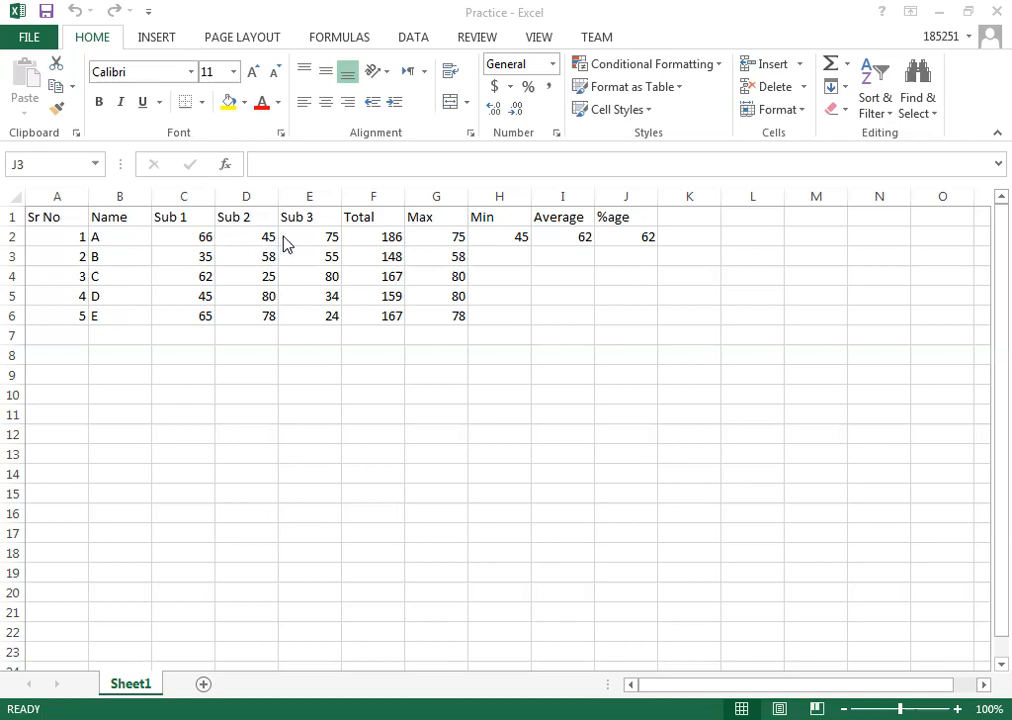
# - Clear the serial numbers from A2:A6 under the Sr No header
pyautogui.click(57, 213)
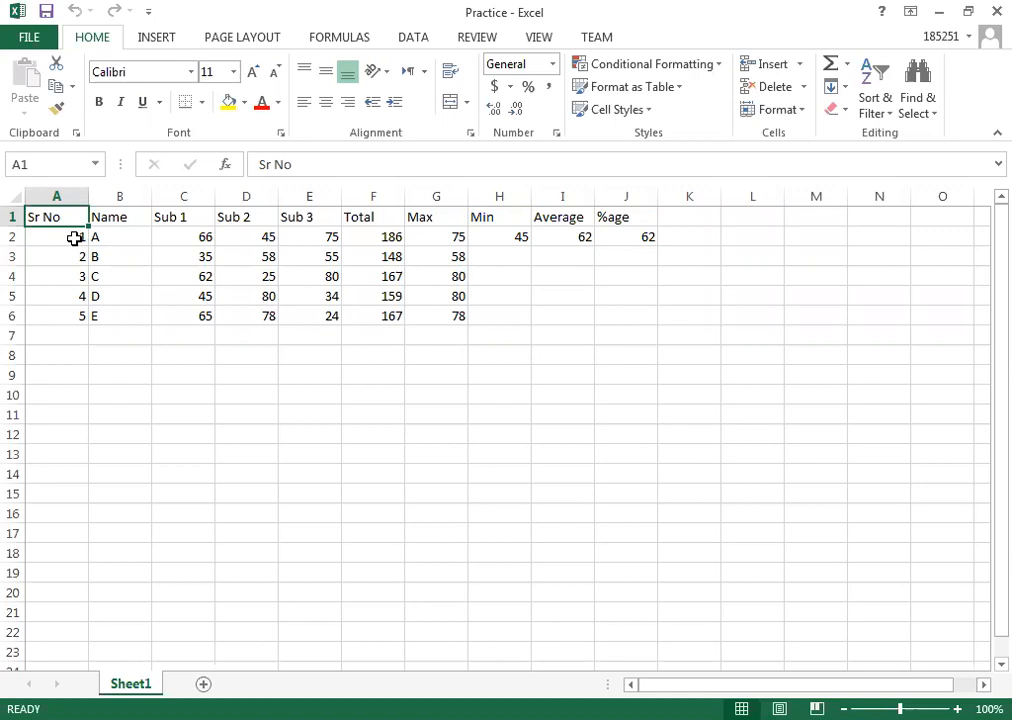
pyautogui.moveTo(75, 238); pyautogui.dragTo(72, 323)
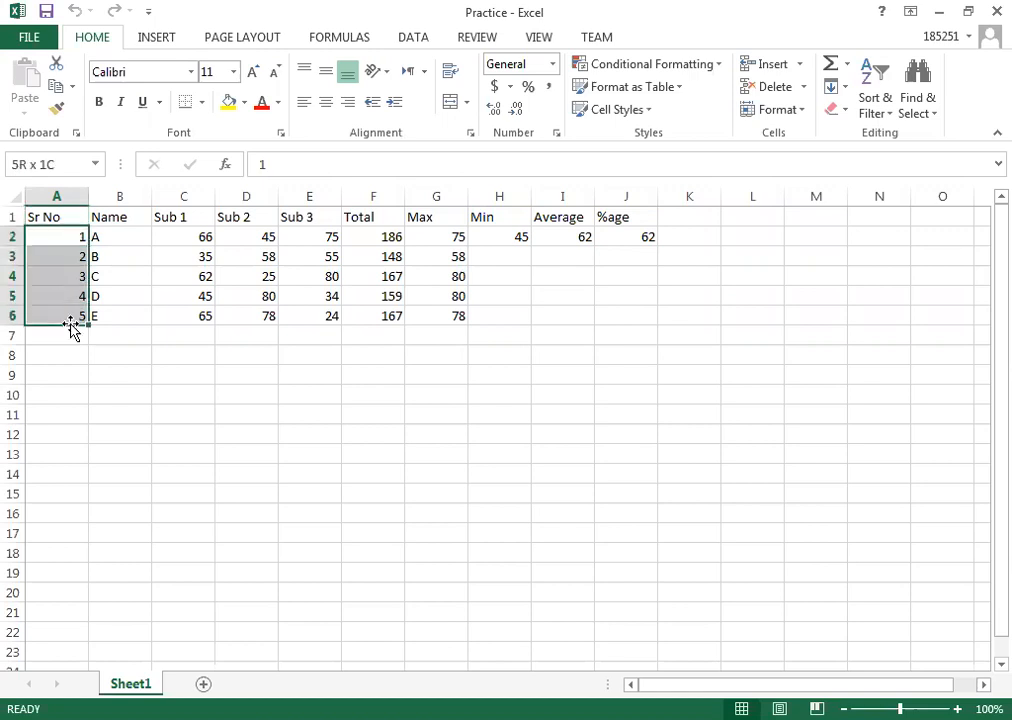
pyautogui.press('Delete')
pyautogui.click(98, 374)
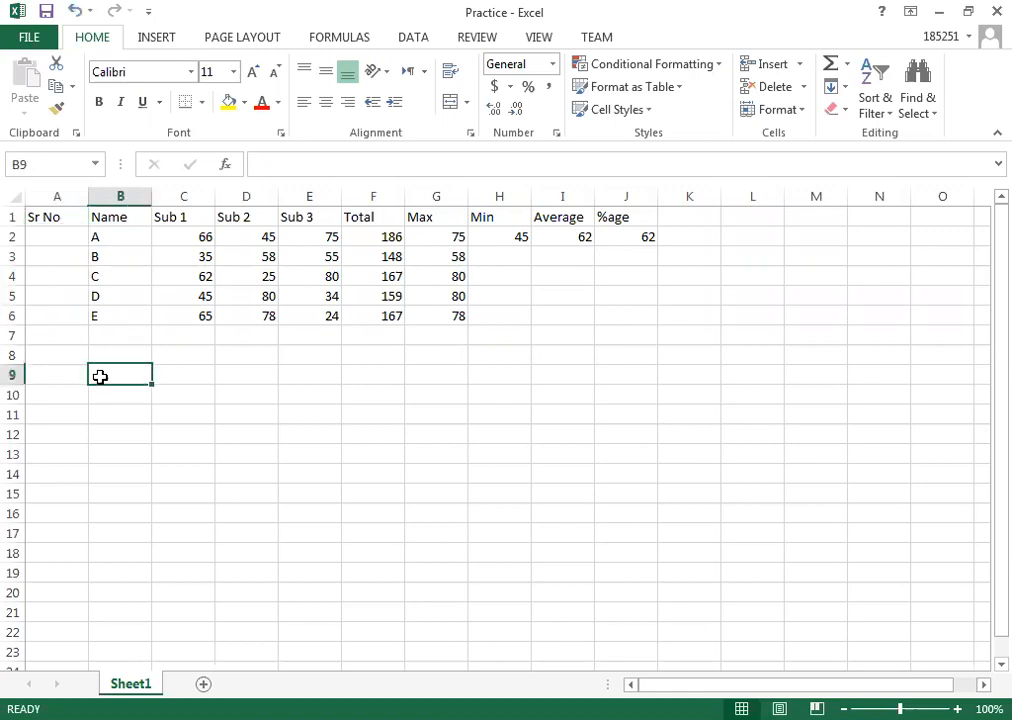
# - Enter 1 in A2 and 2 in A3, and fill the series down to A6
pyautogui.click(74, 237)
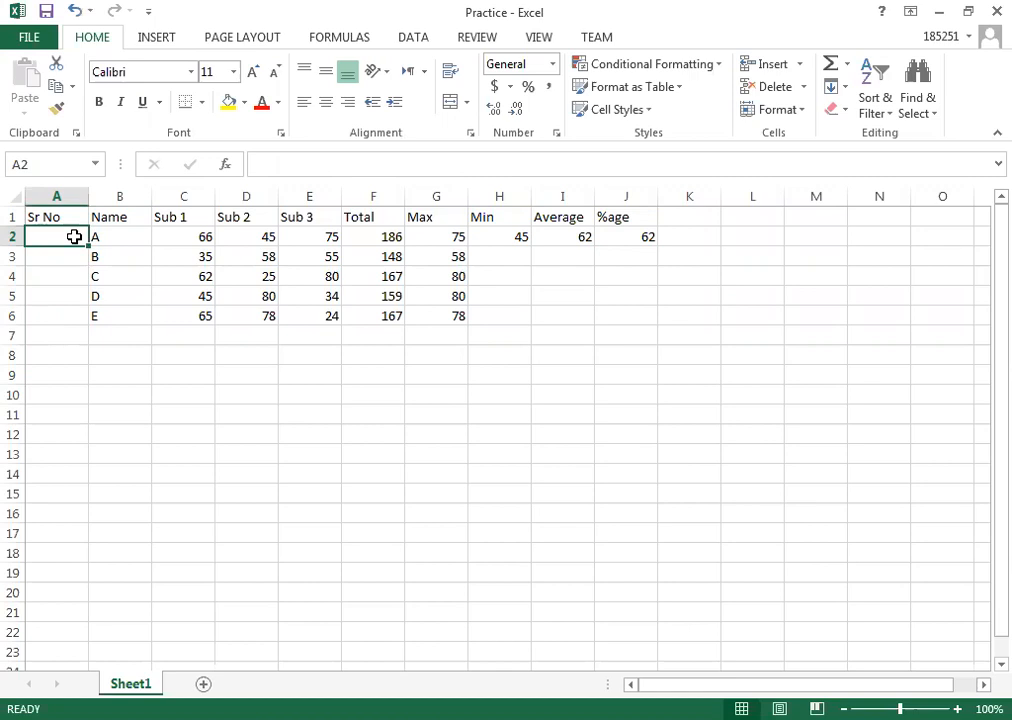
pyautogui.write('1')
pyautogui.press('Return')
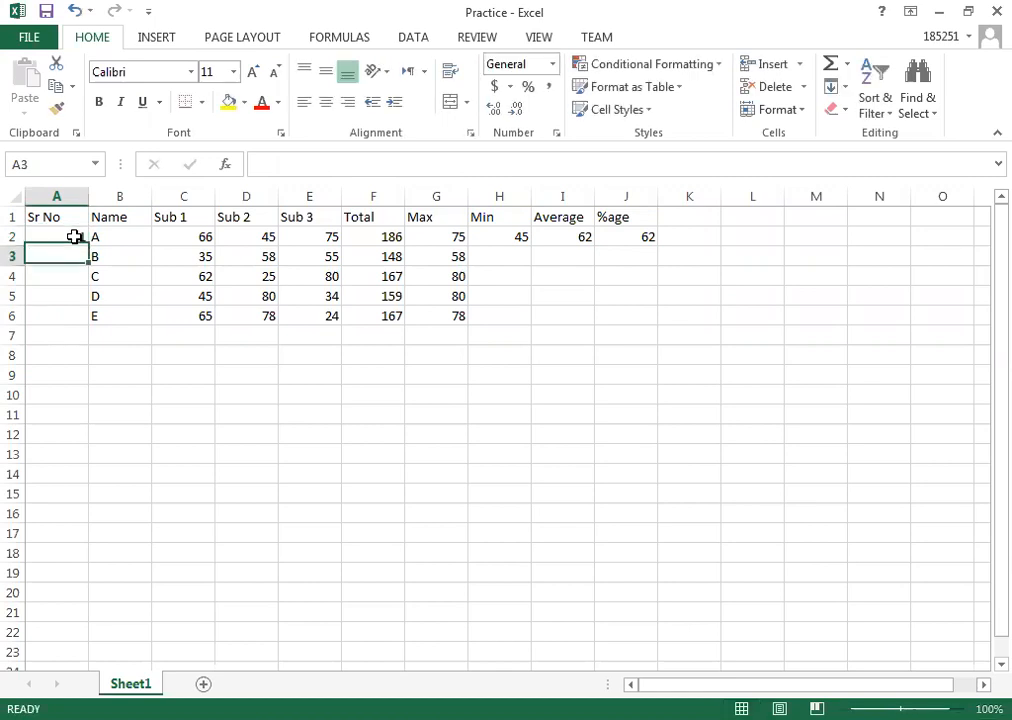
pyautogui.write('2')
pyautogui.click(125, 313)
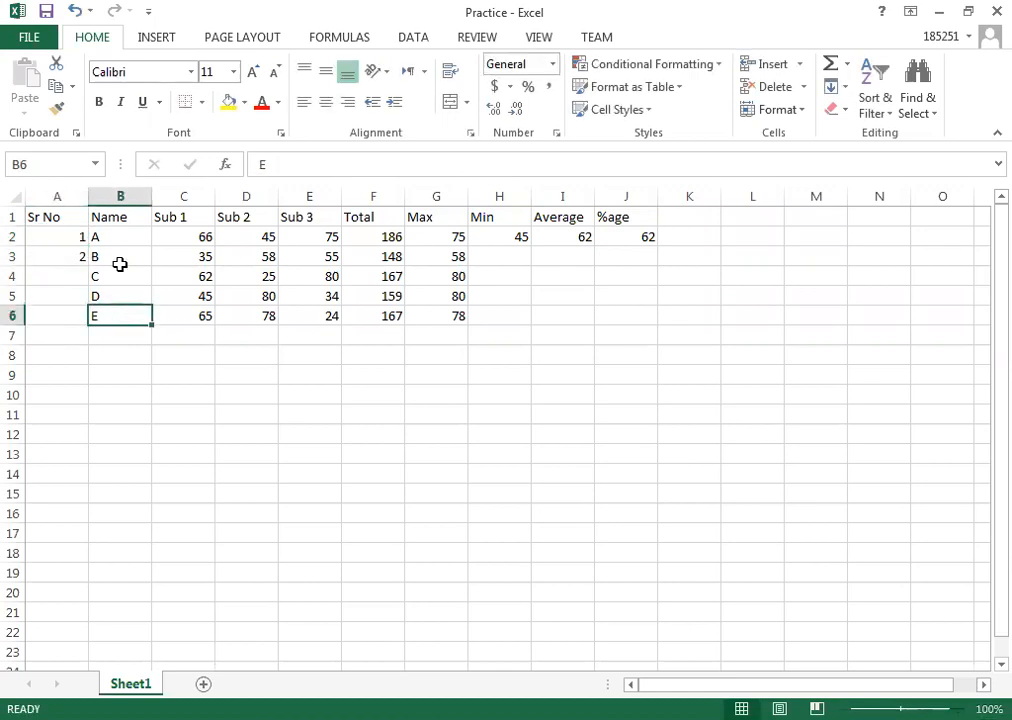
pyautogui.moveTo(70, 233); pyautogui.dragTo(78, 256)
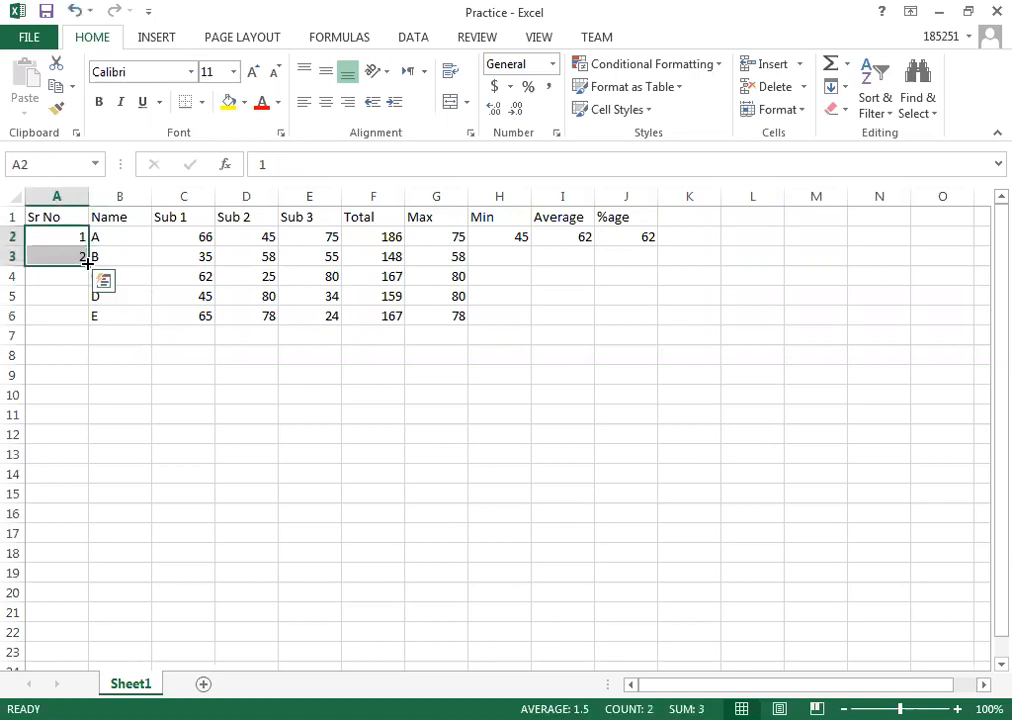
pyautogui.moveTo(88, 265); pyautogui.dragTo(88, 320)
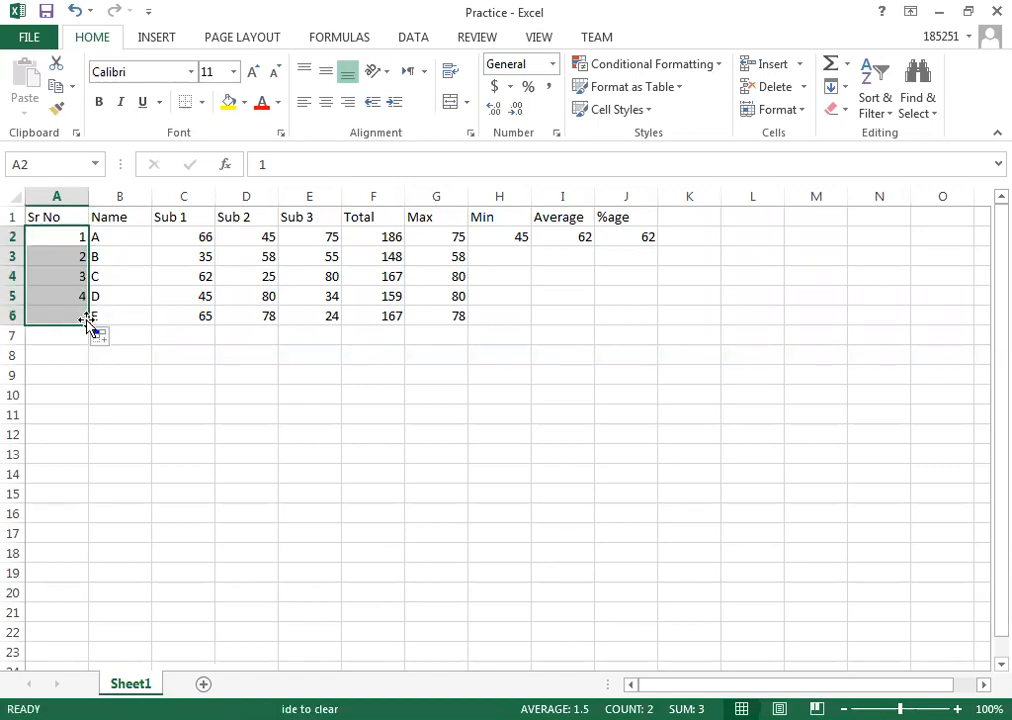
pyautogui.click(142, 429)
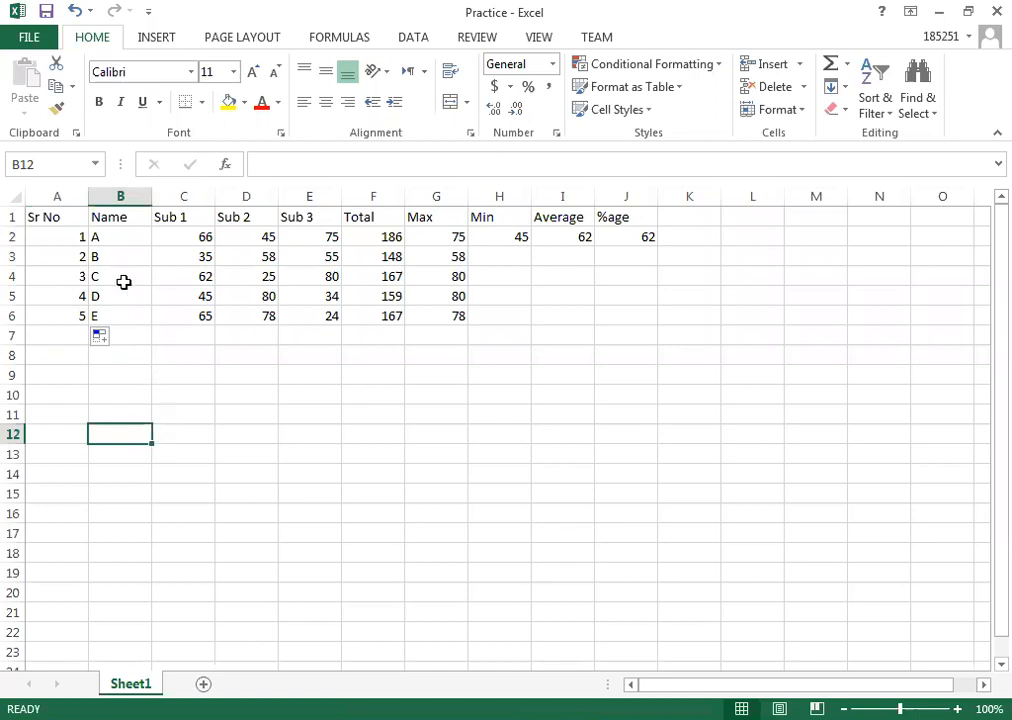
# - Try extending the Sr No series from A2:A6 down to row 979, and undo the extension
pyautogui.moveTo(75, 239); pyautogui.dragTo(70, 318)
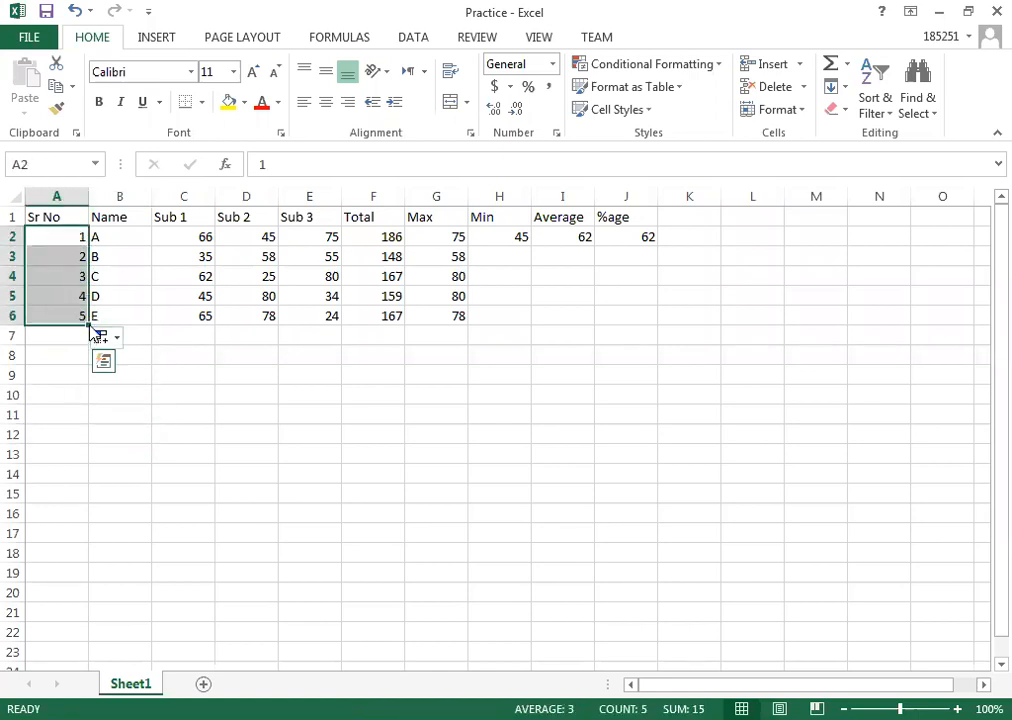
pyautogui.moveTo(89, 327); pyautogui.dragTo(98, 640)
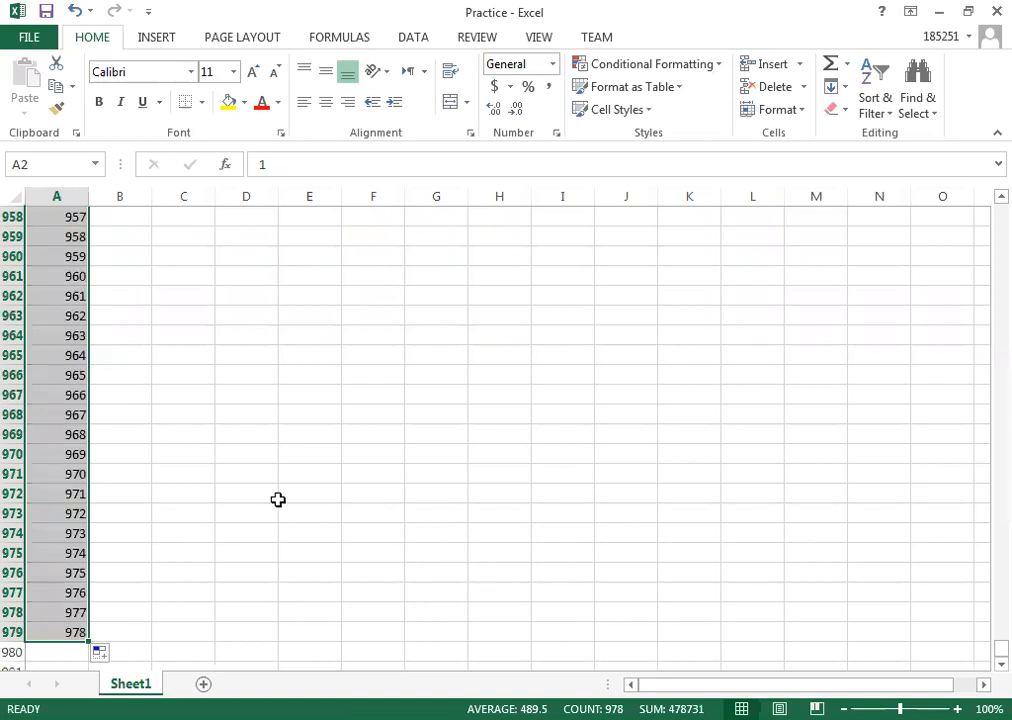
pyautogui.scroll(20, 262, 505)
pyautogui.scroll(20, 224, 497)
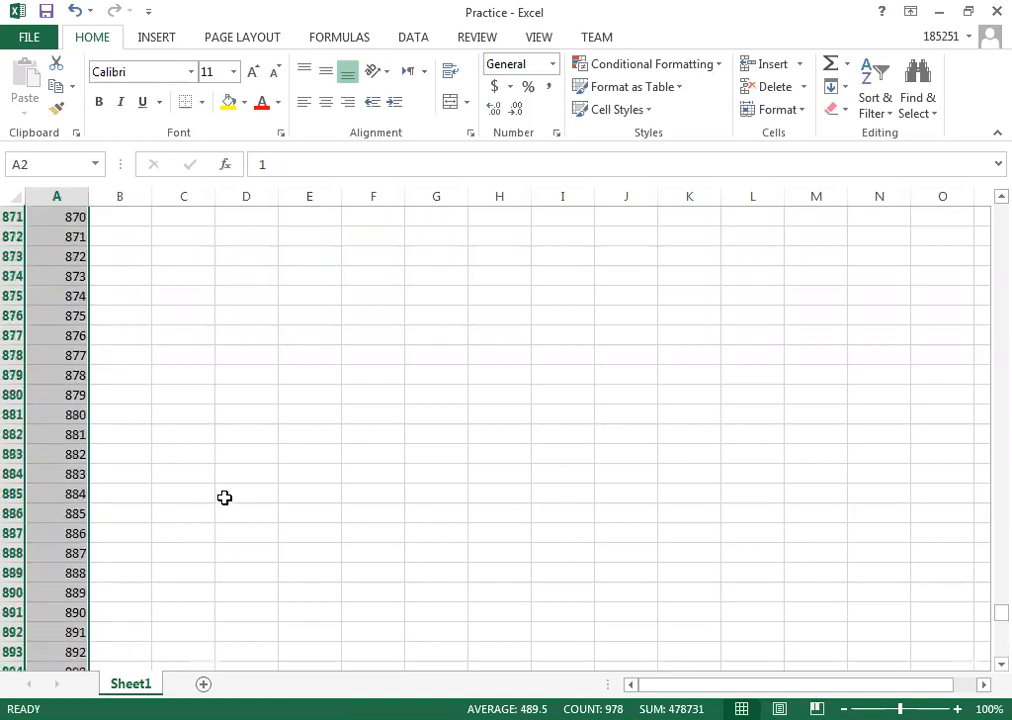
pyautogui.scroll(20, 211, 490)
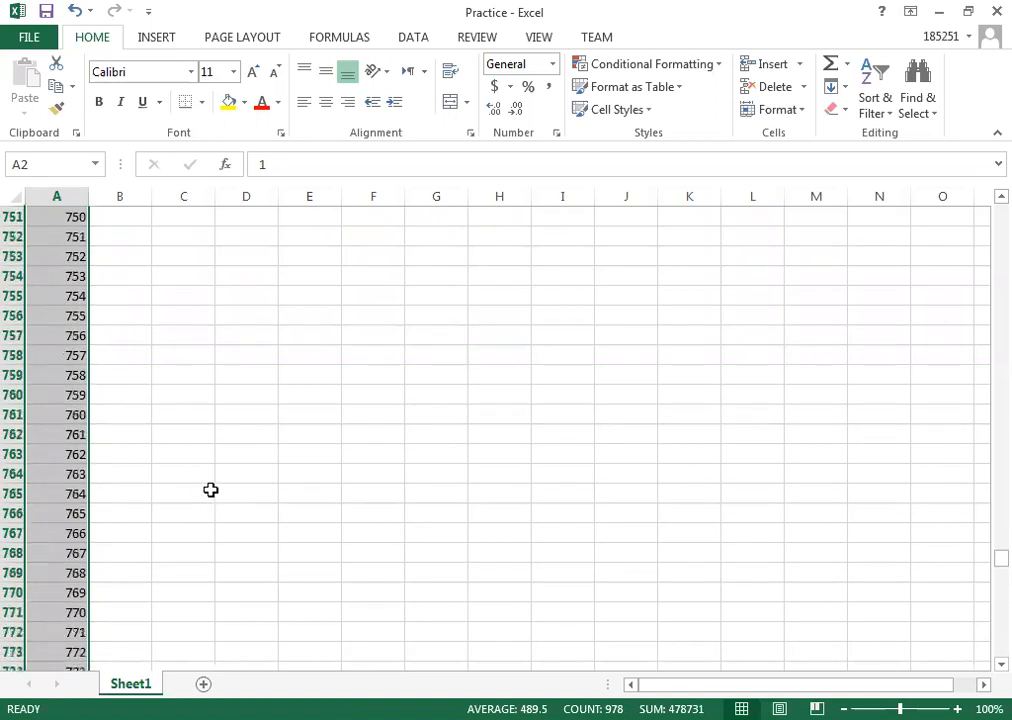
pyautogui.scroll(20, 211, 488)
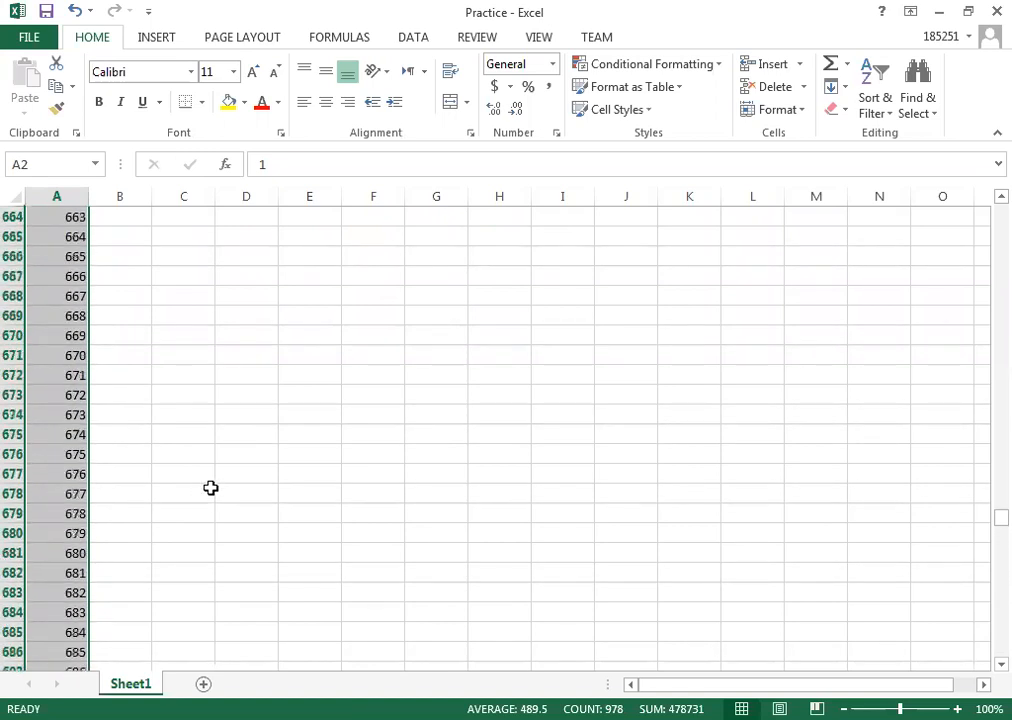
pyautogui.scroll(20, 211, 488)
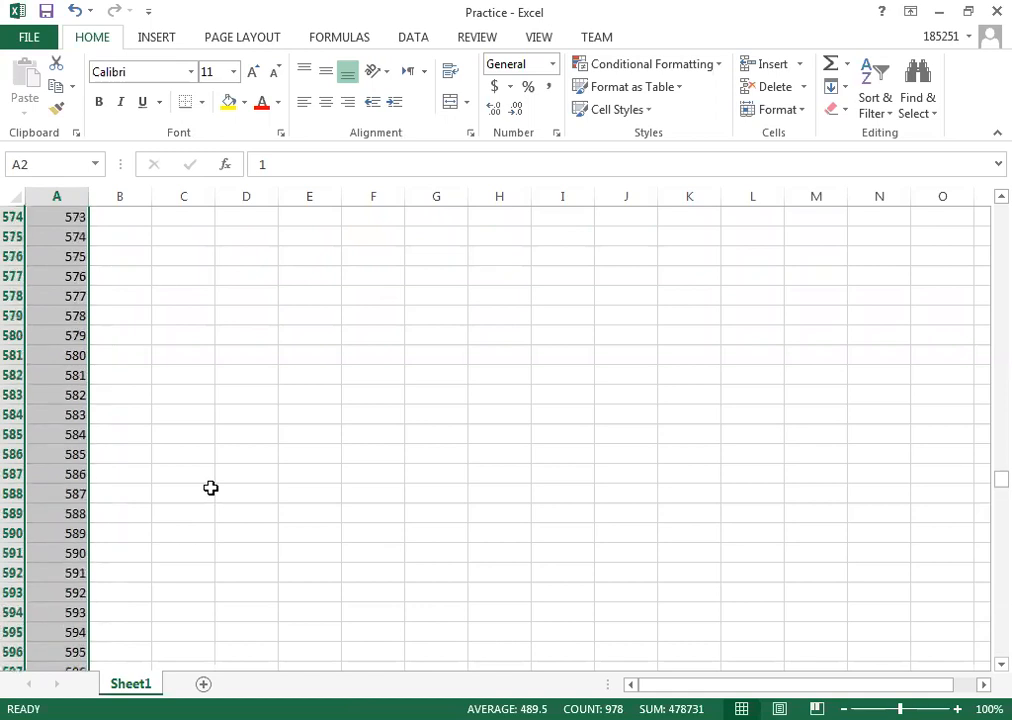
pyautogui.scroll(16, 211, 488)
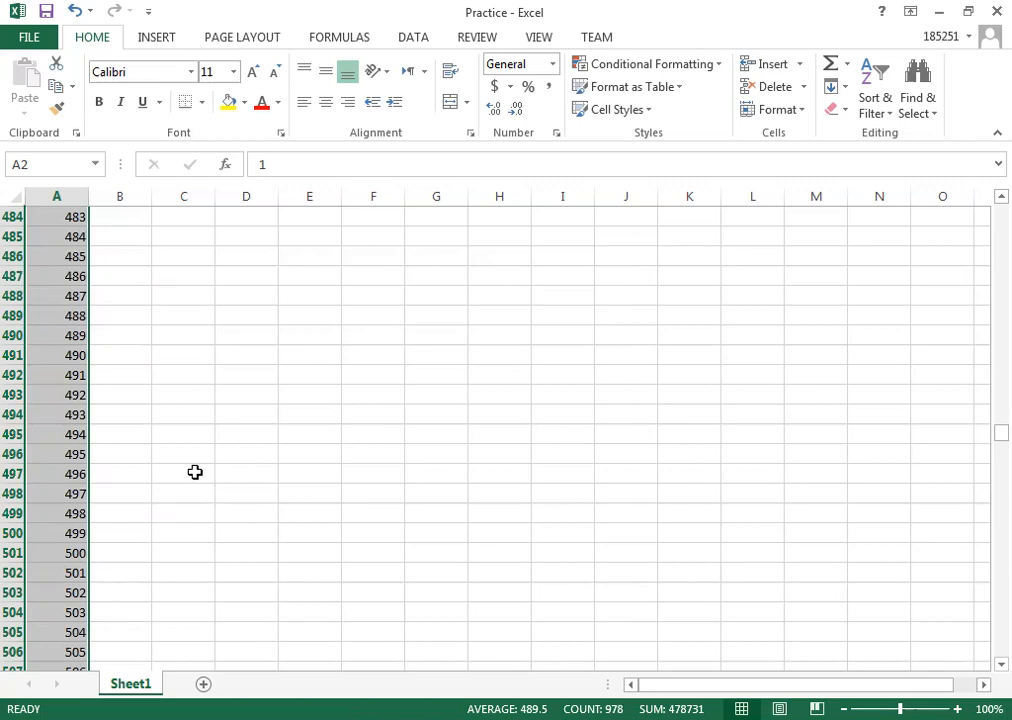
pyautogui.hotkey('ctrl', 'z')
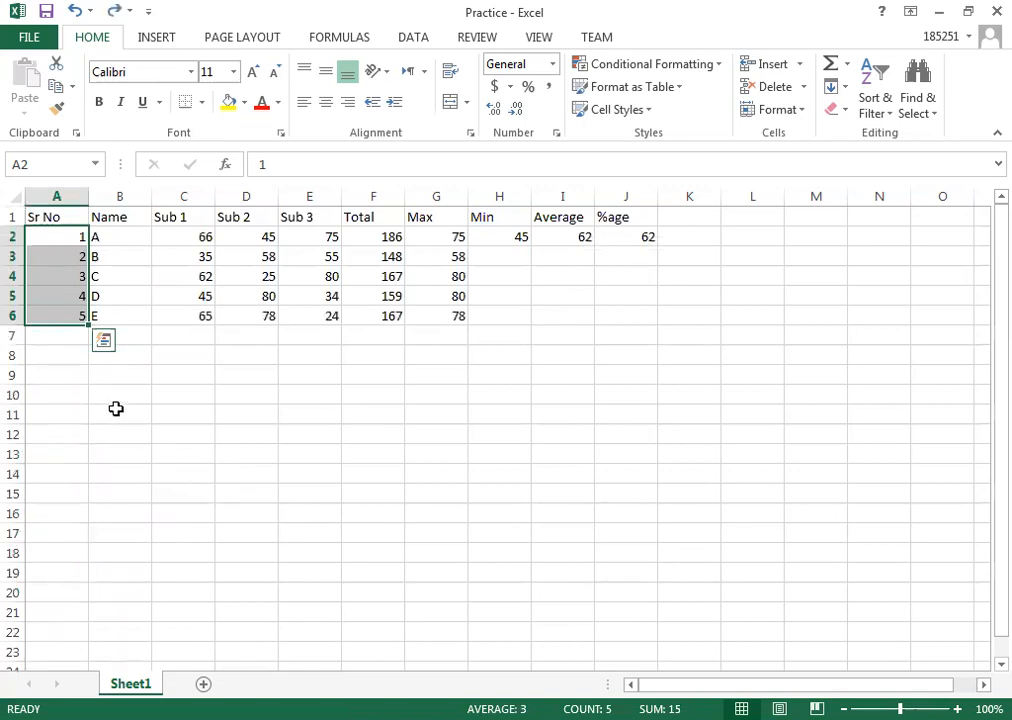
# - Examine the serial numbers in A2:A6, the names in B2:B6 and the Sub 1 to Sub 3 headers
pyautogui.click(48, 332)
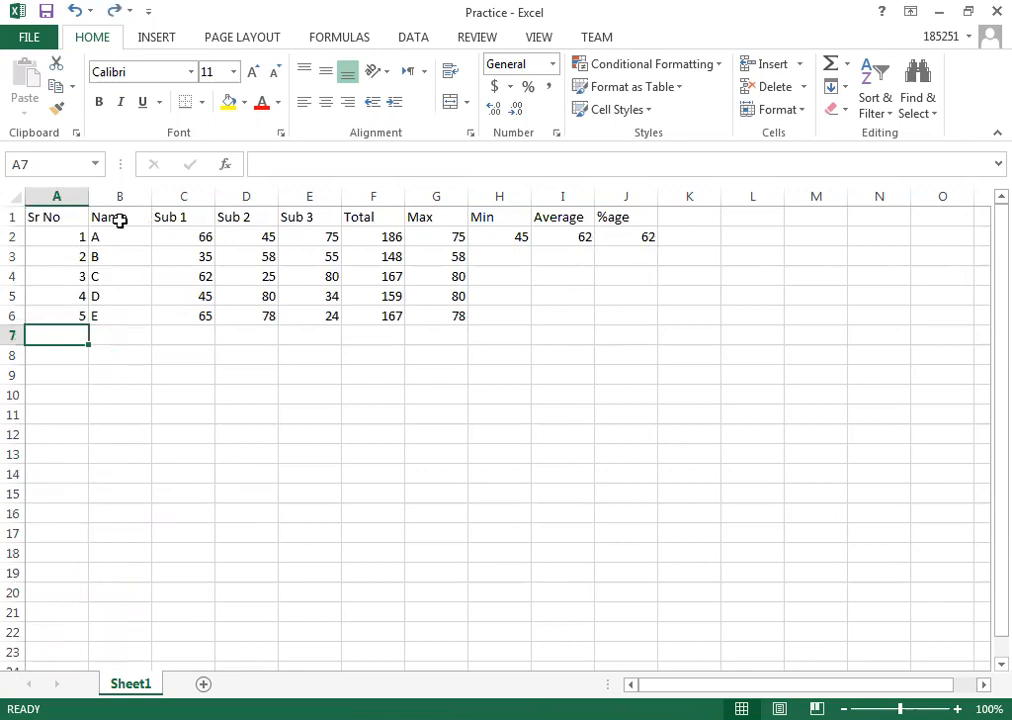
pyautogui.moveTo(61, 232); pyautogui.dragTo(58, 308)
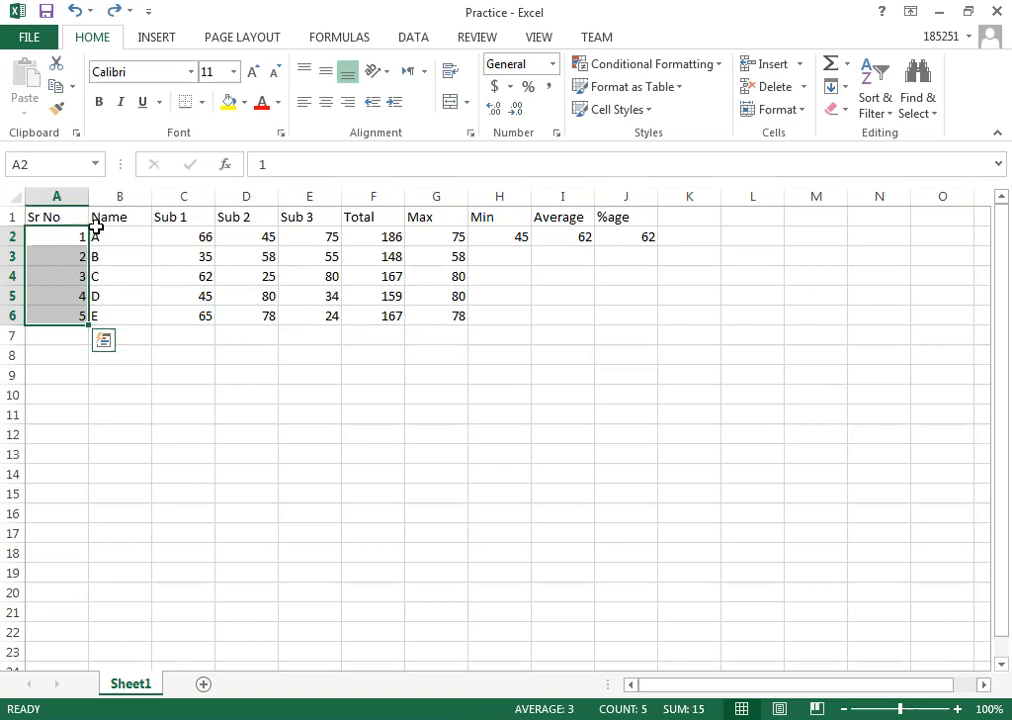
pyautogui.click(84, 392)
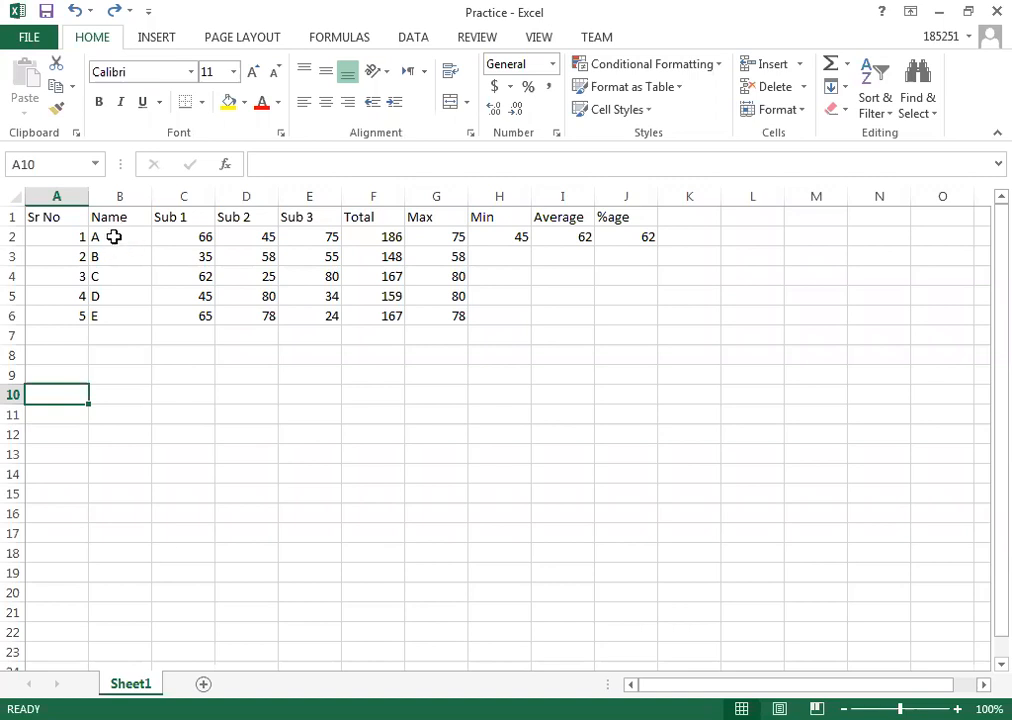
pyautogui.click(114, 237)
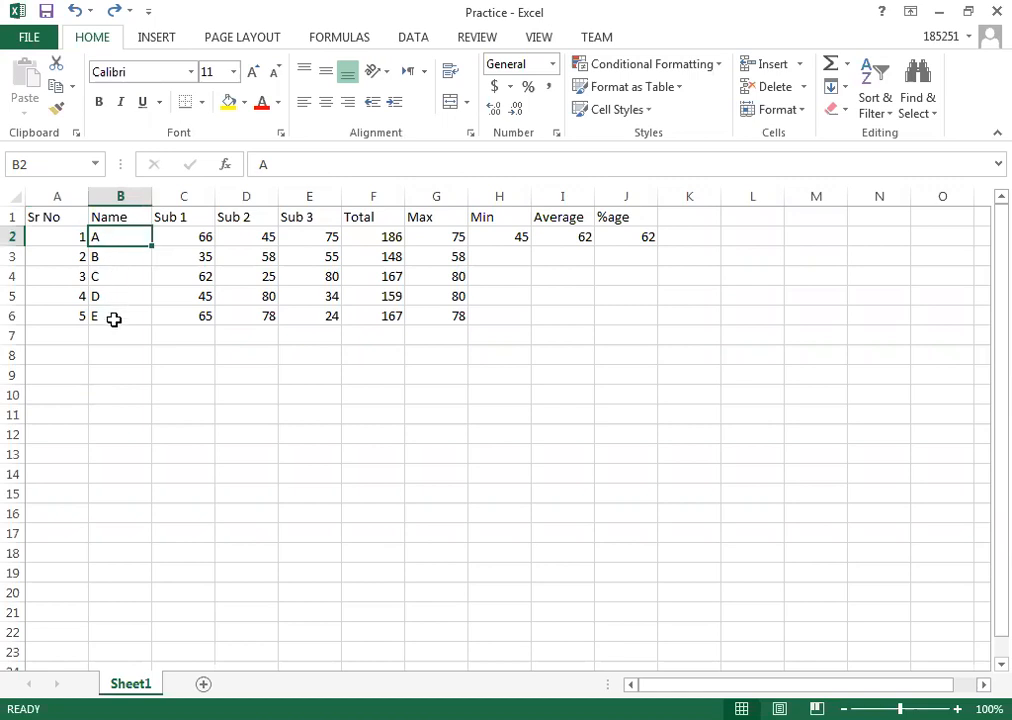
pyautogui.click(116, 280)
pyautogui.moveTo(113, 235); pyautogui.dragTo(110, 315)
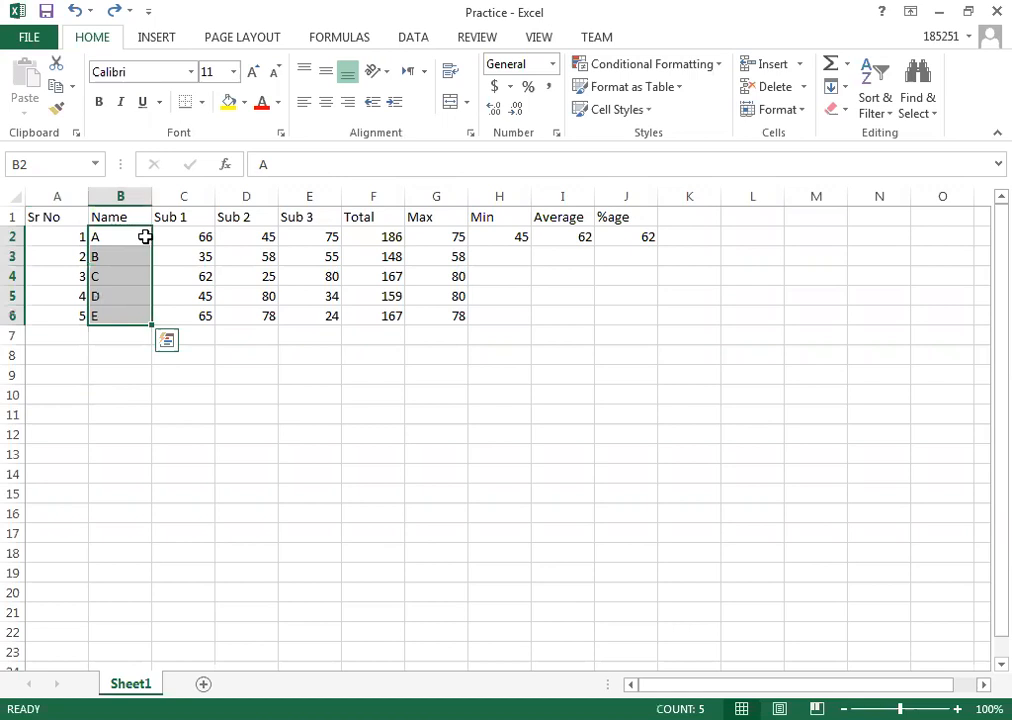
pyautogui.click(182, 218)
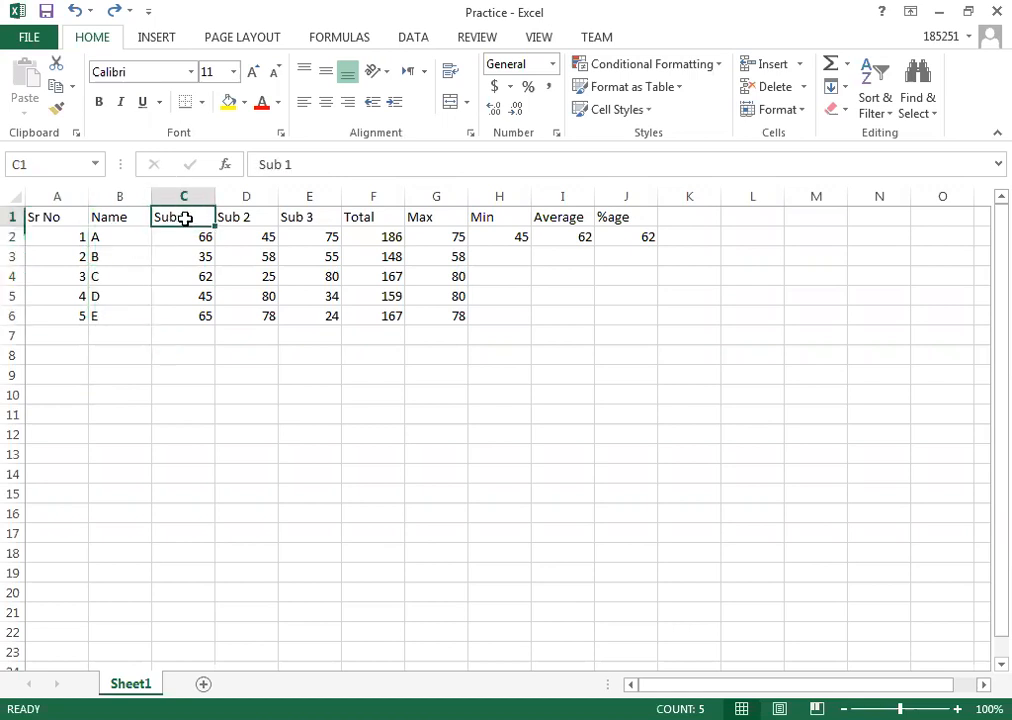
pyautogui.click(268, 219)
pyautogui.click(310, 218)
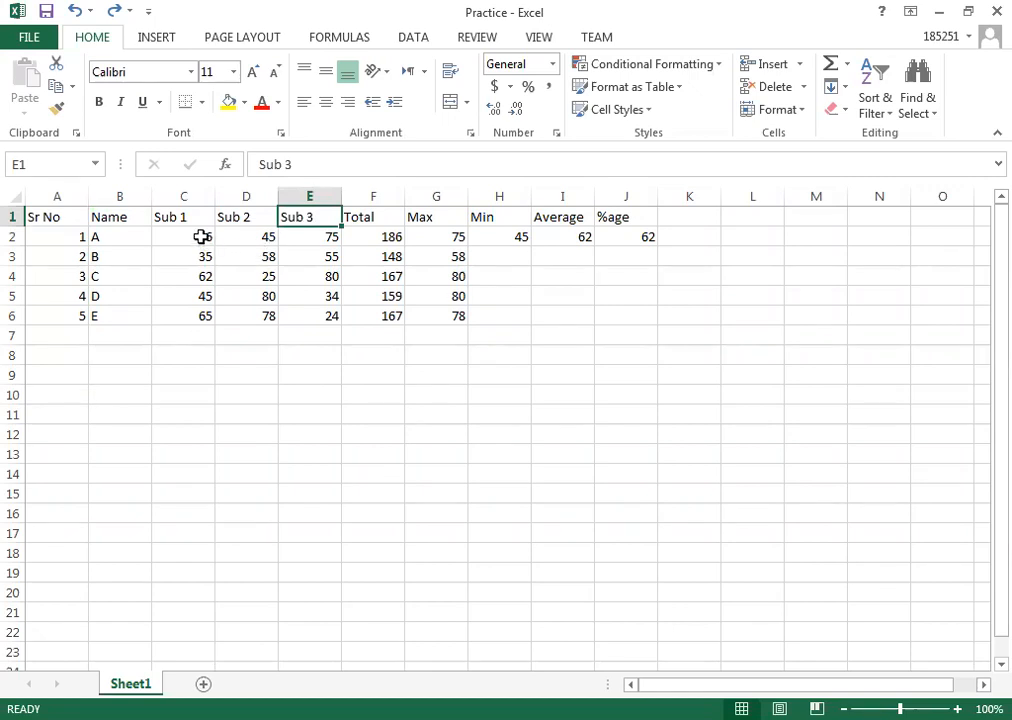
# - Select the marks range C2:E6 with C2 active, and enter 66, 45 and 25 across row 2
pyautogui.moveTo(201, 236); pyautogui.dragTo(296, 317)
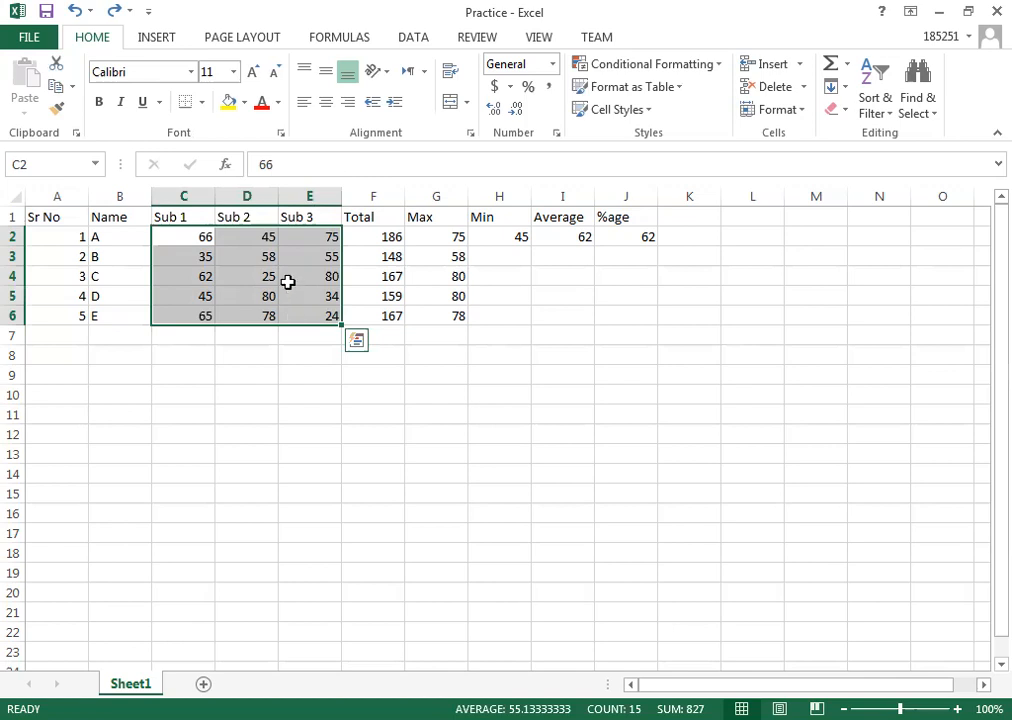
pyautogui.keyDown('ctrl'); pyautogui.click(208, 236); pyautogui.keyUp('ctrl')
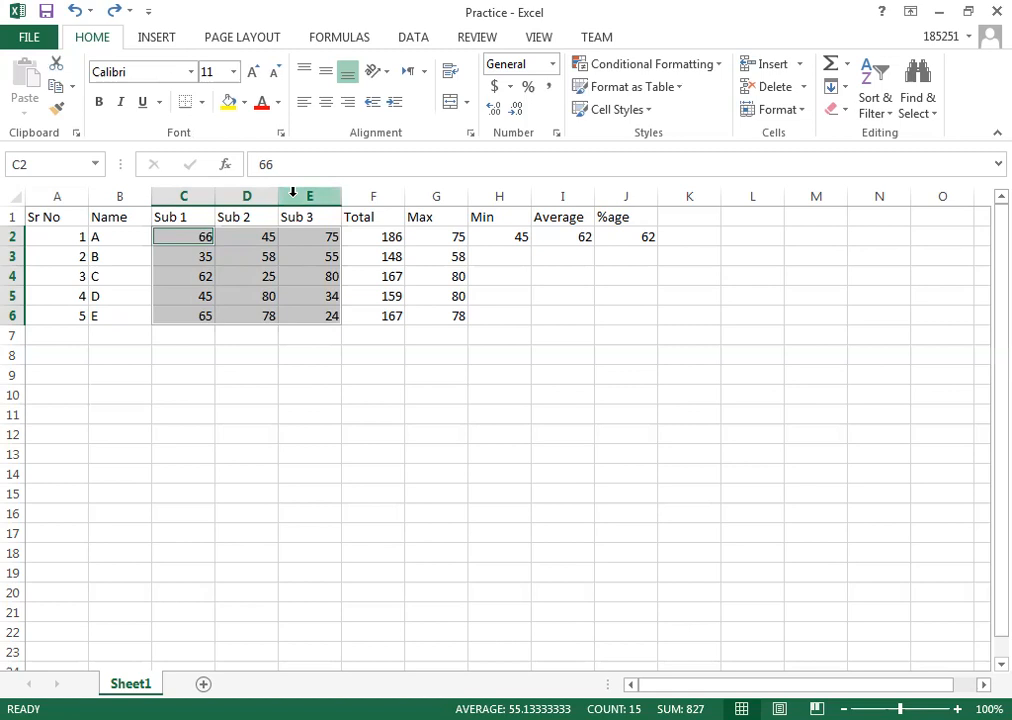
pyautogui.write('66')
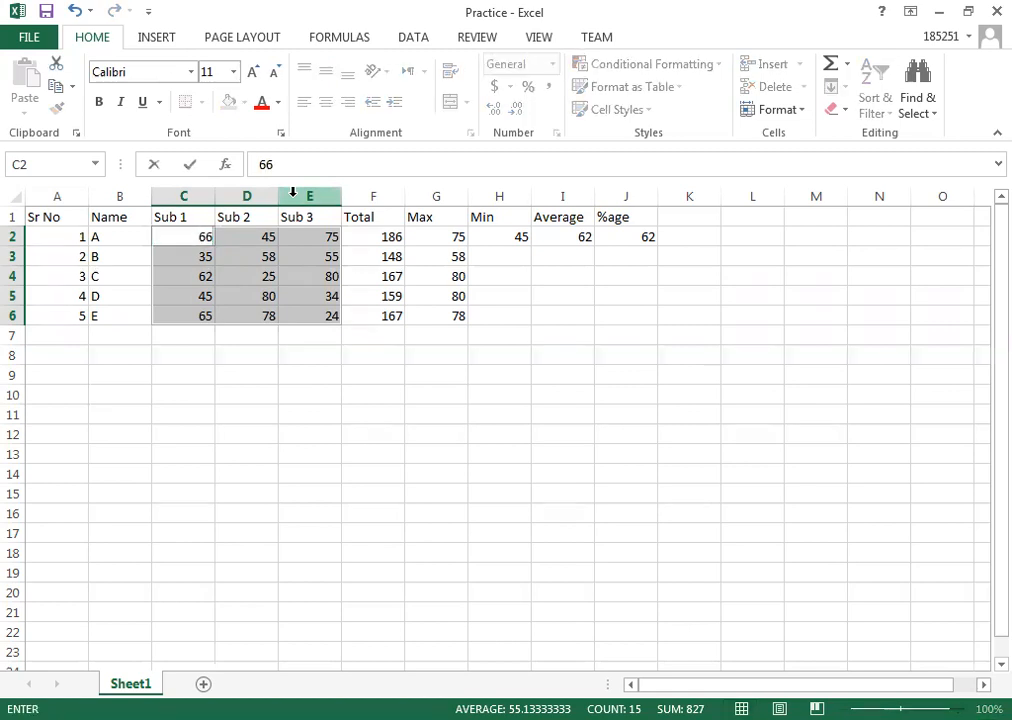
pyautogui.press('Tab')
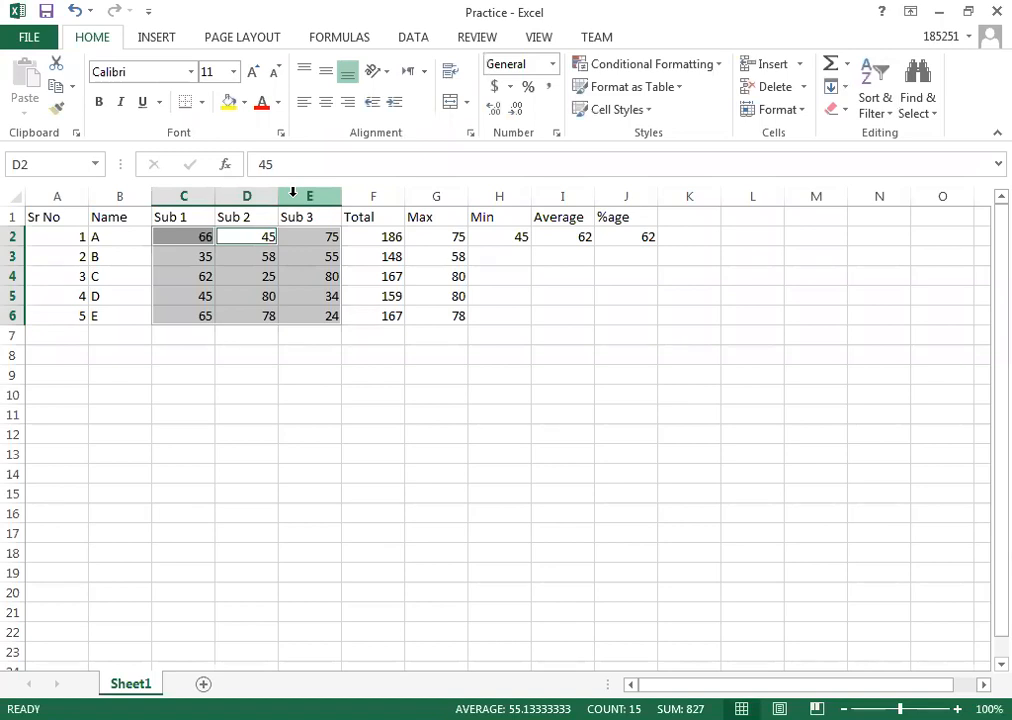
pyautogui.write('45')
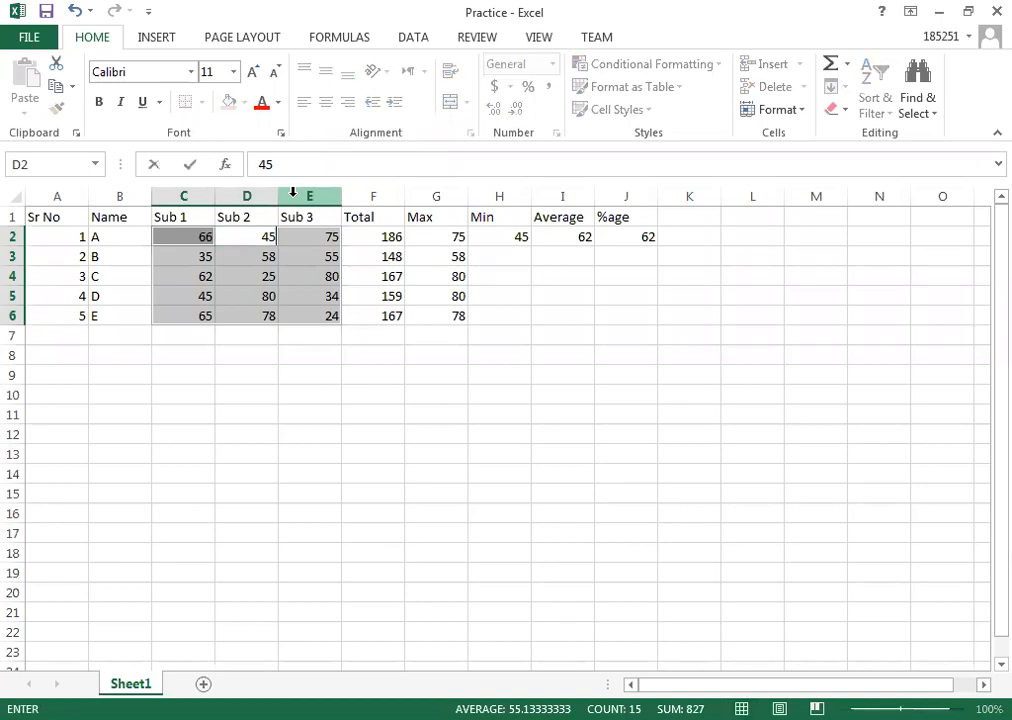
pyautogui.press('Tab')
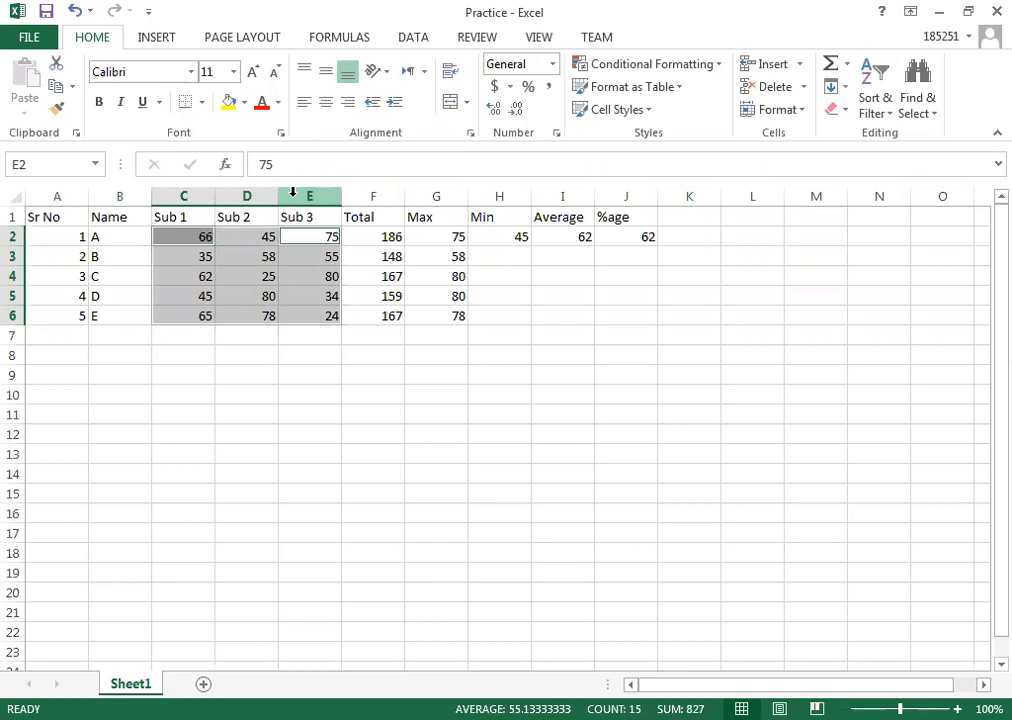
pyautogui.write('25')
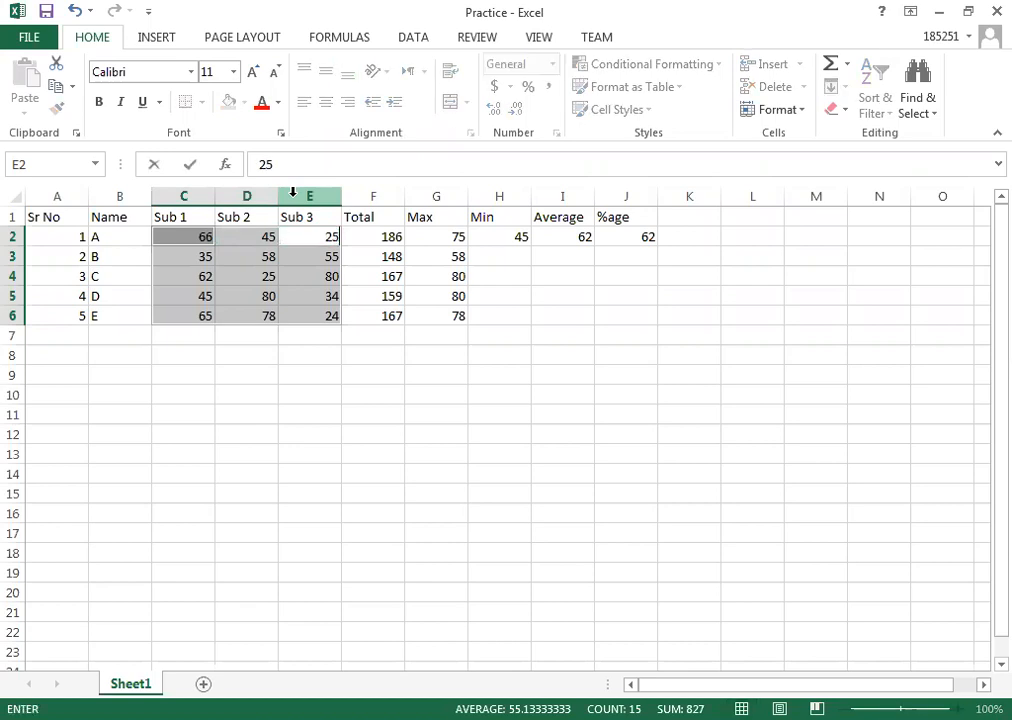
pyautogui.press('Tab')
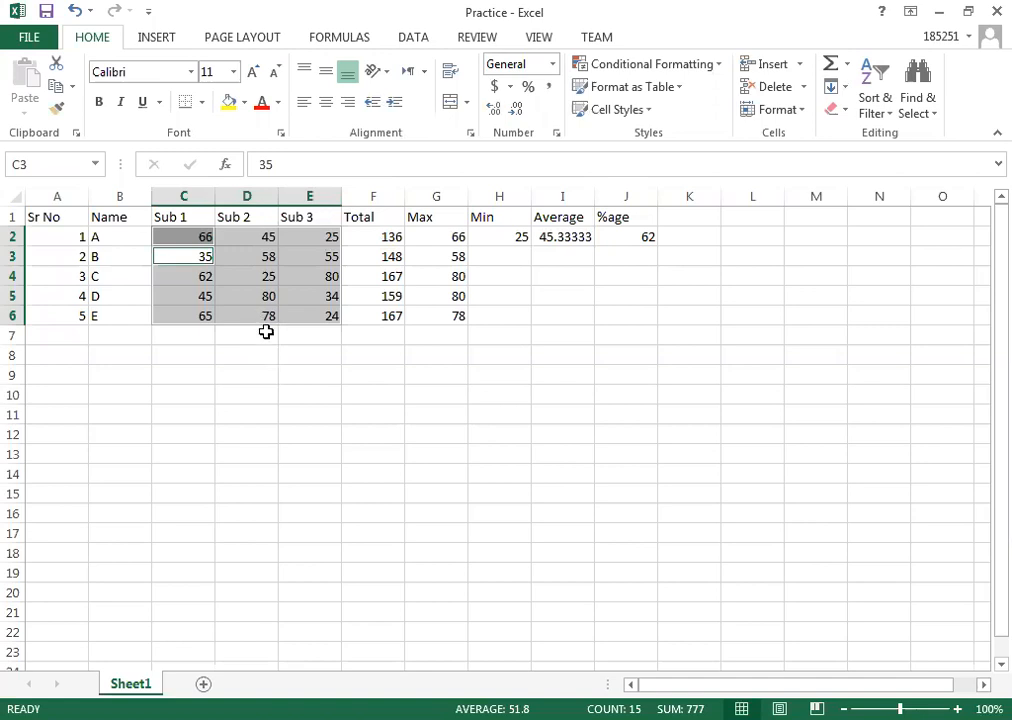
# - Enter the marks 35, 59 and 65 for student B in C3:E3
pyautogui.write('35')
pyautogui.press('Tab')
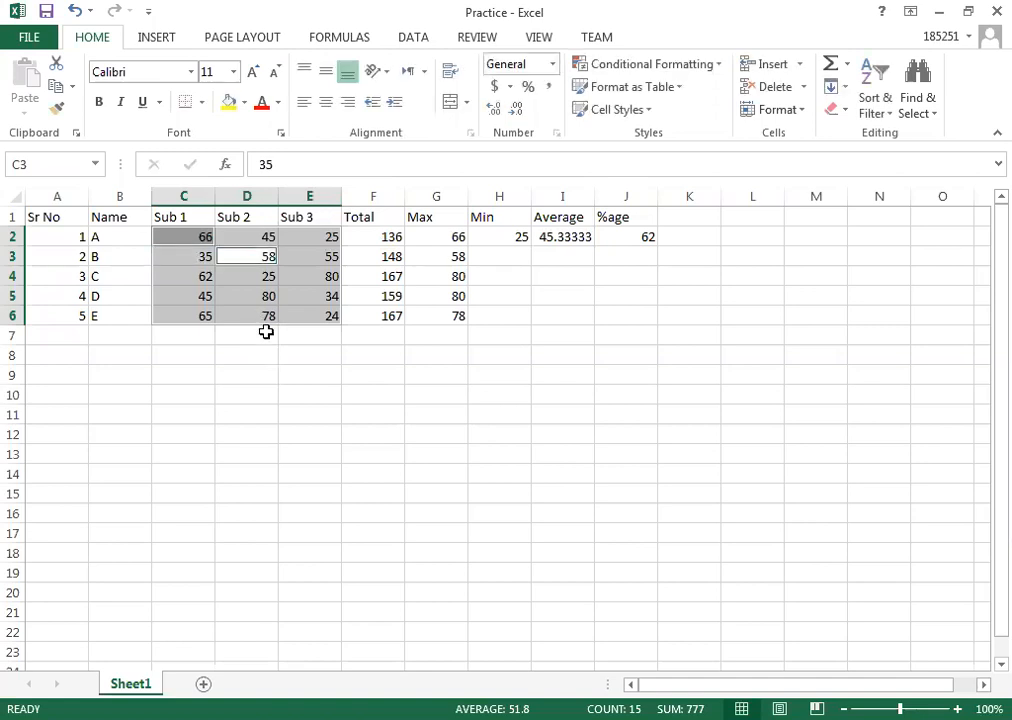
pyautogui.write('59')
pyautogui.press('Tab')
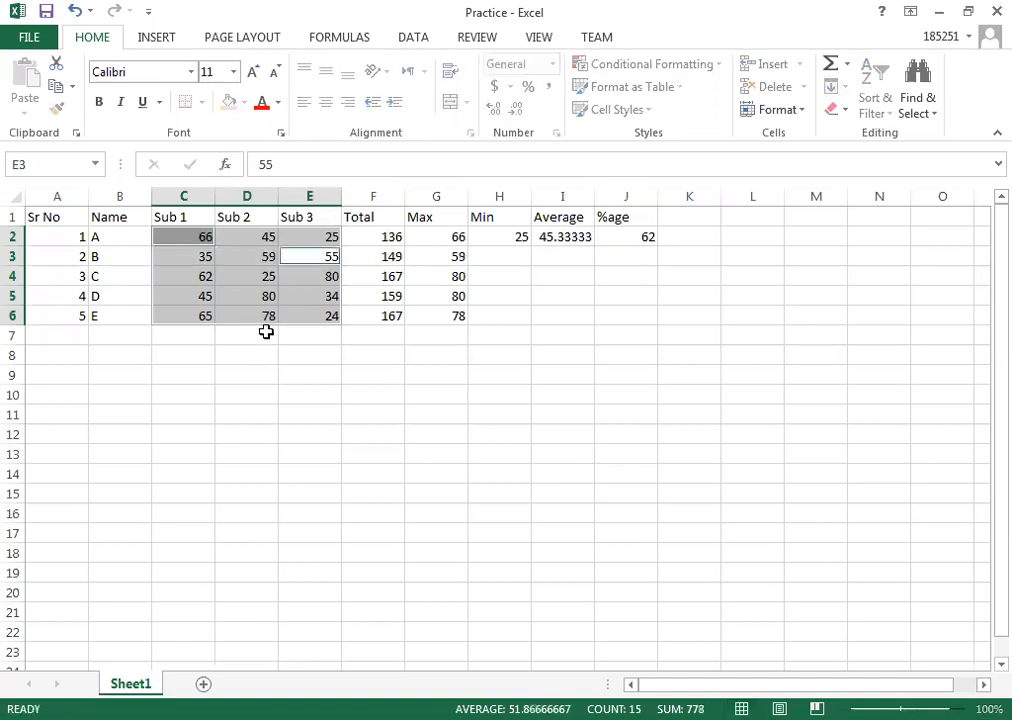
pyautogui.write('65')
pyautogui.press('Tab')
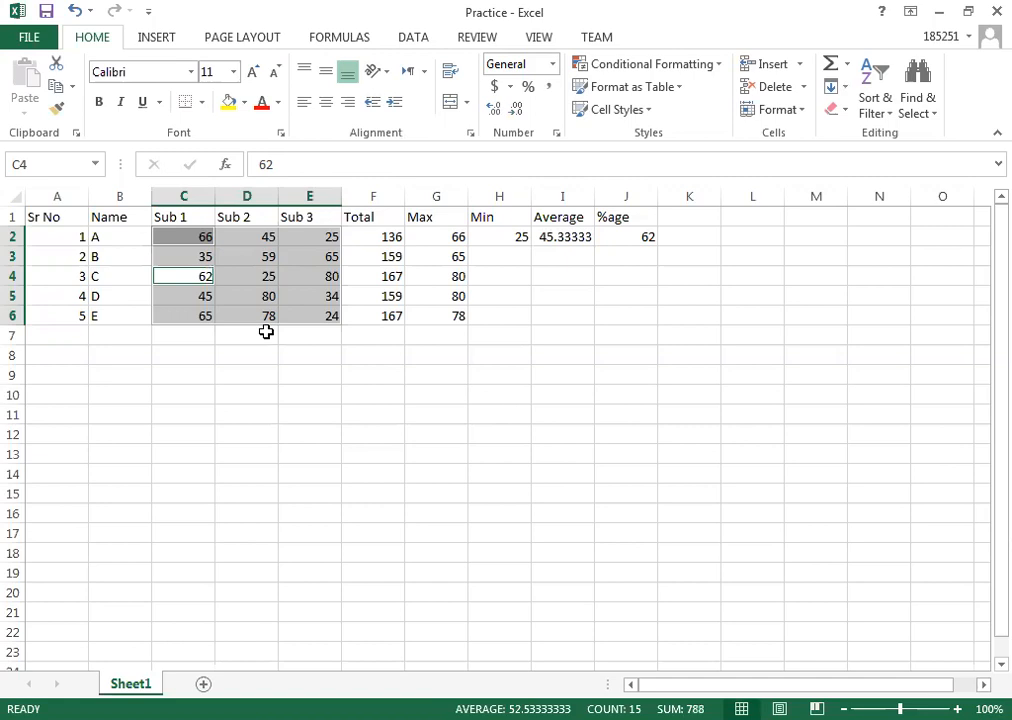
# - Enter the marks 35, 65 and 45 for student C in C4:E4
pyautogui.write('35')
pyautogui.press('Tab')
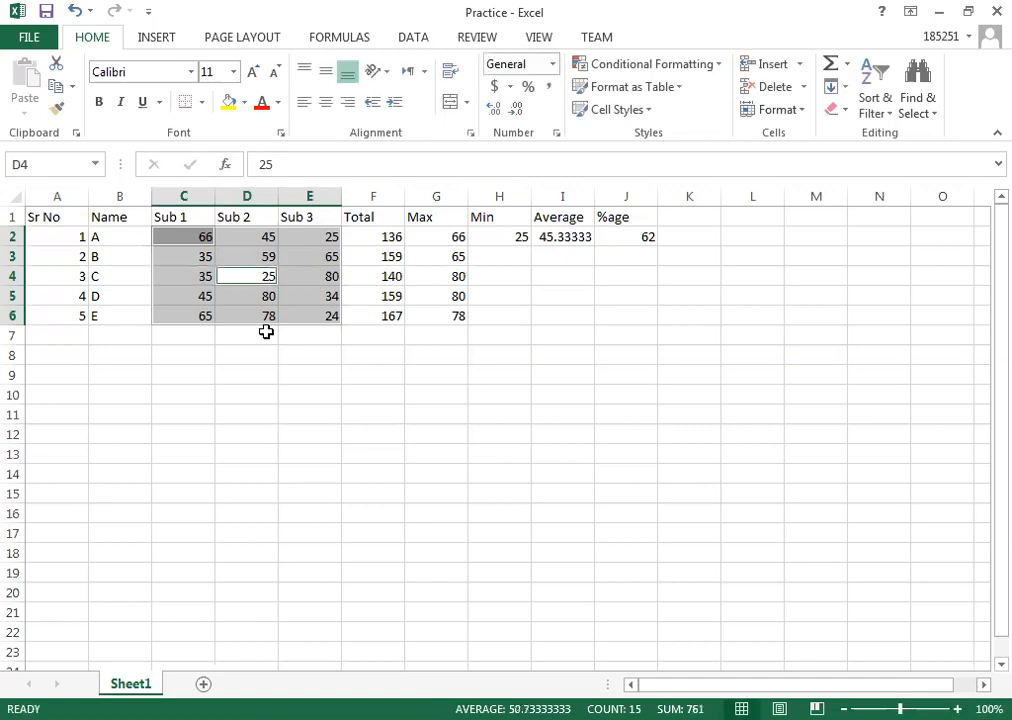
pyautogui.write('65')
pyautogui.press('Tab')
pyautogui.write('45')
pyautogui.press('Tab')
# - Enter the marks 85, 35 and 66 for student D in C5:E5
pyautogui.write('8')
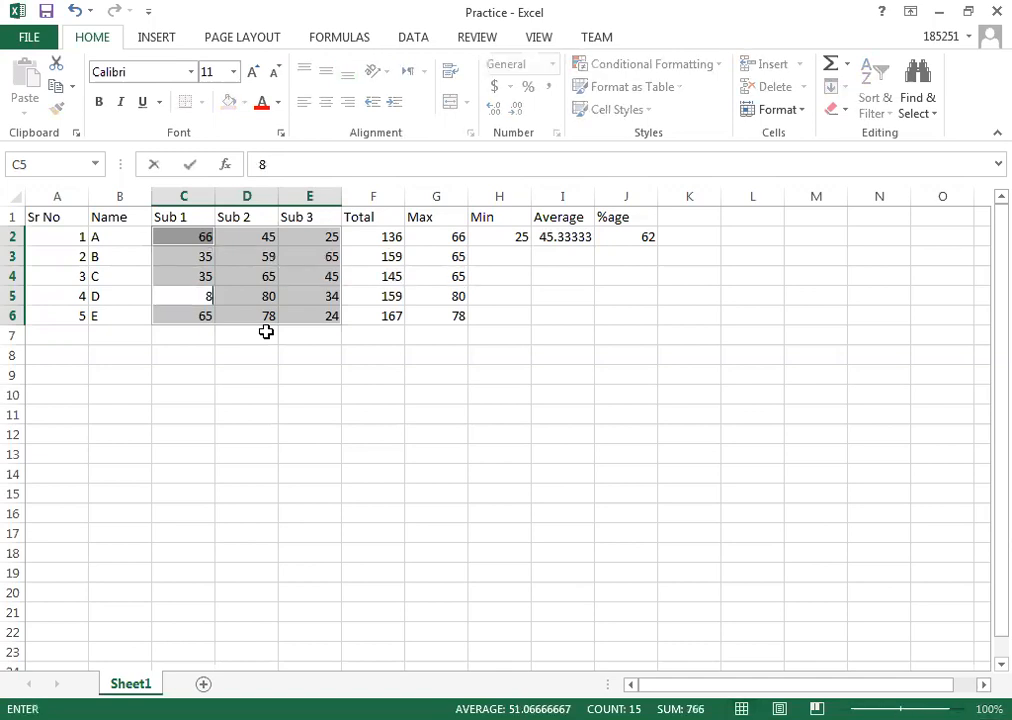
pyautogui.write('5')
pyautogui.press('Tab')
pyautogui.write('35')
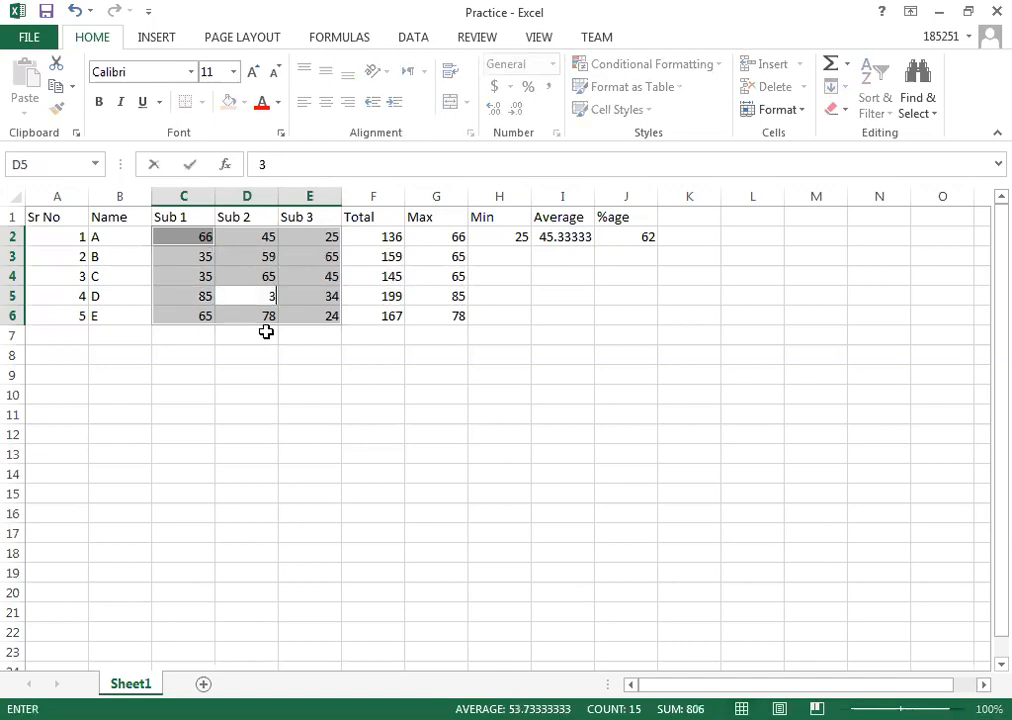
pyautogui.press('Tab')
pyautogui.write('66')
pyautogui.press('Tab')
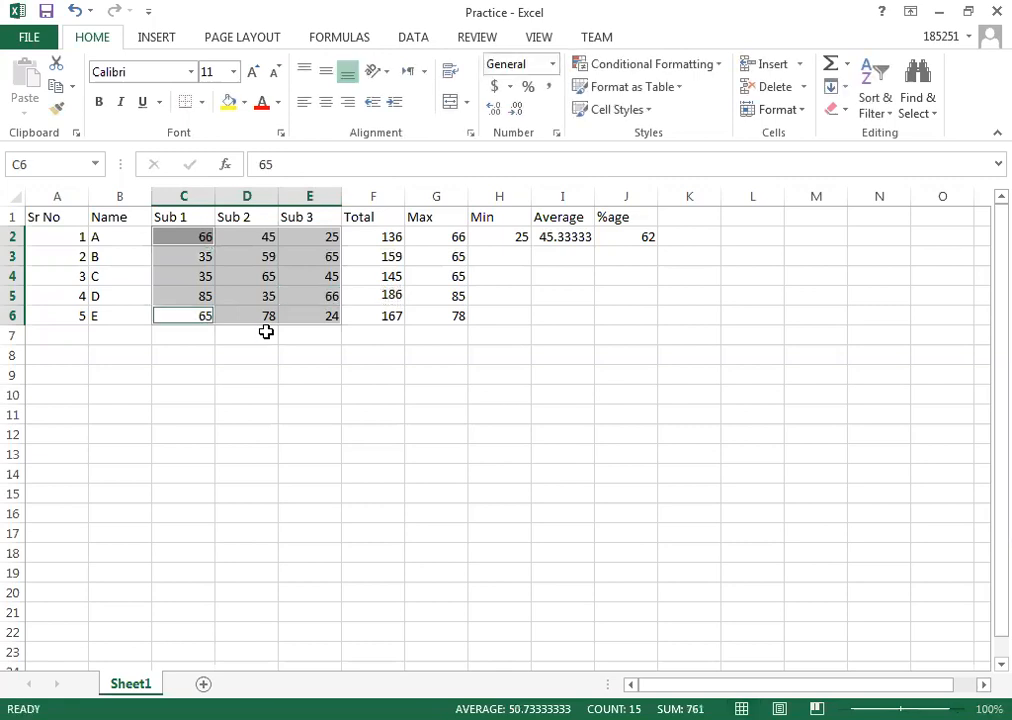
# - Enter the marks 85, 75 and 21 for student E in C6:E6
pyautogui.write('85')
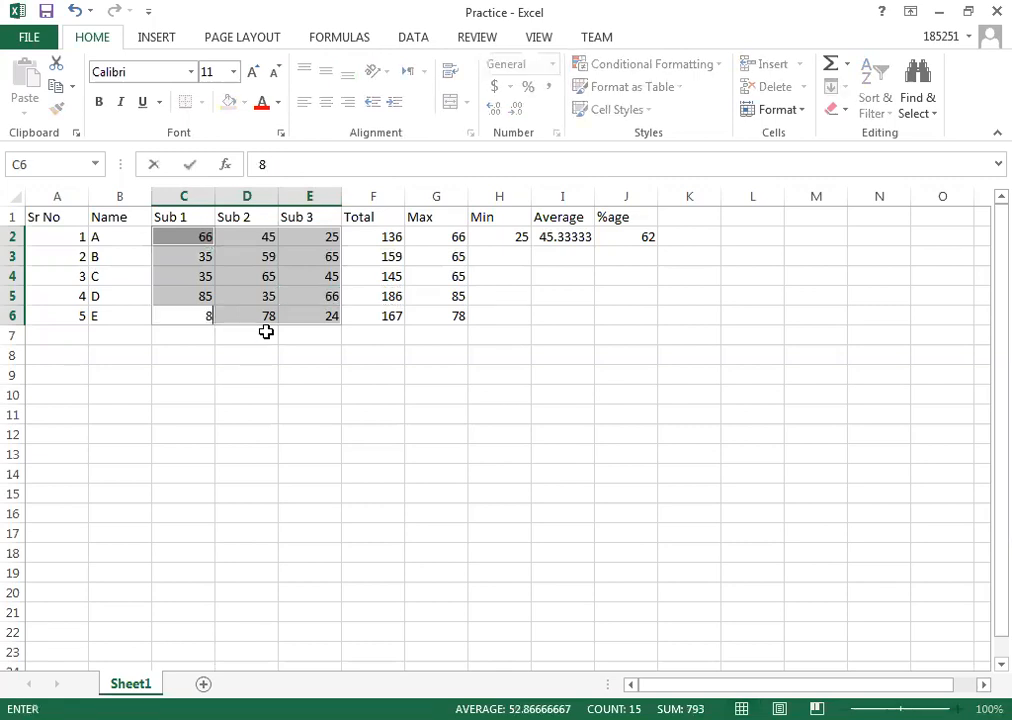
pyautogui.press('Tab')
pyautogui.write('75')
pyautogui.press('Tab')
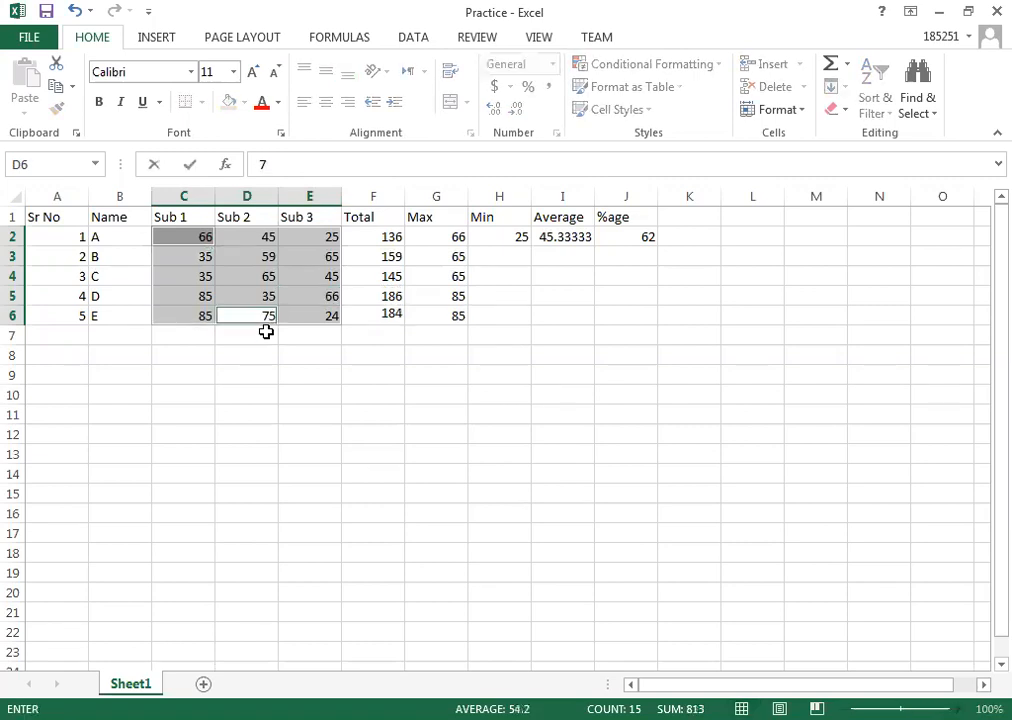
pyautogui.write('21')
pyautogui.press('Tab')
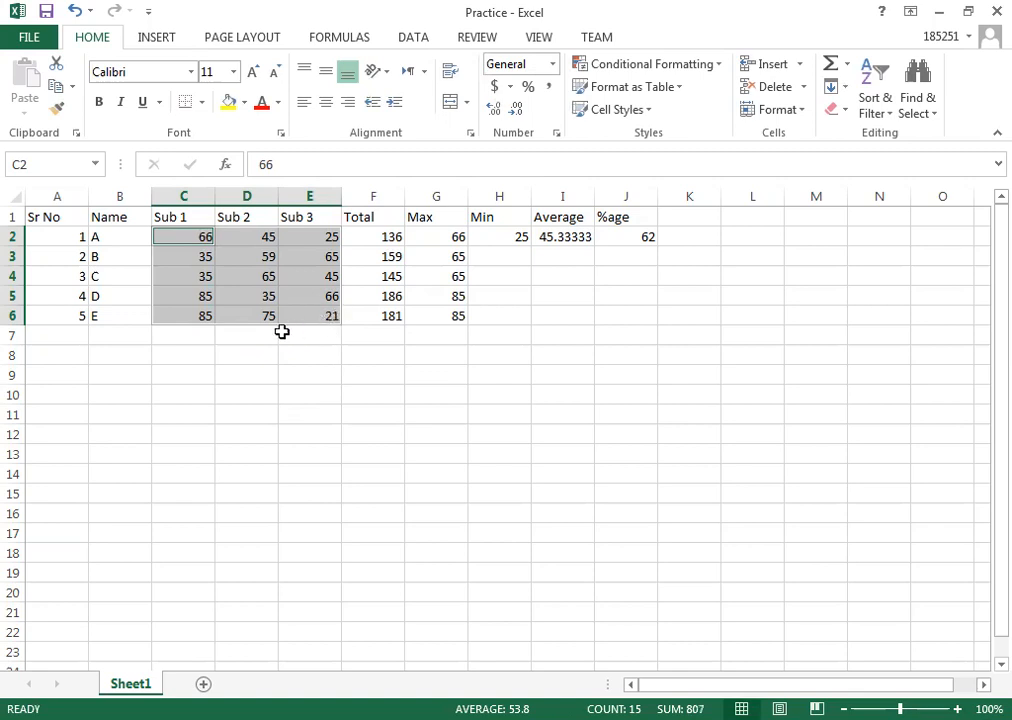
# - Set student B's Sub 1 mark in C3 to 65
pyautogui.click(203, 261)
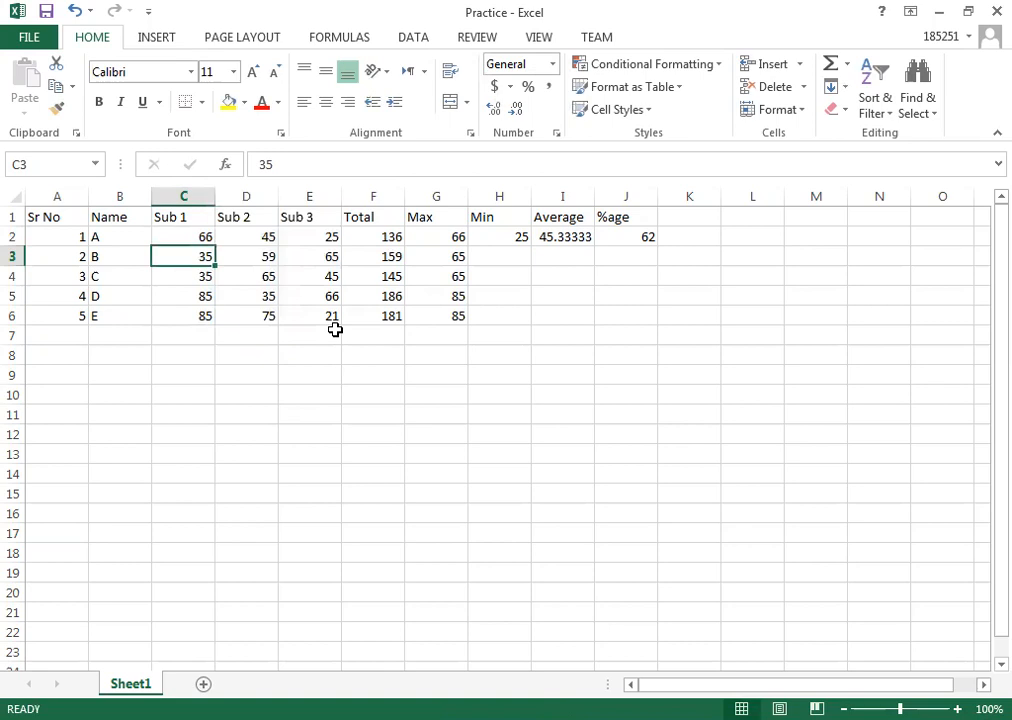
pyautogui.write('65')
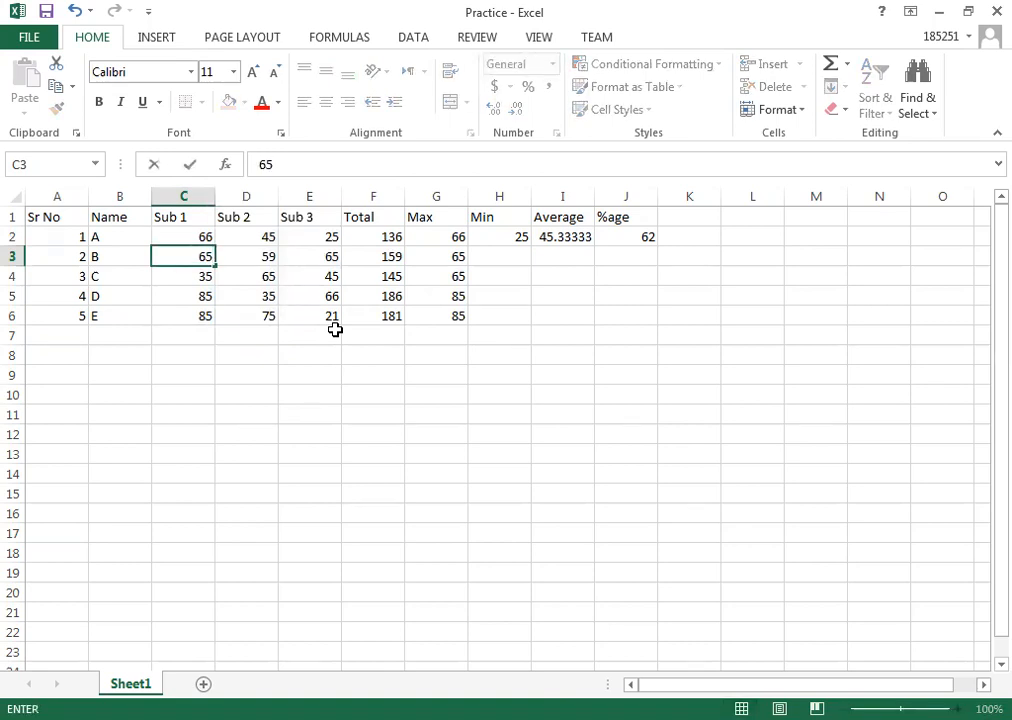
pyautogui.press('Return')
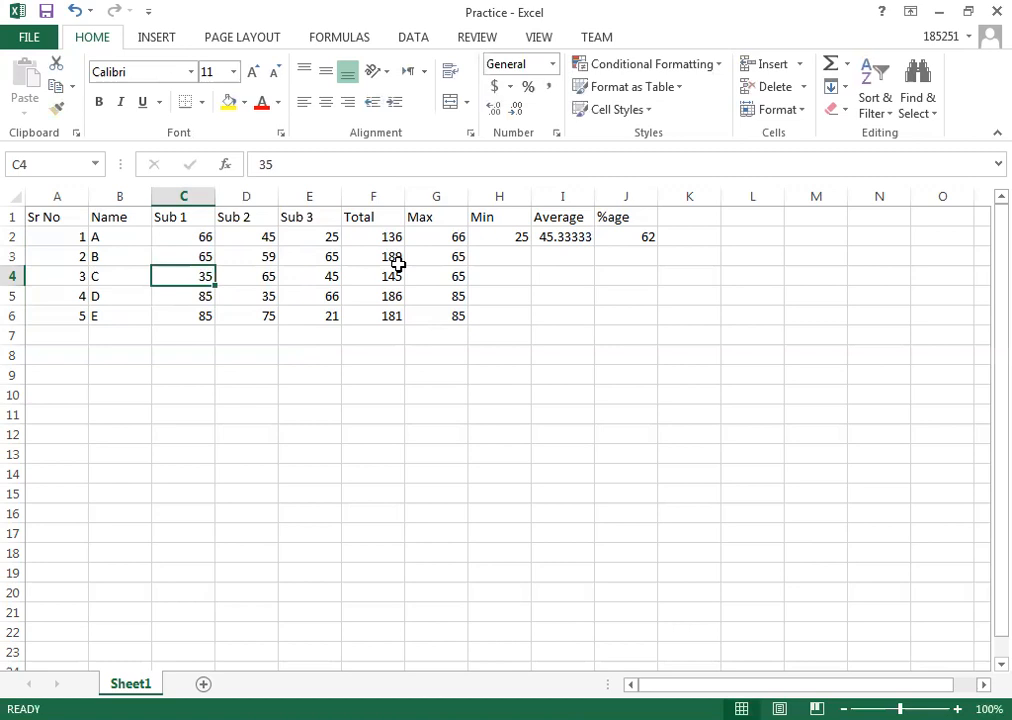
# - Examine the marks range C2:E6, the Total formula in F2, the Sub 1 column and student A's marks in C2:E2
pyautogui.moveTo(197, 237); pyautogui.dragTo(331, 317)
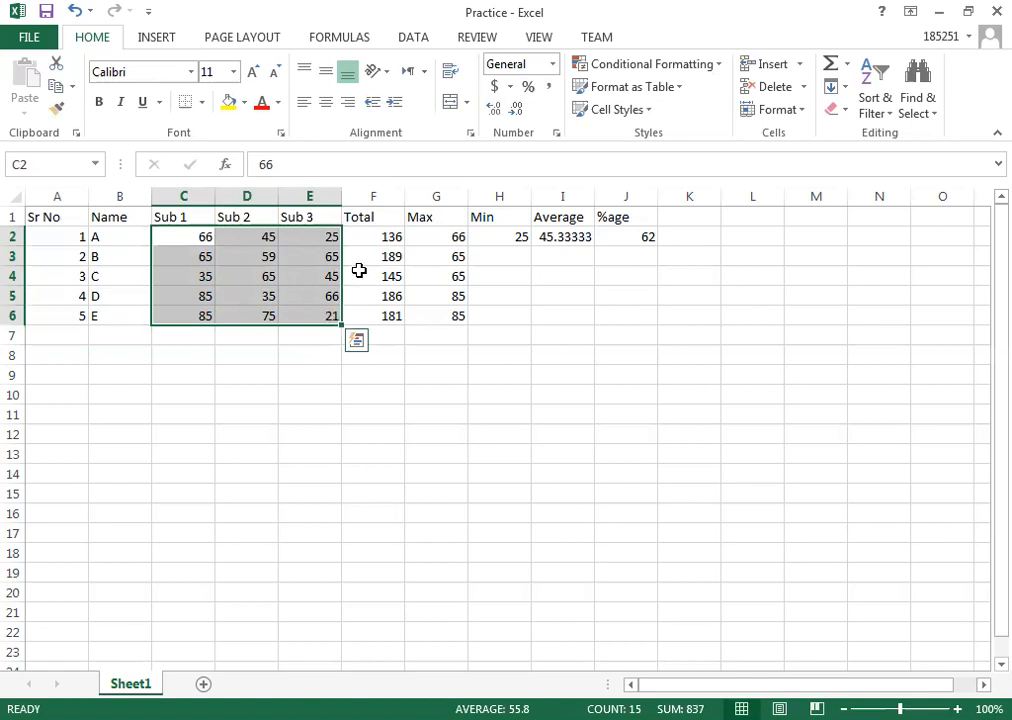
pyautogui.click(379, 234)
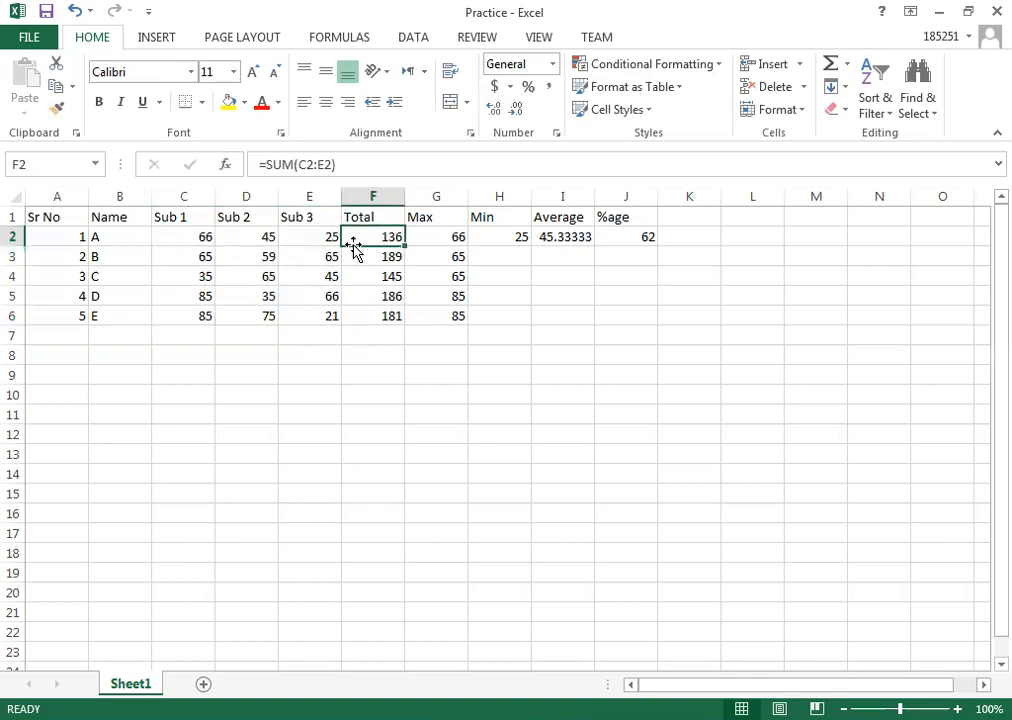
pyautogui.scroll(-1, 360, 247)
pyautogui.scroll(1, 392, 247)
pyautogui.moveTo(201, 236); pyautogui.dragTo(195, 314)
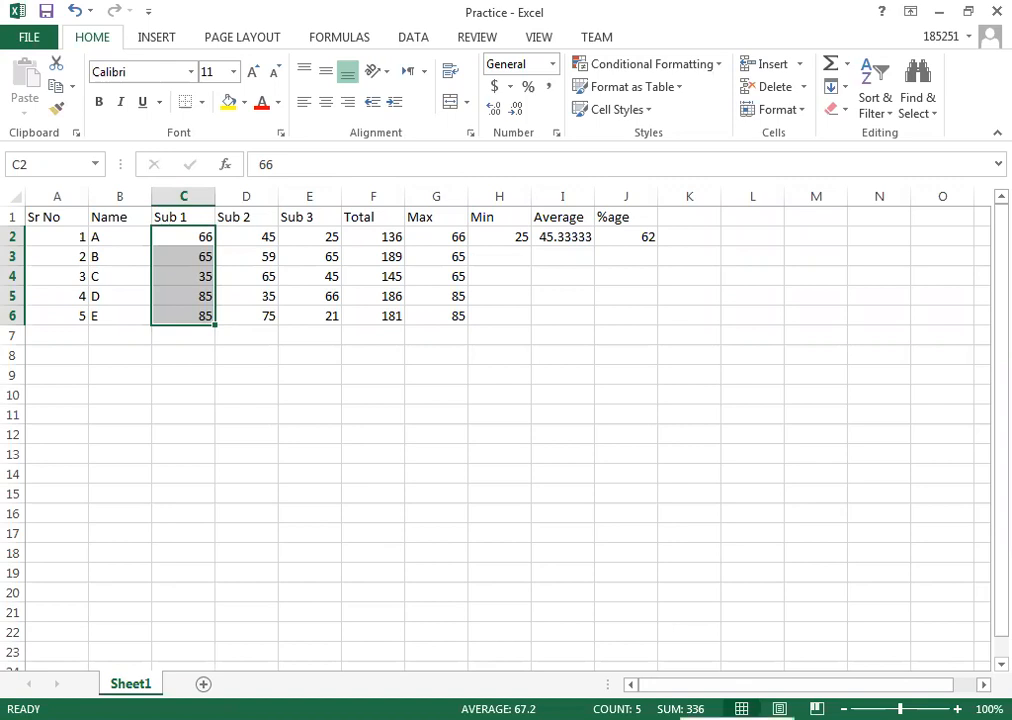
pyautogui.click(350, 356)
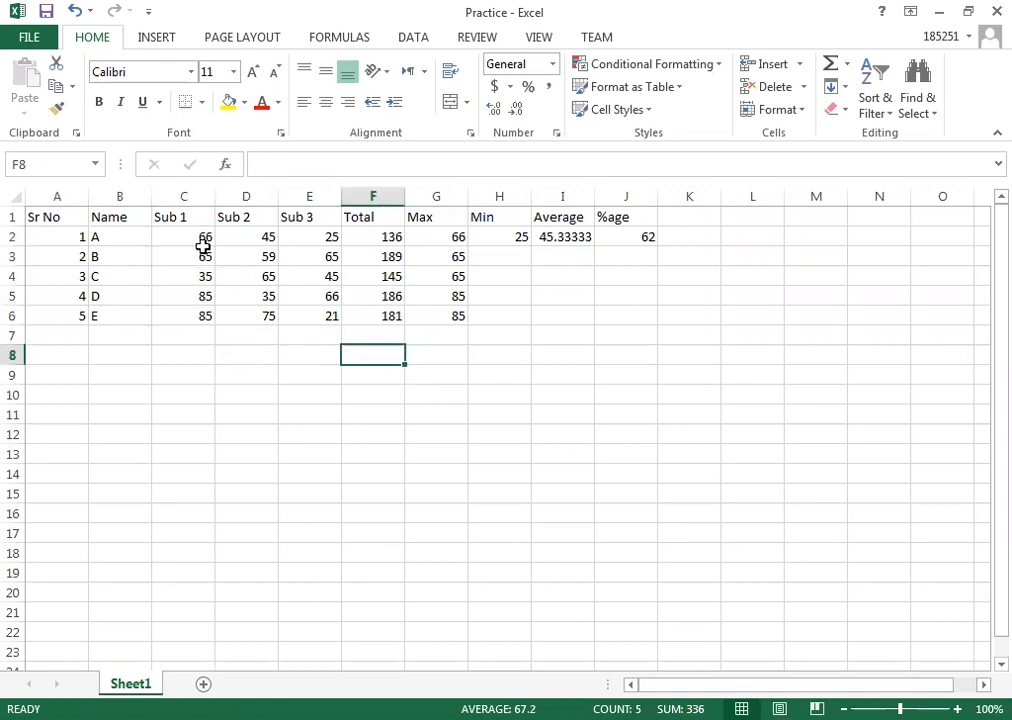
pyautogui.moveTo(187, 236); pyautogui.dragTo(309, 239)
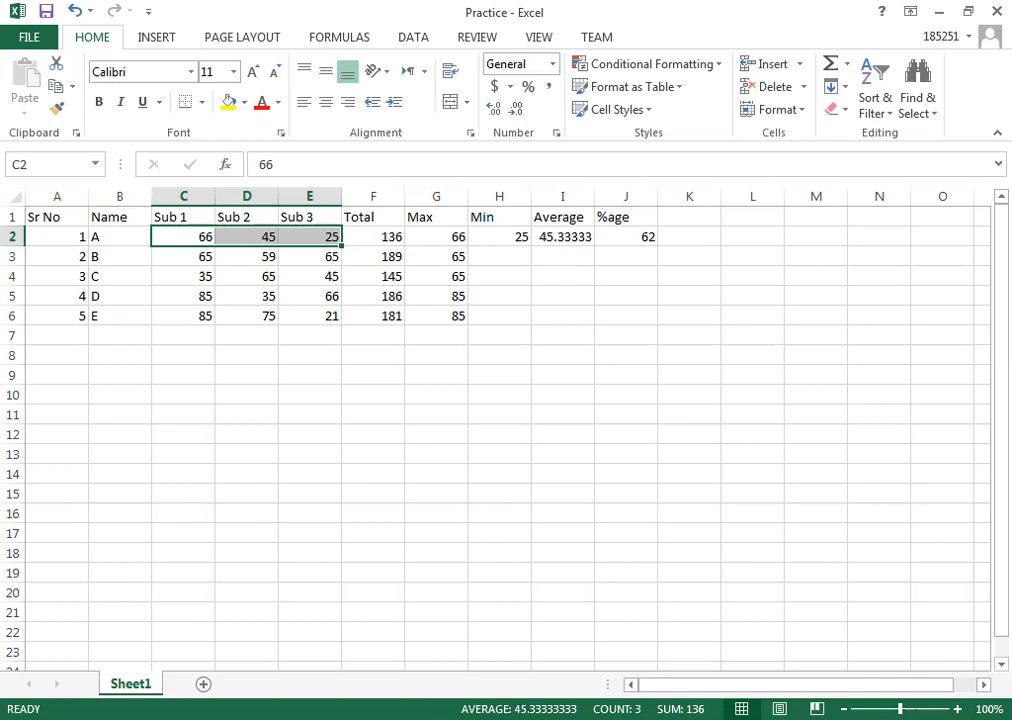
# - Clear student A's total in F2 and try entering the formula =sum without any arguments
pyautogui.click(390, 242)
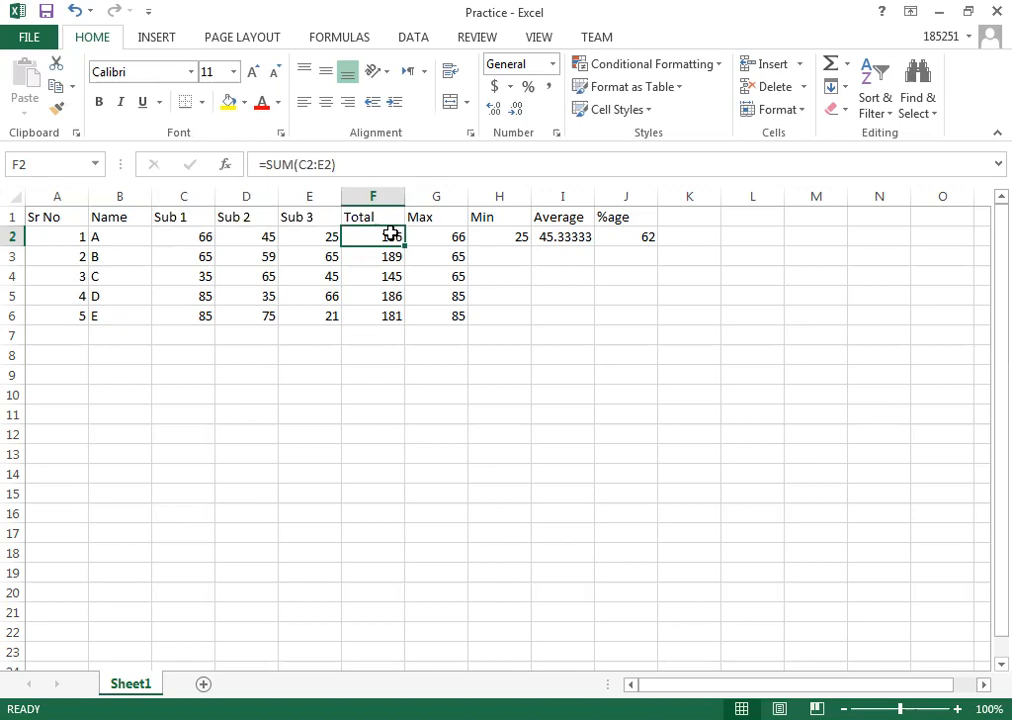
pyautogui.press('Delete')
pyautogui.doubleClick(368, 235)
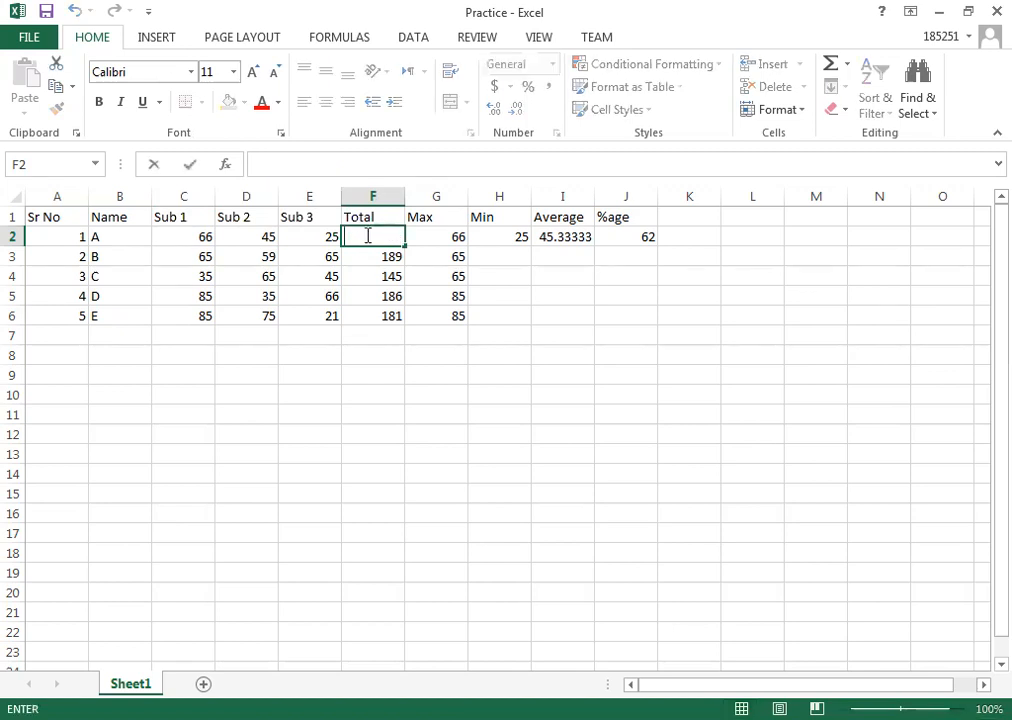
pyautogui.write('=')
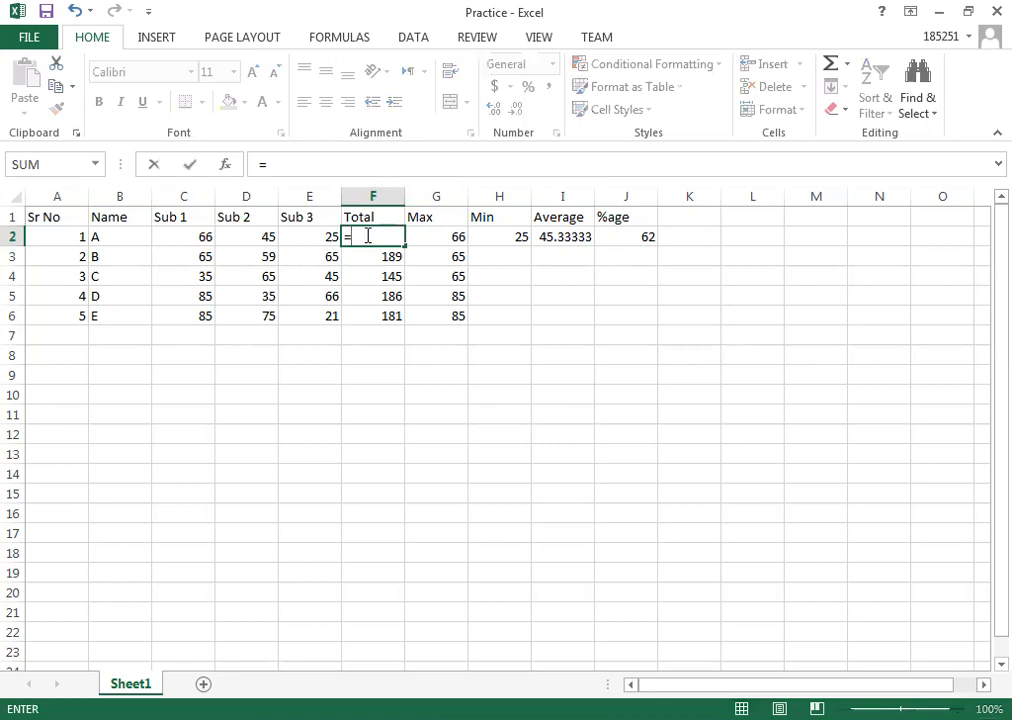
pyautogui.write('sum')
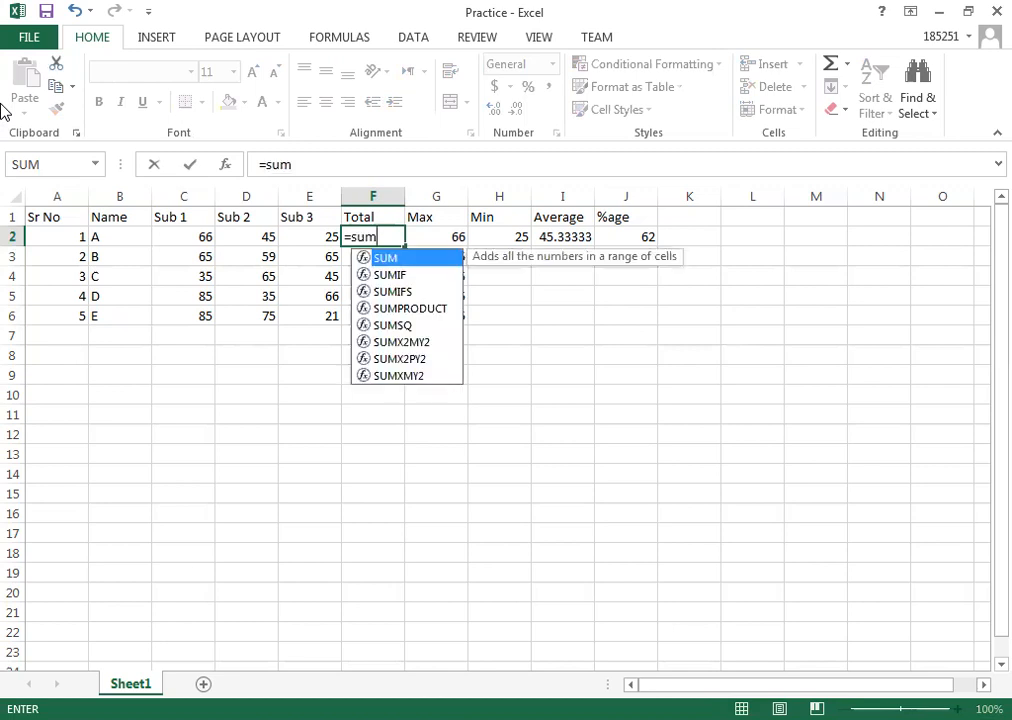
pyautogui.press('Return')
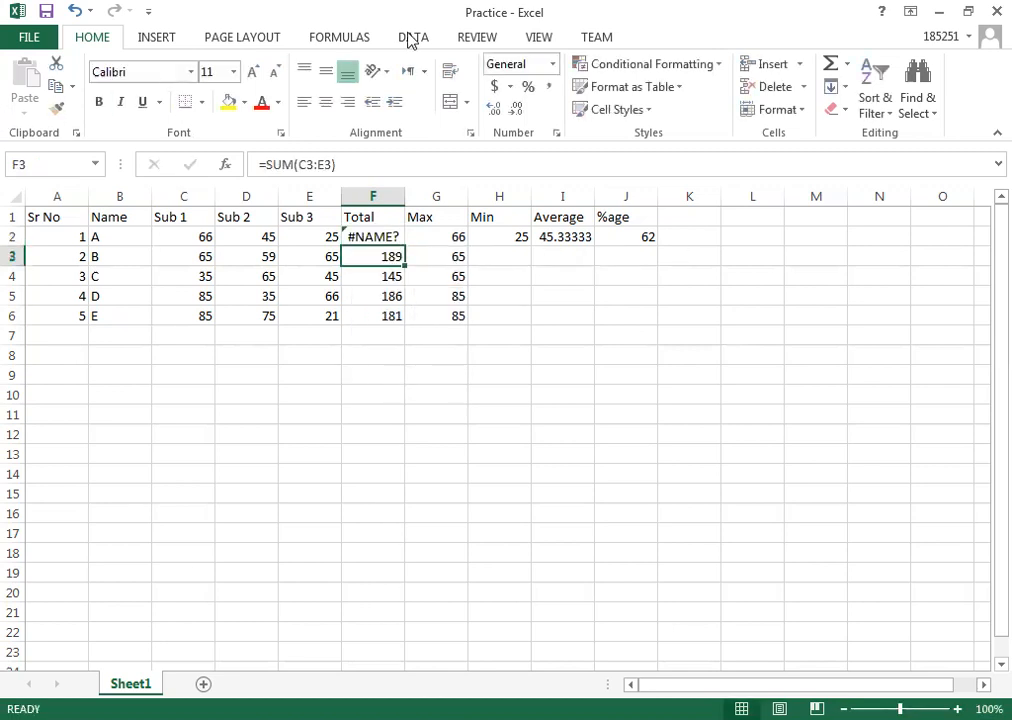
# - Complete the formula in F2 as =sum(C2:E2) to total student A's marks
pyautogui.doubleClick(381, 236)
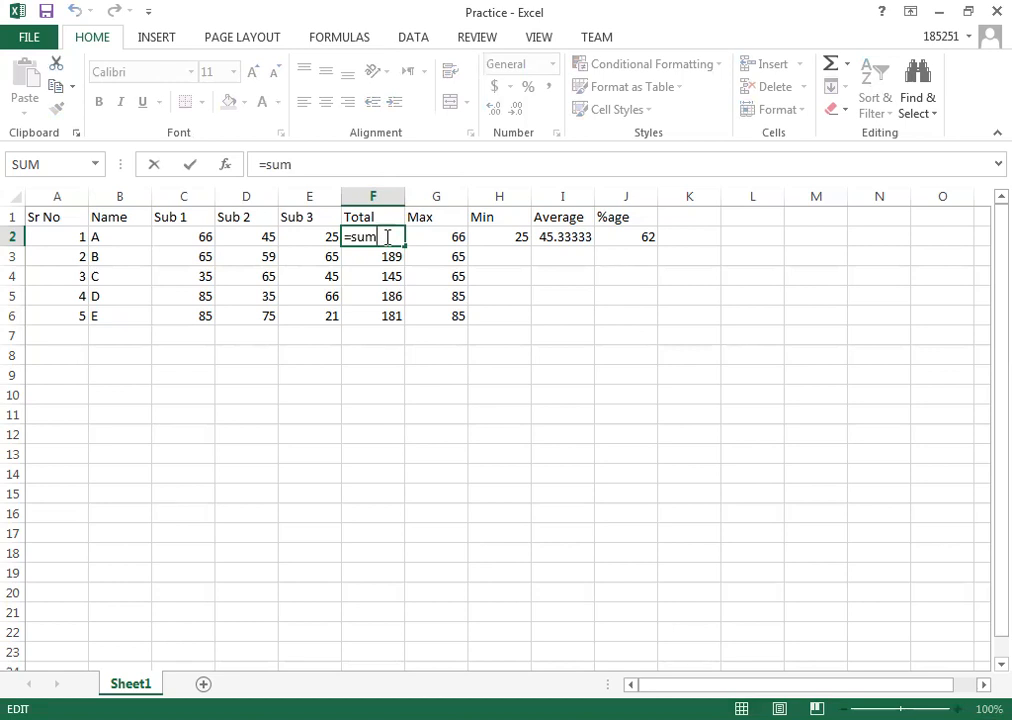
pyautogui.write('(')
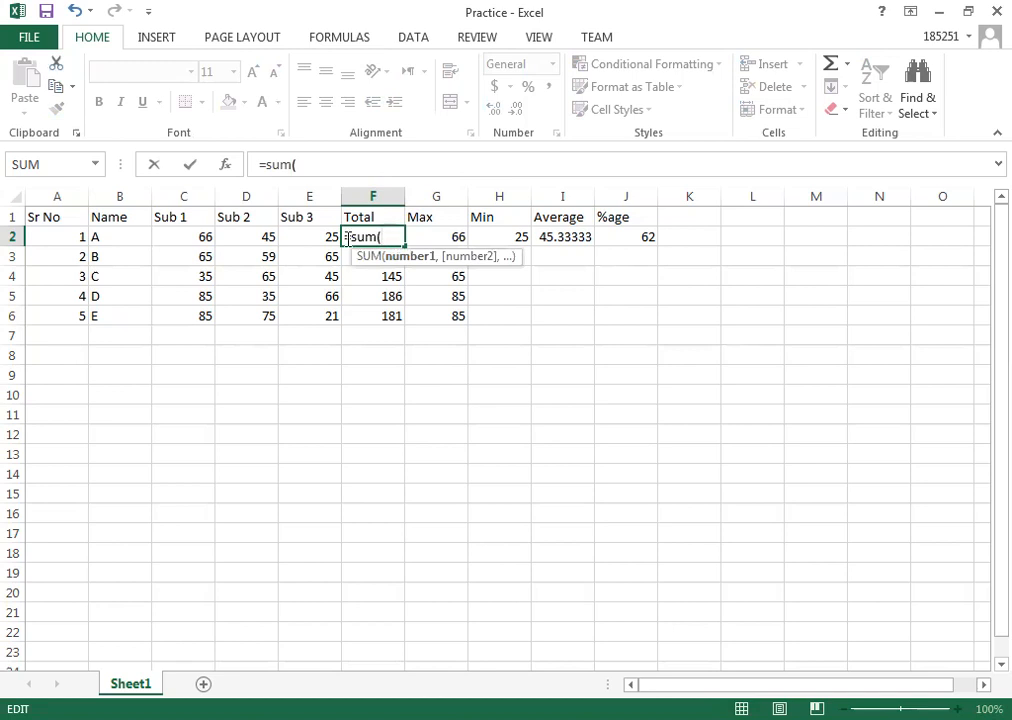
pyautogui.moveTo(199, 237); pyautogui.dragTo(318, 237)
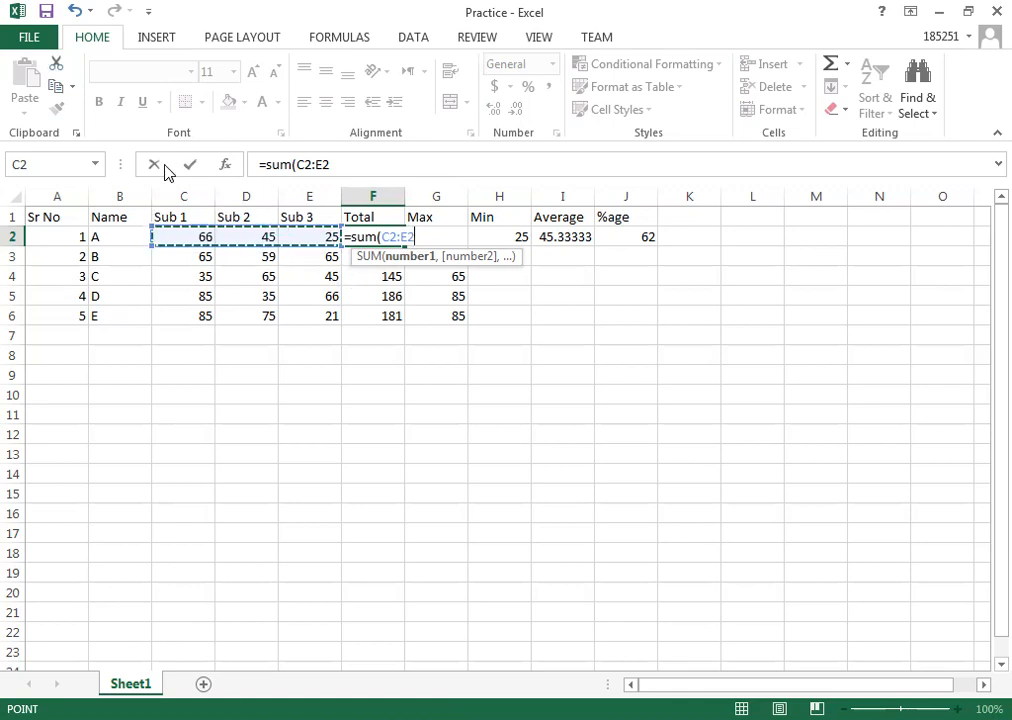
pyautogui.click(190, 276)
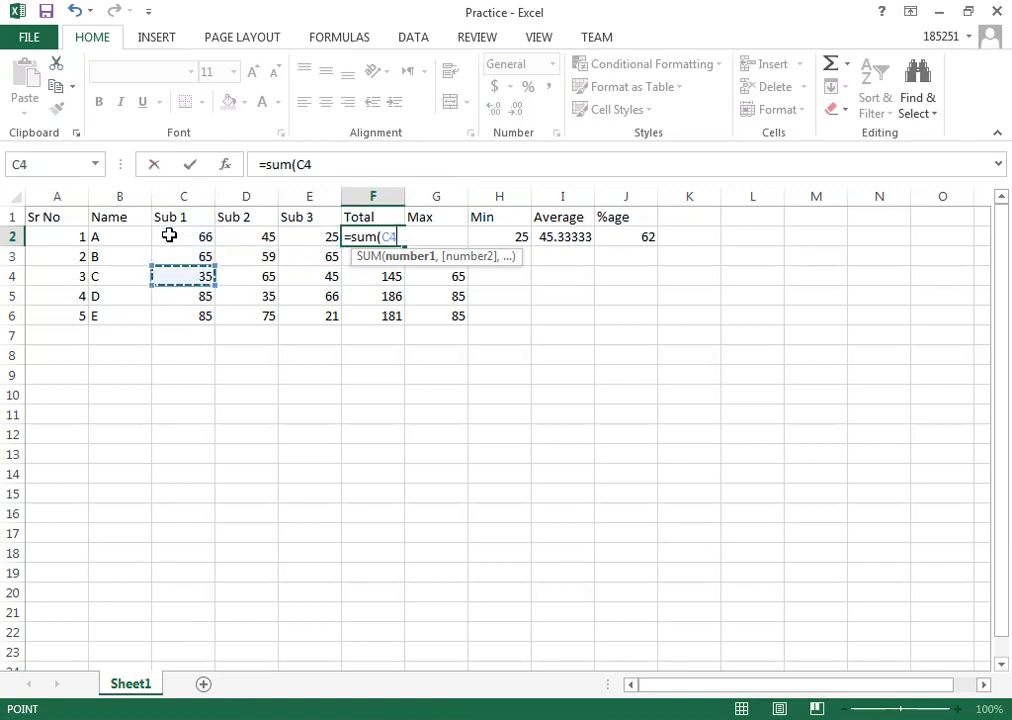
pyautogui.click(170, 236)
pyautogui.moveTo(277, 240); pyautogui.dragTo(296, 233)
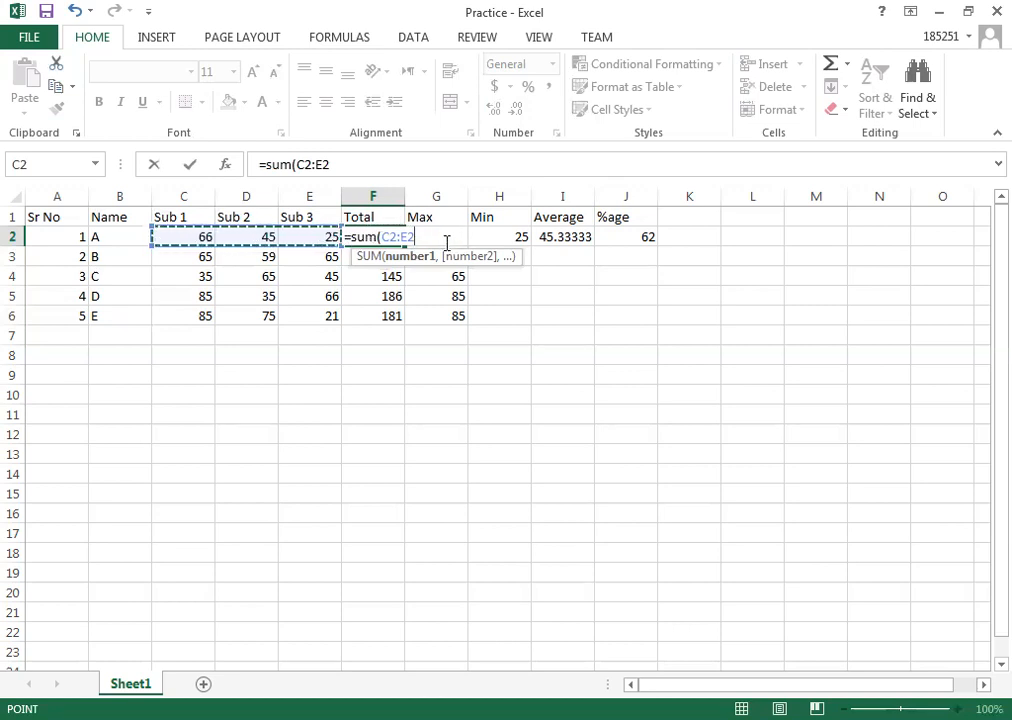
pyautogui.write(')')
pyautogui.press('Return')
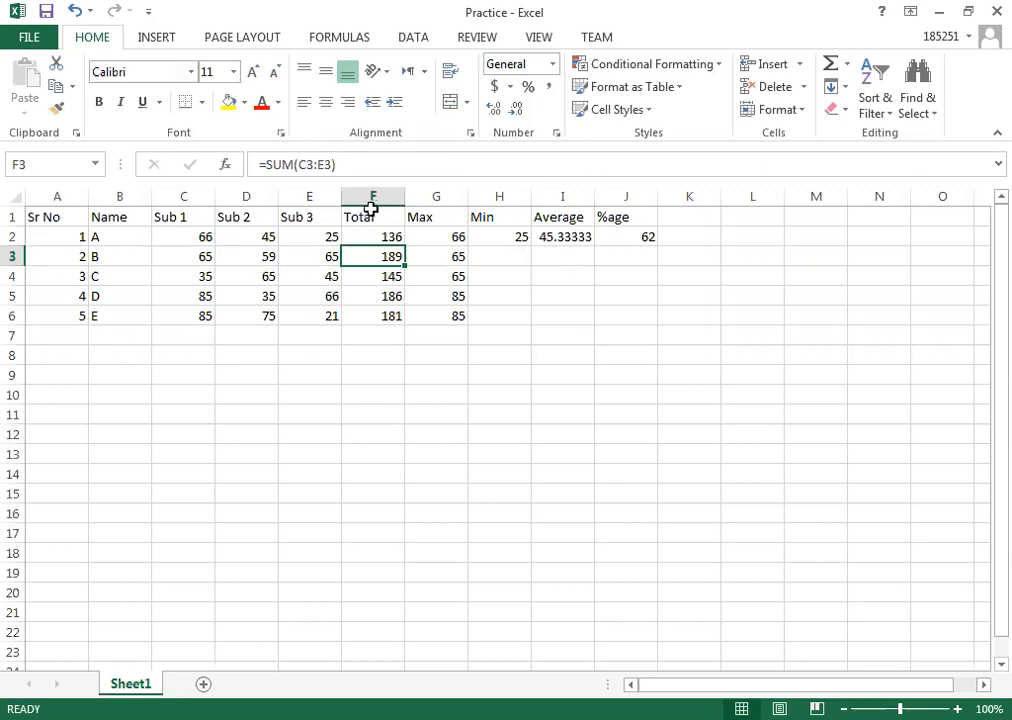
# - Clear the whole SUM formula from student A's Total cell F2
pyautogui.click(383, 237)
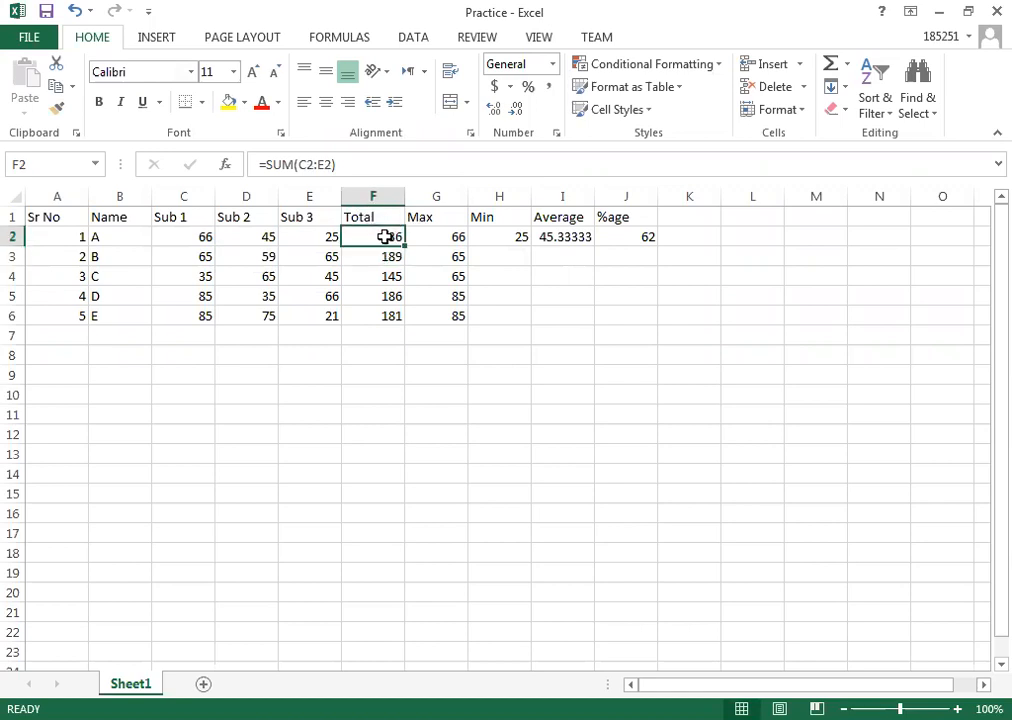
pyautogui.doubleClick(396, 237)
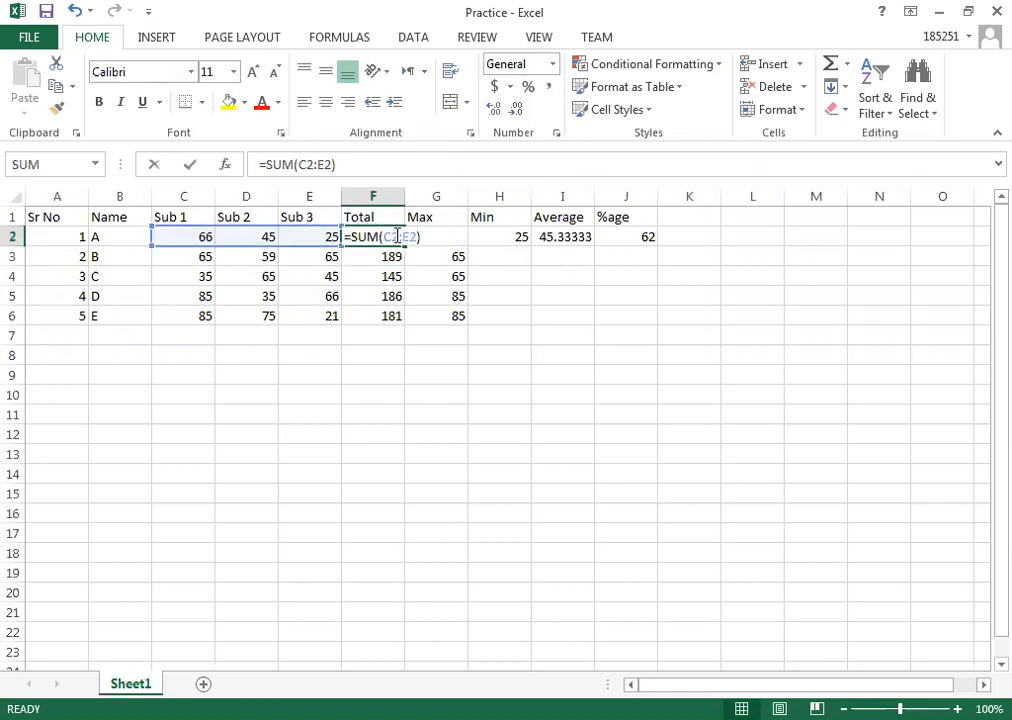
pyautogui.moveTo(429, 236); pyautogui.dragTo(294, 242)
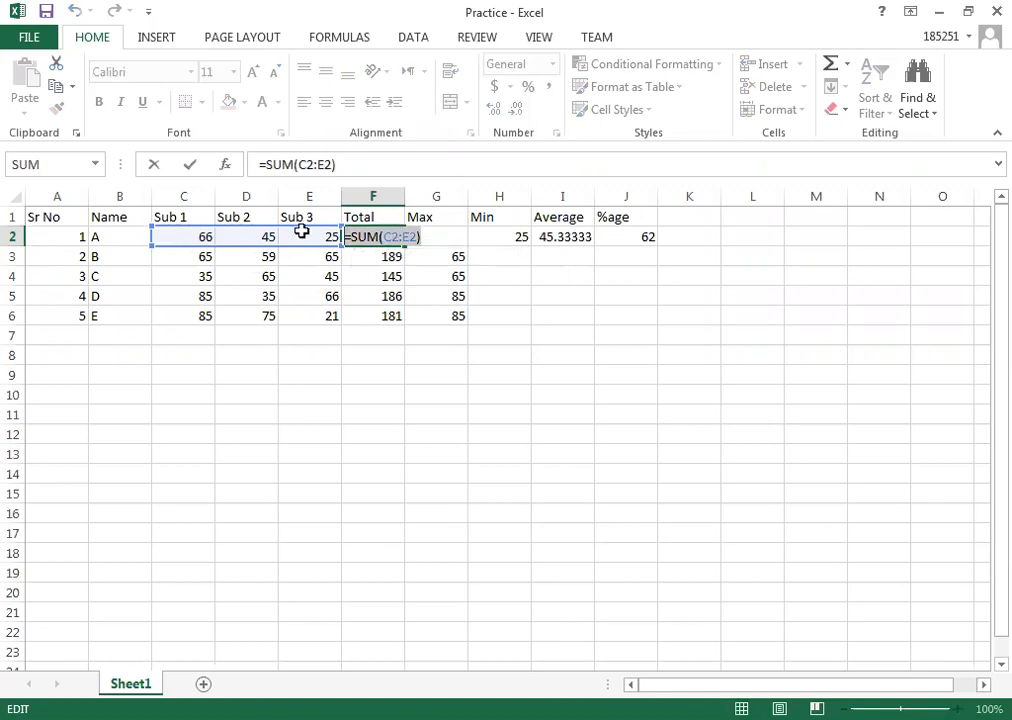
pyautogui.press('BackSpace')
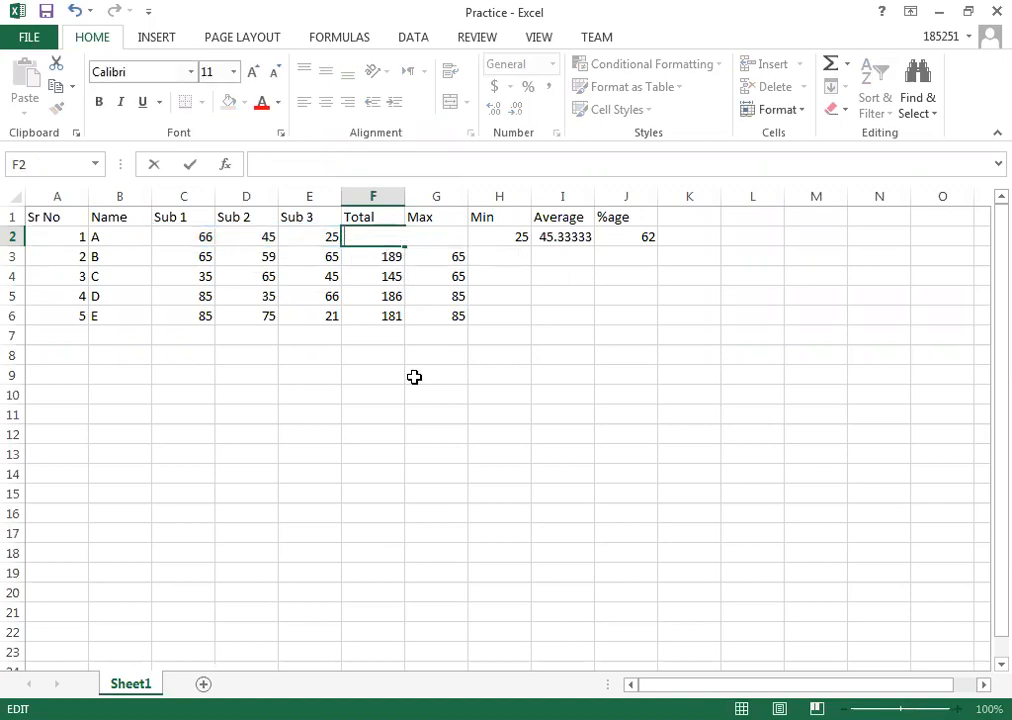
pyautogui.click(413, 375)
# - Total student A's marks C2:E2 into F2 with the AutoSum Sum function, and check the resulting formula in F2
pyautogui.click(366, 237)
pyautogui.moveTo(201, 236); pyautogui.dragTo(312, 244)
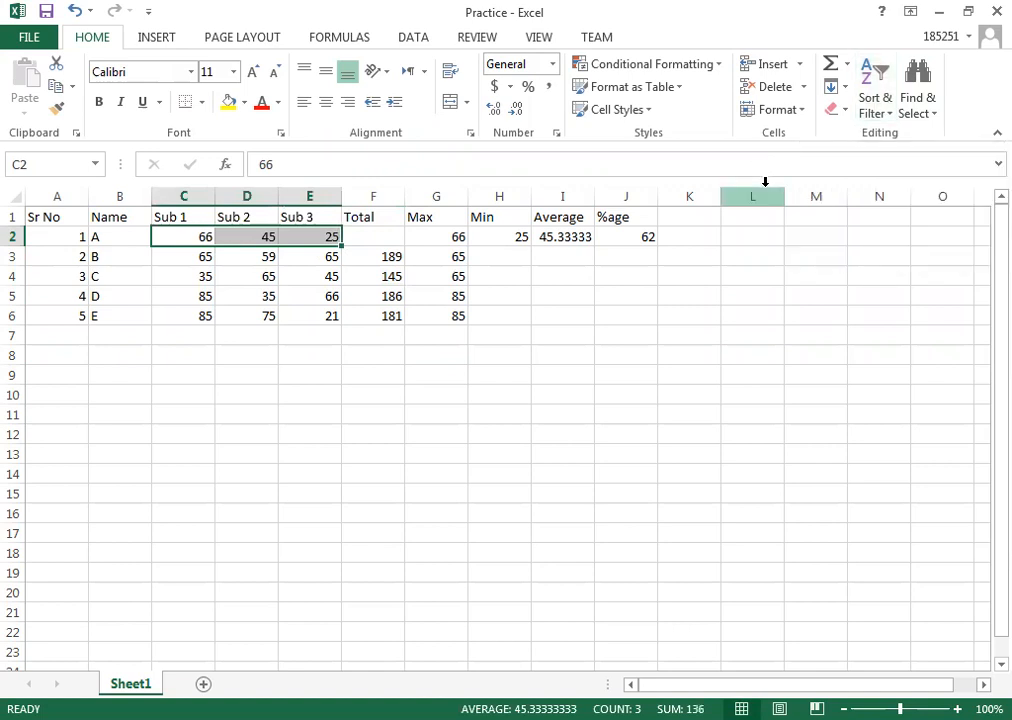
pyautogui.click(848, 67)
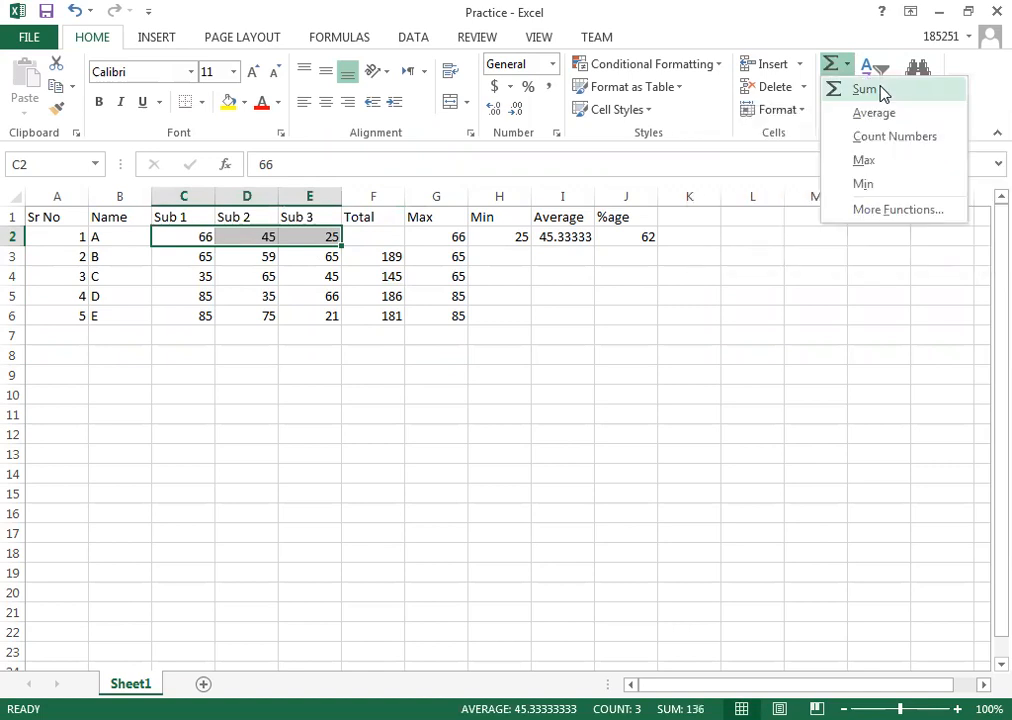
pyautogui.click(864, 89)
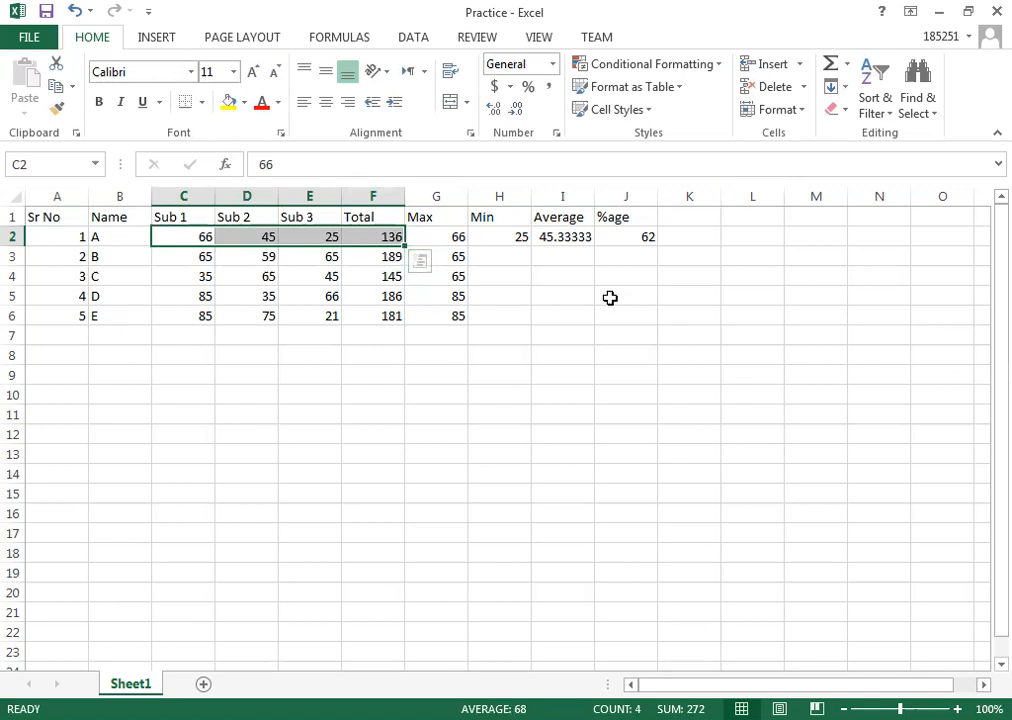
pyautogui.click(508, 335)
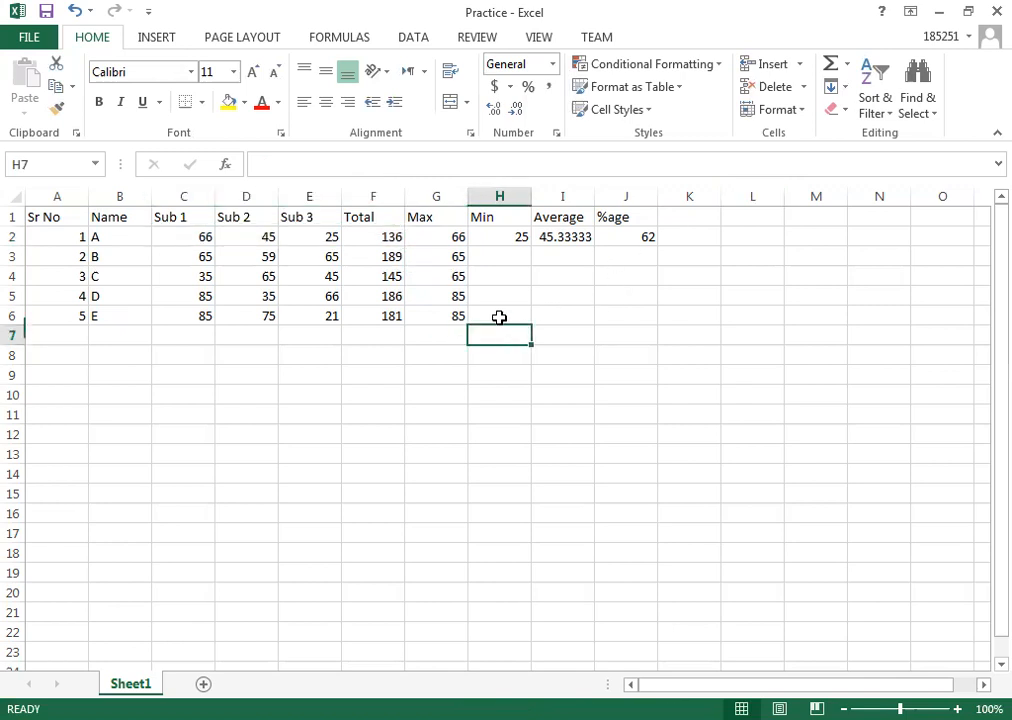
pyautogui.click(392, 235)
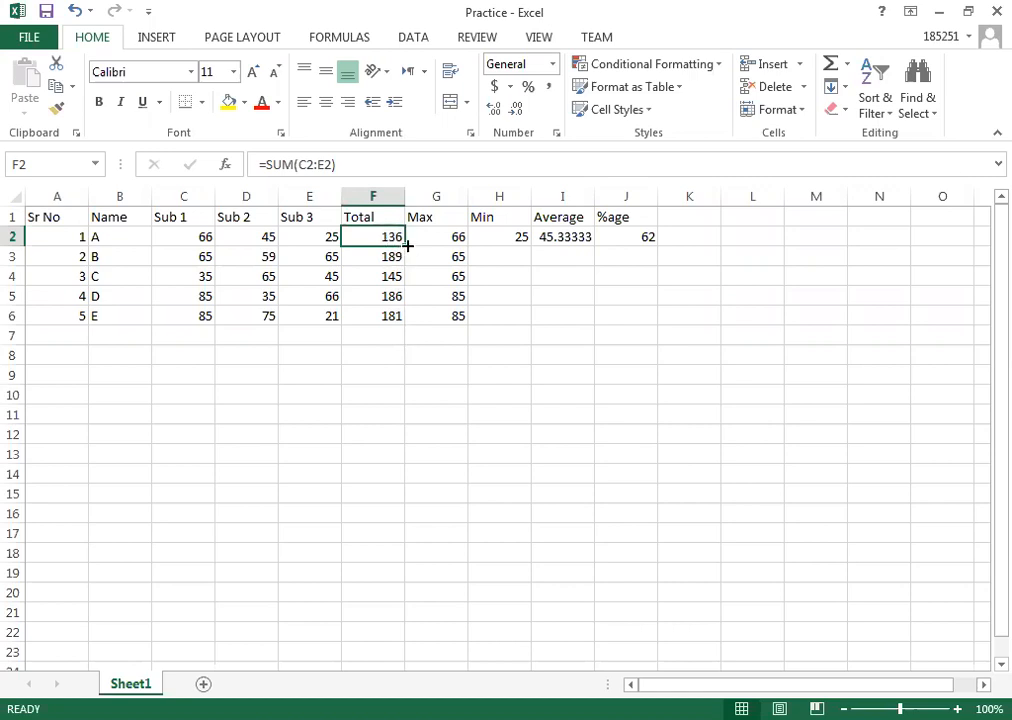
# - Copy student A's Total formula from F2 down through F6 for all five students
pyautogui.moveTo(408, 245); pyautogui.dragTo(409, 321)
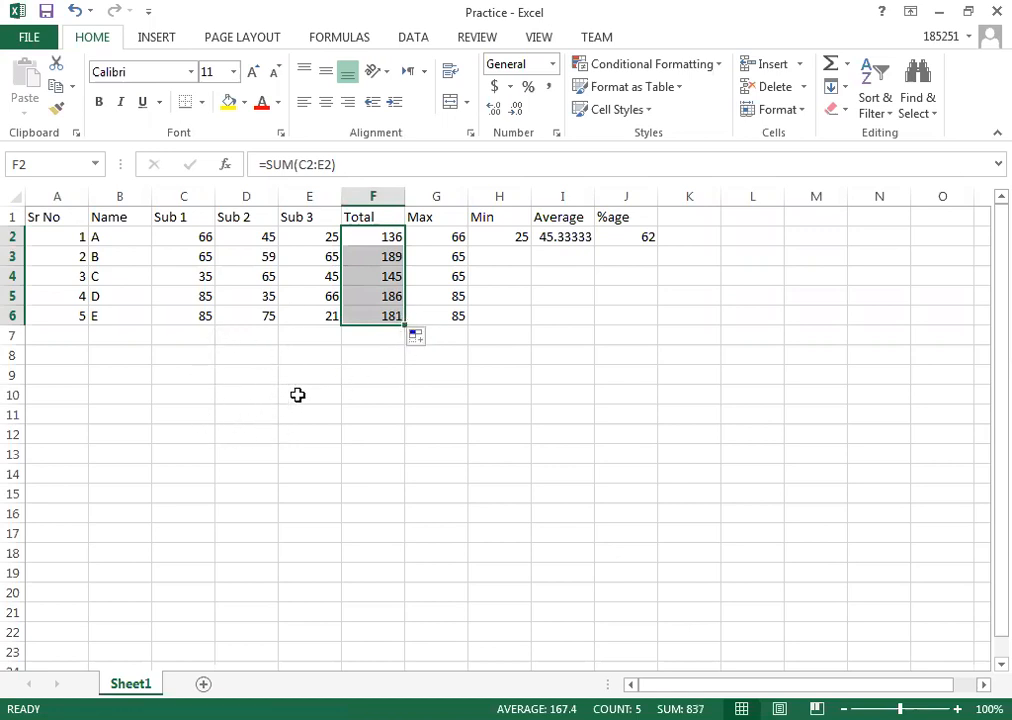
# - Extend the Total formula down to F12 and enter test marks of 25 in C7, D7 and E7
pyautogui.moveTo(405, 322); pyautogui.dragTo(406, 443)
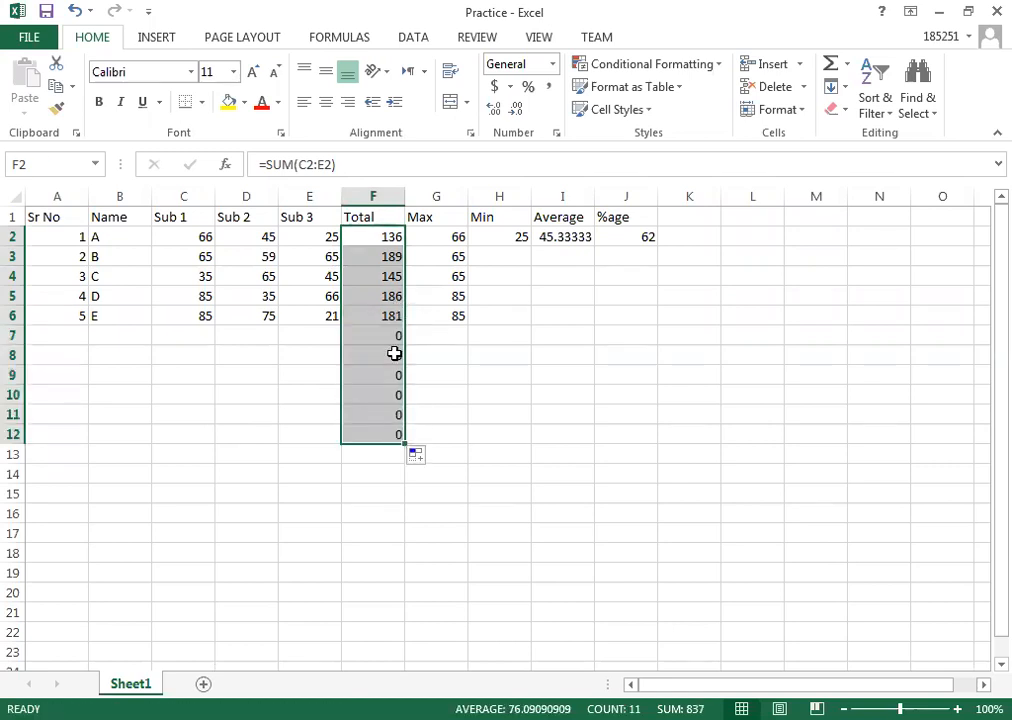
pyautogui.click(384, 412)
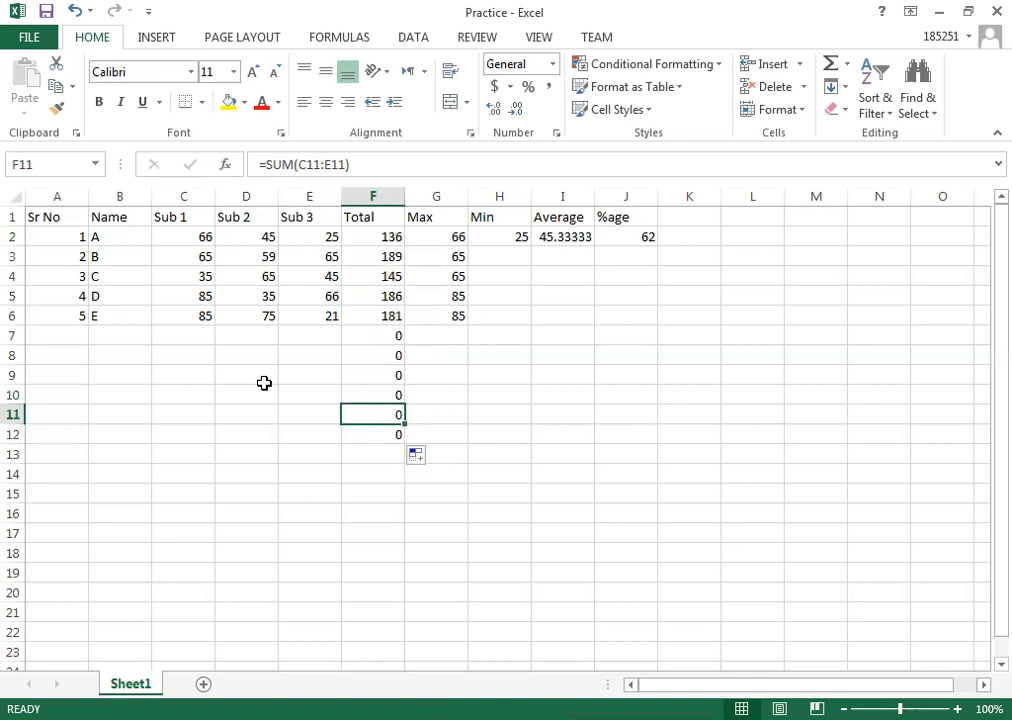
pyautogui.click(200, 334)
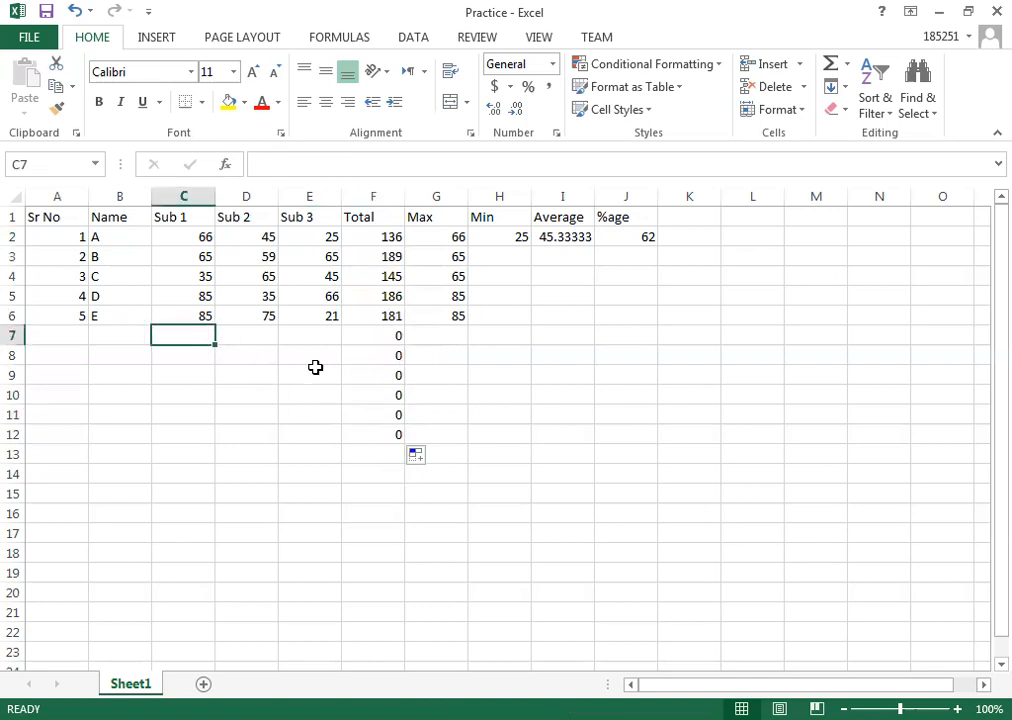
pyautogui.write('25')
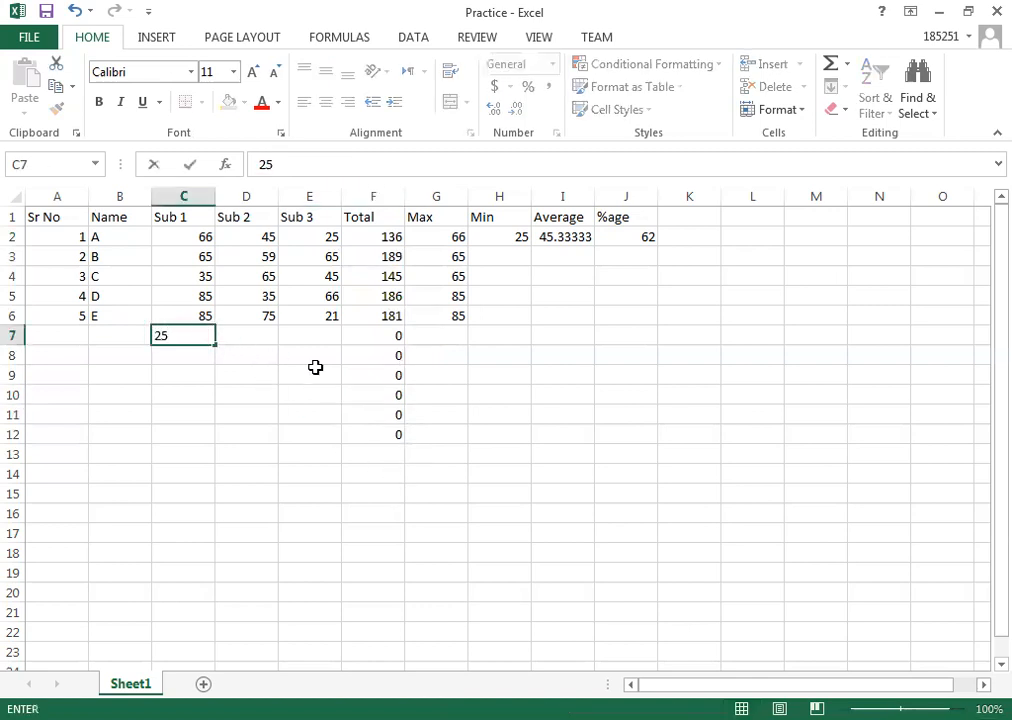
pyautogui.press('Tab')
pyautogui.write('25')
pyautogui.press('Tab')
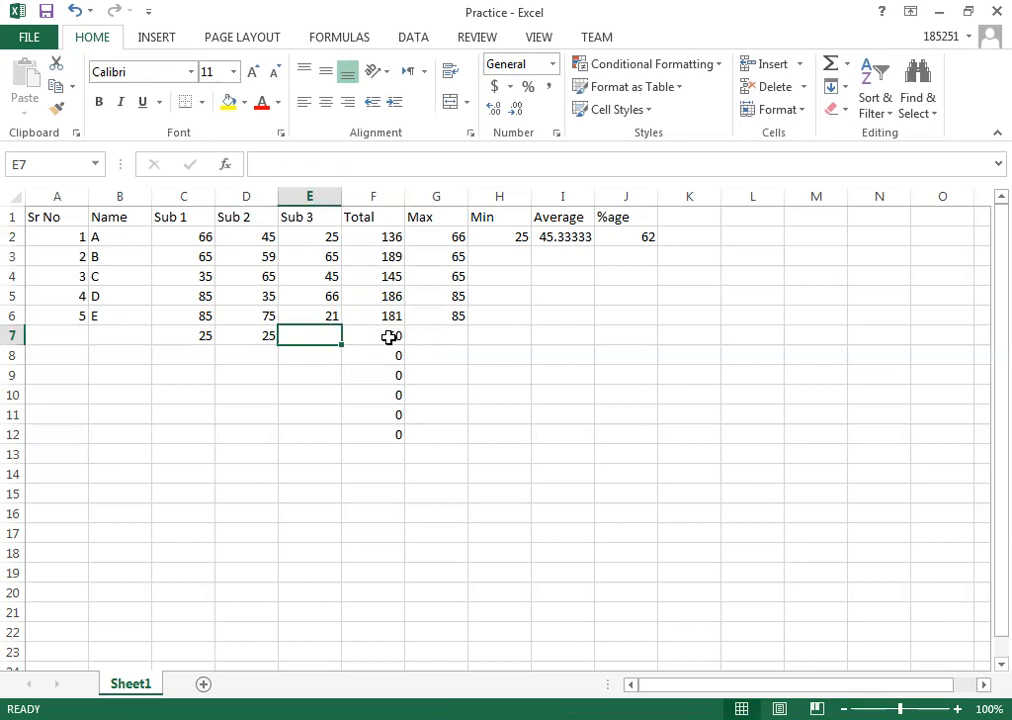
pyautogui.write('25')
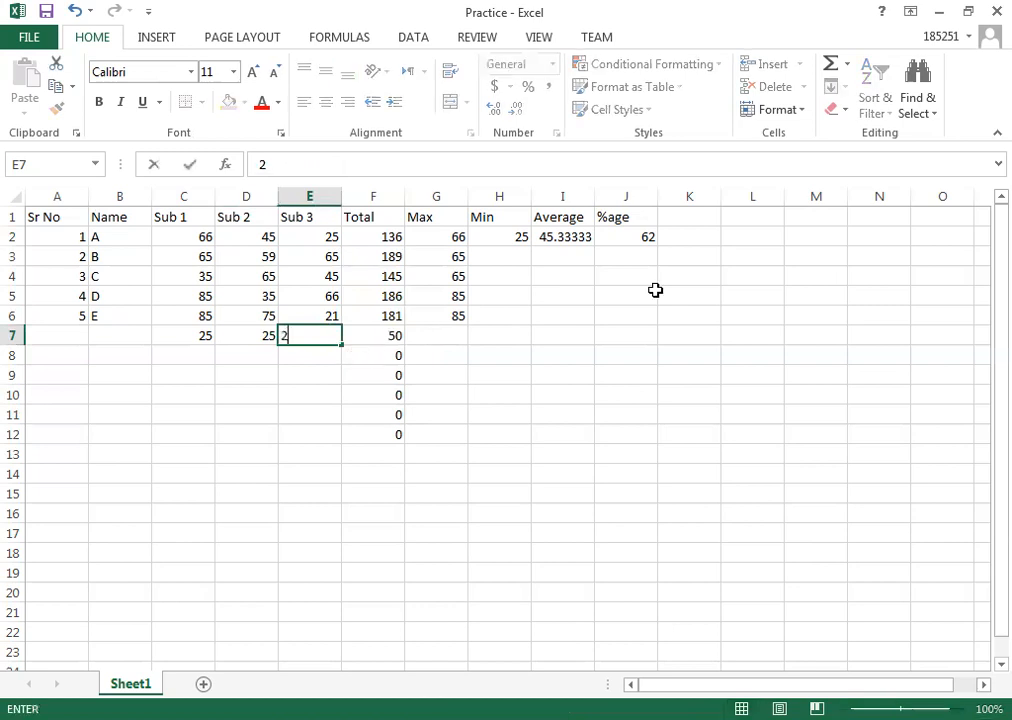
pyautogui.press('Tab')
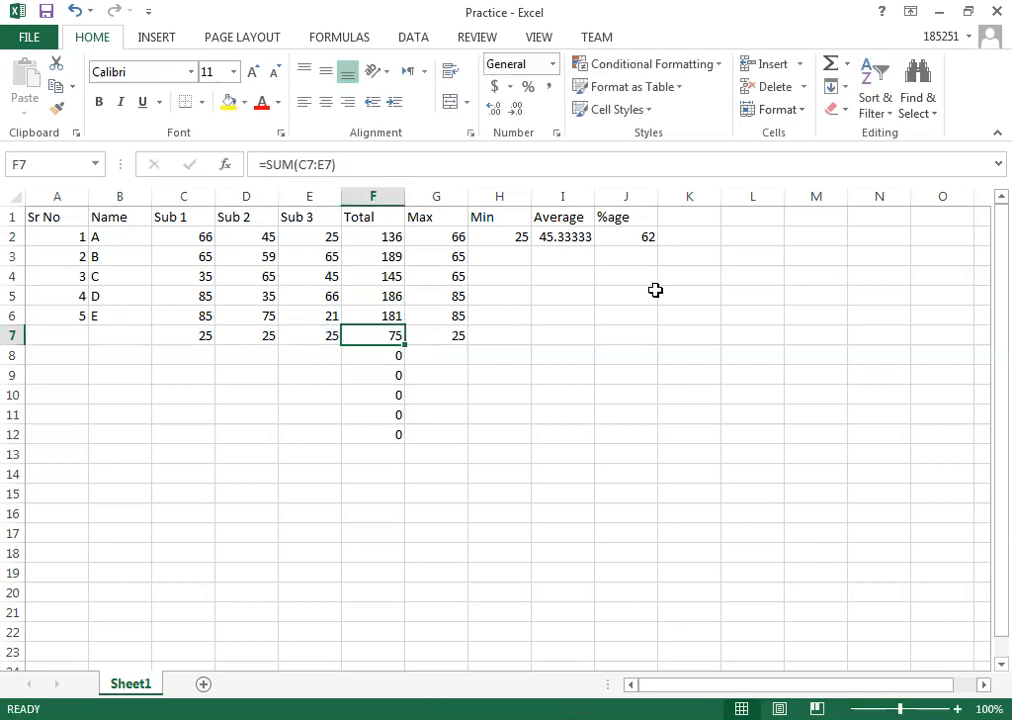
# - Enter test marks of 45 in C8 and D8 to try the extended Total formula
pyautogui.click(201, 356)
pyautogui.write('45')
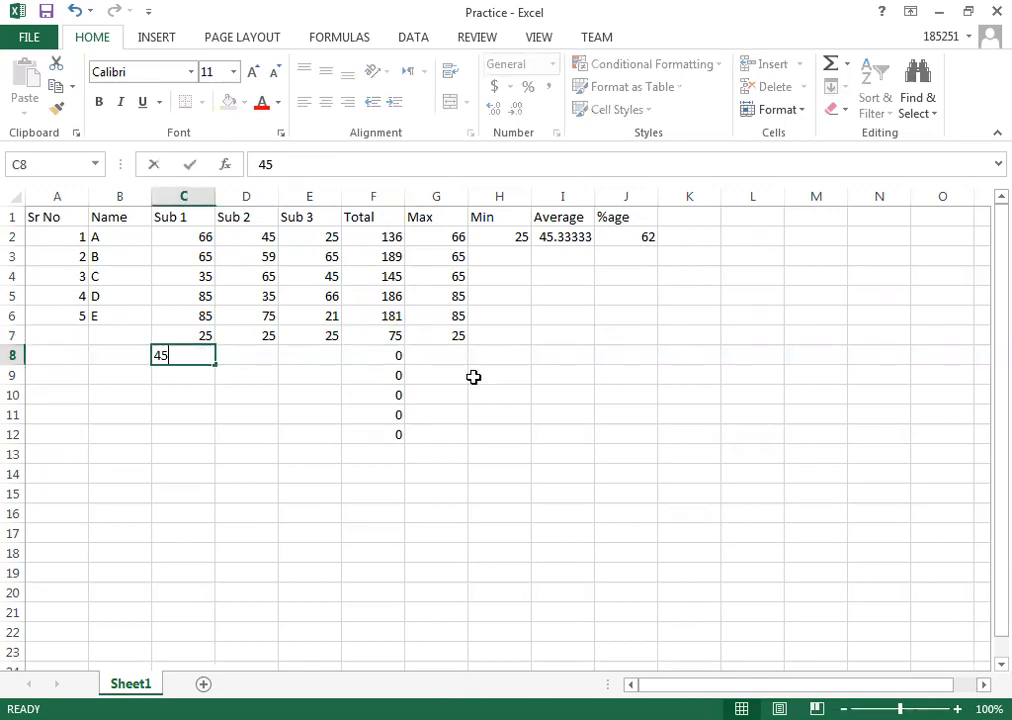
pyautogui.press('Tab')
pyautogui.write('45')
pyautogui.press('Tab')
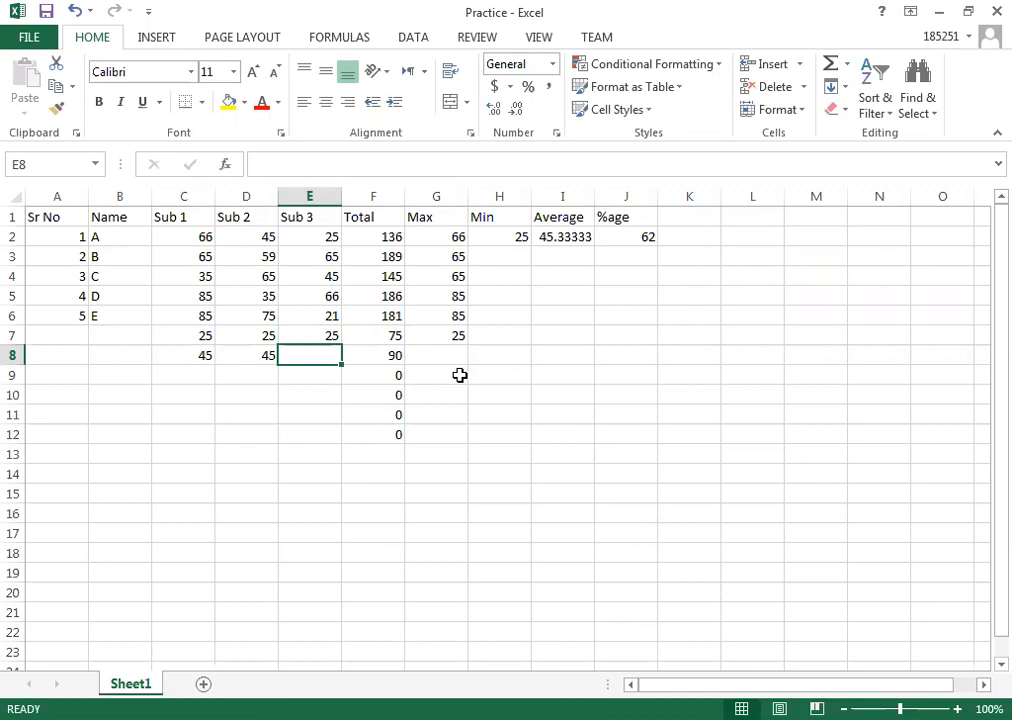
# - Fill the Total formula from F2 down to F1608 and enter test marks of 25 in C1606 and D1606
pyautogui.click(392, 234)
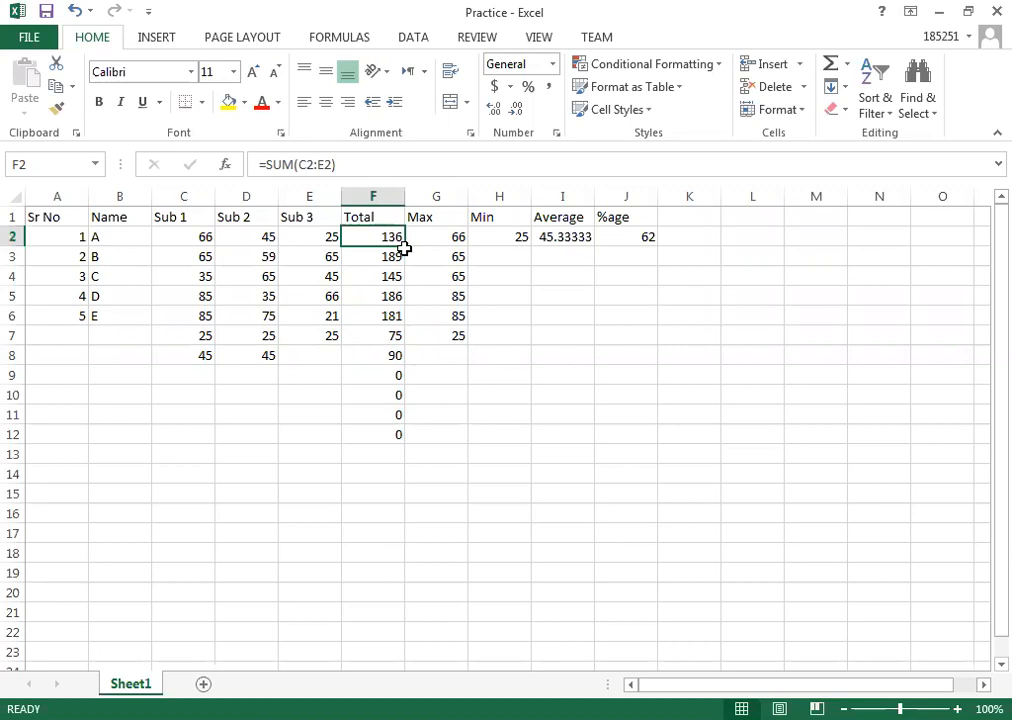
pyautogui.moveTo(407, 248); pyautogui.dragTo(409, 700)
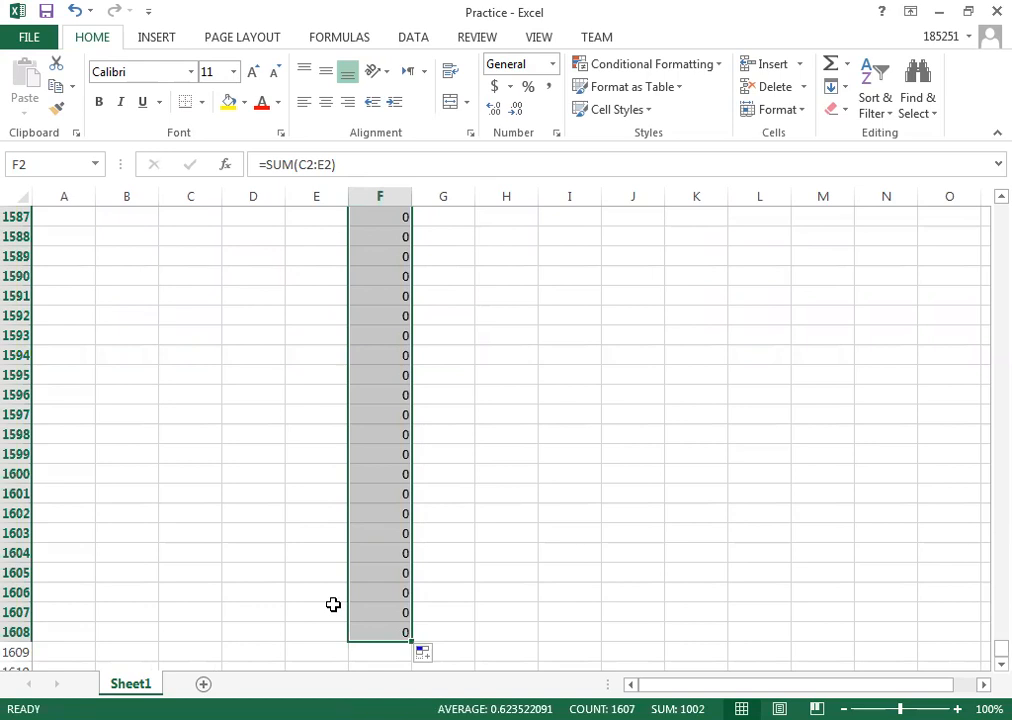
pyautogui.click(185, 593)
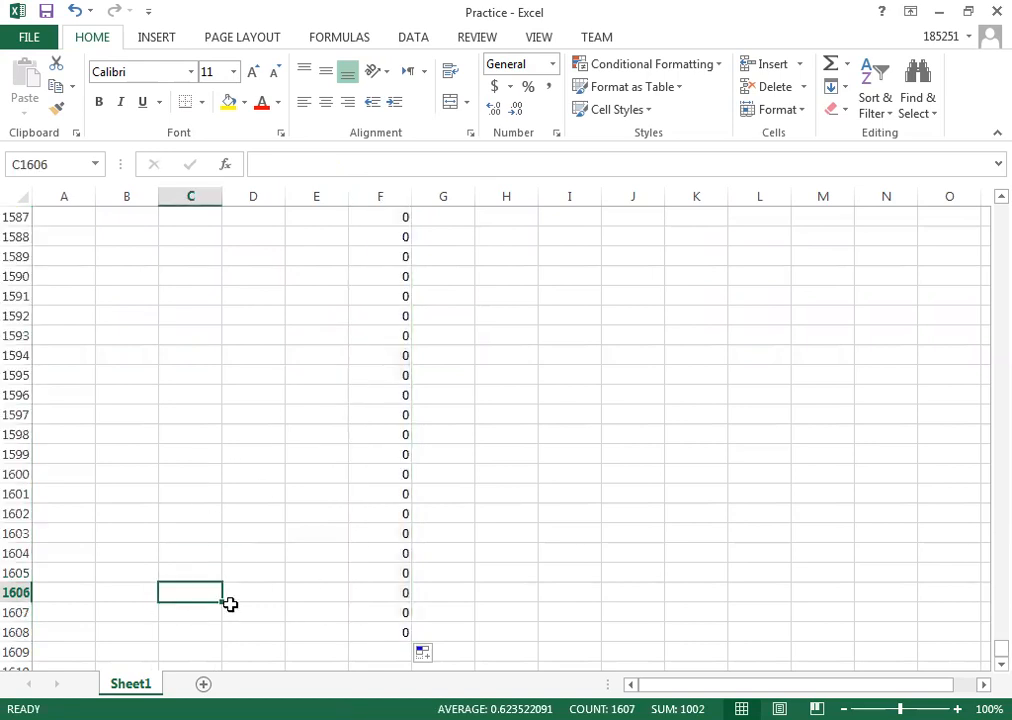
pyautogui.write('25')
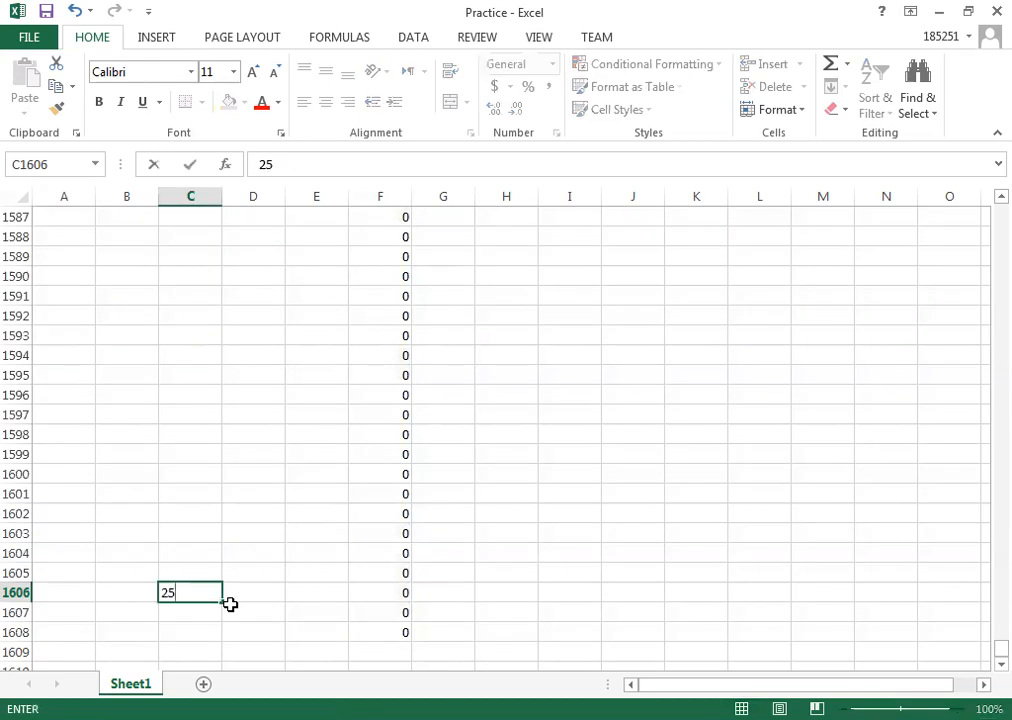
pyautogui.press('Tab')
pyautogui.write('25')
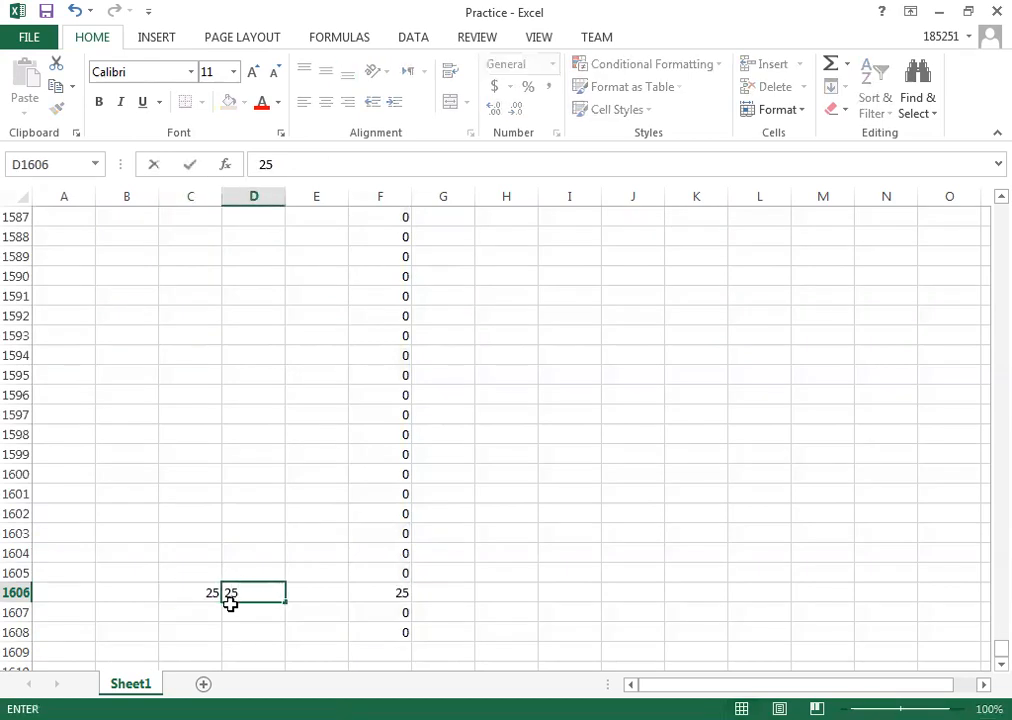
pyautogui.press('Tab')
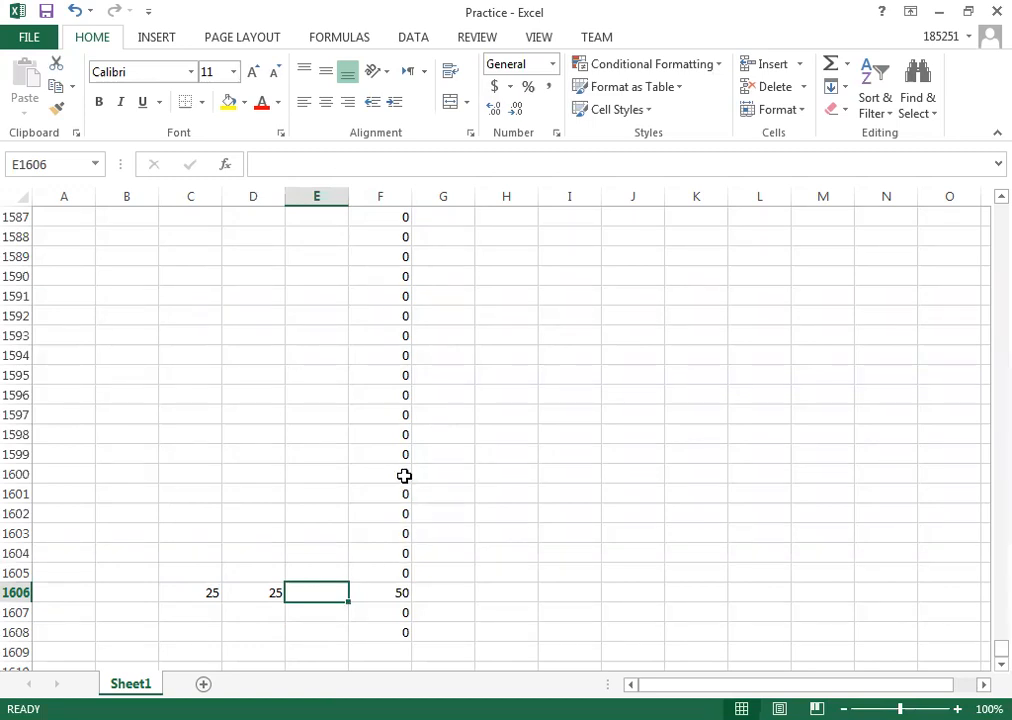
# - Undo all the test marks and the Total formula fills below row 6
pyautogui.press('Left')
pyautogui.press('Delete')
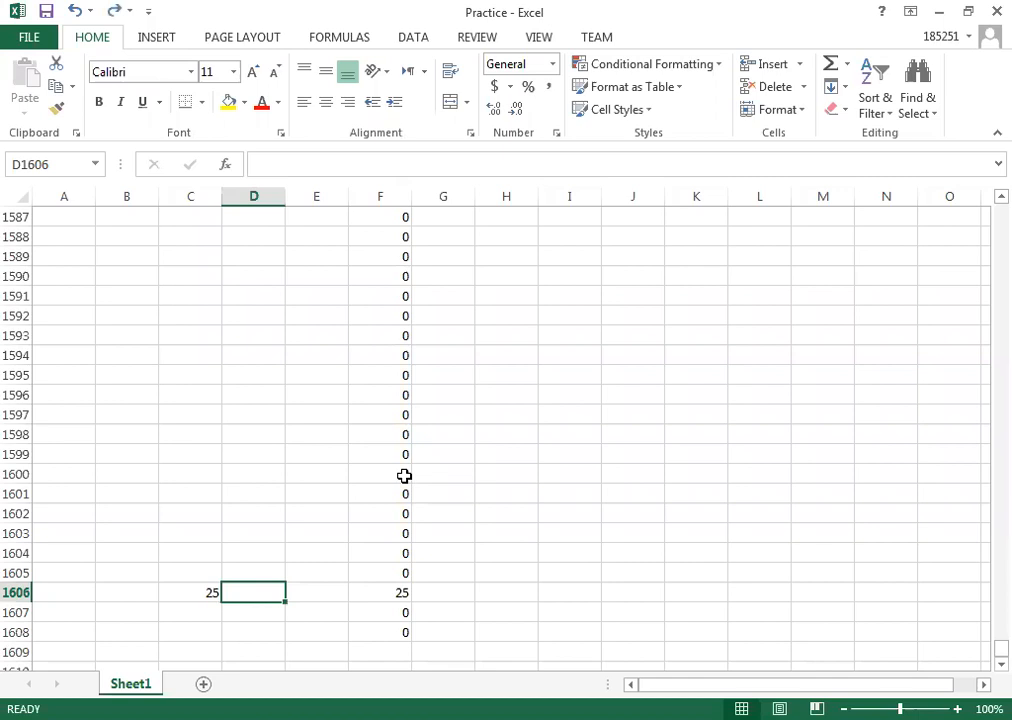
pyautogui.hotkey('ctrl', 'z')
pyautogui.hotkey('ctrl', 'z')
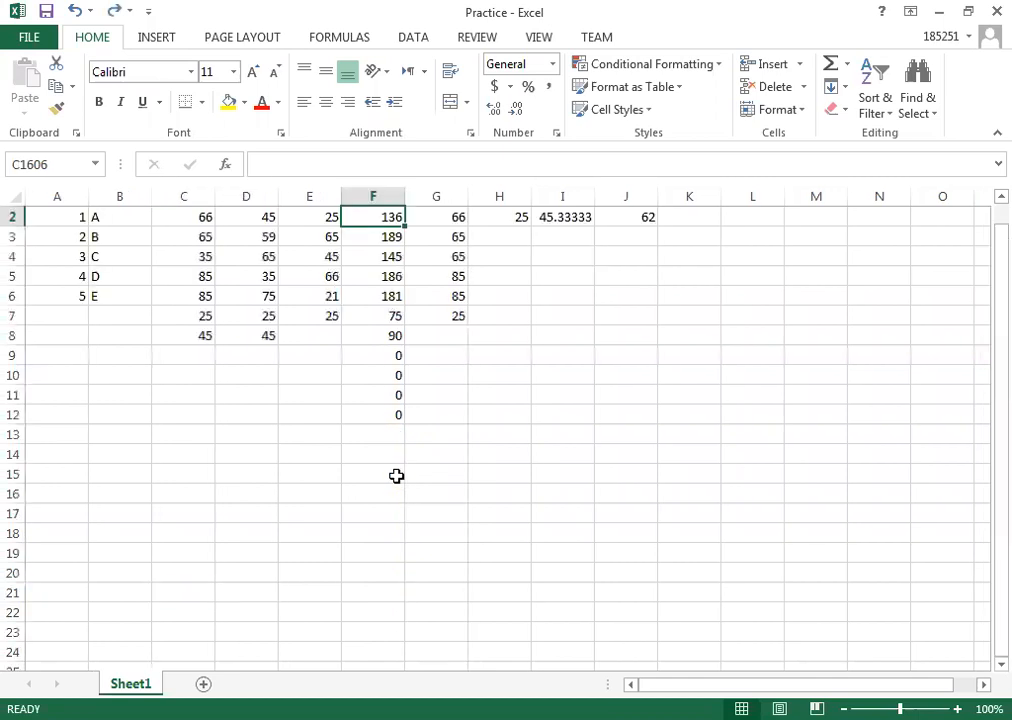
pyautogui.hotkey('ctrl', 'z')
pyautogui.hotkey('ctrl', 'z')
pyautogui.hotkey('ctrl', 'z')
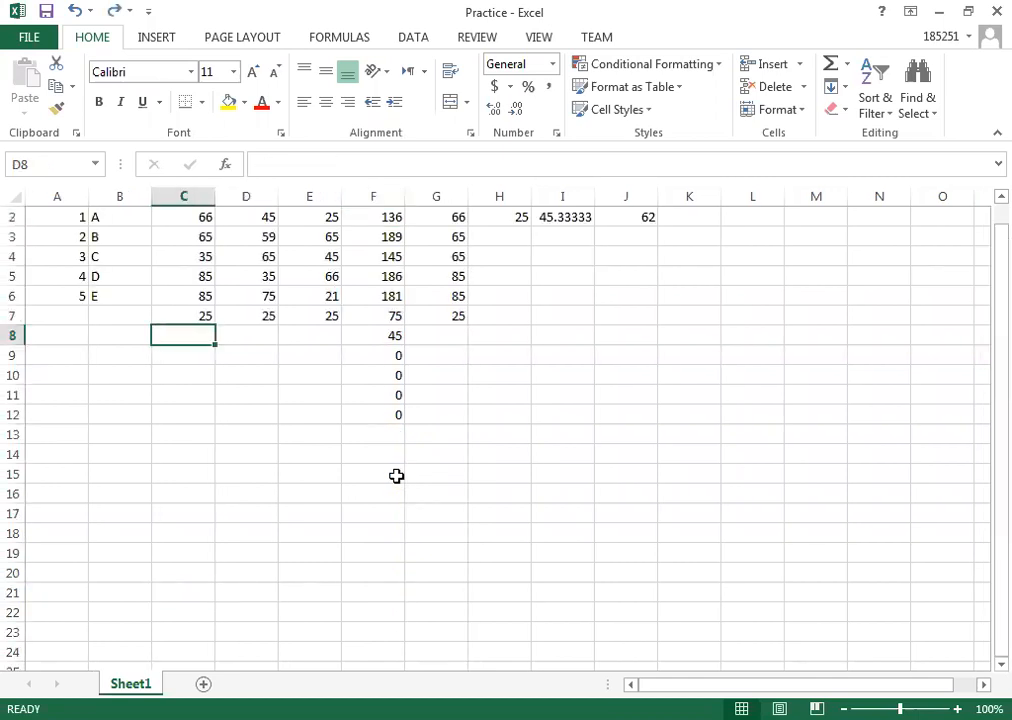
pyautogui.hotkey('ctrl', 'z')
pyautogui.hotkey('ctrl', 'z')
pyautogui.hotkey('ctrl', 'z')
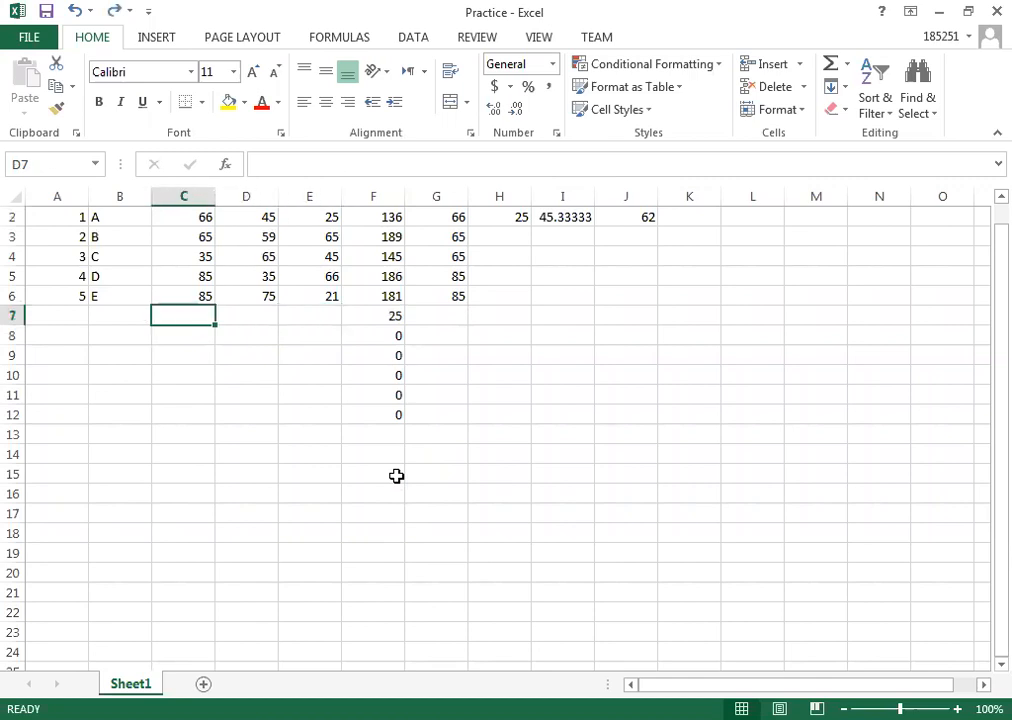
pyautogui.click(429, 430)
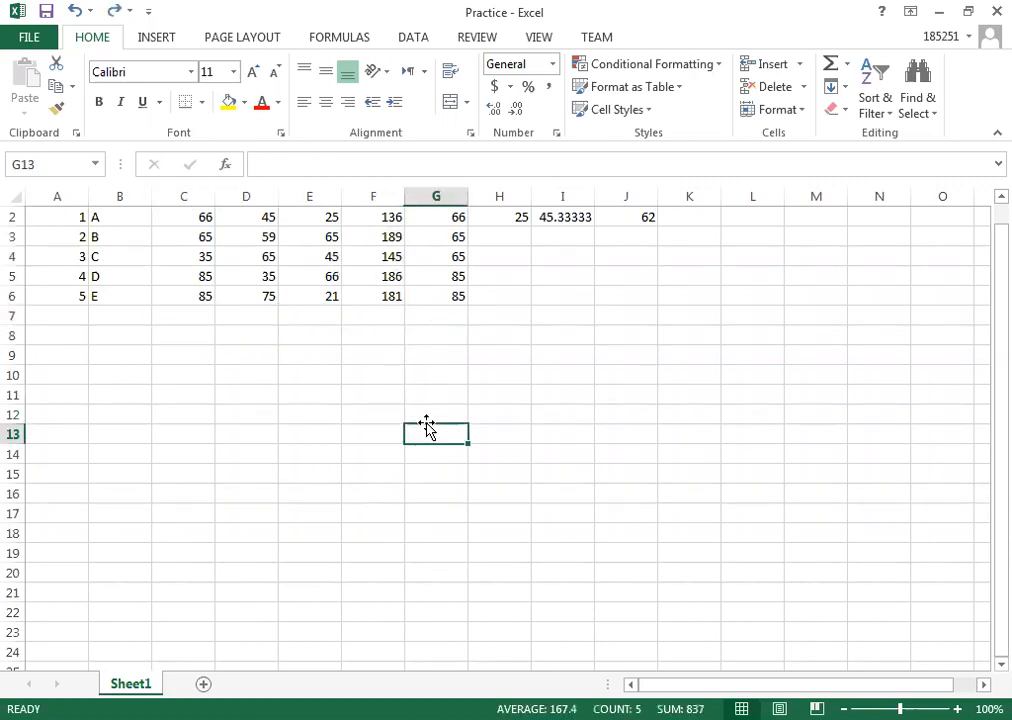
pyautogui.scroll(1, 422, 409)
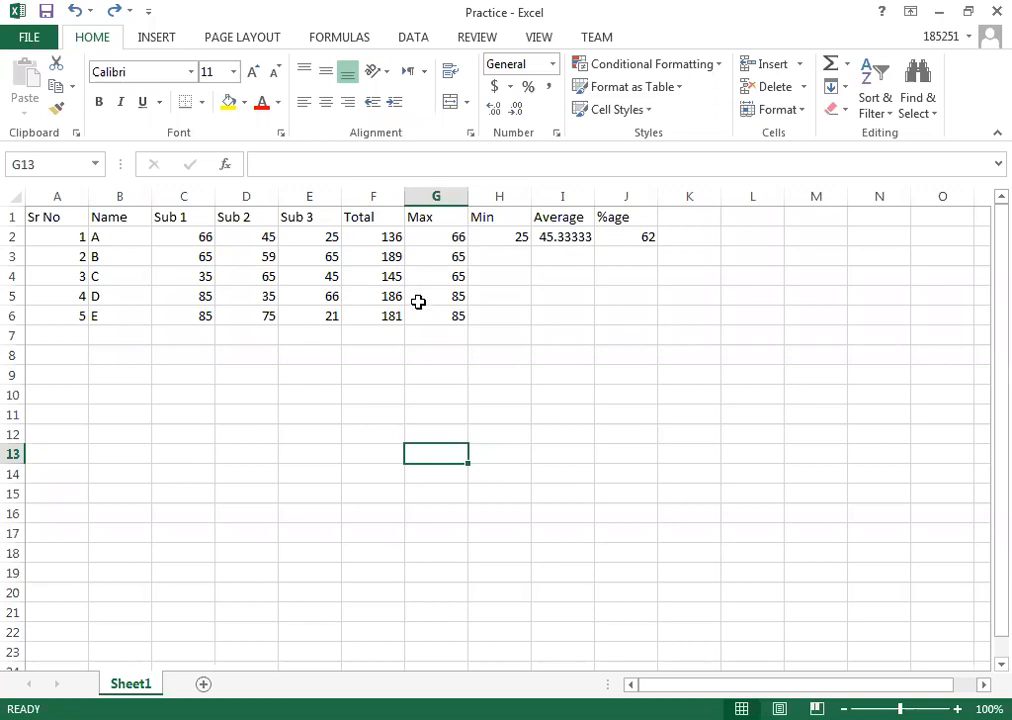
# - Replace student A's Max in G2 with the formula =MAX(C2:E2) and copy it down through G6
pyautogui.click(440, 240)
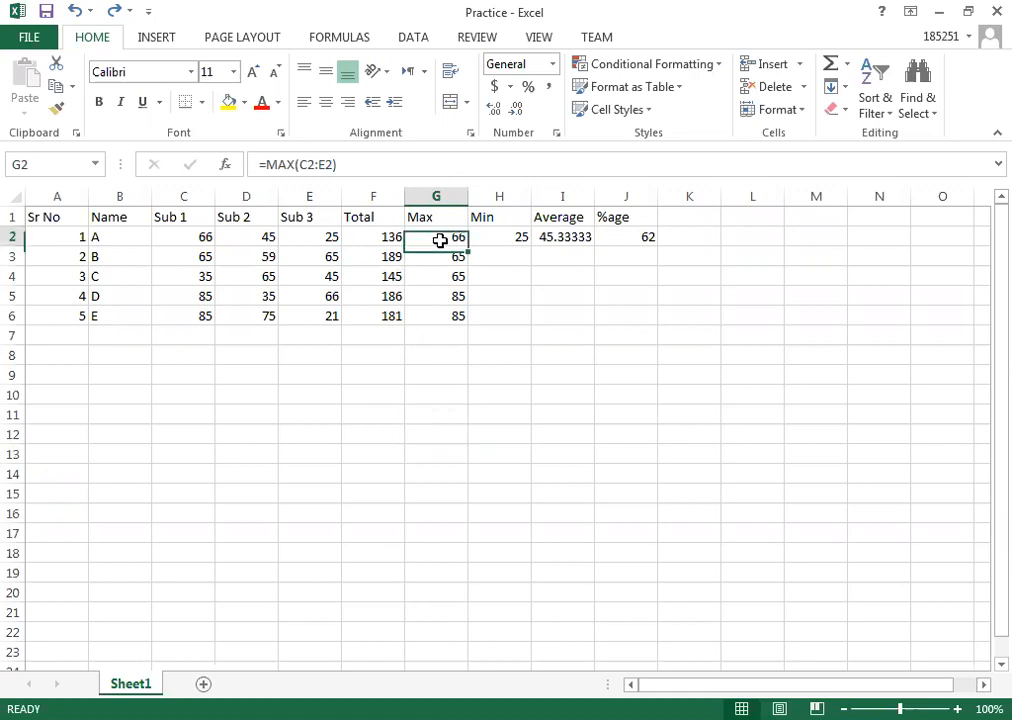
pyautogui.press('Delete')
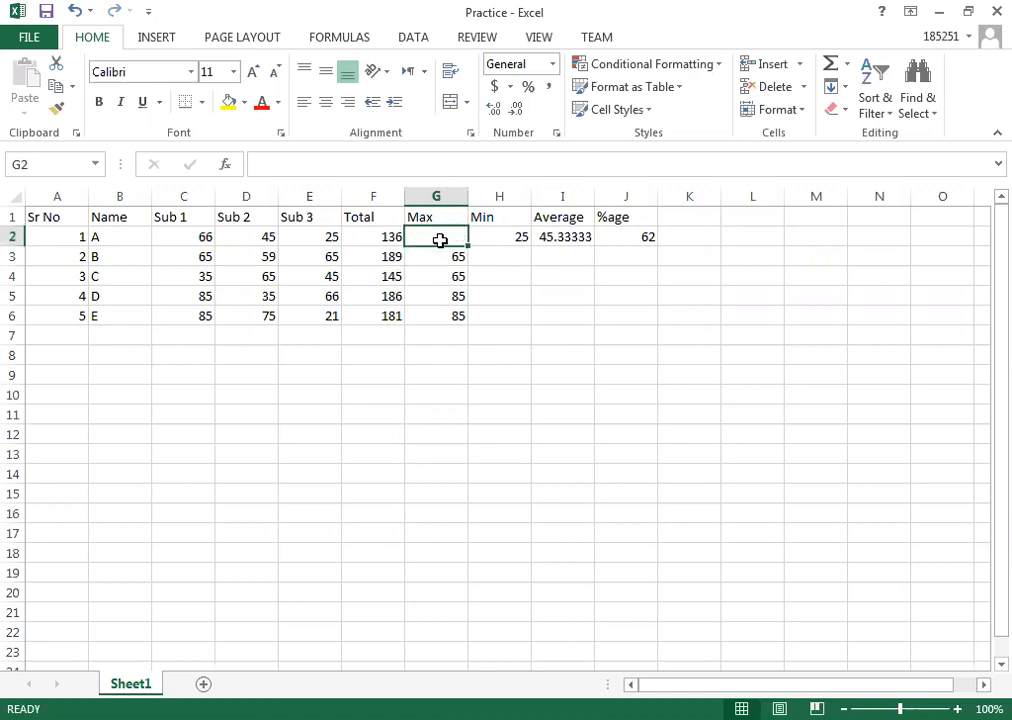
pyautogui.write('=')
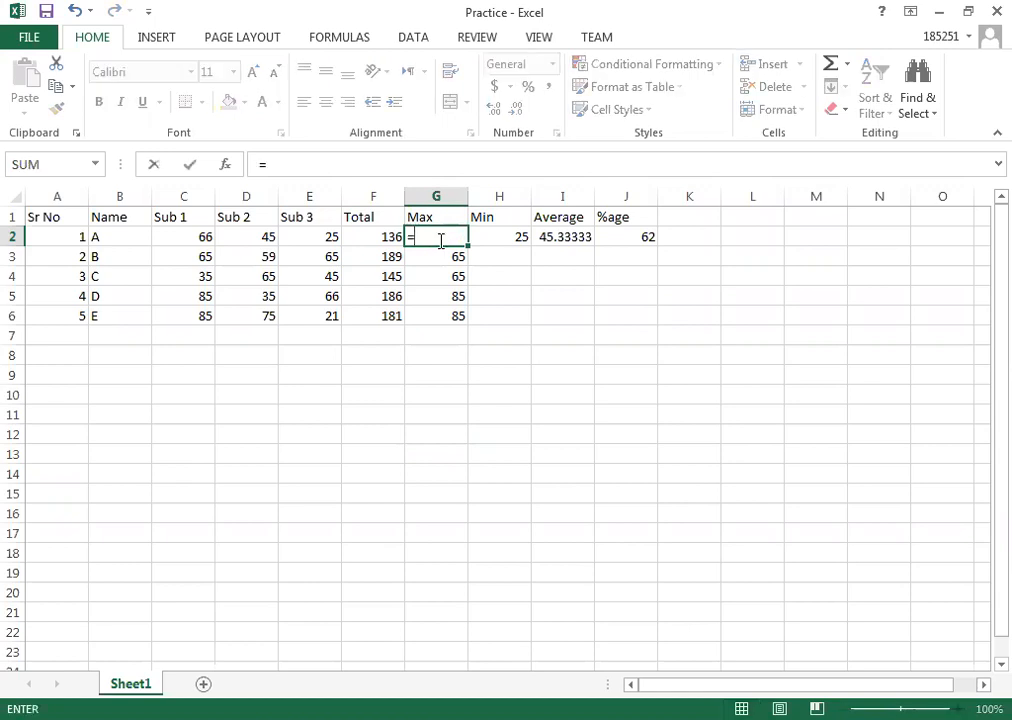
pyautogui.write('max')
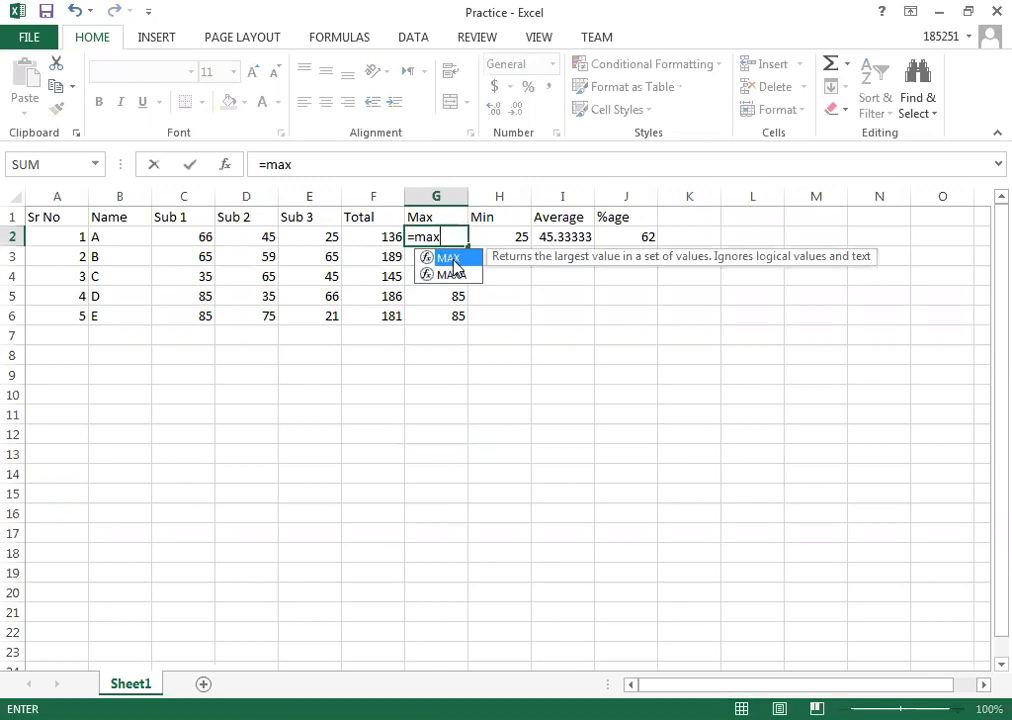
pyautogui.doubleClick(453, 262)
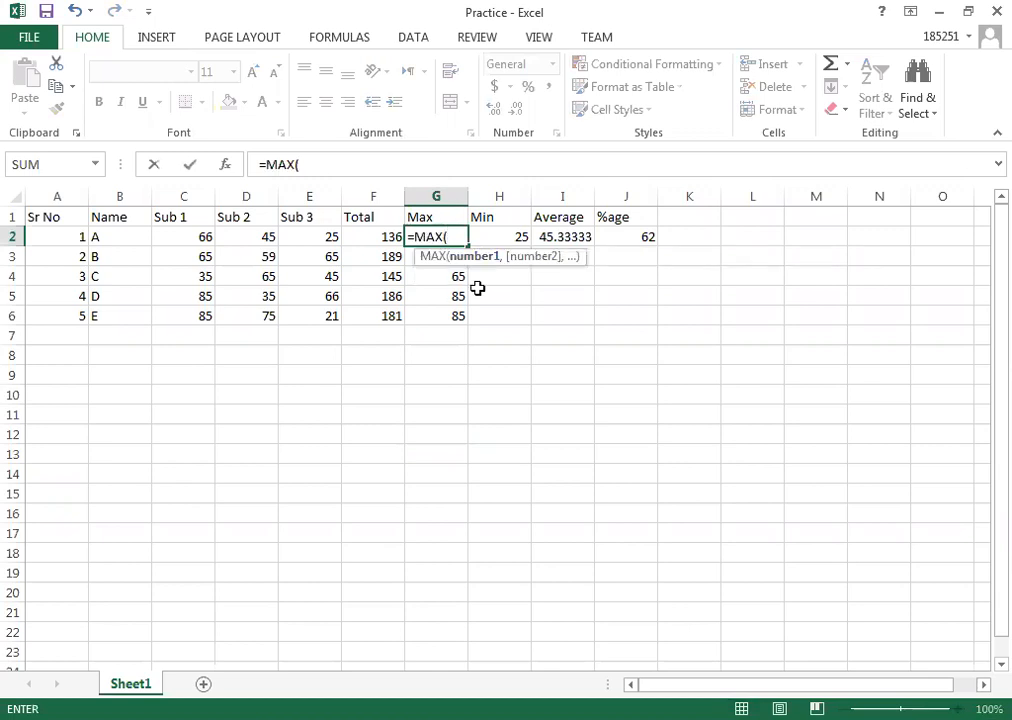
pyautogui.moveTo(187, 235); pyautogui.dragTo(316, 235)
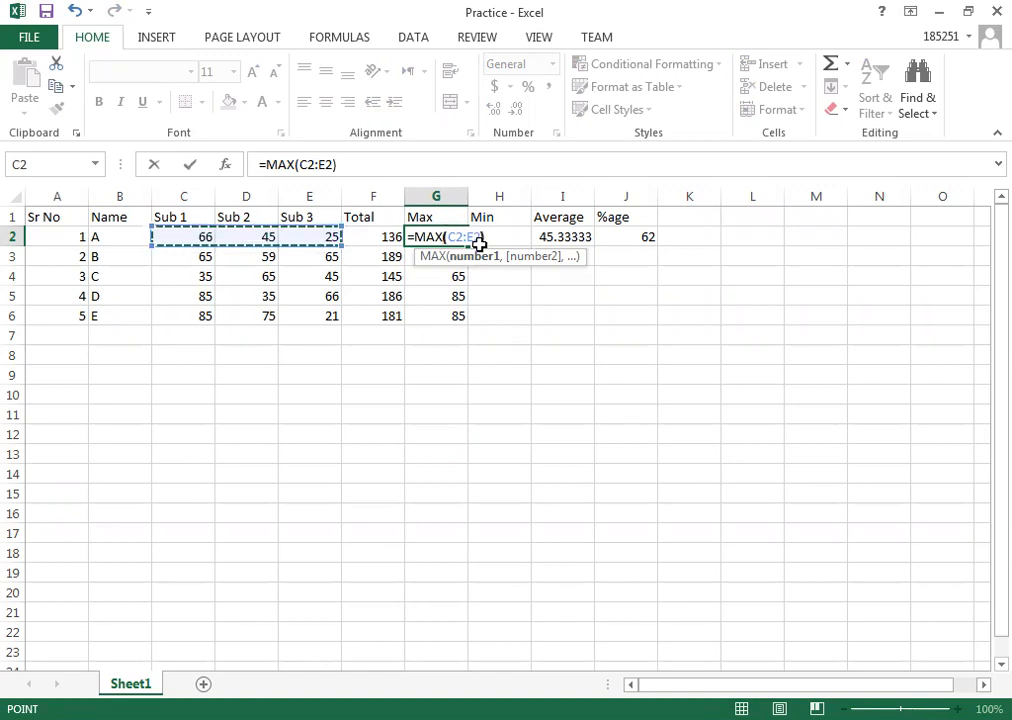
pyautogui.press('Return')
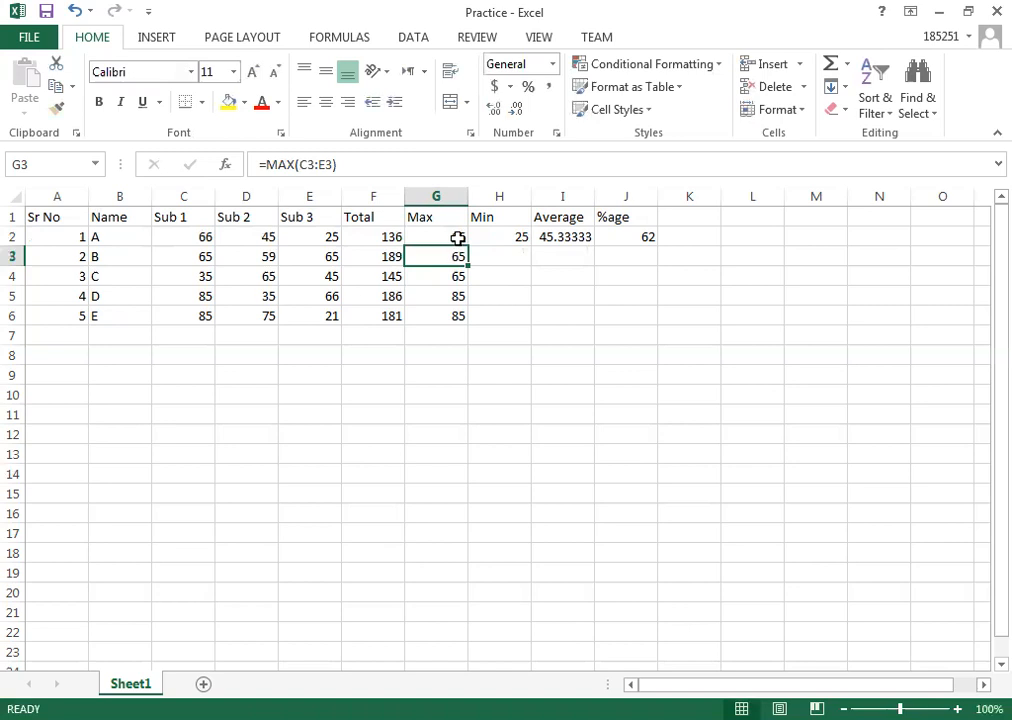
pyautogui.click(457, 237)
pyautogui.moveTo(467, 245); pyautogui.dragTo(468, 333)
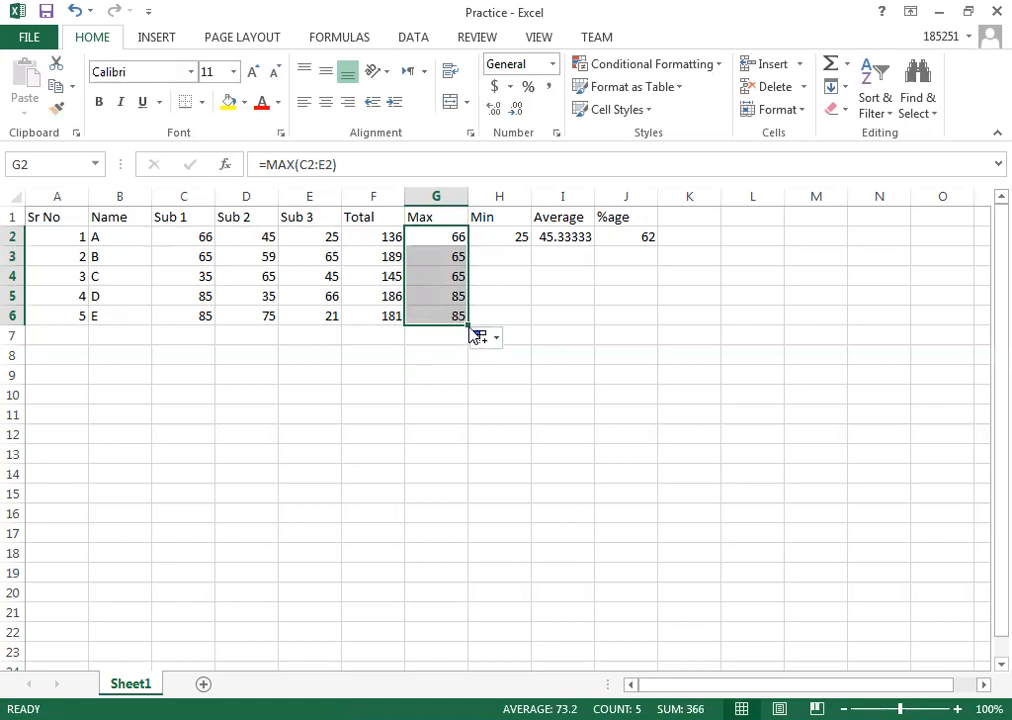
# - Extend the Max formula down to G19, and undo that extension
pyautogui.moveTo(467, 325); pyautogui.dragTo(474, 578)
pyautogui.click(665, 398)
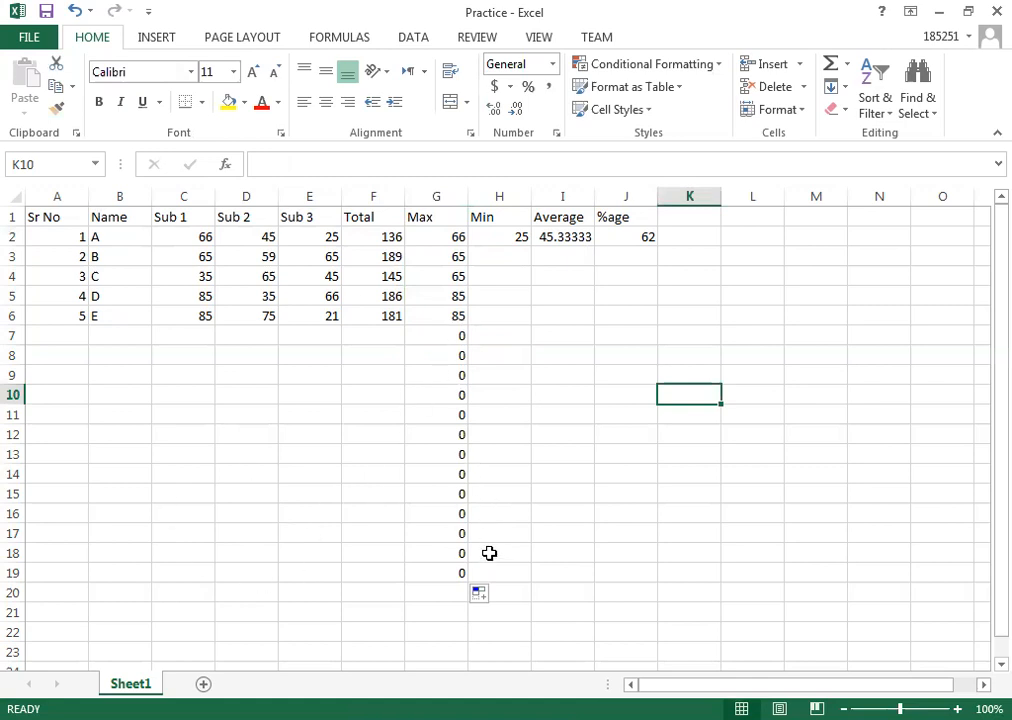
pyautogui.hotkey('ctrl', 'z')
pyautogui.click(600, 316)
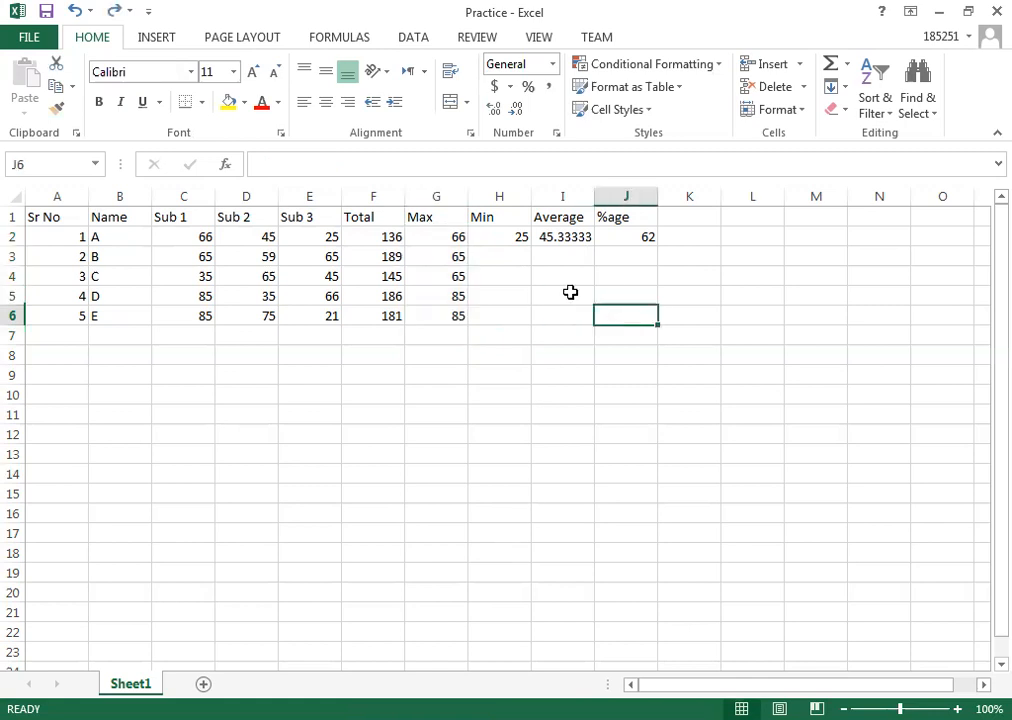
# - Replace student A's Min in H2 with the formula =MIN(C2:E2) and copy it down through H6
pyautogui.click(517, 238)
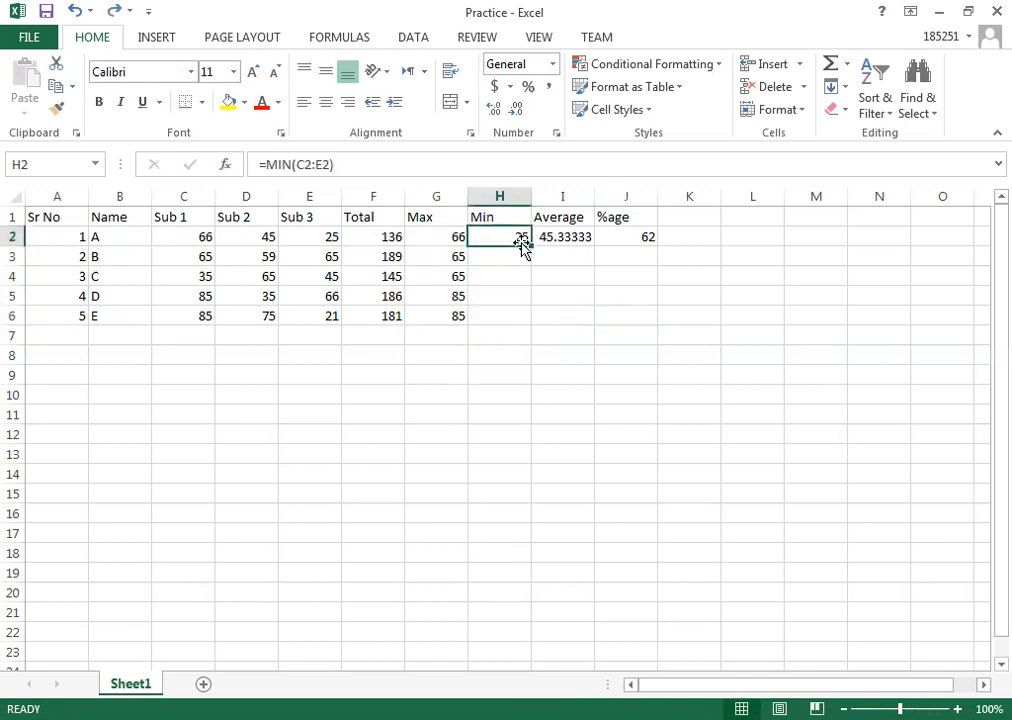
pyautogui.write('=')
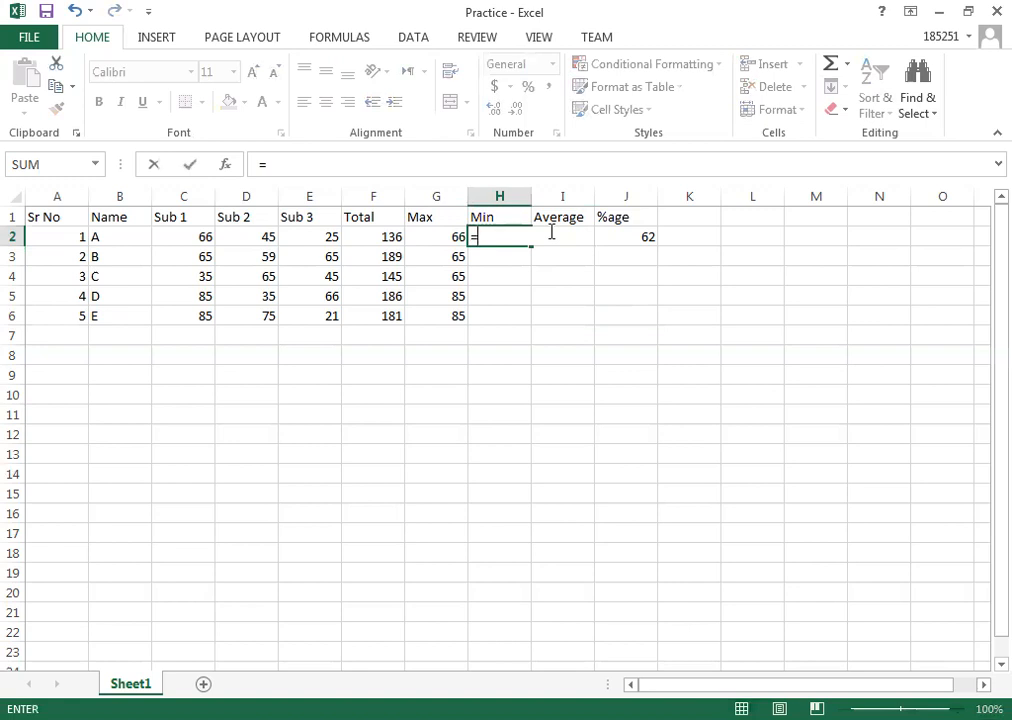
pyautogui.write('min')
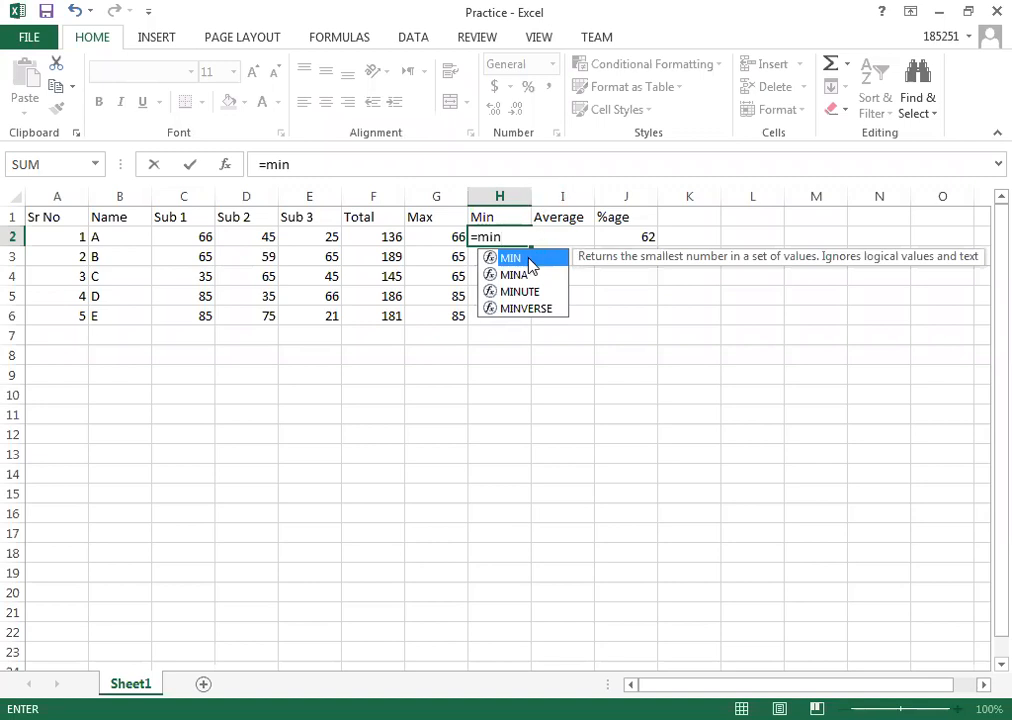
pyautogui.doubleClick(529, 259)
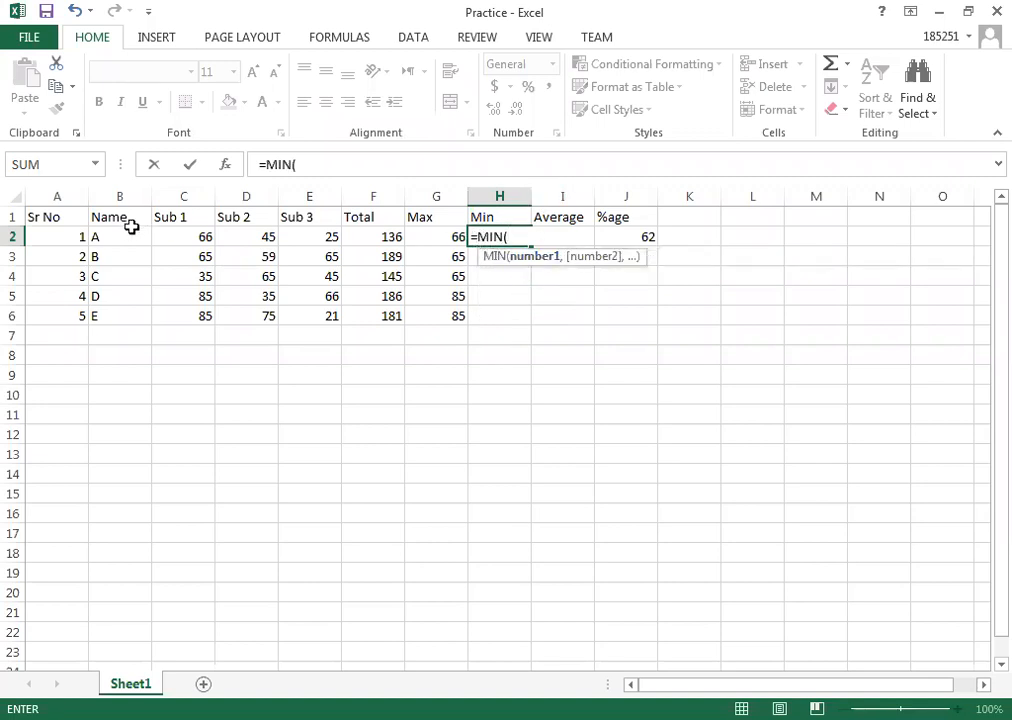
pyautogui.click(205, 236)
pyautogui.keyDown('shift'); pyautogui.click(316, 241); pyautogui.keyUp('shift')
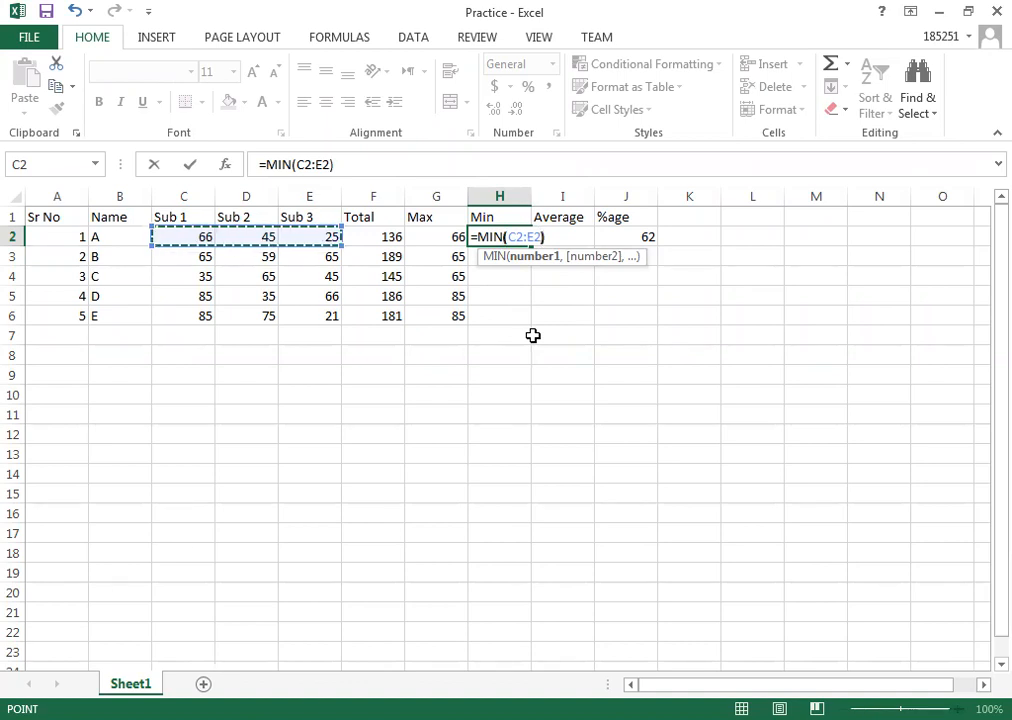
pyautogui.press('Return')
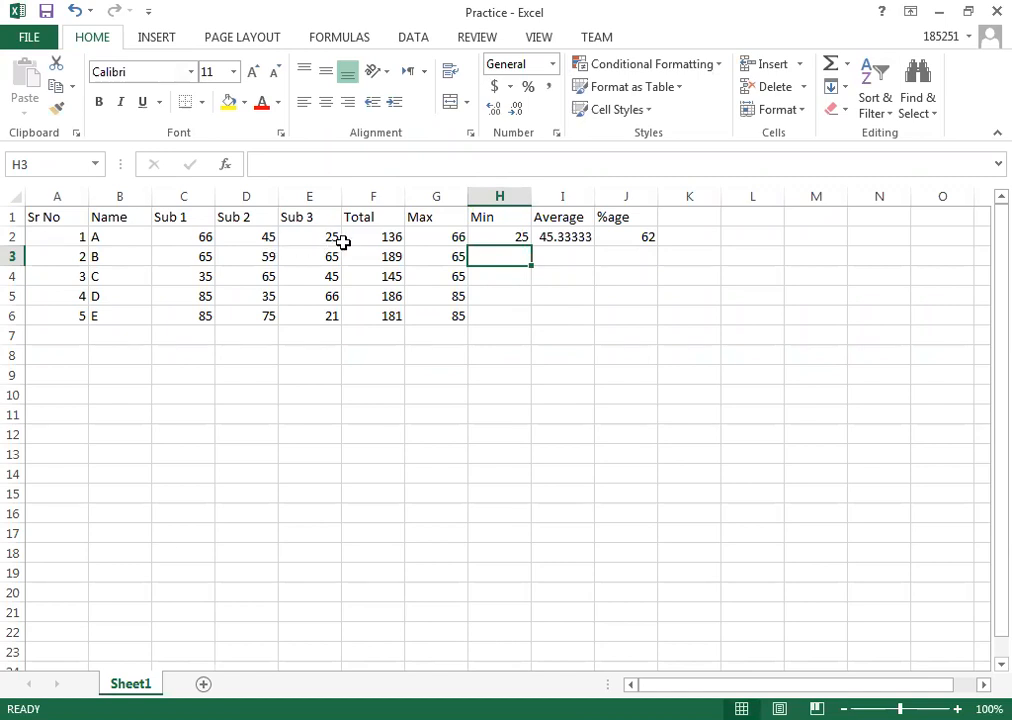
pyautogui.click(515, 238)
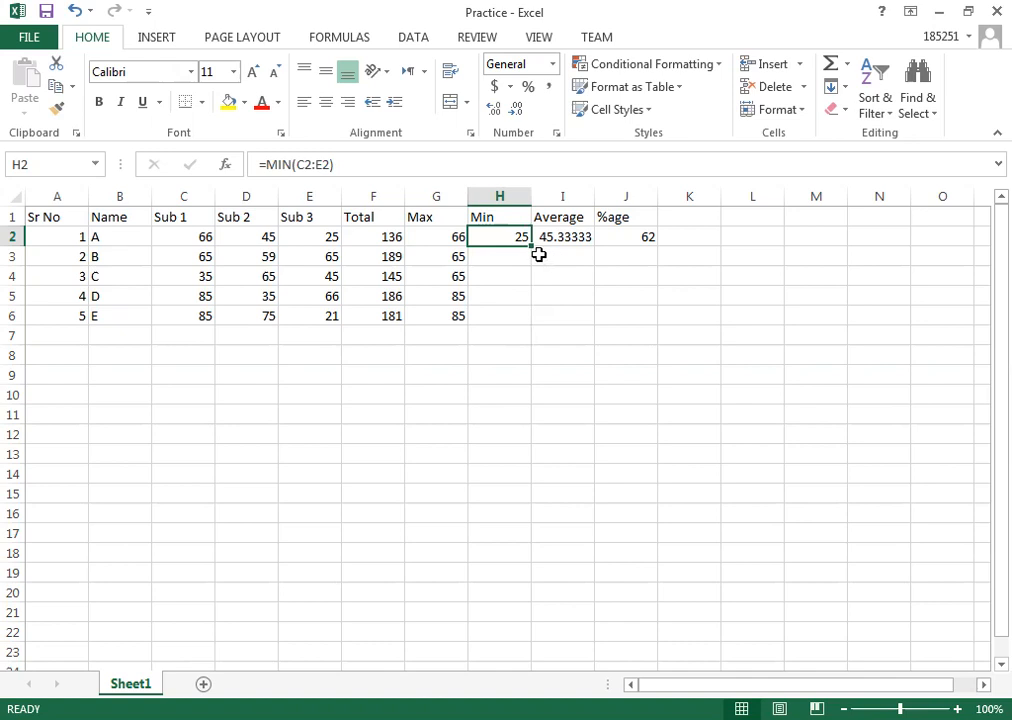
pyautogui.moveTo(532, 246); pyautogui.dragTo(531, 325)
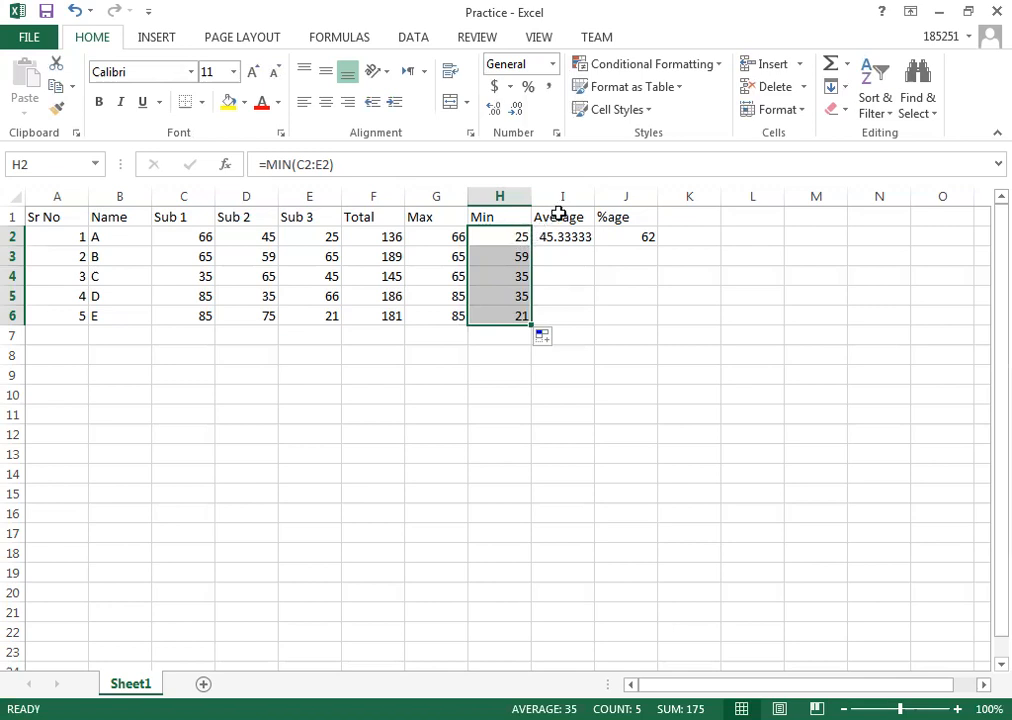
# - Replace student A's Average in I2 with the formula =AVERAGE(C2:E2)
pyautogui.click(574, 236)
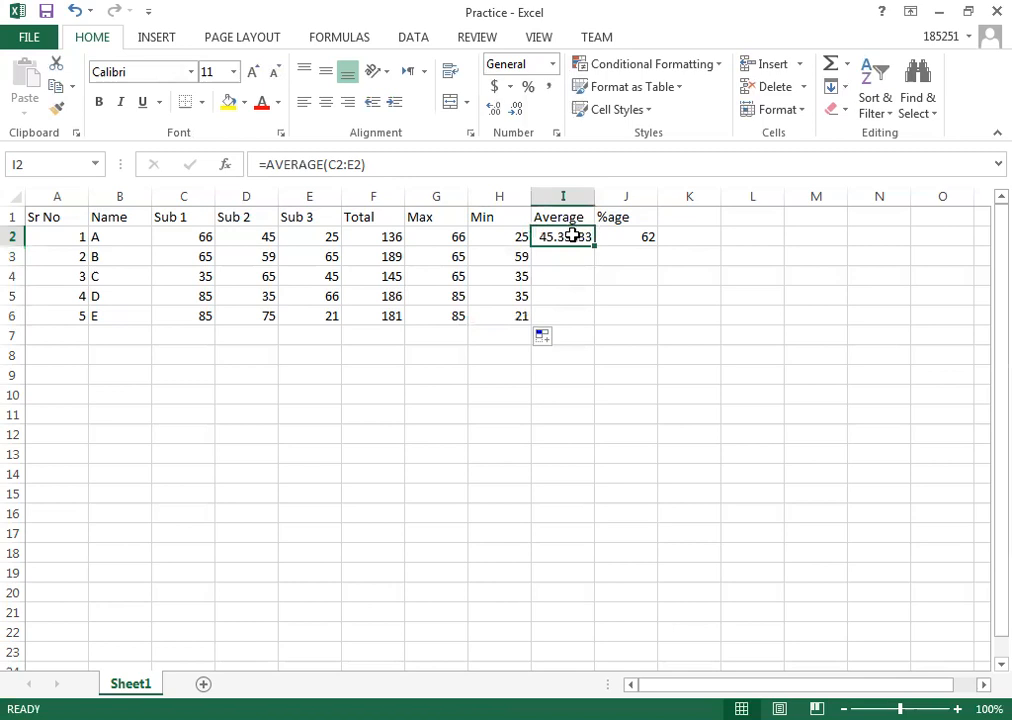
pyautogui.write('=')
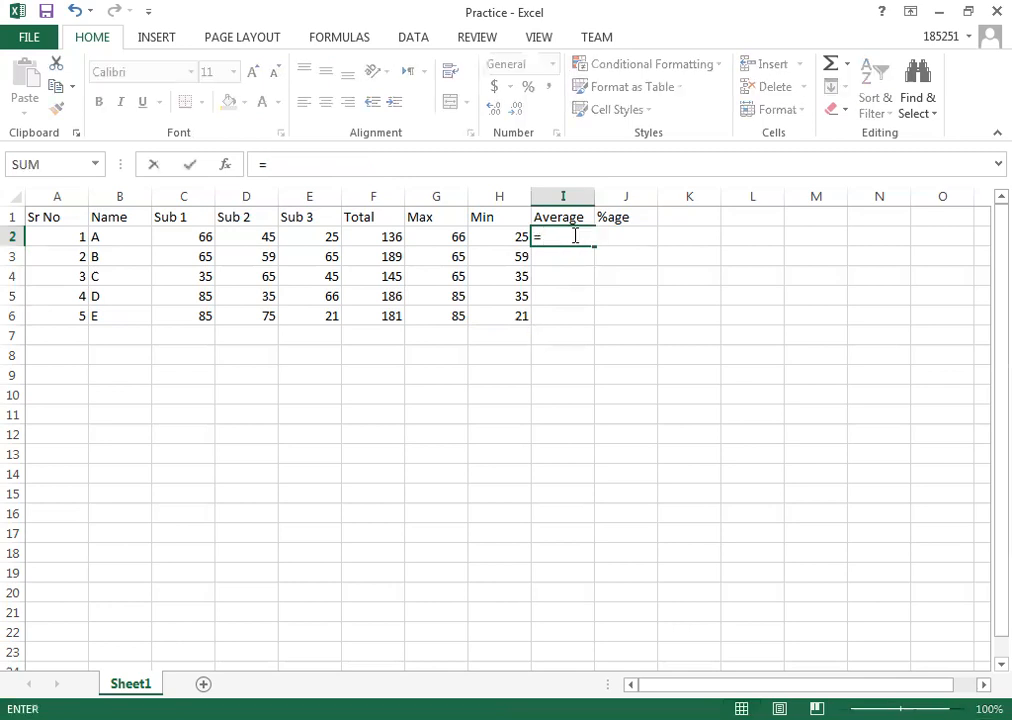
pyautogui.write('av')
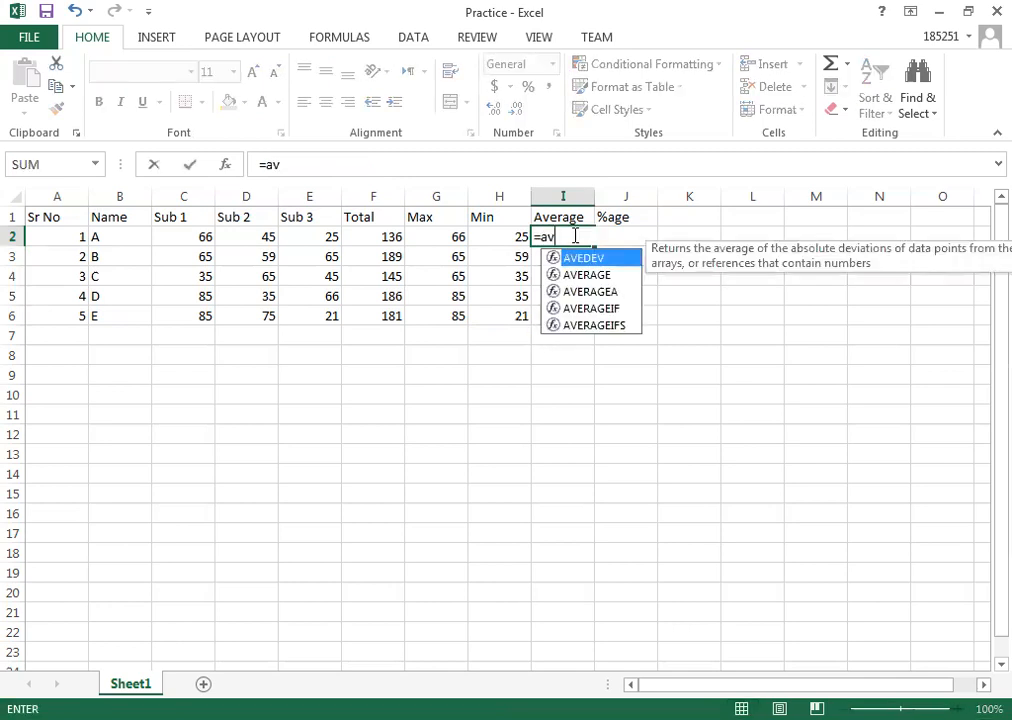
pyautogui.doubleClick(585, 275)
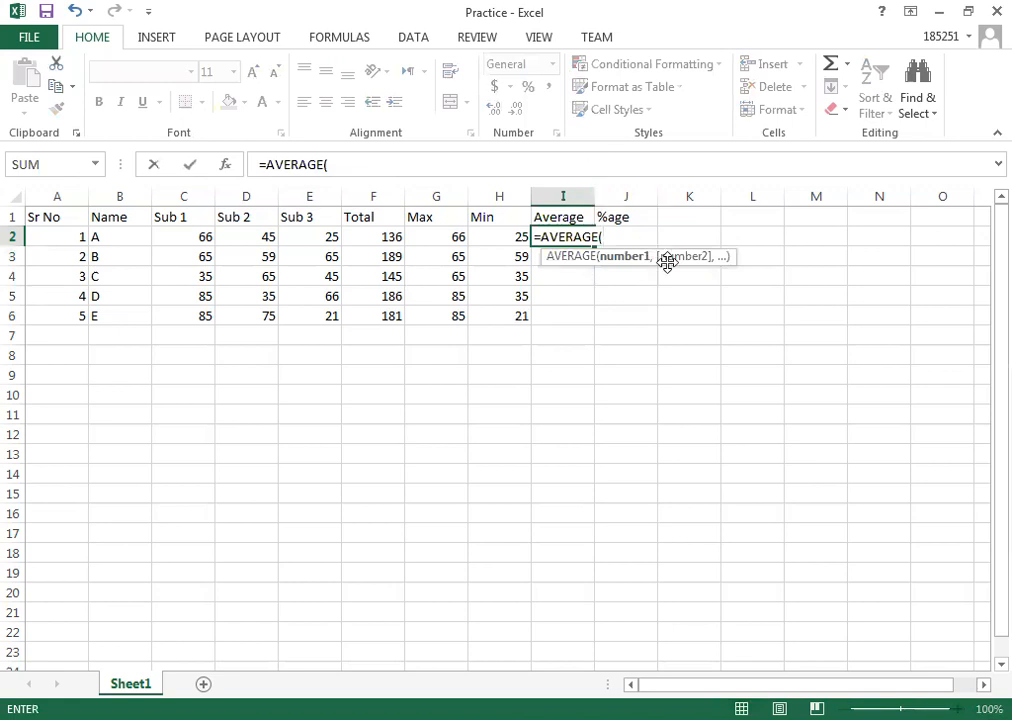
pyautogui.click(200, 235)
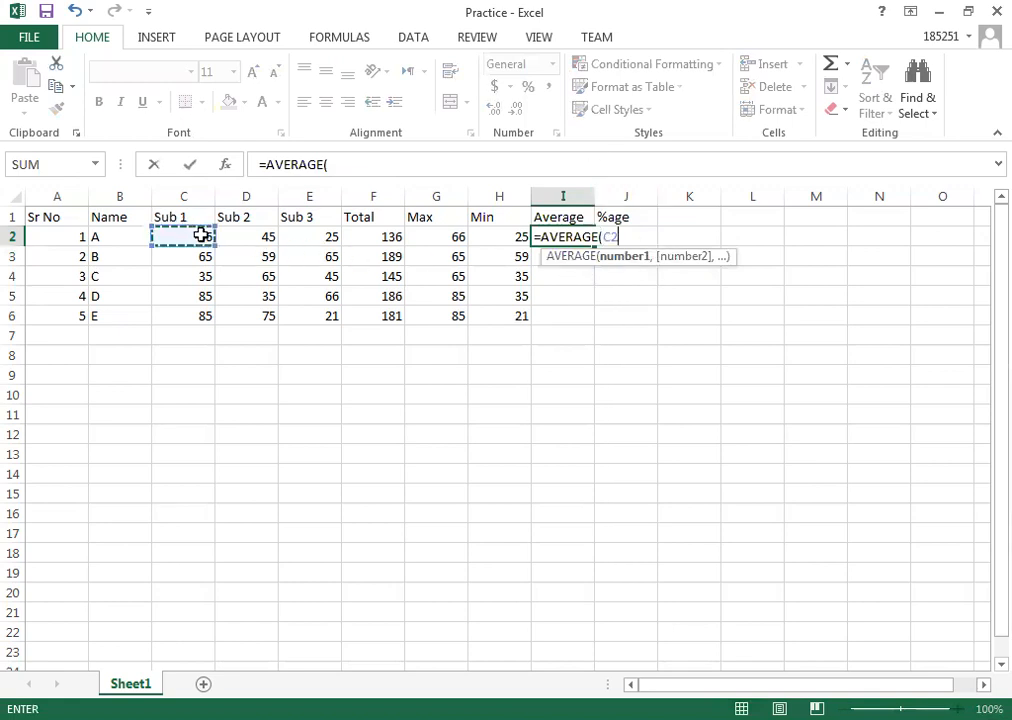
pyautogui.moveTo(200, 235); pyautogui.dragTo(305, 235)
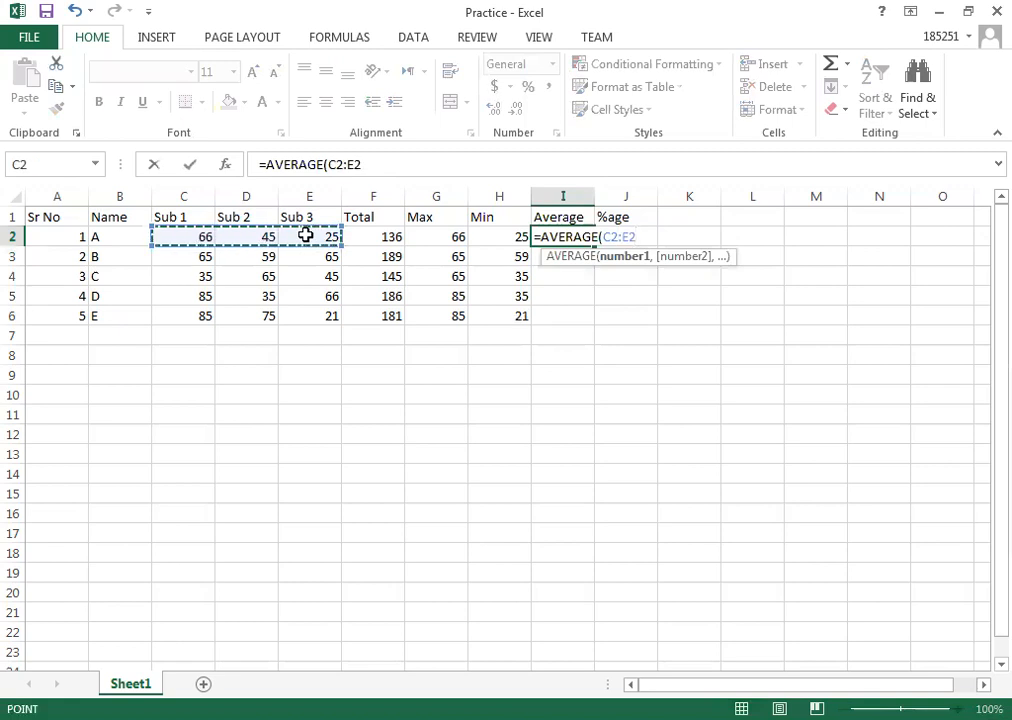
pyautogui.write(')')
pyautogui.press('Return')
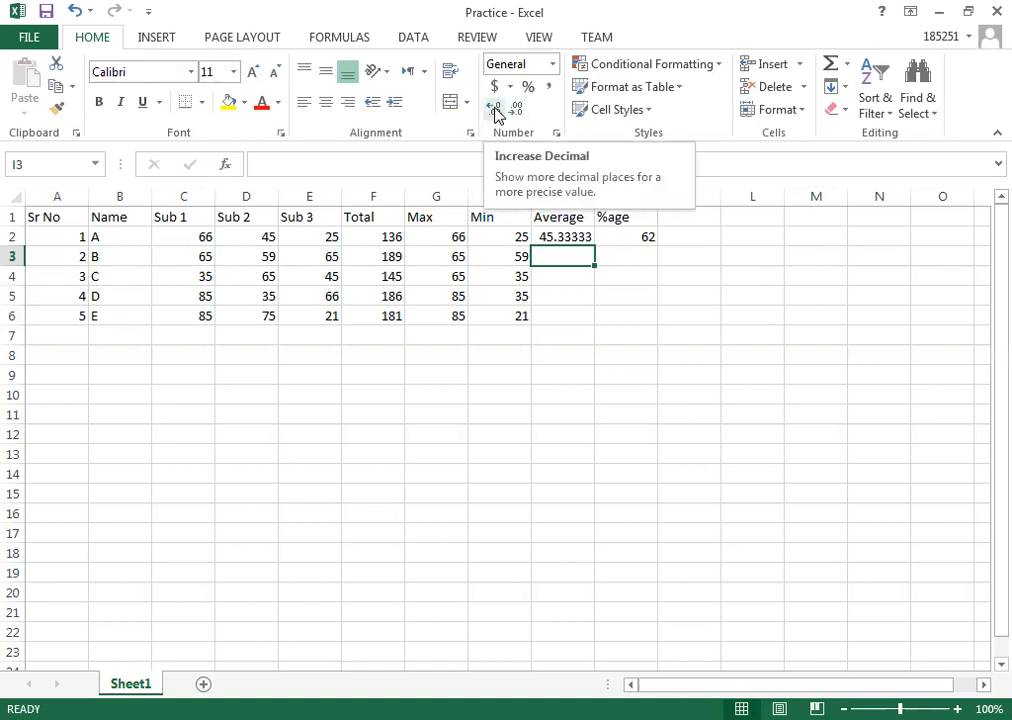
# - Widen the Average column and reduce the average in I2 to two decimal places
pyautogui.click(571, 237)
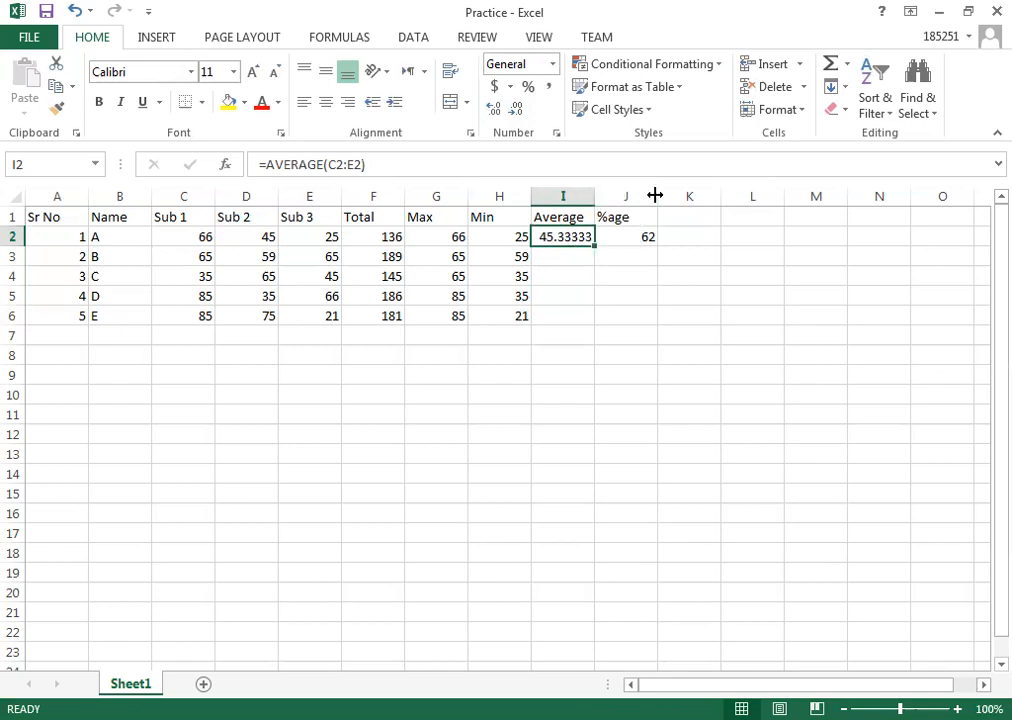
pyautogui.moveTo(594, 196); pyautogui.dragTo(678, 196)
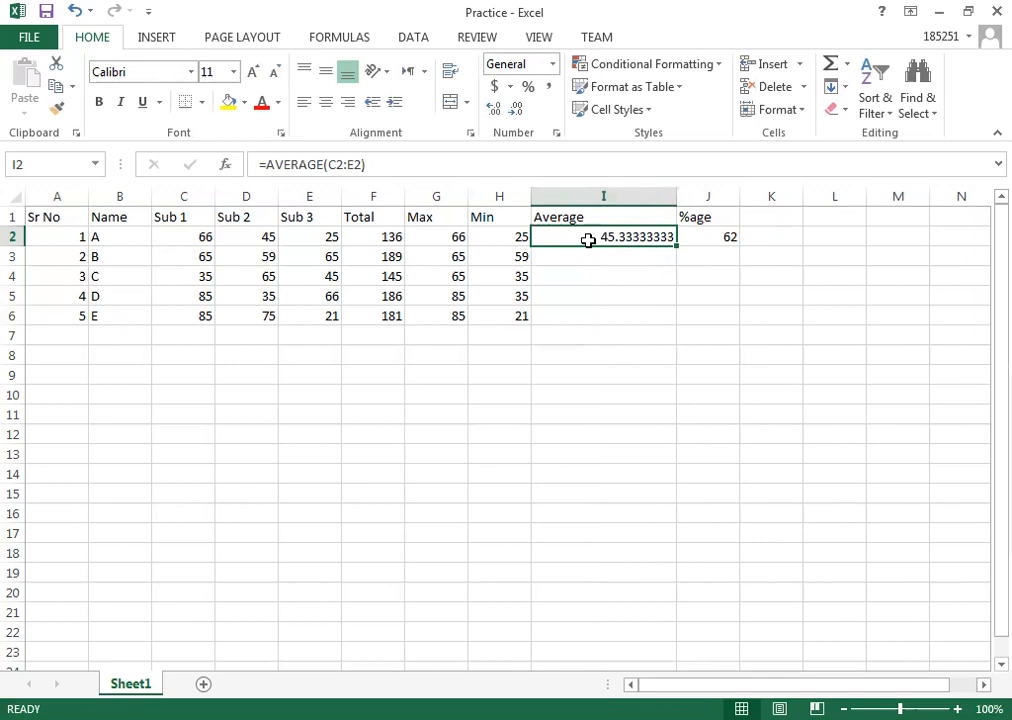
pyautogui.click(523, 105)
pyautogui.click(523, 107)
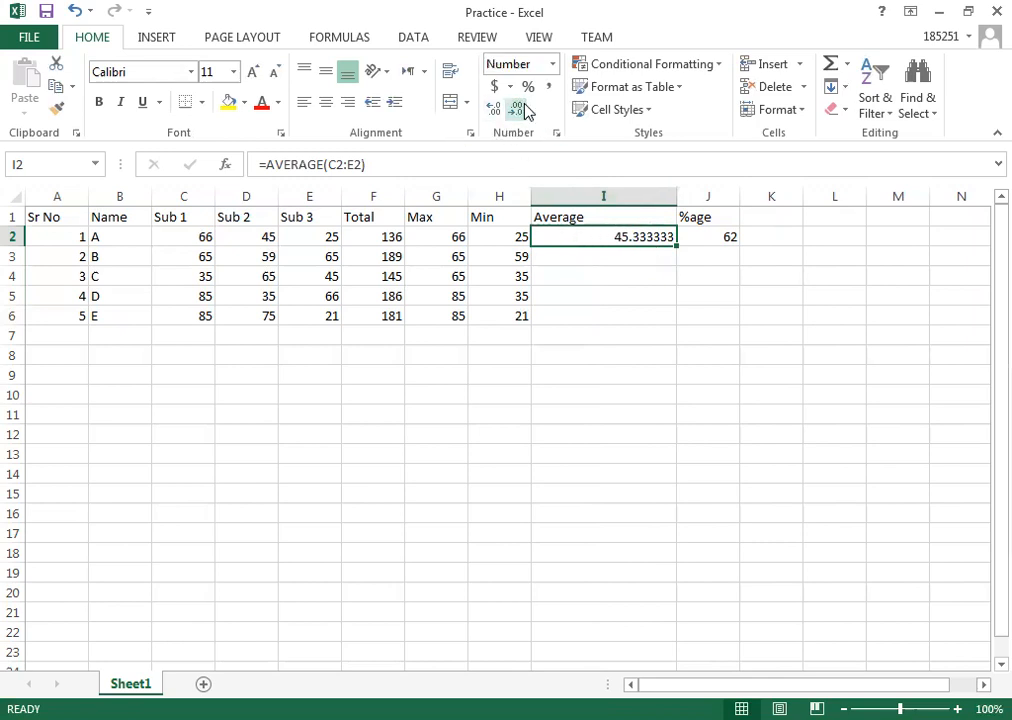
pyautogui.click(523, 107)
pyautogui.click(523, 107)
pyautogui.click(523, 107)
pyautogui.click(523, 107)
pyautogui.click(523, 107)
pyautogui.click(523, 107)
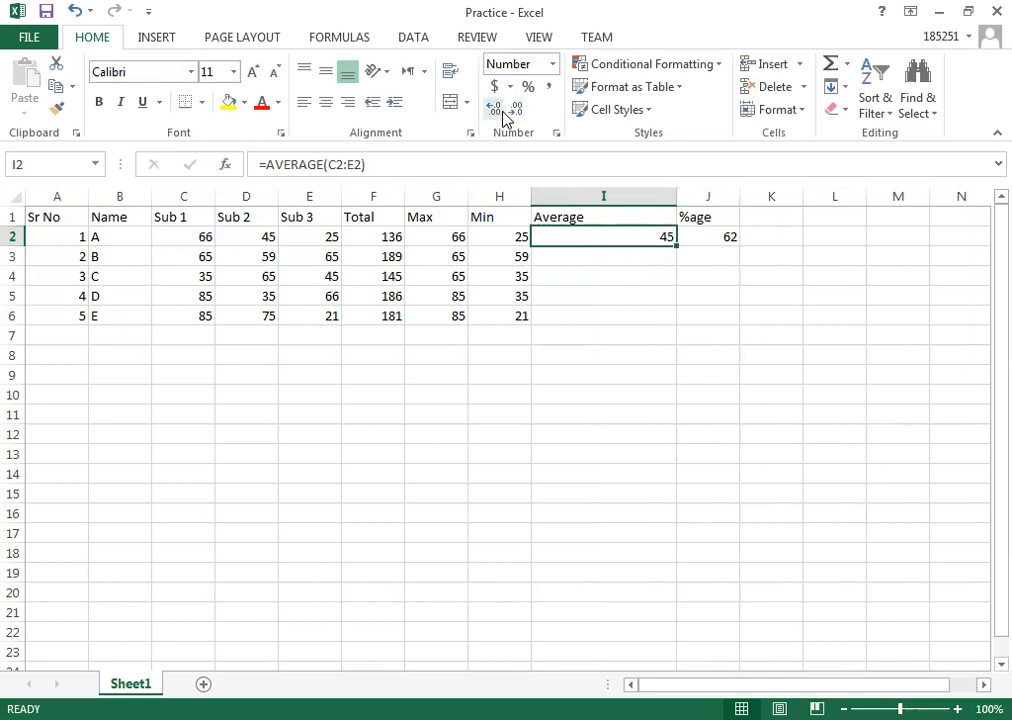
pyautogui.click(492, 110)
pyautogui.click(492, 110)
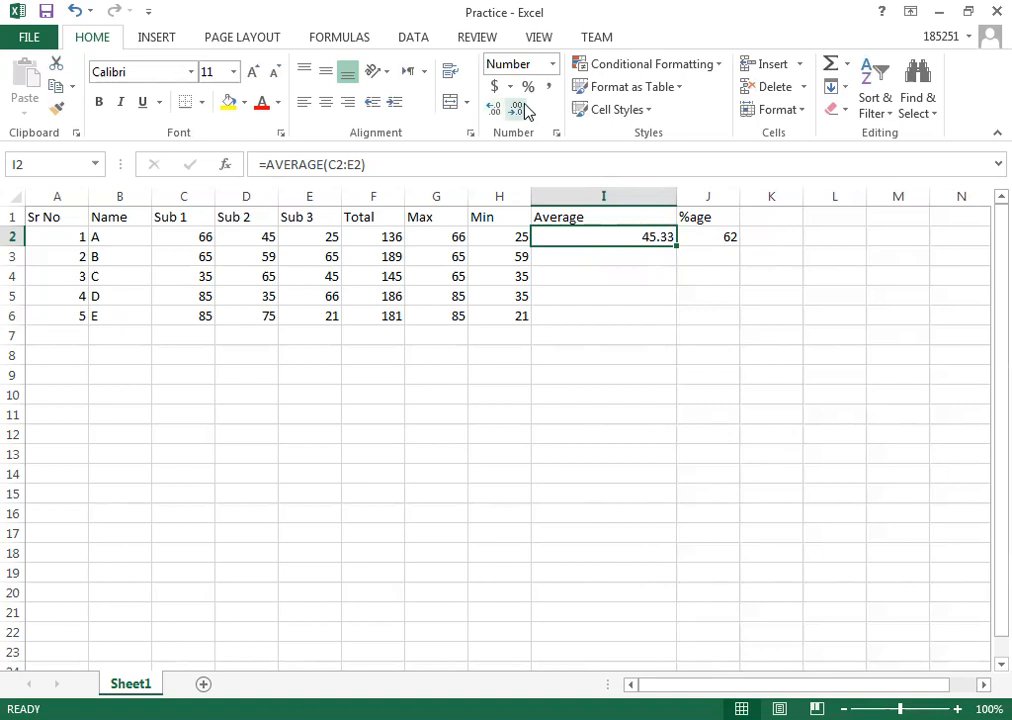
pyautogui.click(620, 373)
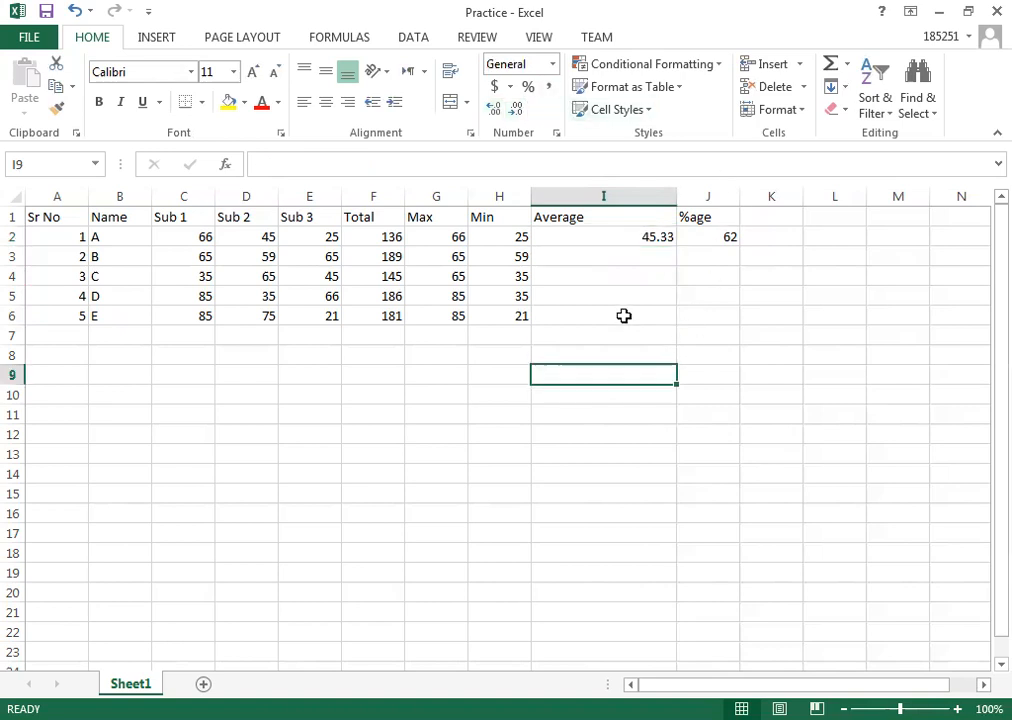
# - Autofit the Average column's width and copy the Average formula from I2 down through I6
pyautogui.doubleClick(675, 196)
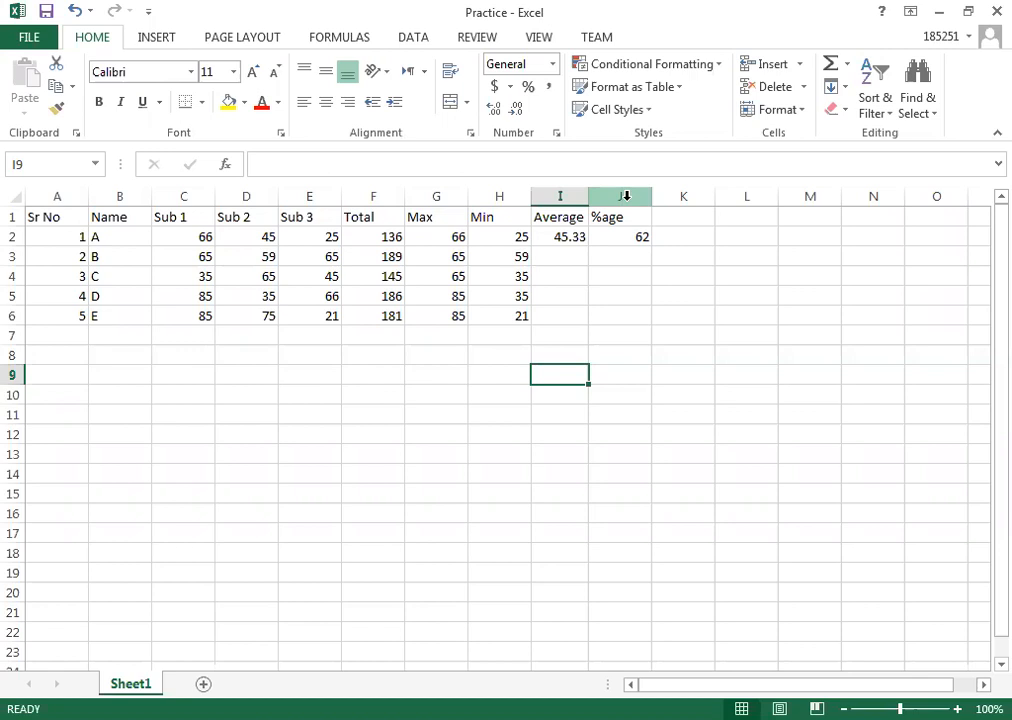
pyautogui.click(554, 238)
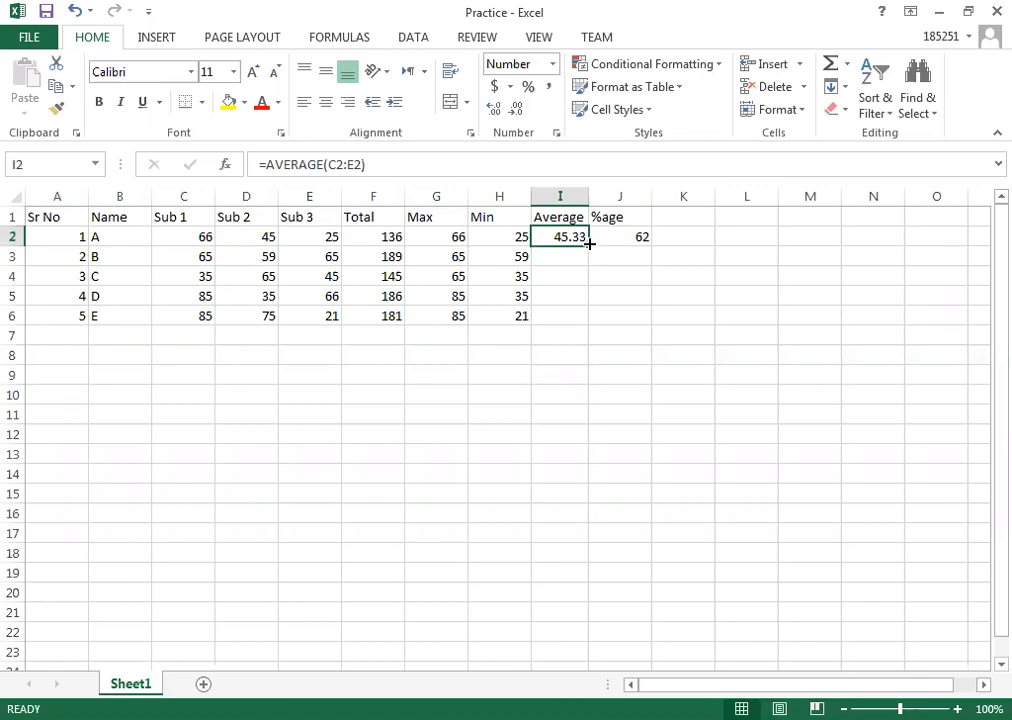
pyautogui.moveTo(589, 243); pyautogui.dragTo(587, 327)
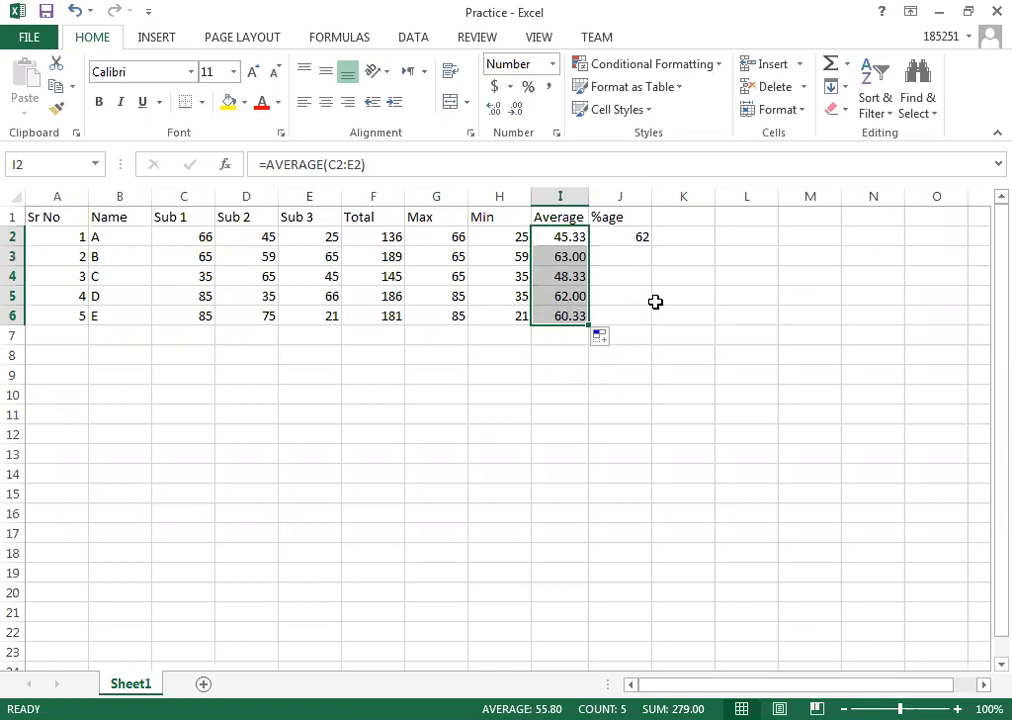
# - Try three and zero decimal places on the averages in I2:I6, and return them to two decimals
pyautogui.click(497, 108)
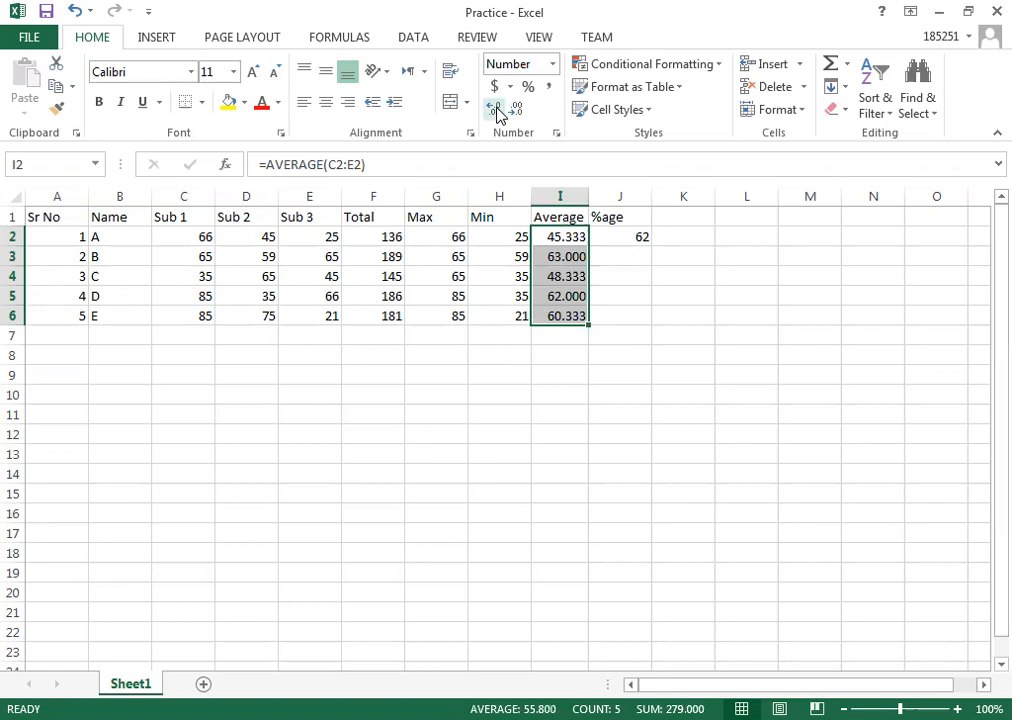
pyautogui.click(517, 111)
pyautogui.click(517, 111)
pyautogui.click(517, 111)
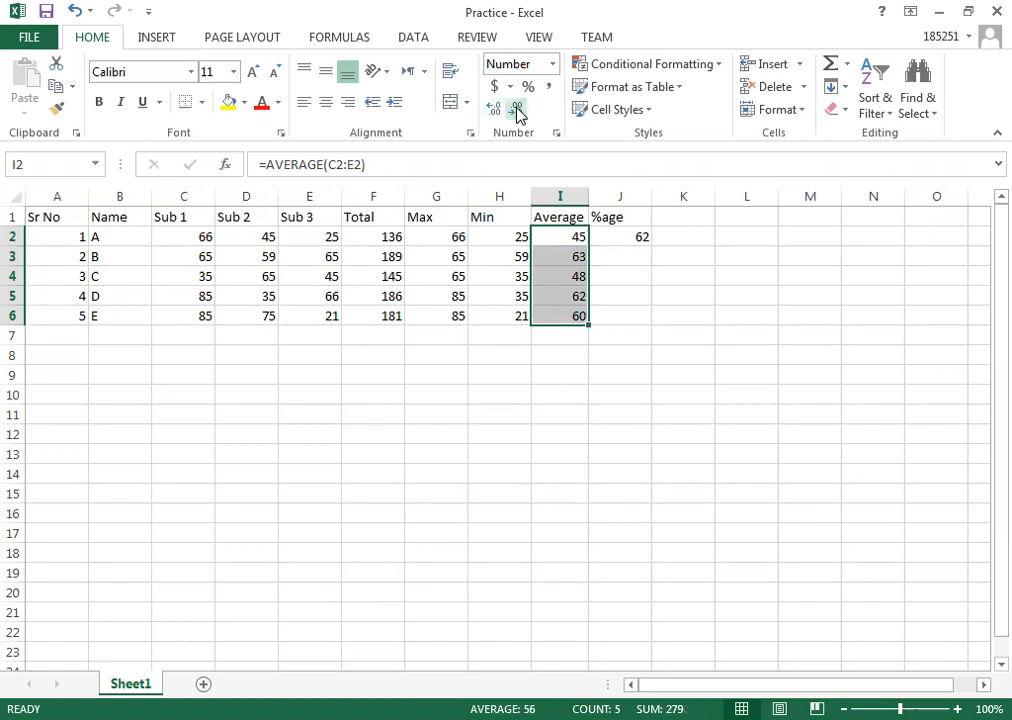
pyautogui.click(491, 110)
pyautogui.click(491, 110)
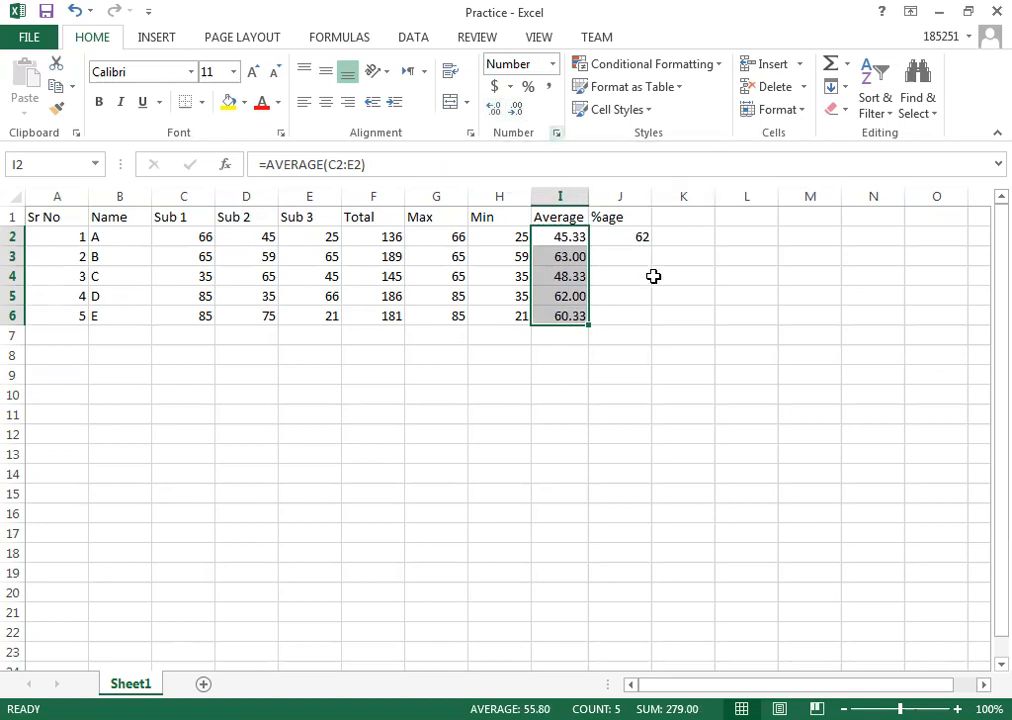
pyautogui.click(647, 328)
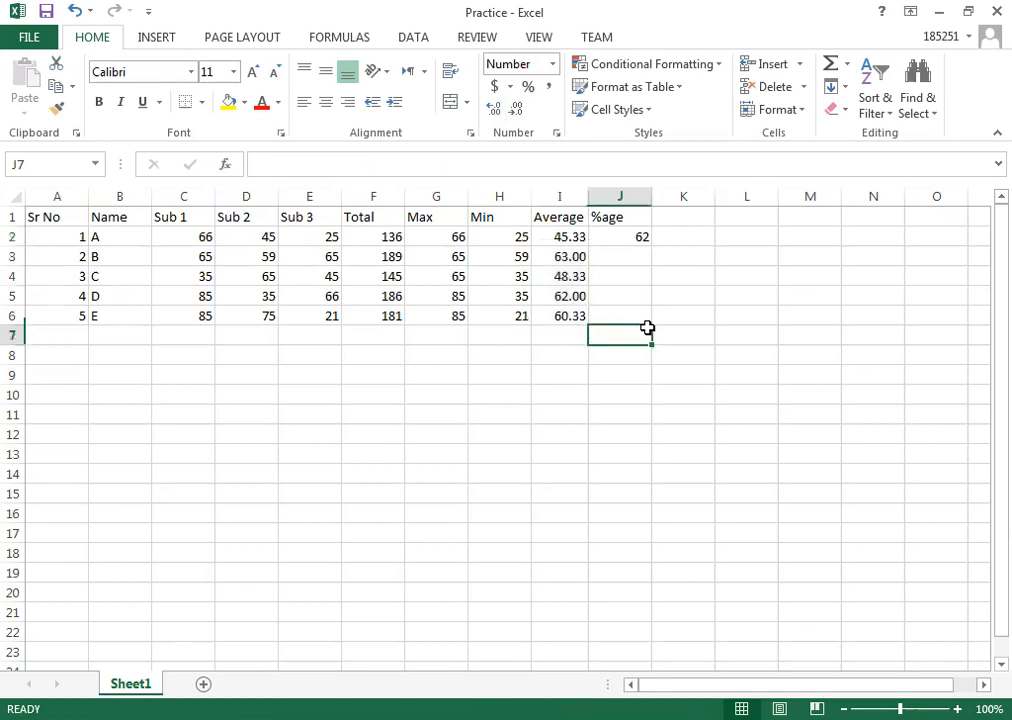
# - Replace student A's %age in J2 with the formula =C2/100*100
pyautogui.click(637, 237)
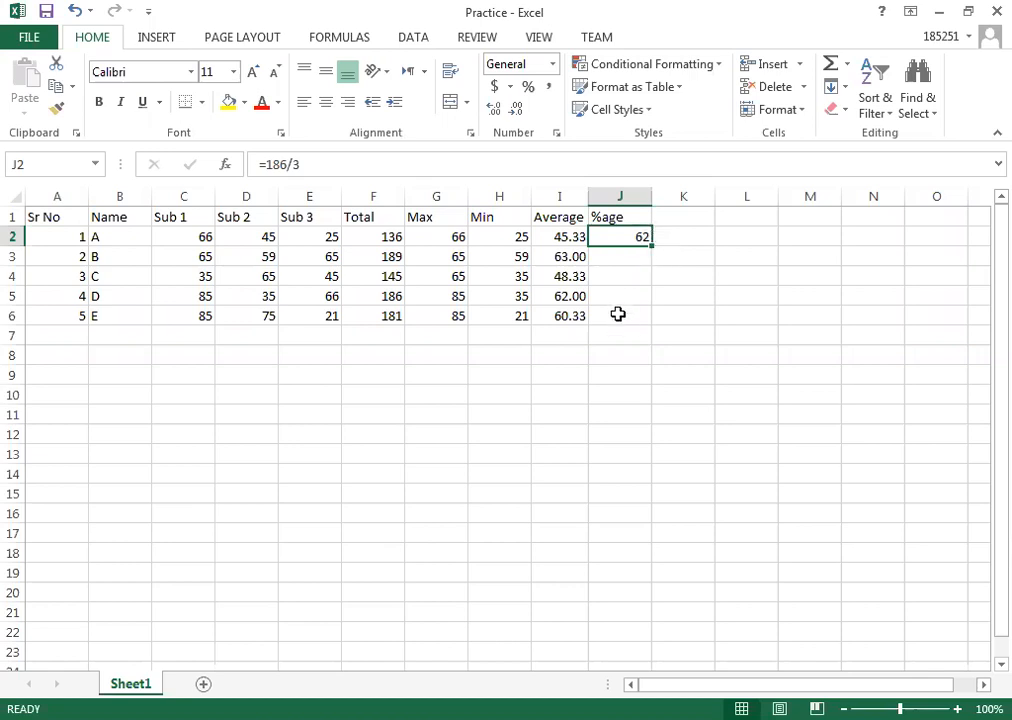
pyautogui.click(846, 65)
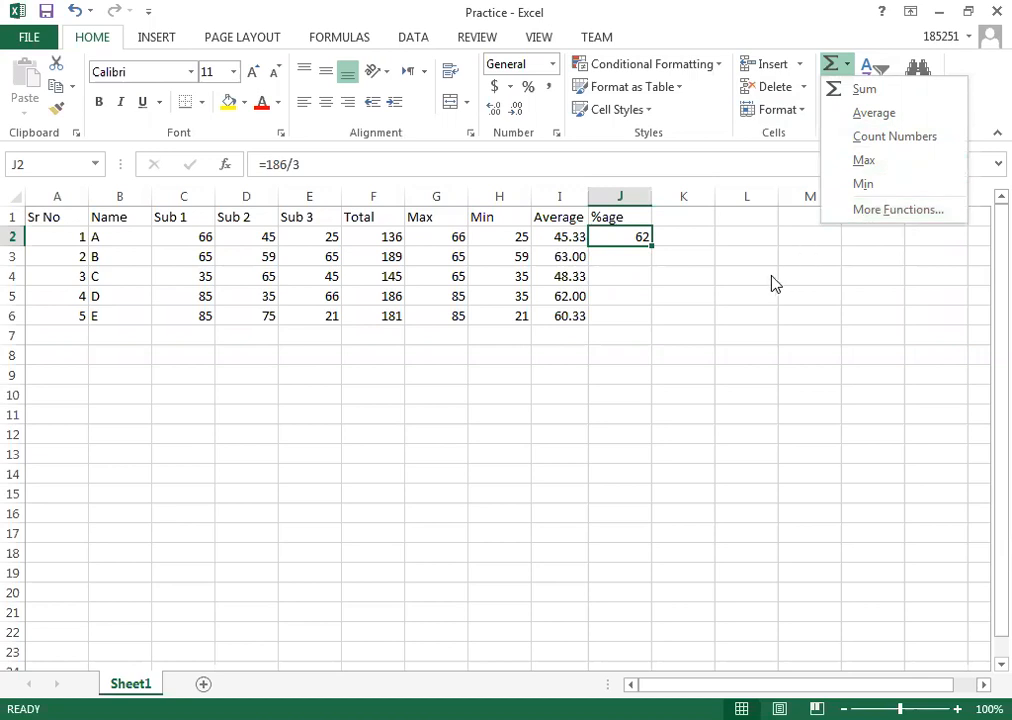
pyautogui.click(620, 274)
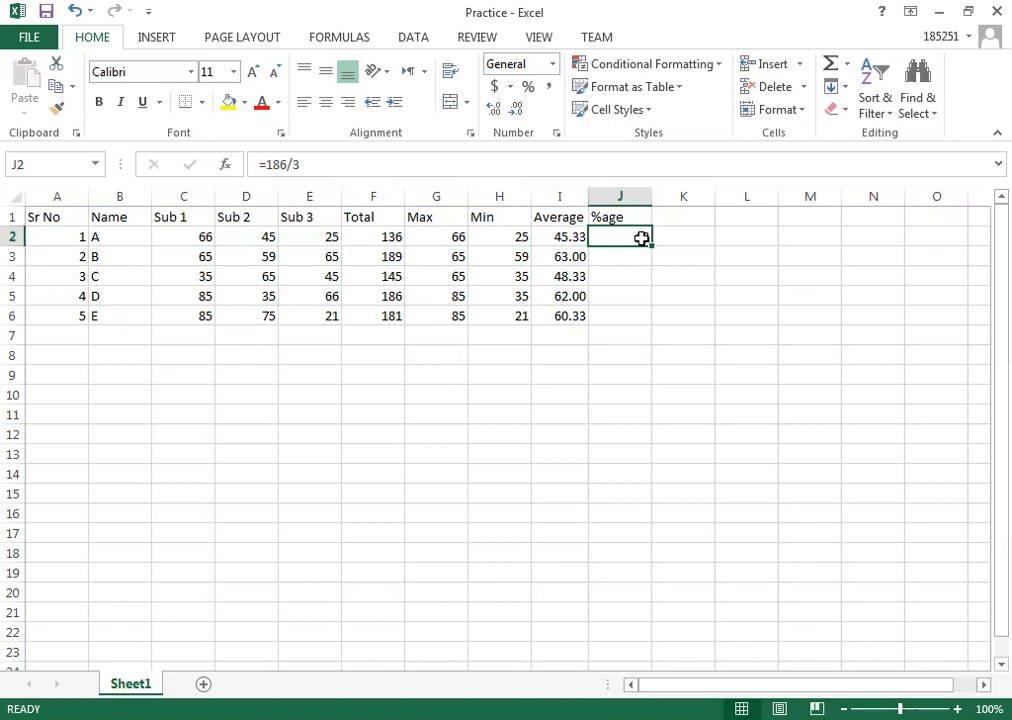
pyautogui.write('=')
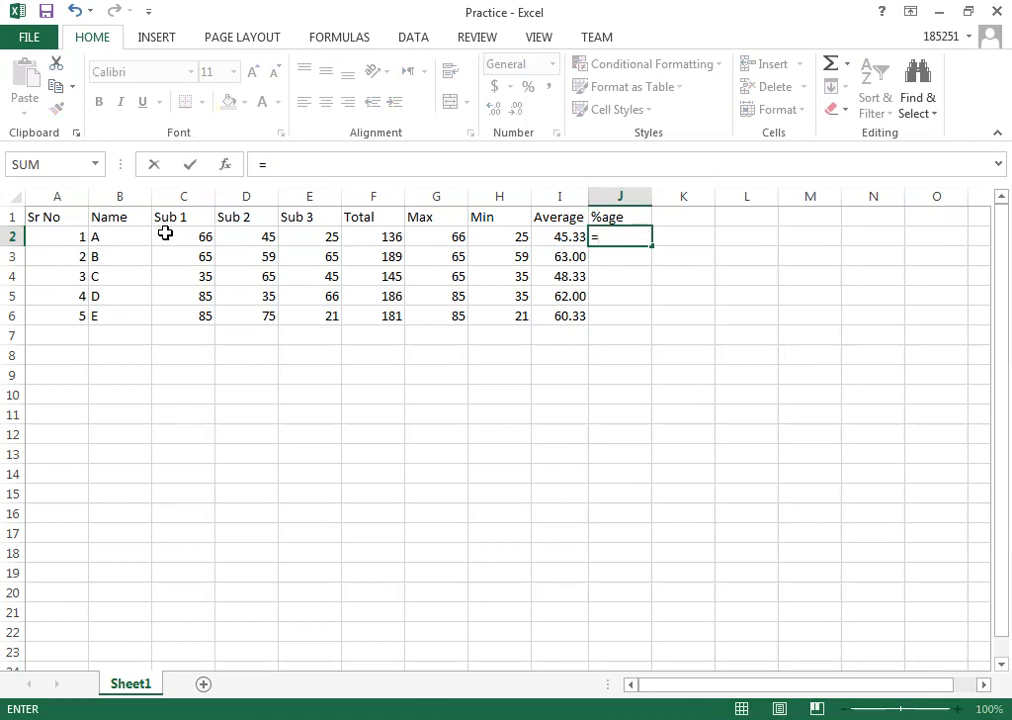
pyautogui.click(196, 237)
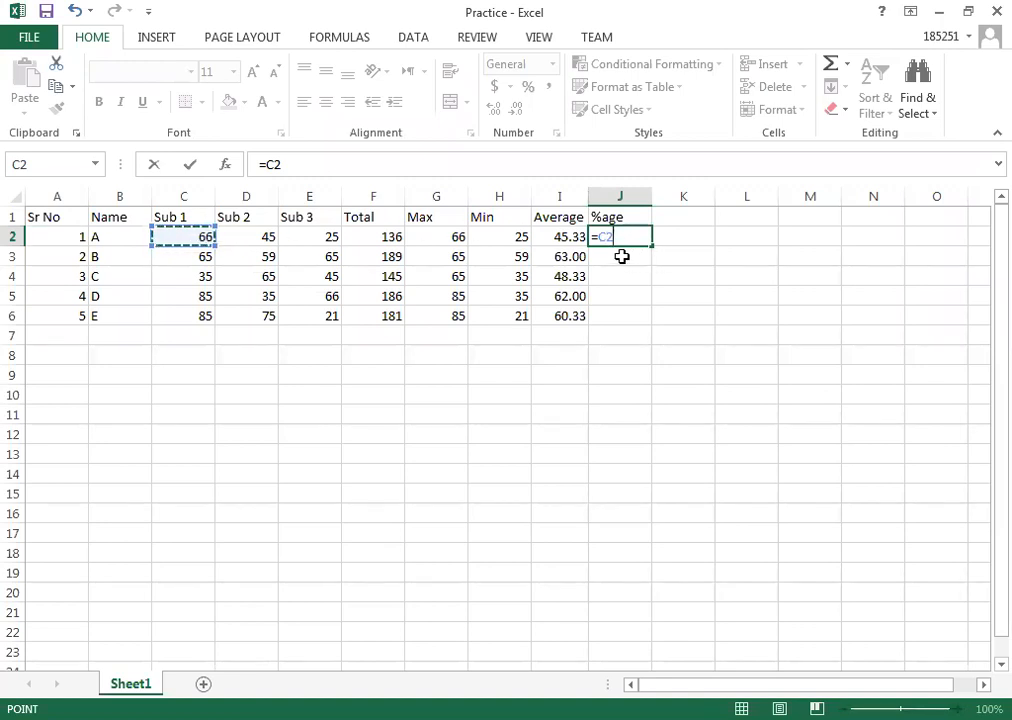
pyautogui.write('/100')
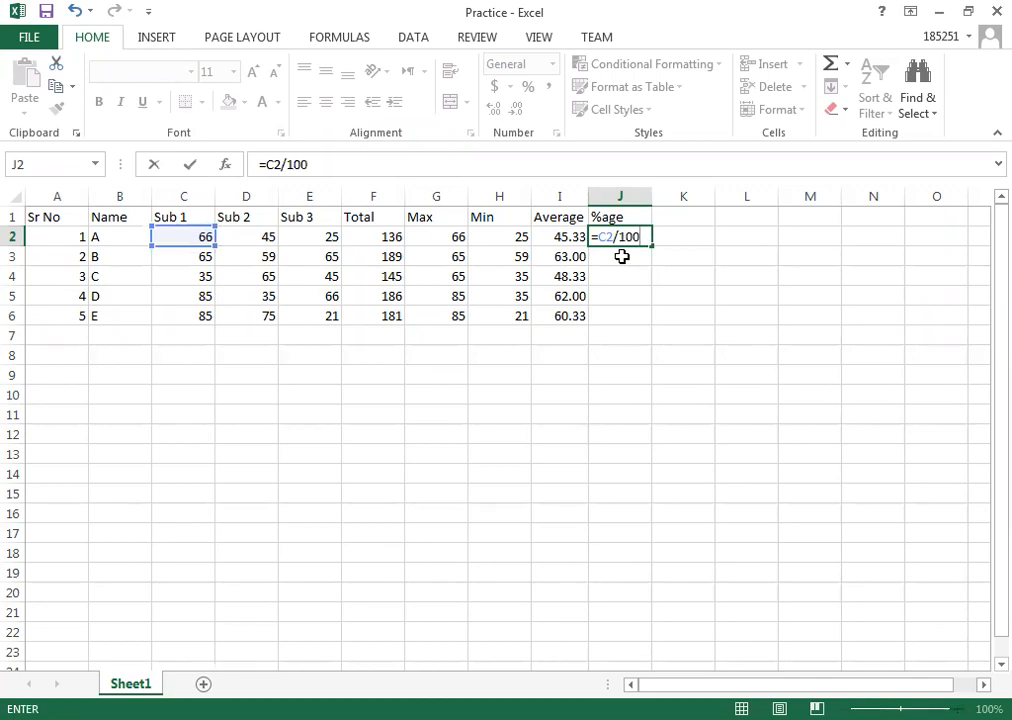
pyautogui.write('*100')
pyautogui.press('Return')
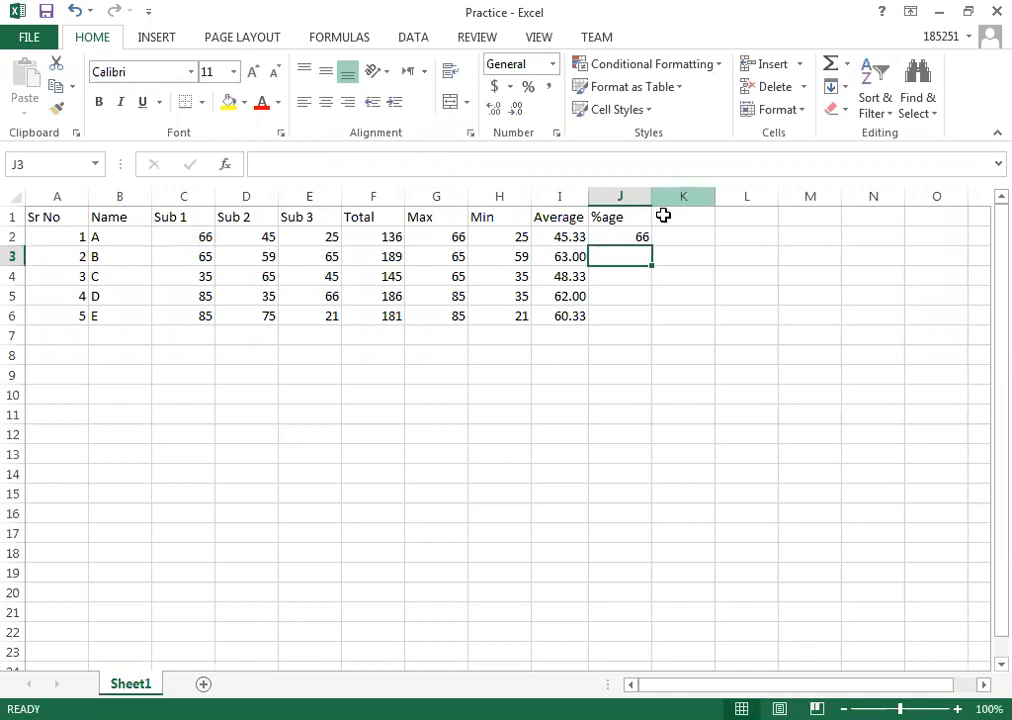
# - Try the formula =C2:E2/3 for student A's %age in J2
pyautogui.click(615, 236)
pyautogui.click(200, 236)
pyautogui.moveTo(200, 236); pyautogui.dragTo(308, 245)
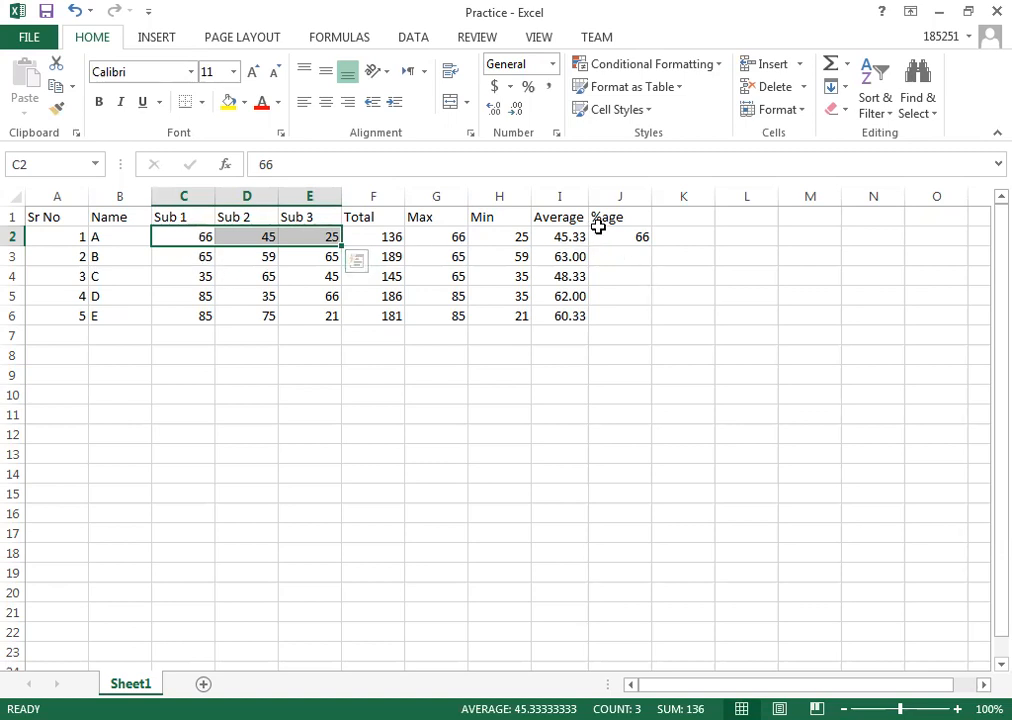
pyautogui.click(638, 240)
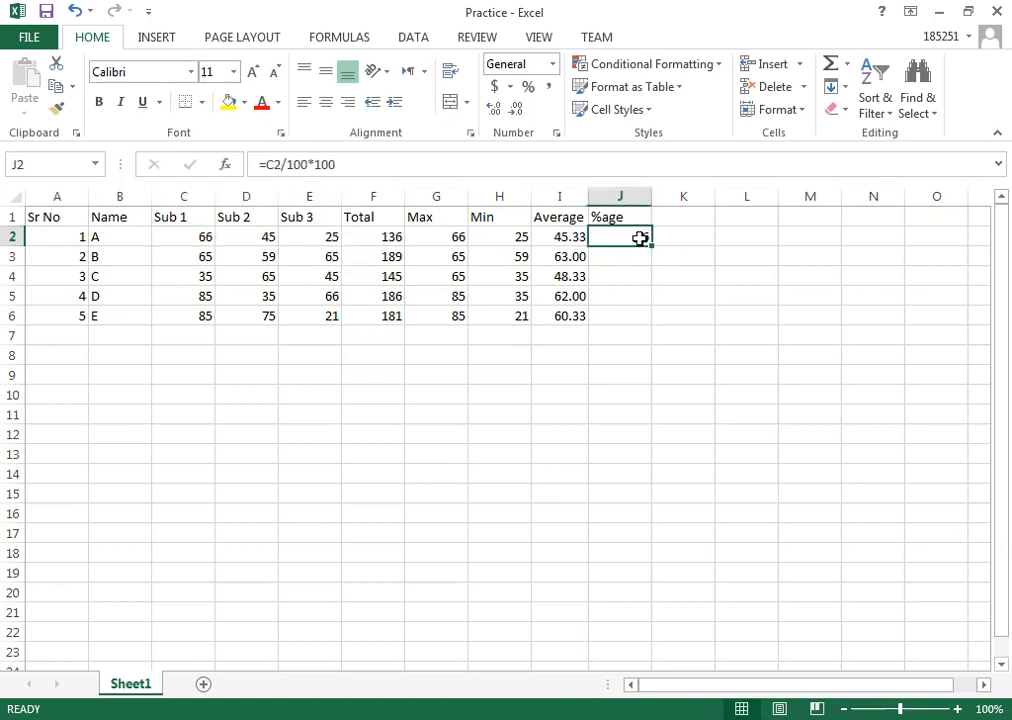
pyautogui.write('=')
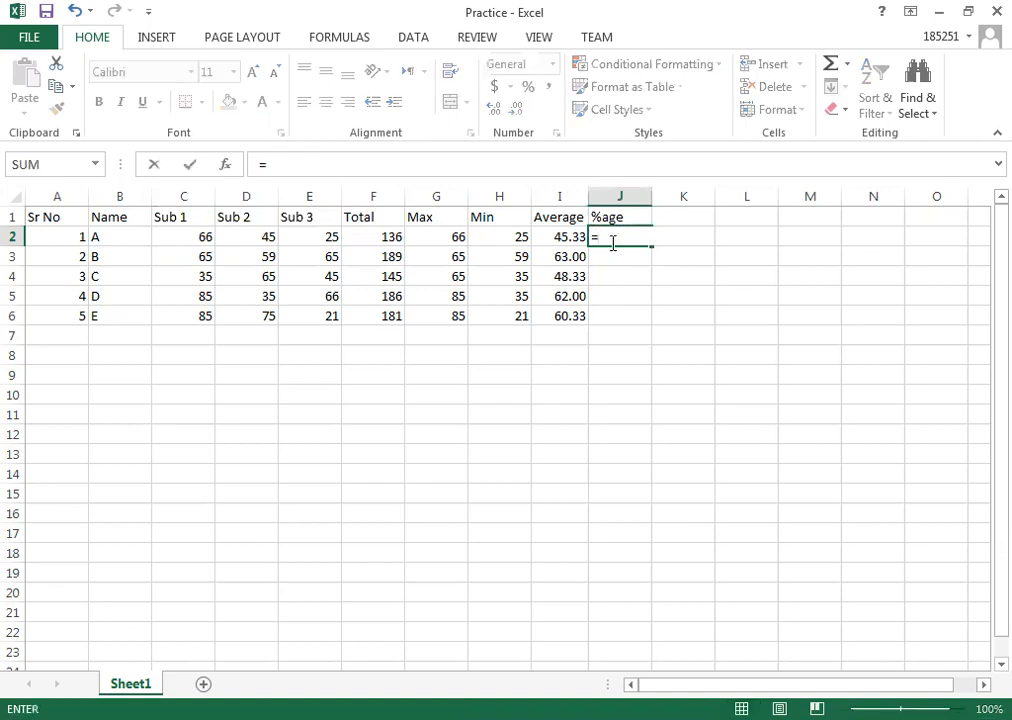
pyautogui.click(205, 234)
pyautogui.moveTo(209, 234); pyautogui.dragTo(330, 235)
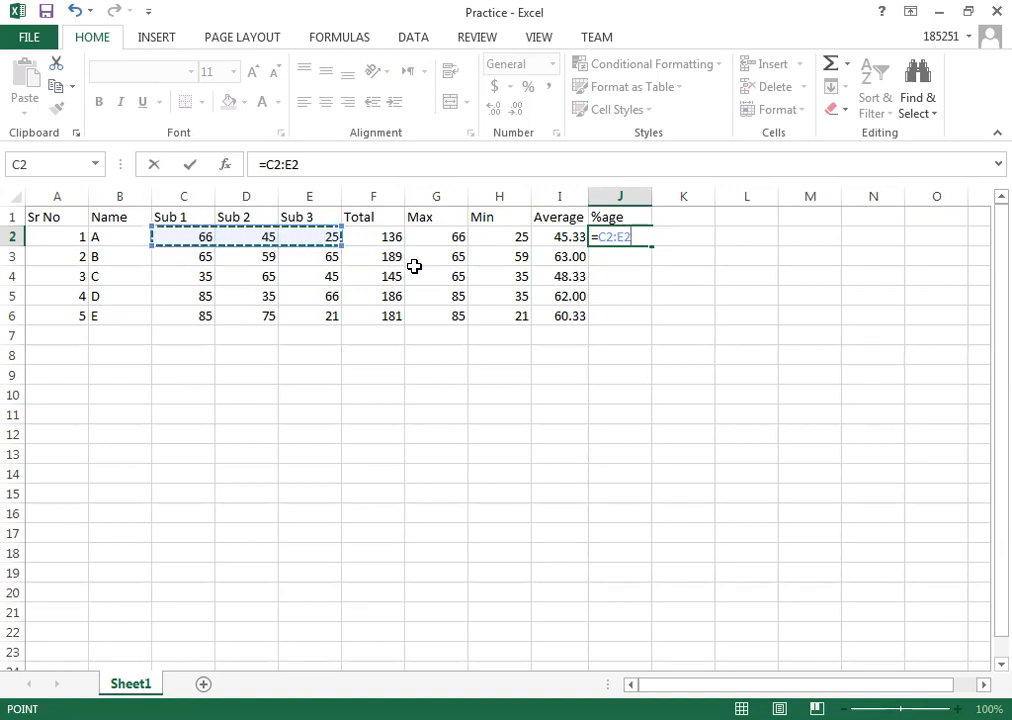
pyautogui.write('/')
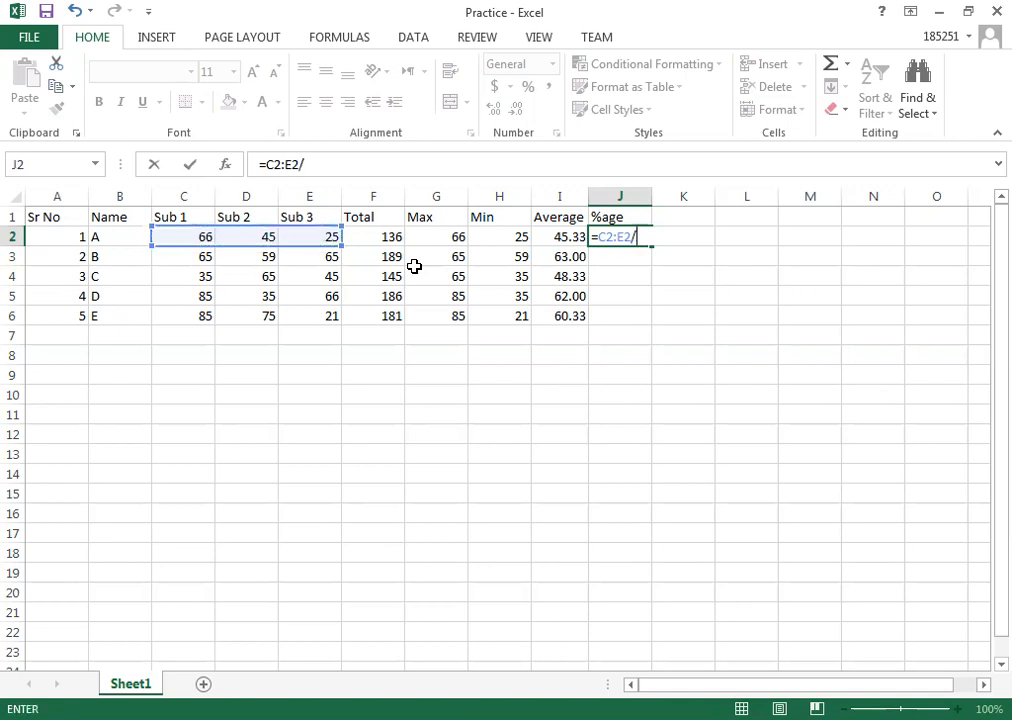
pyautogui.write('300')
pyautogui.press('BackSpace')
pyautogui.press('BackSpace')
pyautogui.press('Return')
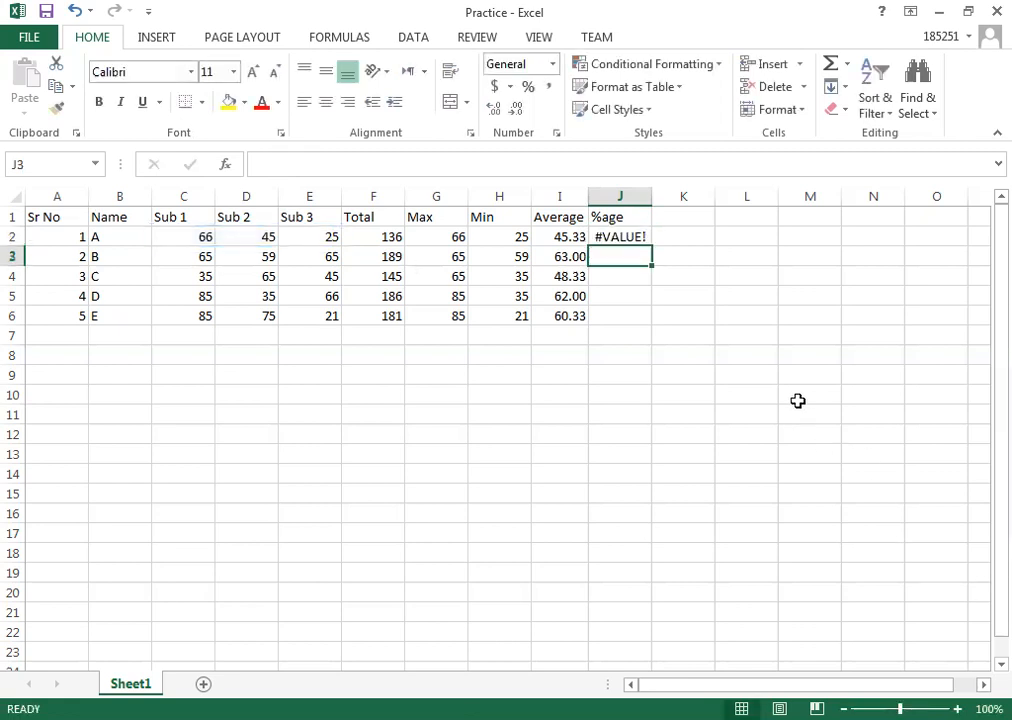
# - Try changing the divisor in the J2 formula so it reads =C2:E2/300
pyautogui.doubleClick(634, 235)
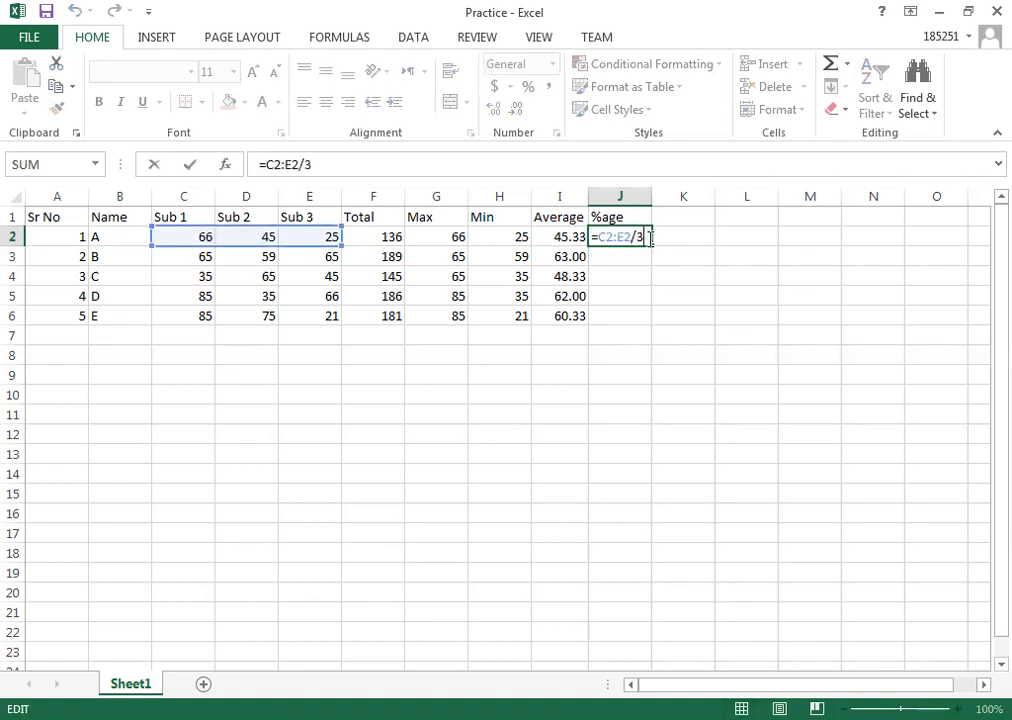
pyautogui.write('00')
pyautogui.press('Return')
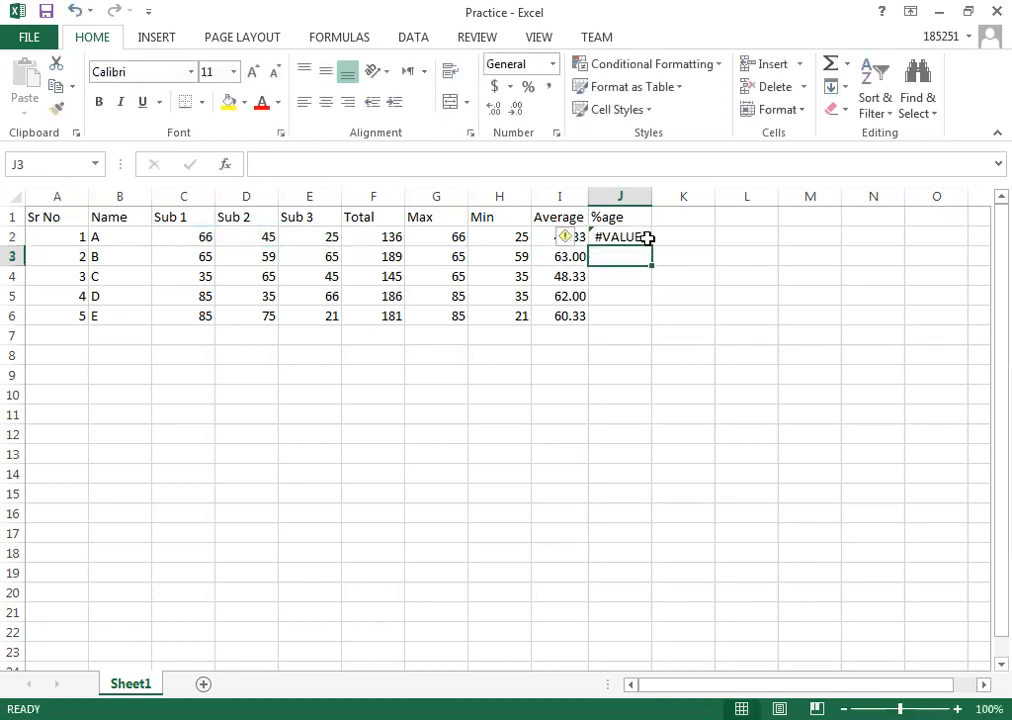
# - Replace student A's %age in J2 with the formula =F2/3 and copy it down through J6
pyautogui.click(647, 237)
pyautogui.write('=')
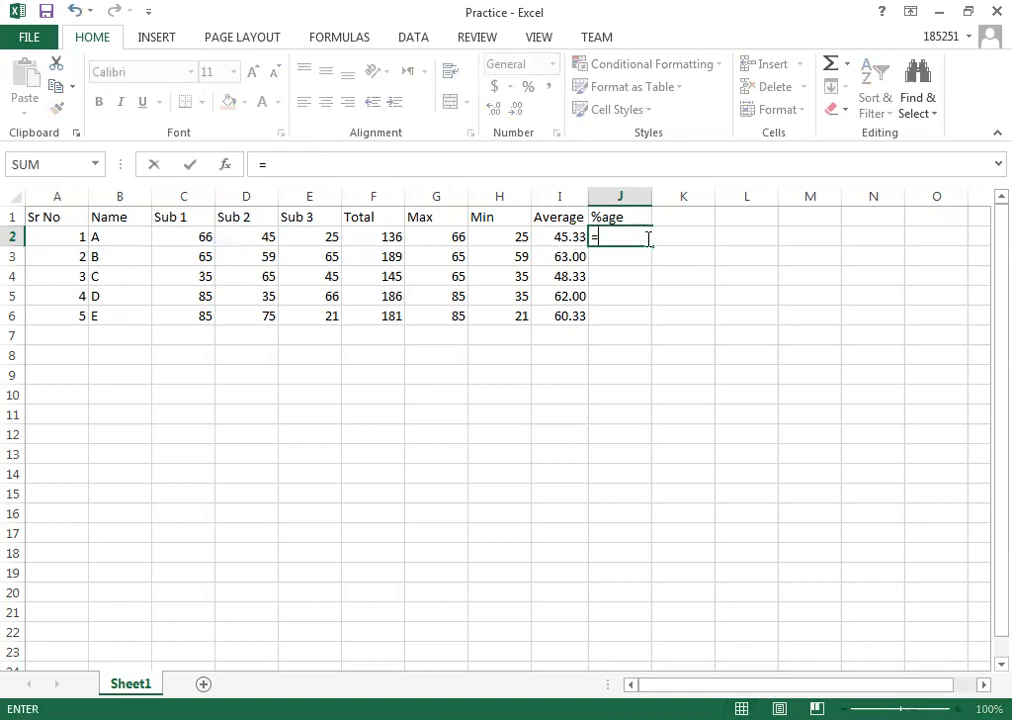
pyautogui.click(205, 237)
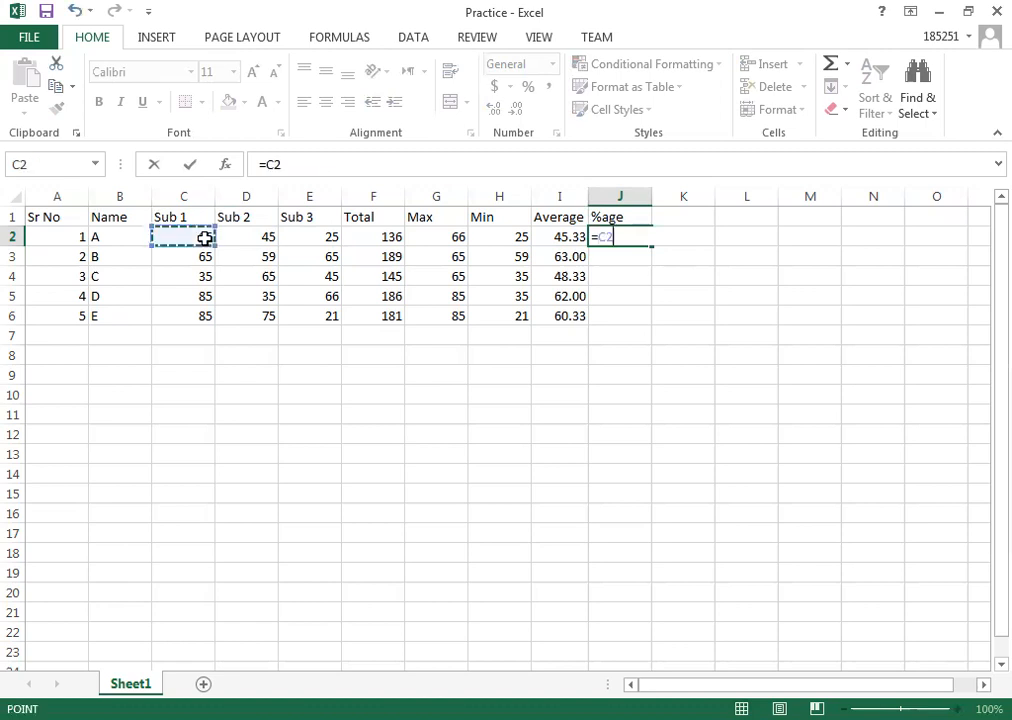
pyautogui.click(377, 234)
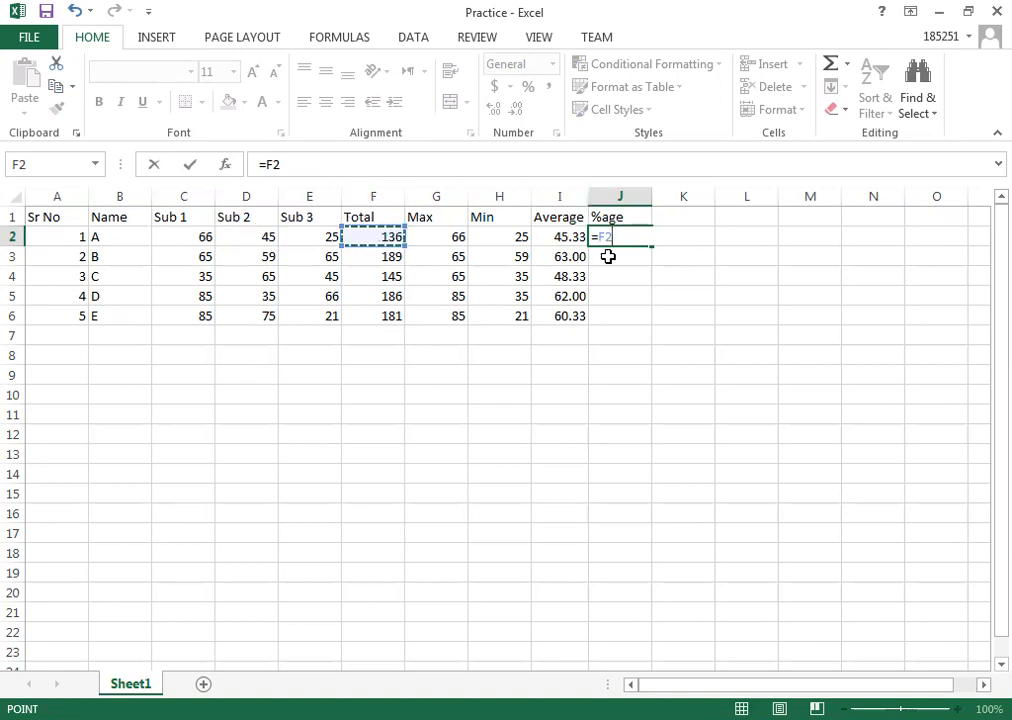
pyautogui.write('/3')
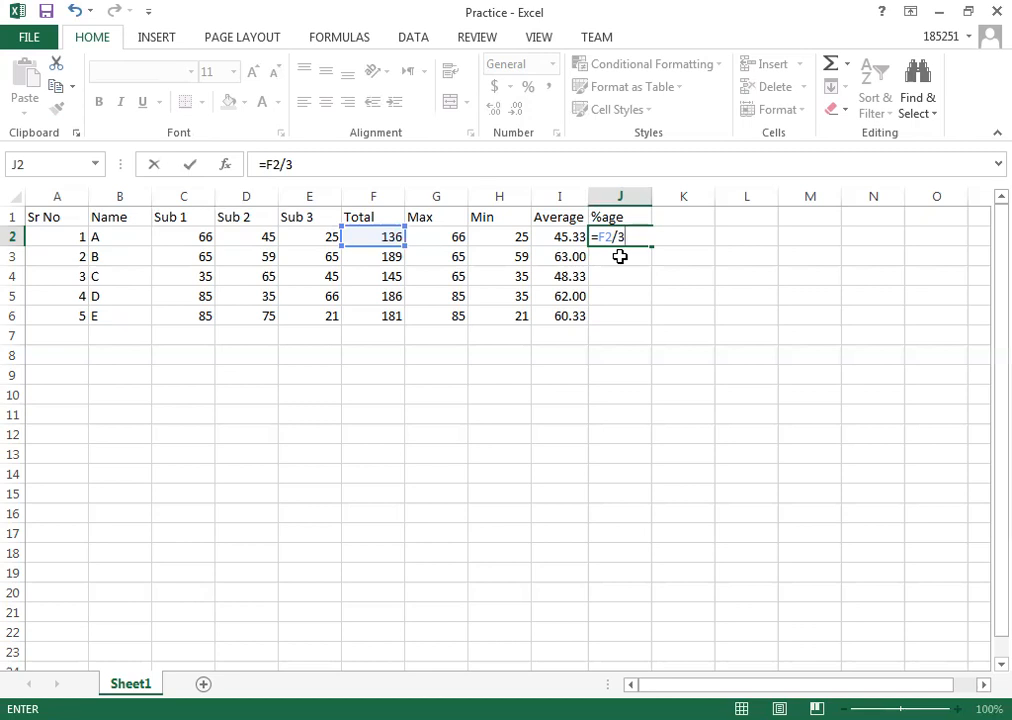
pyautogui.press('Return')
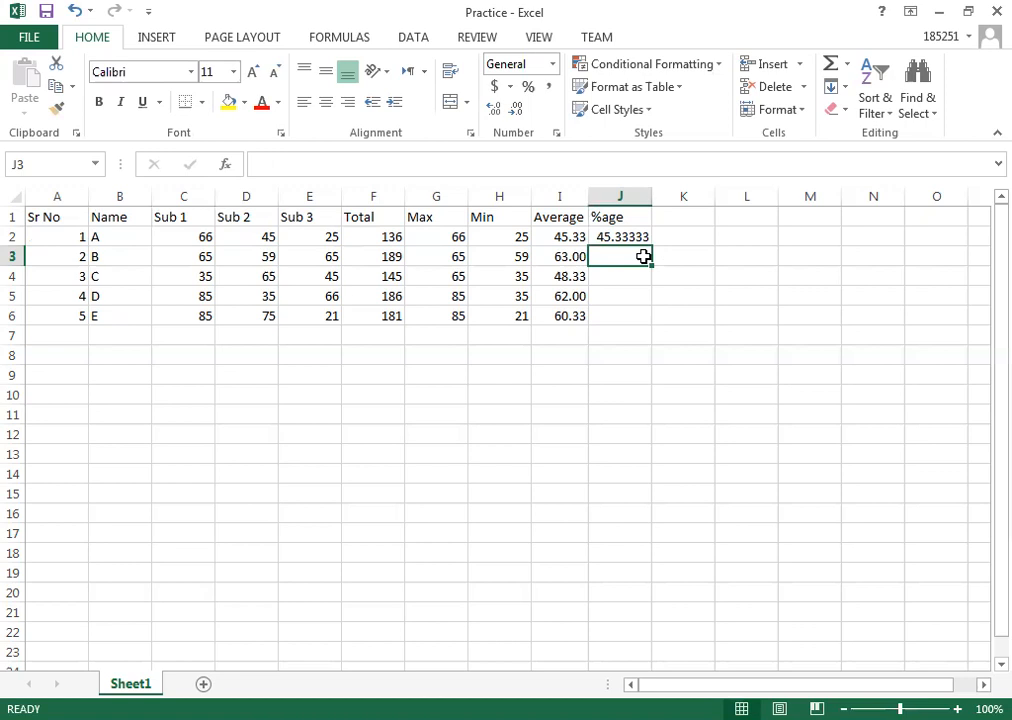
pyautogui.click(639, 234)
pyautogui.moveTo(652, 249); pyautogui.dragTo(653, 330)
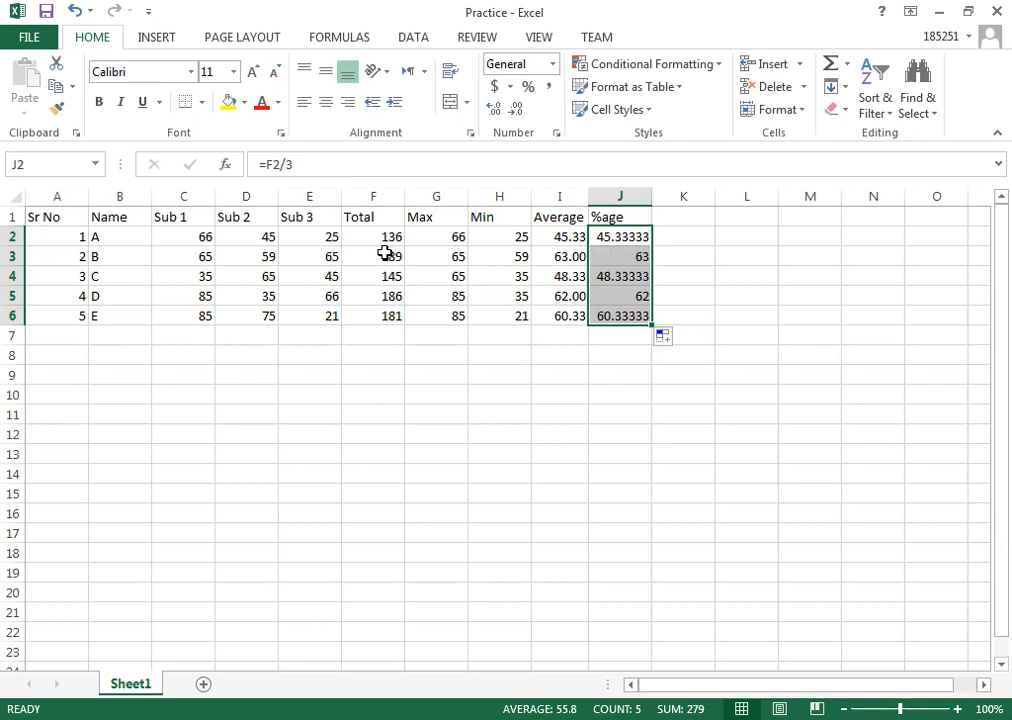
# - Set student A's Sub 1 mark in C2 to 125
pyautogui.click(206, 238)
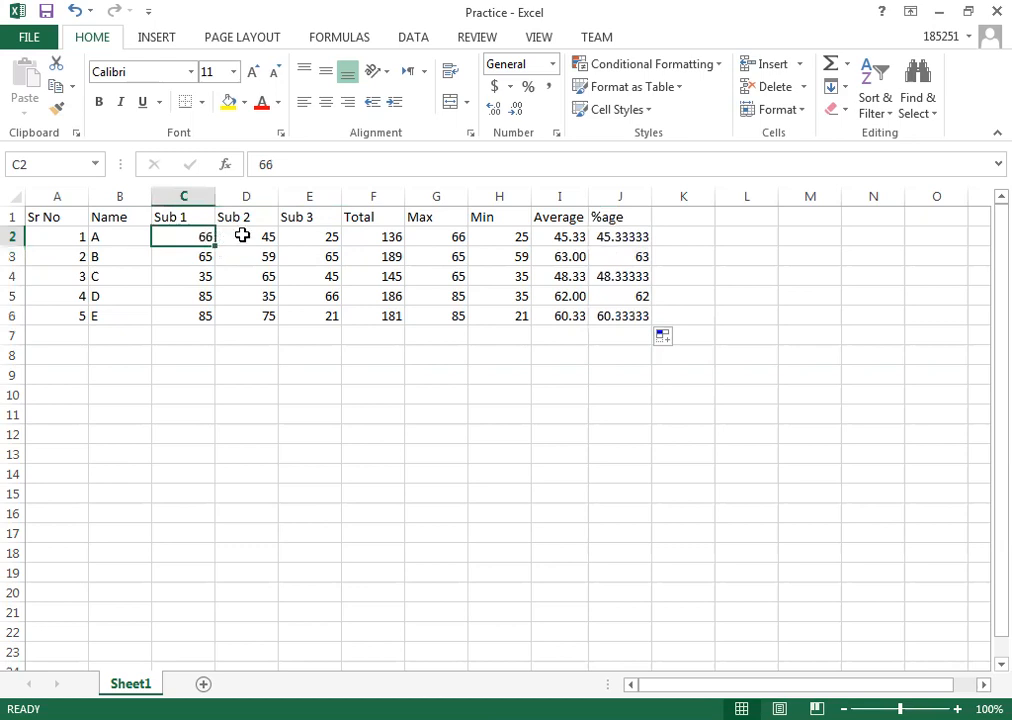
pyautogui.write('125')
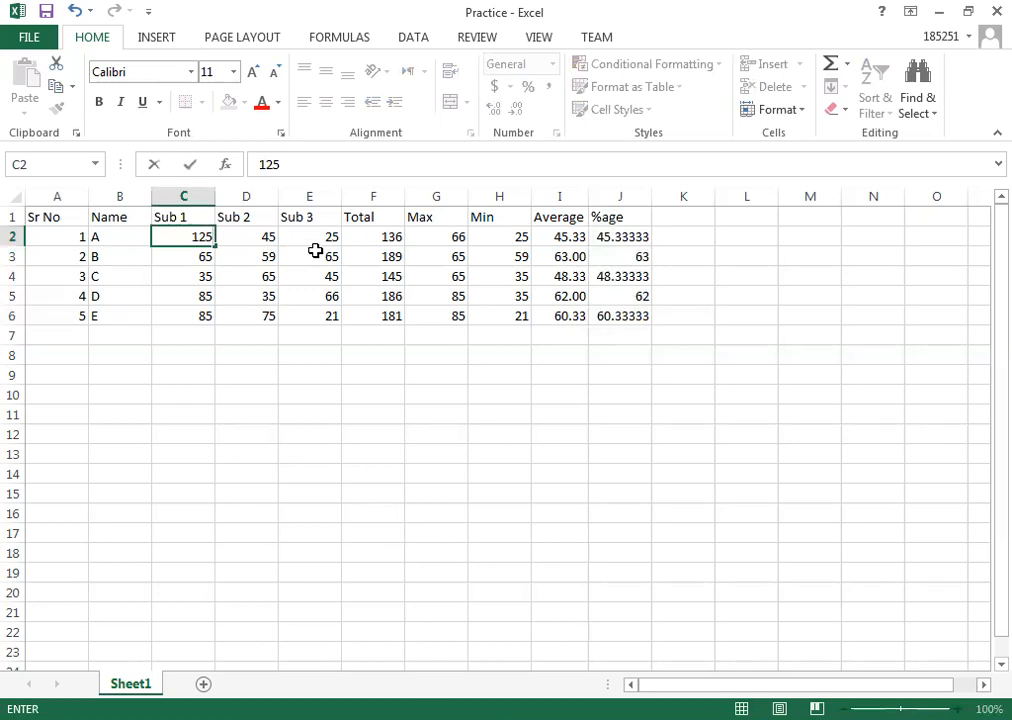
pyautogui.click(393, 238)
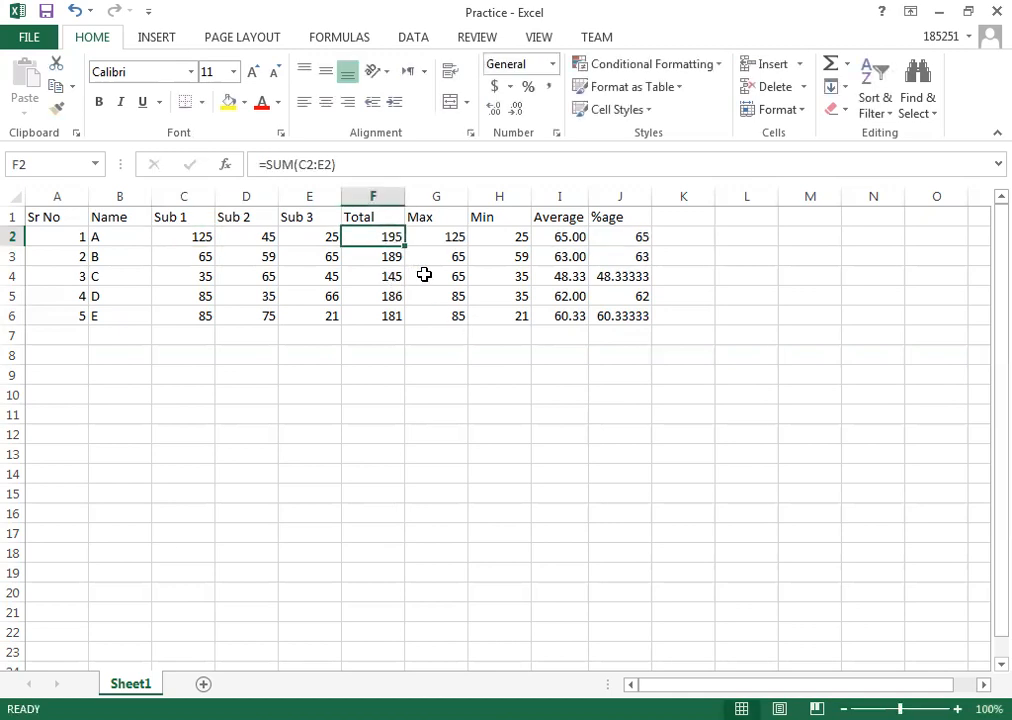
# - Replace the %age formula in J2 with =F2/3.5 and copy it down through J6
pyautogui.click(628, 236)
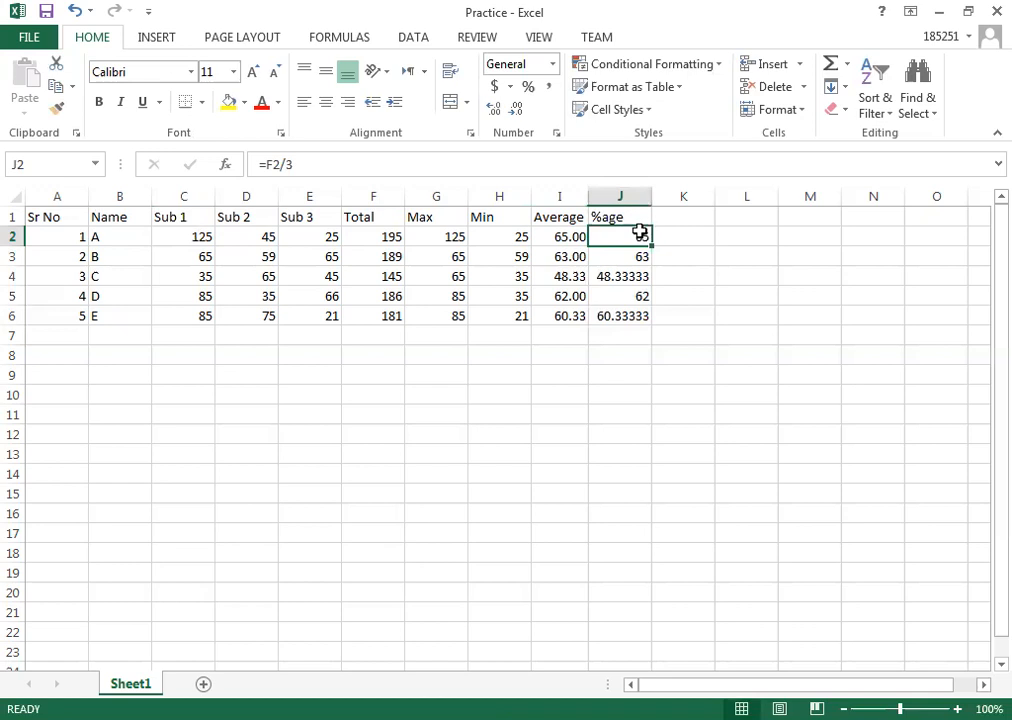
pyautogui.write('=')
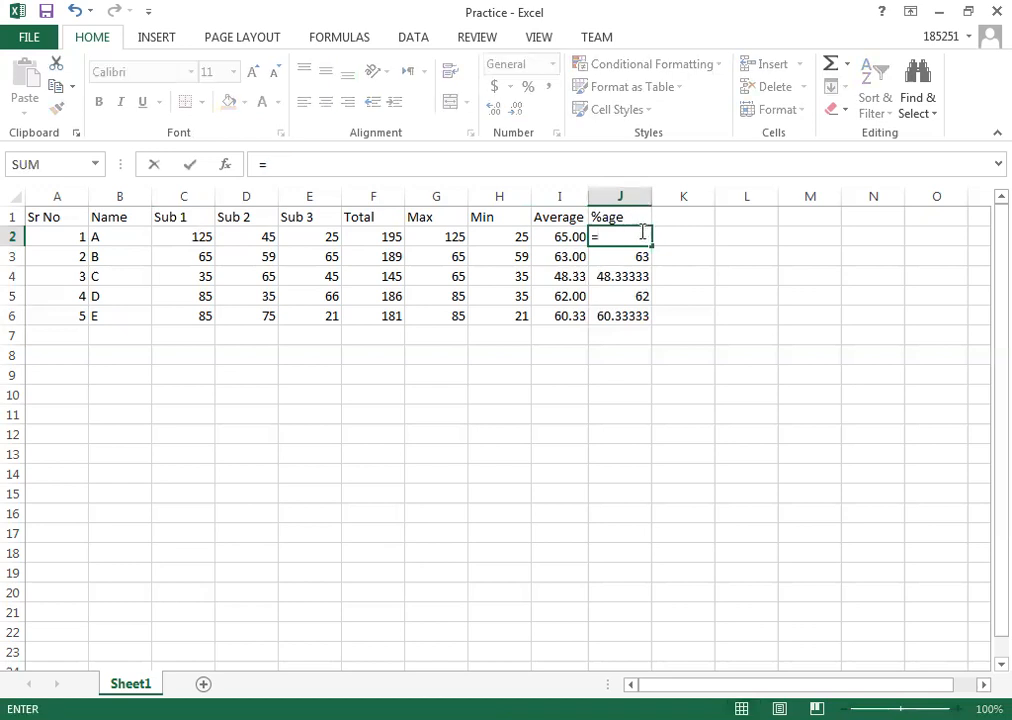
pyautogui.click(389, 236)
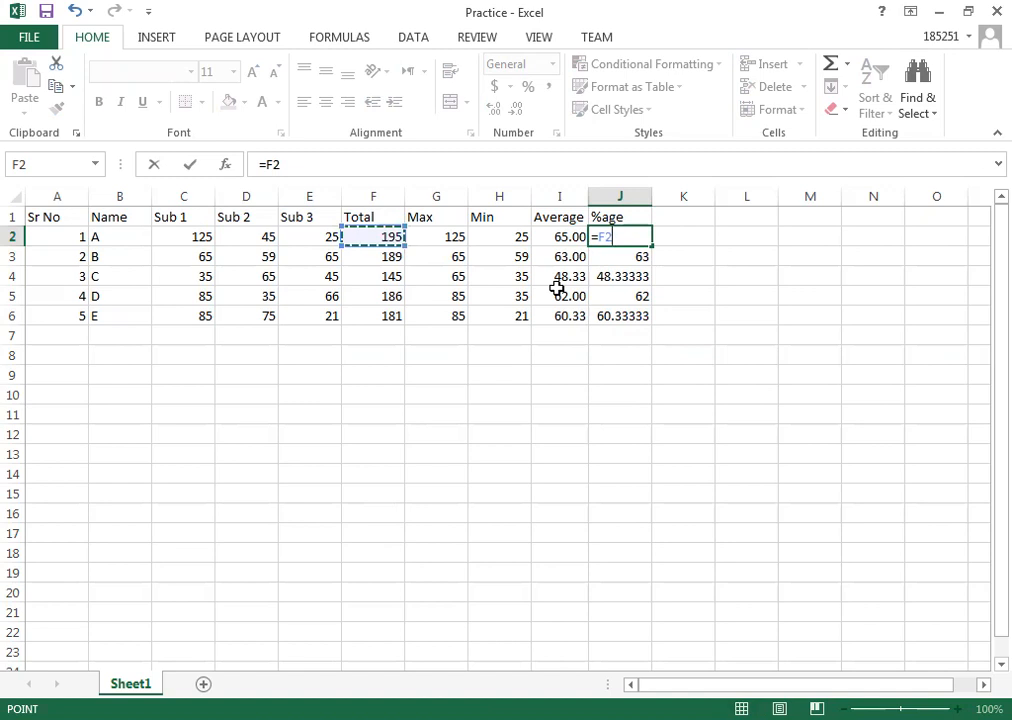
pyautogui.write('/')
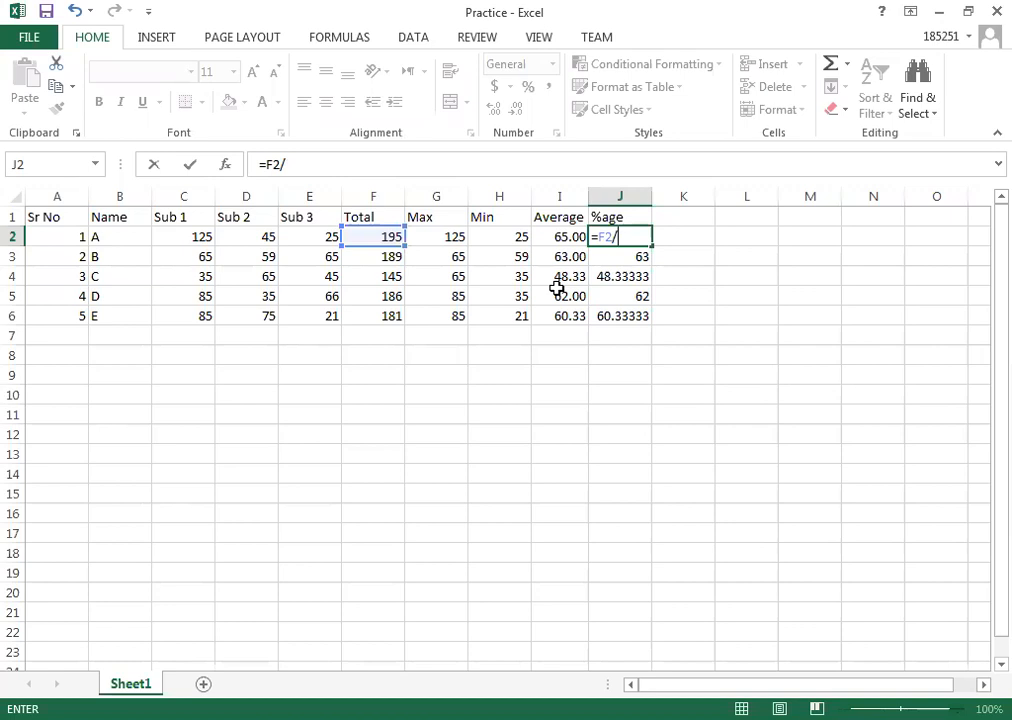
pyautogui.write('350*10')
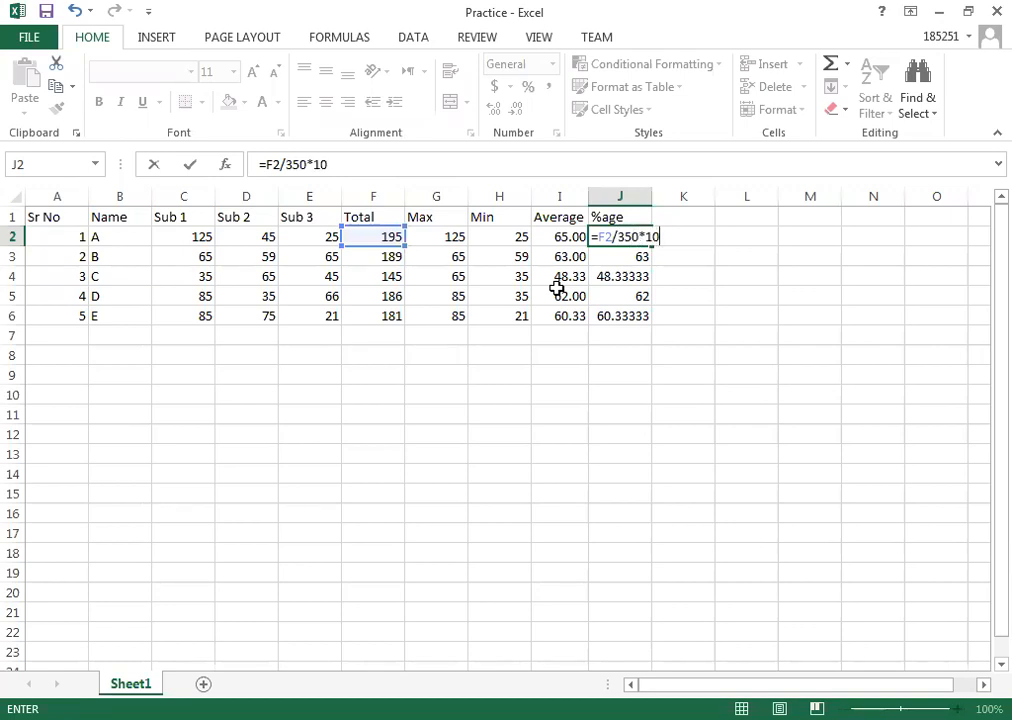
pyautogui.press('BackSpace')
pyautogui.press('BackSpace')
pyautogui.press('BackSpace')
pyautogui.press('BackSpace')
pyautogui.press('BackSpace')
pyautogui.press('BackSpace')
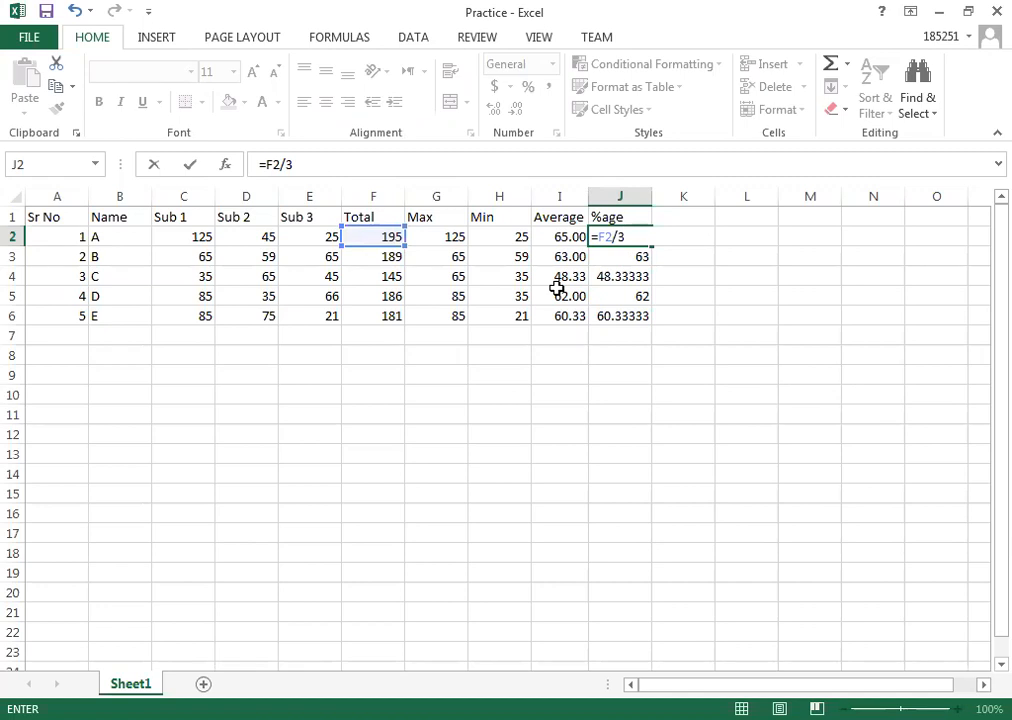
pyautogui.write('.5')
pyautogui.press('Return')
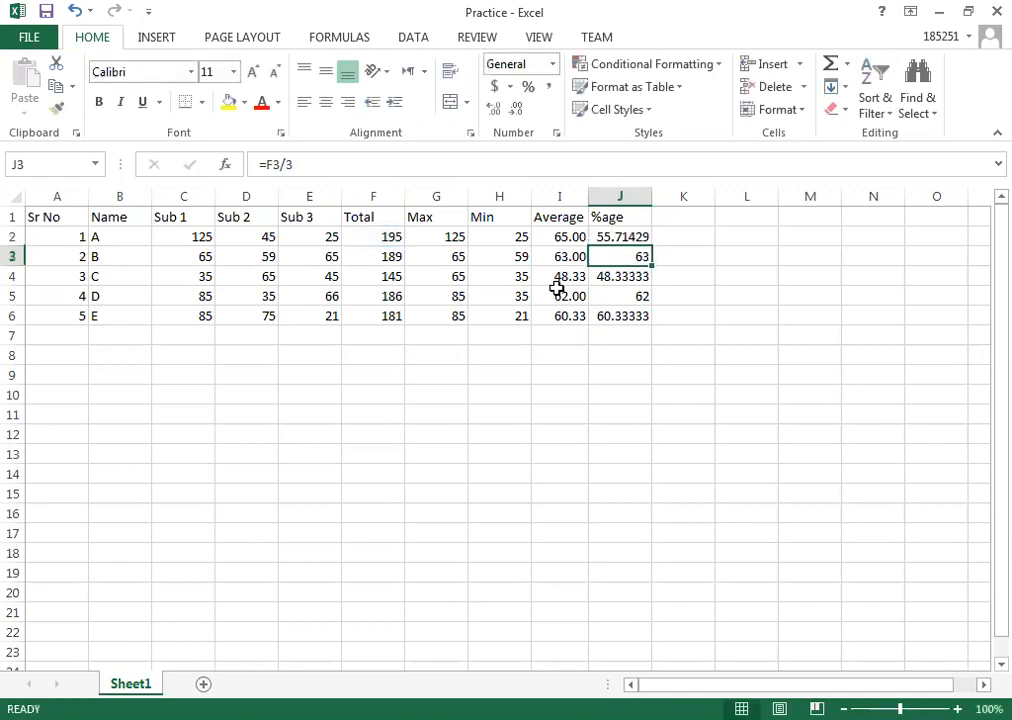
pyautogui.click(628, 238)
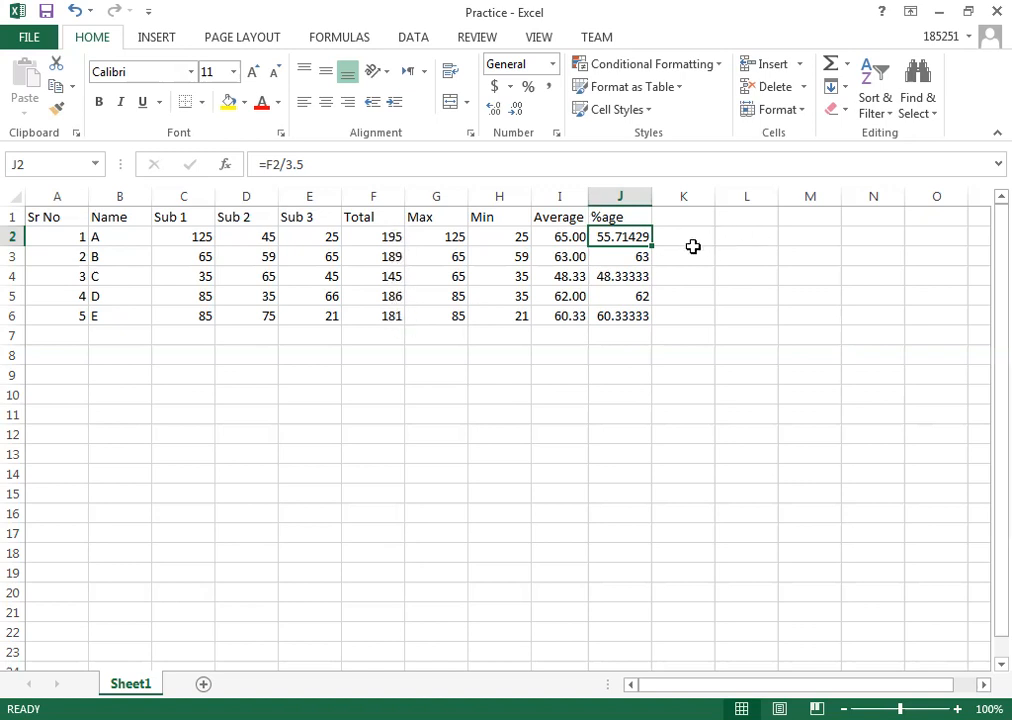
pyautogui.moveTo(655, 245); pyautogui.dragTo(652, 333)
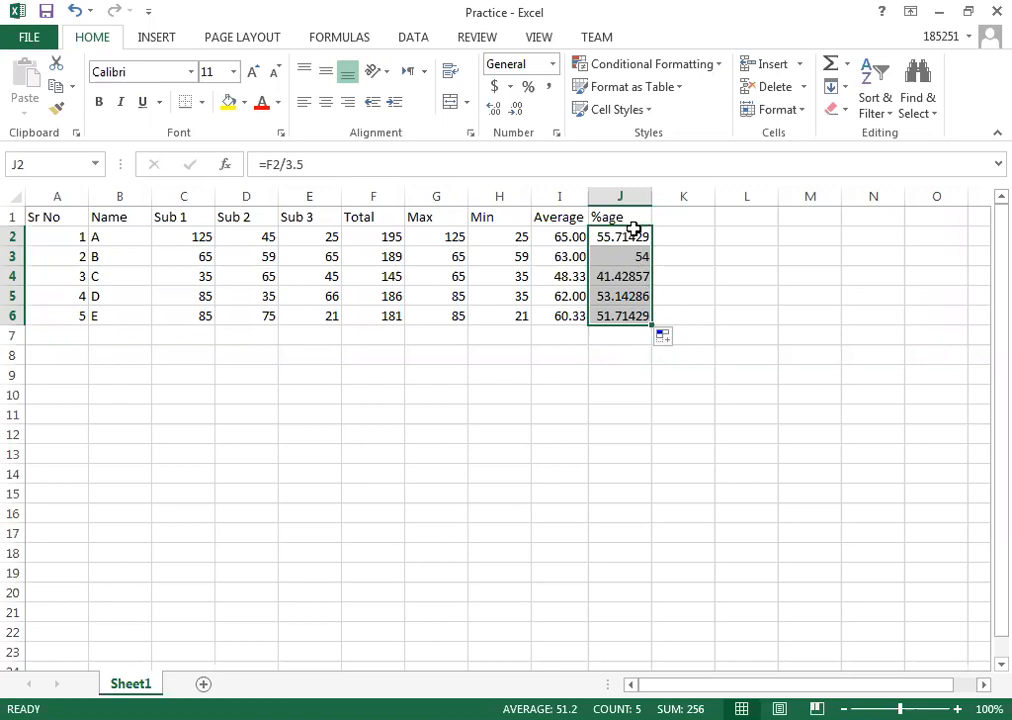
# - Undo the copied %age formulas, the J2 formula change and the new Sub 1 mark in C2
pyautogui.hotkey('ctrl', 'z')
pyautogui.hotkey('ctrl', 'z')
pyautogui.hotkey('ctrl', 'z')
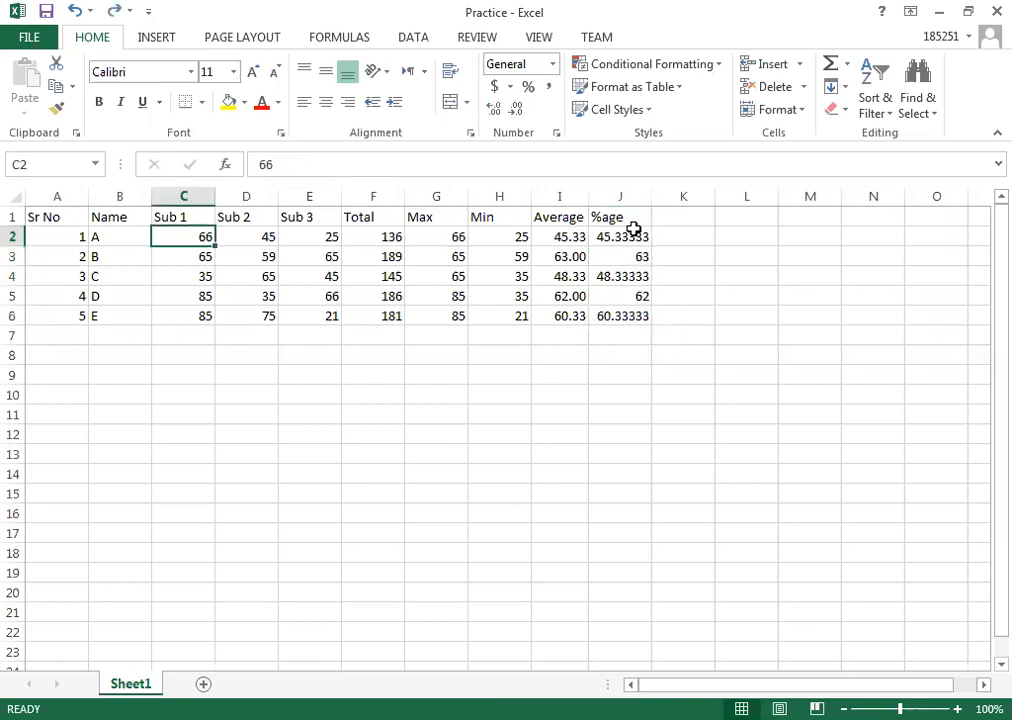
pyautogui.click(762, 372)
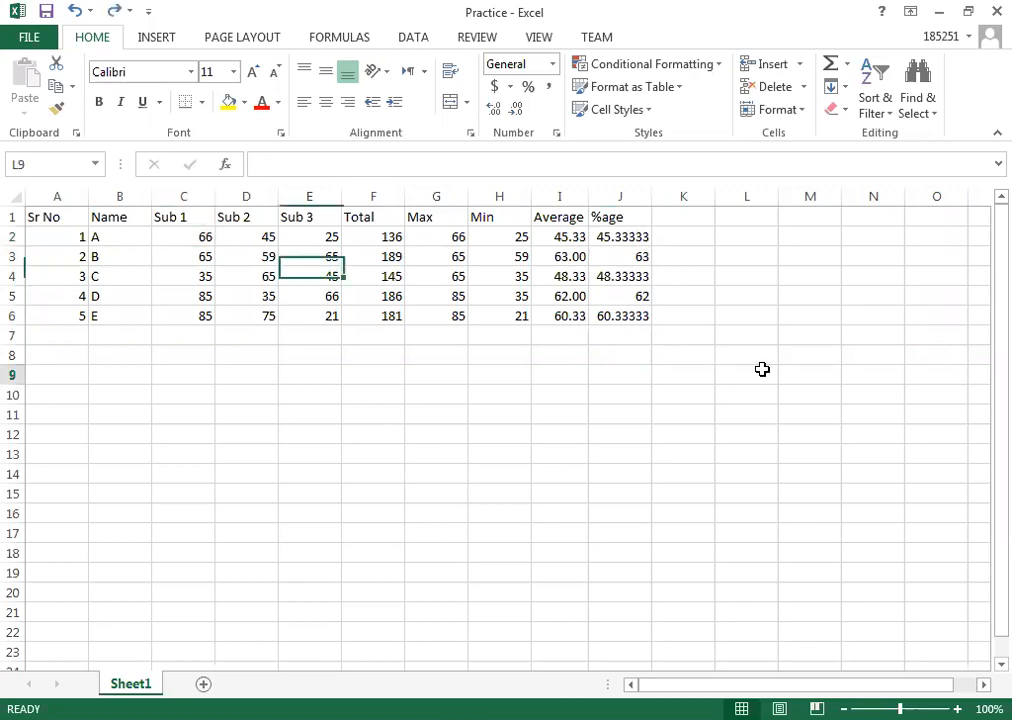
# - Reduce the percentages in J2:J6 to zero decimal places
pyautogui.click(631, 234)
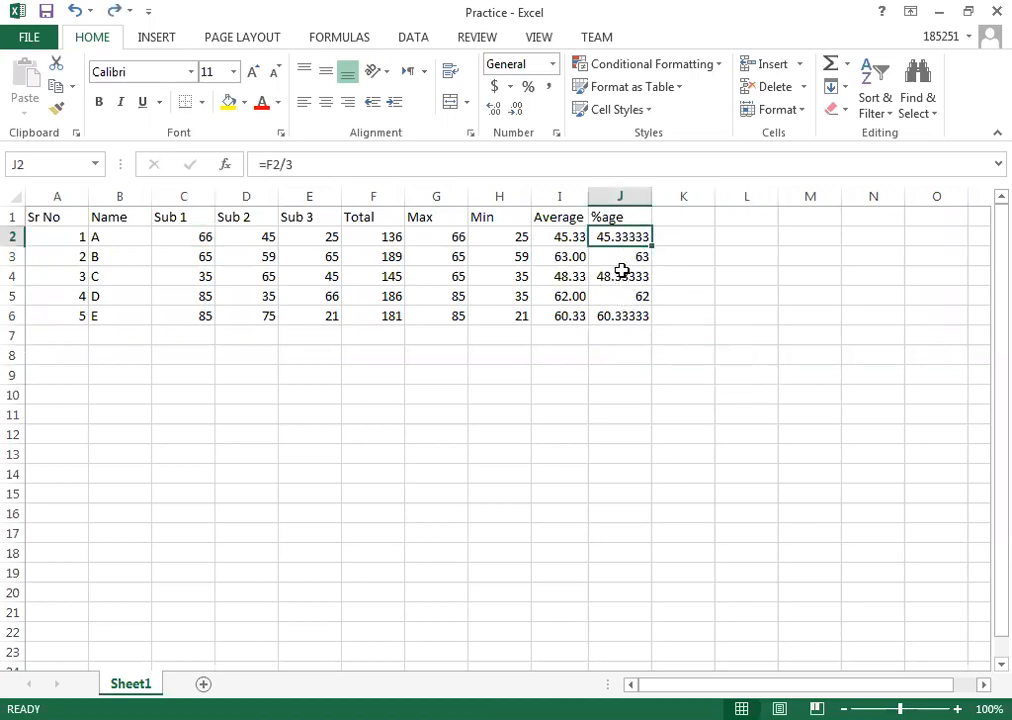
pyautogui.moveTo(623, 232); pyautogui.dragTo(623, 317)
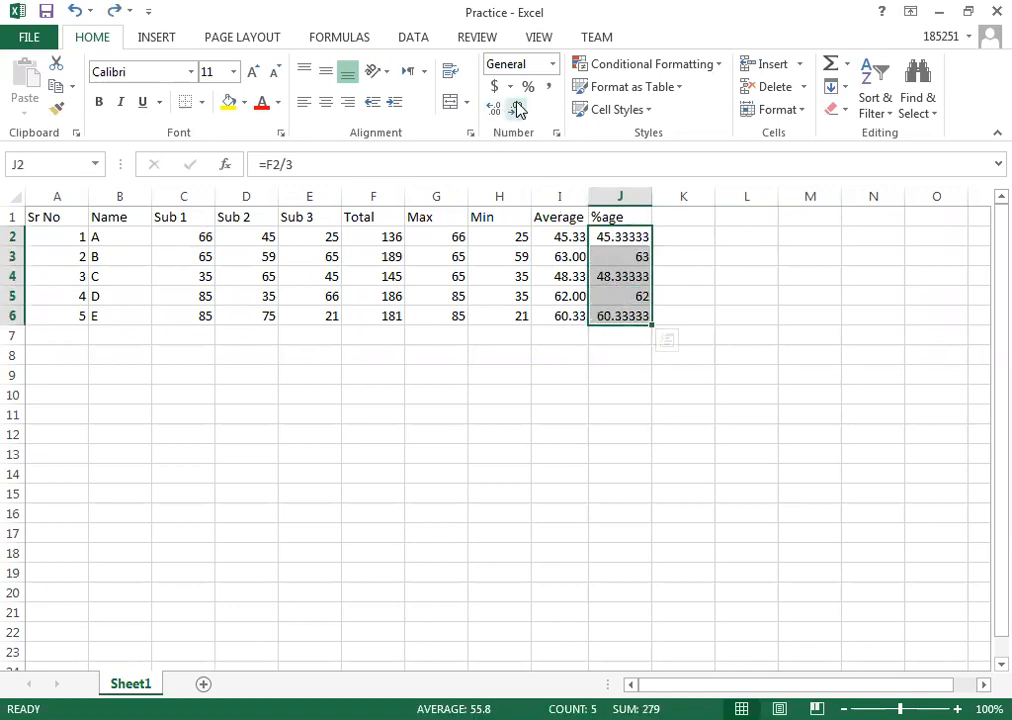
pyautogui.click(518, 108)
pyautogui.click(518, 108)
pyautogui.click(518, 108)
pyautogui.click(518, 108)
pyautogui.click(518, 108)
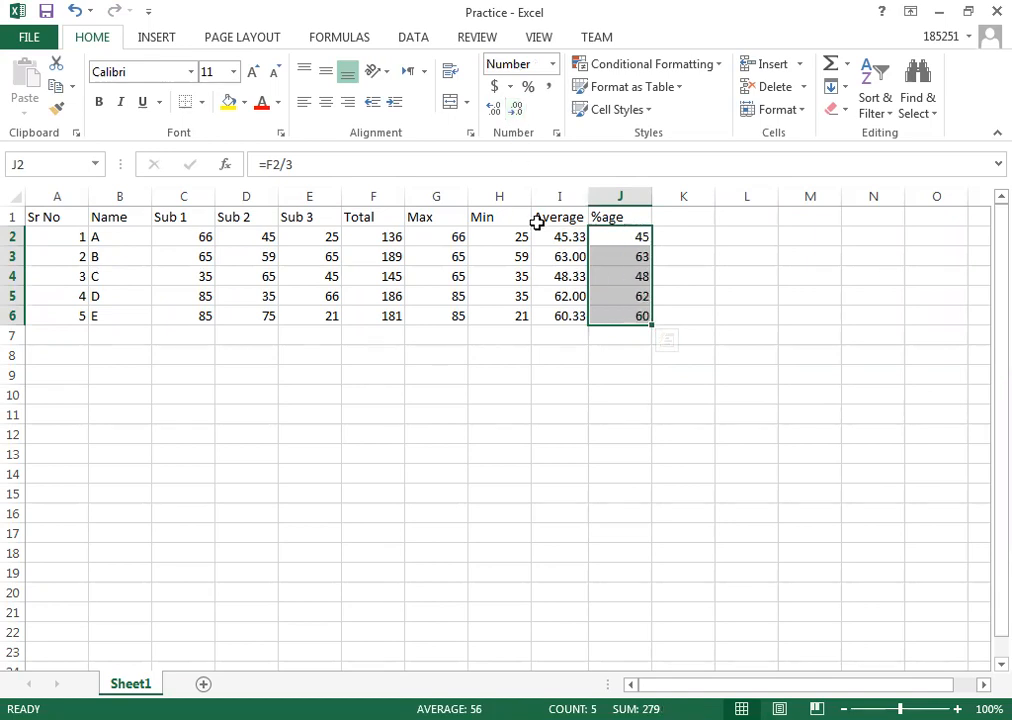
# - Reduce the averages in I2:I6 to zero decimal places and deselect the range
pyautogui.moveTo(569, 240); pyautogui.dragTo(585, 314)
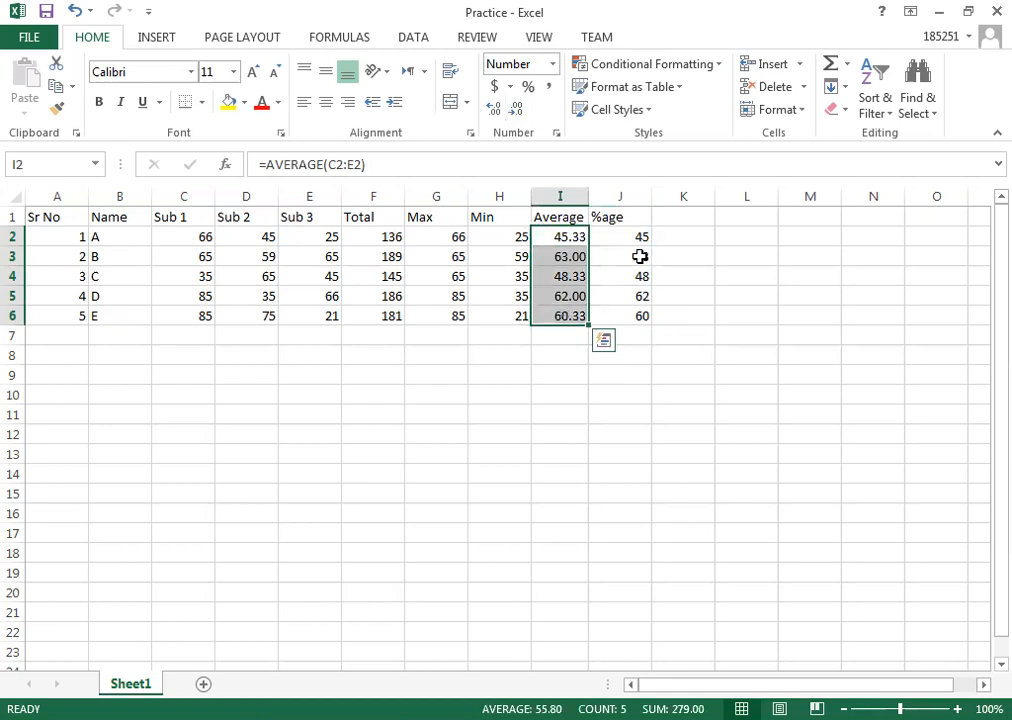
pyautogui.click(517, 108)
pyautogui.click(517, 108)
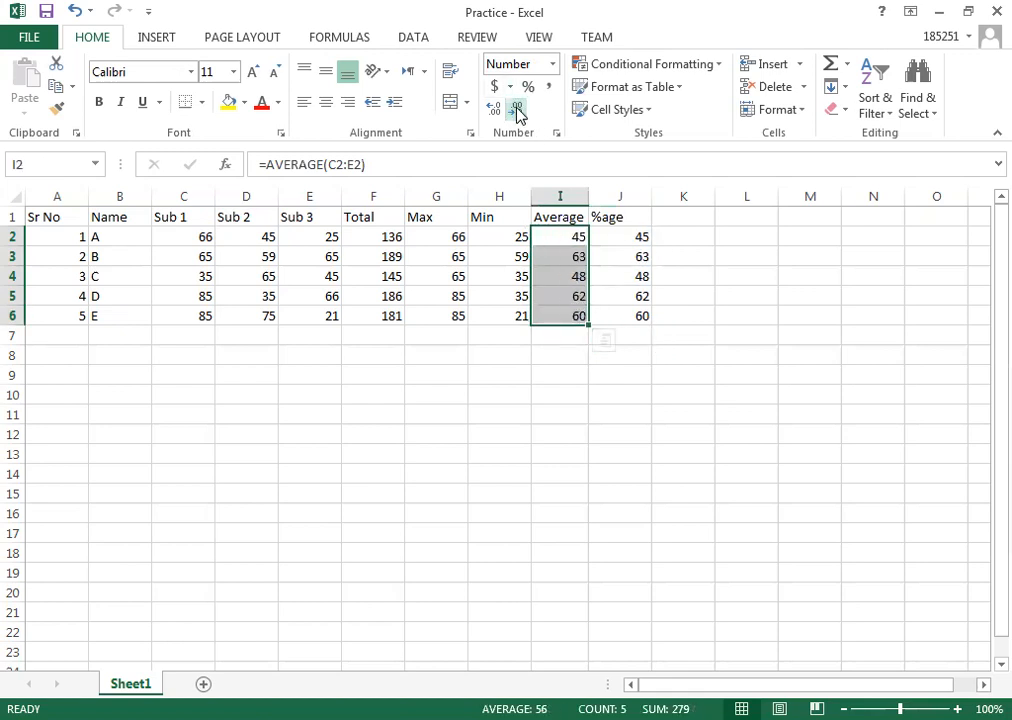
pyautogui.click(680, 515)
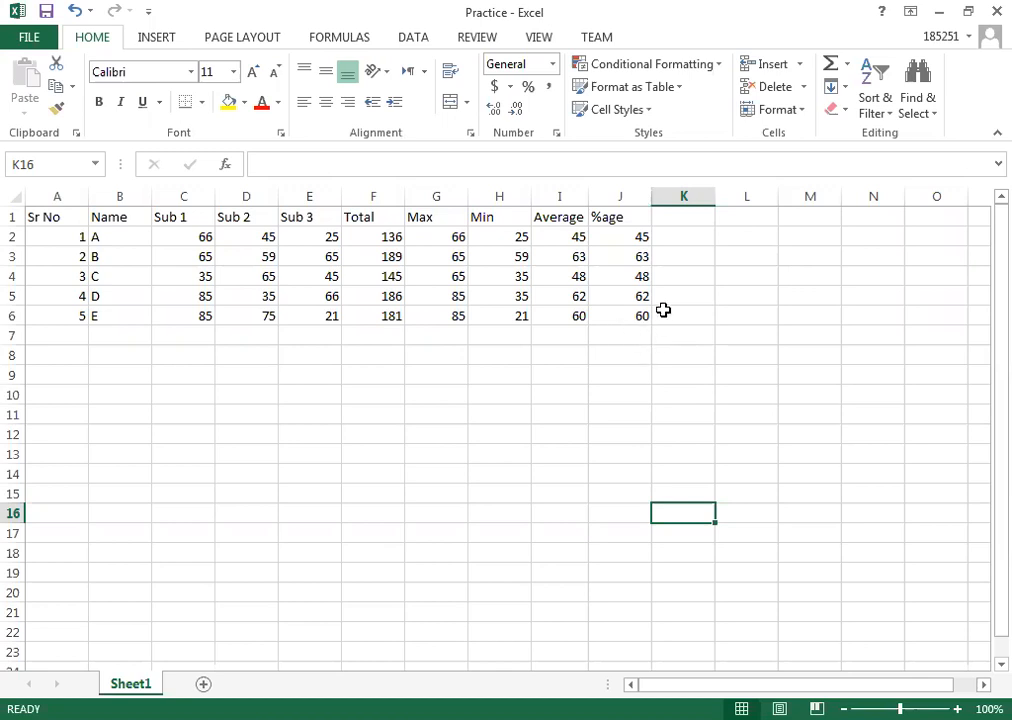
# - Check the sheet's print preview and apply All Borders to the marks table in A1:J6
pyautogui.hotkey('ctrl', 'p')
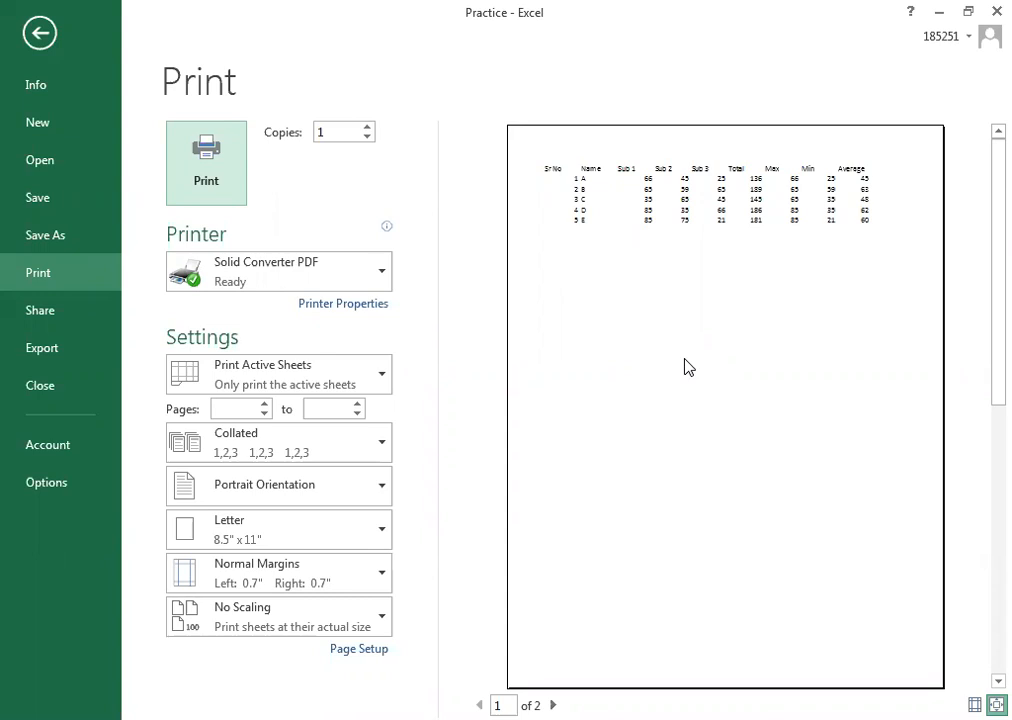
pyautogui.press('Escape')
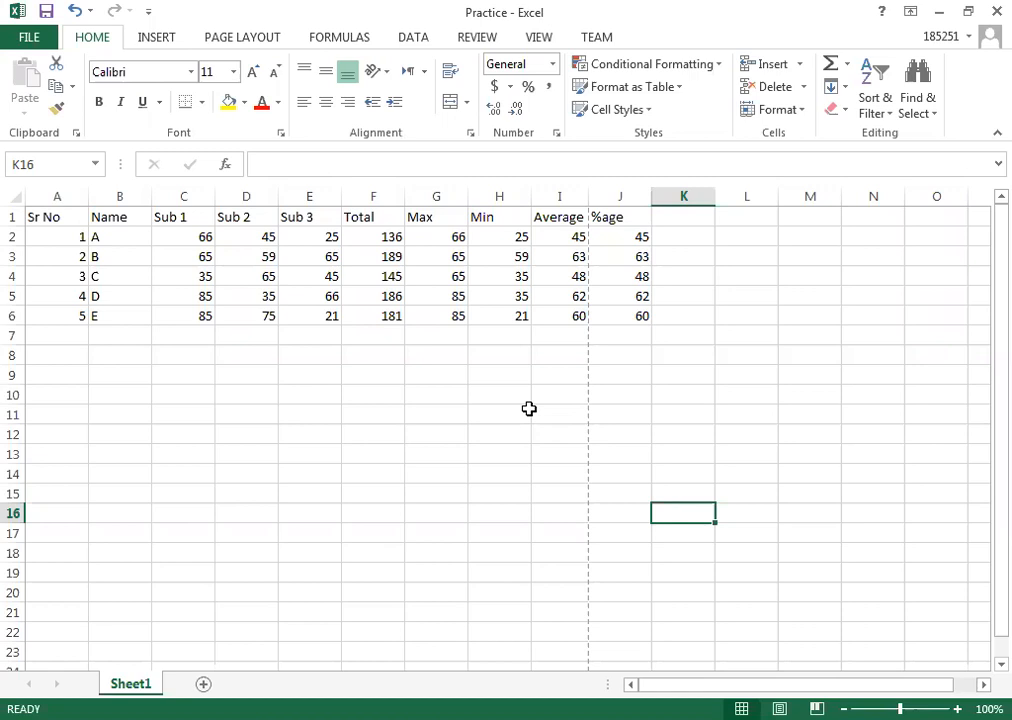
pyautogui.click(643, 316)
pyautogui.moveTo(643, 316); pyautogui.dragTo(29, 208)
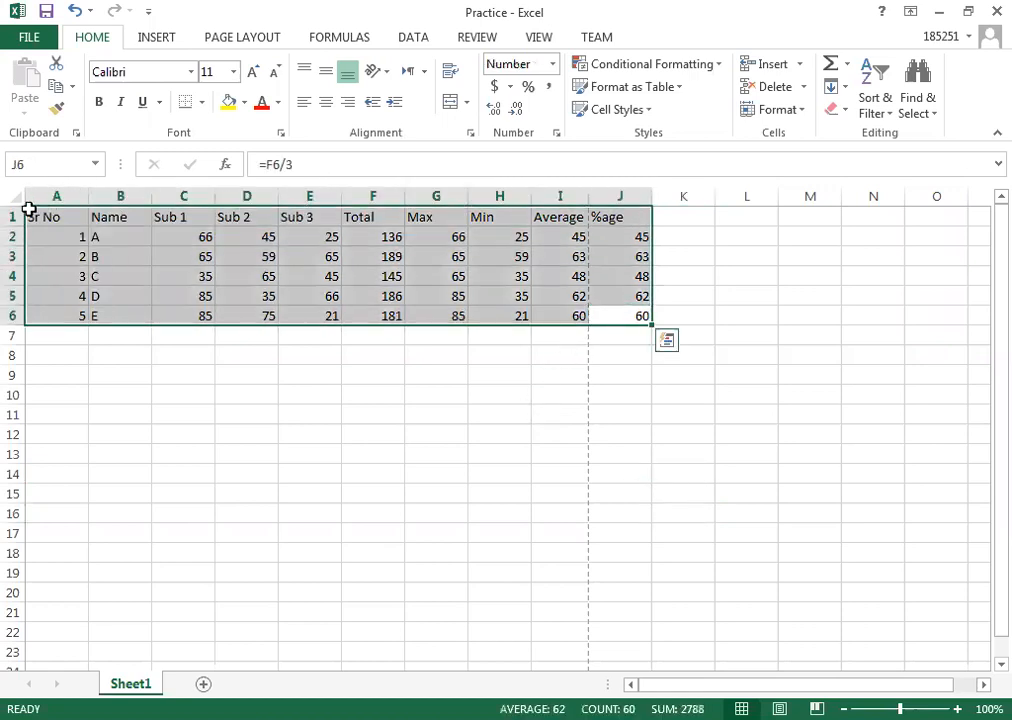
pyautogui.click(202, 104)
pyautogui.click(228, 271)
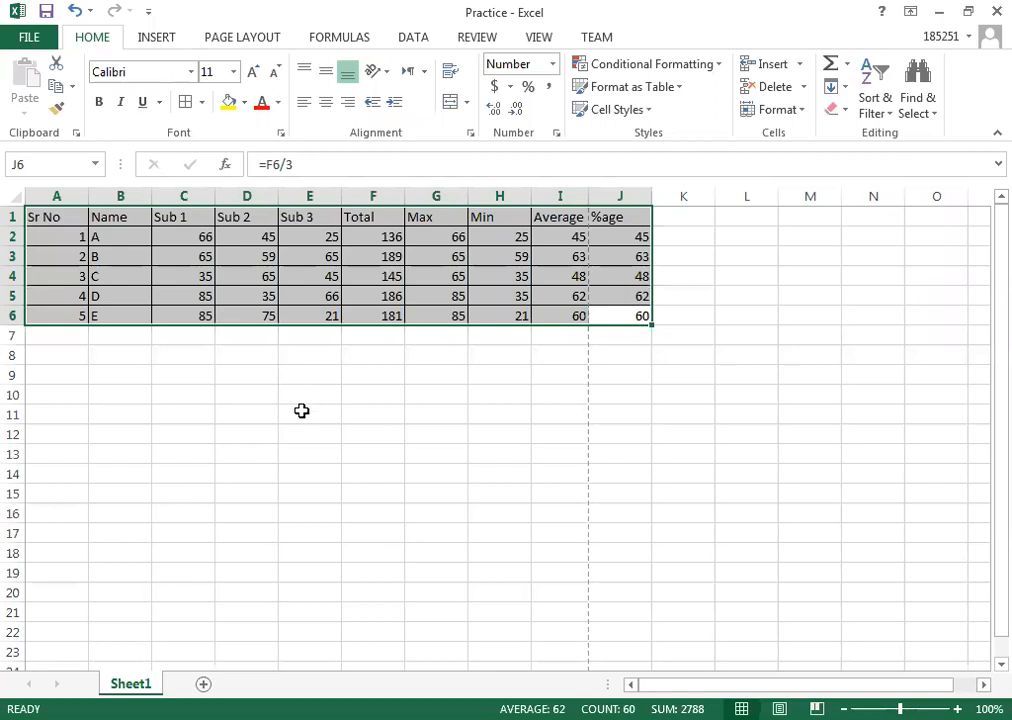
# - Remove the borders from A1:J6 with No Border, reapply All Borders and deselect the range
pyautogui.click(202, 104)
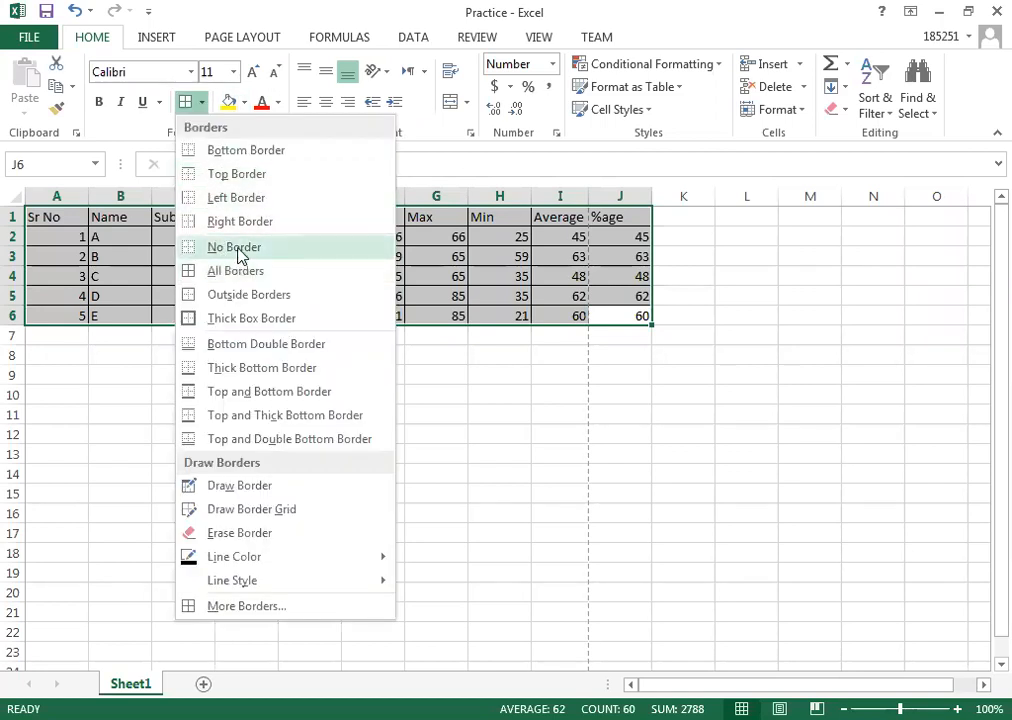
pyautogui.click(238, 250)
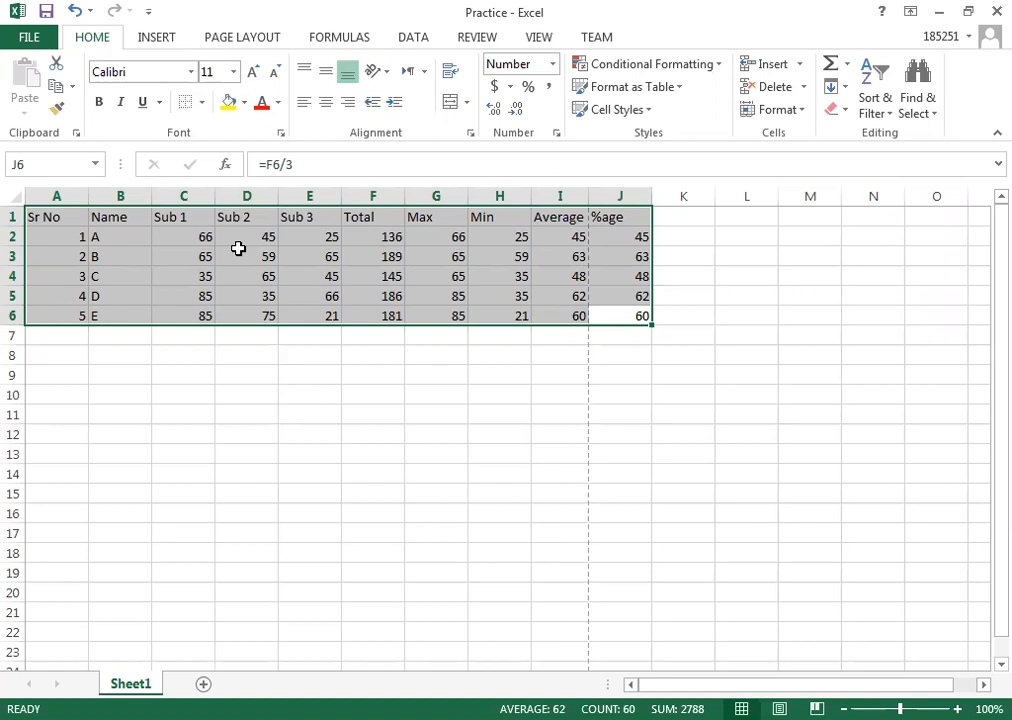
pyautogui.click(202, 103)
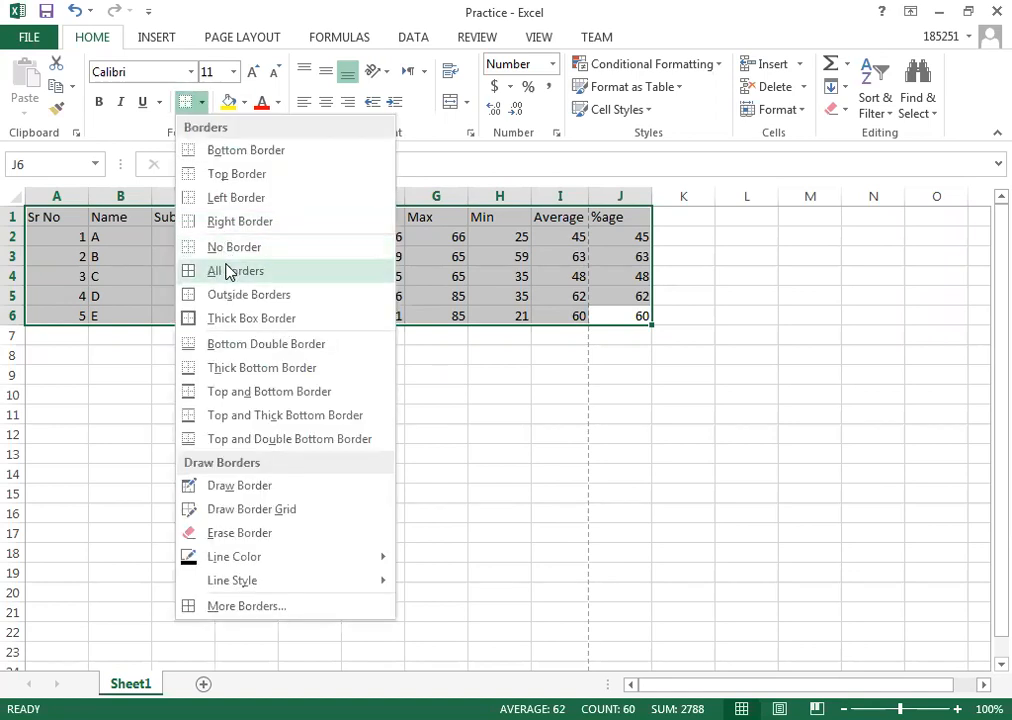
pyautogui.click(228, 271)
pyautogui.click(504, 456)
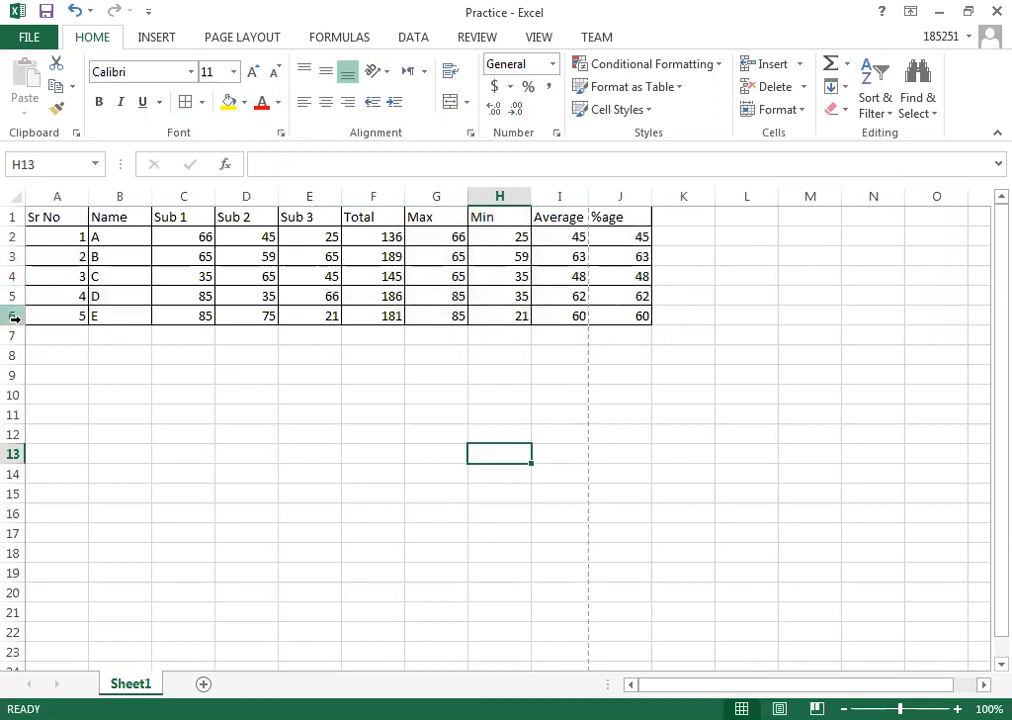
# - Examine the bordered marks table in the print preview and return to the worksheet
pyautogui.hotkey('ctrl', 'p')
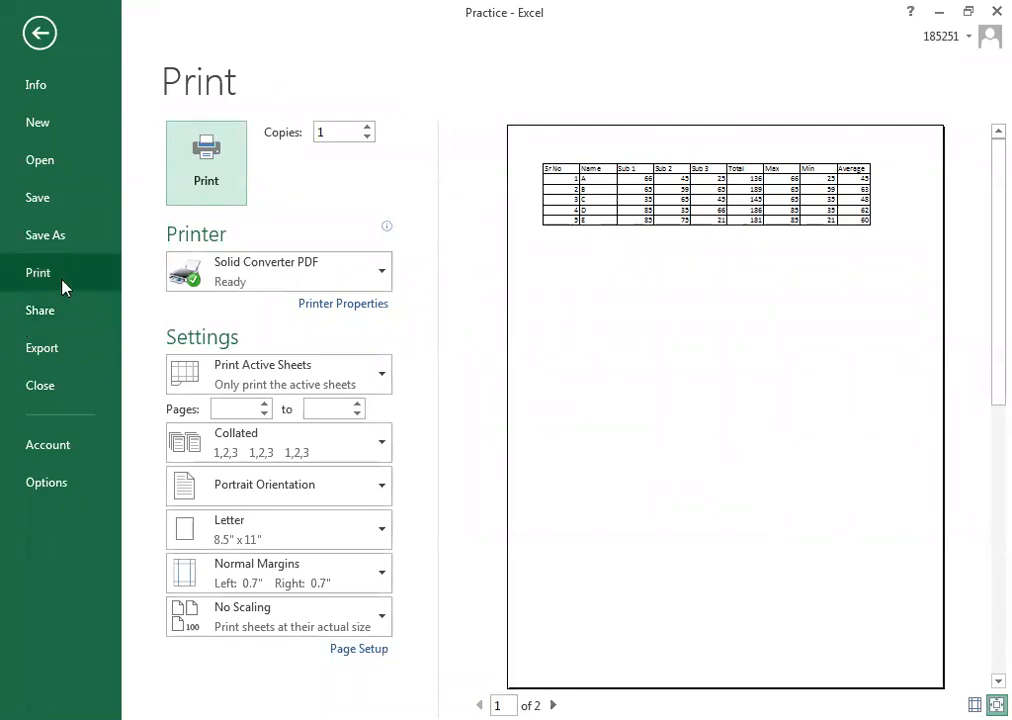
pyautogui.press('Escape')
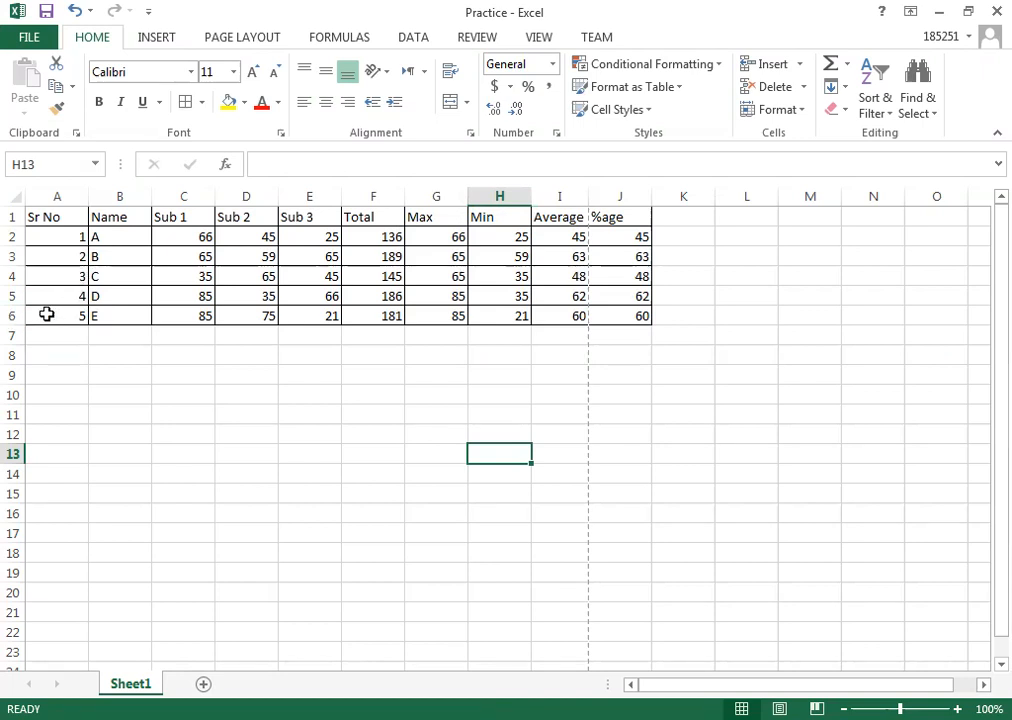
pyautogui.hotkey('ctrl', 'p')
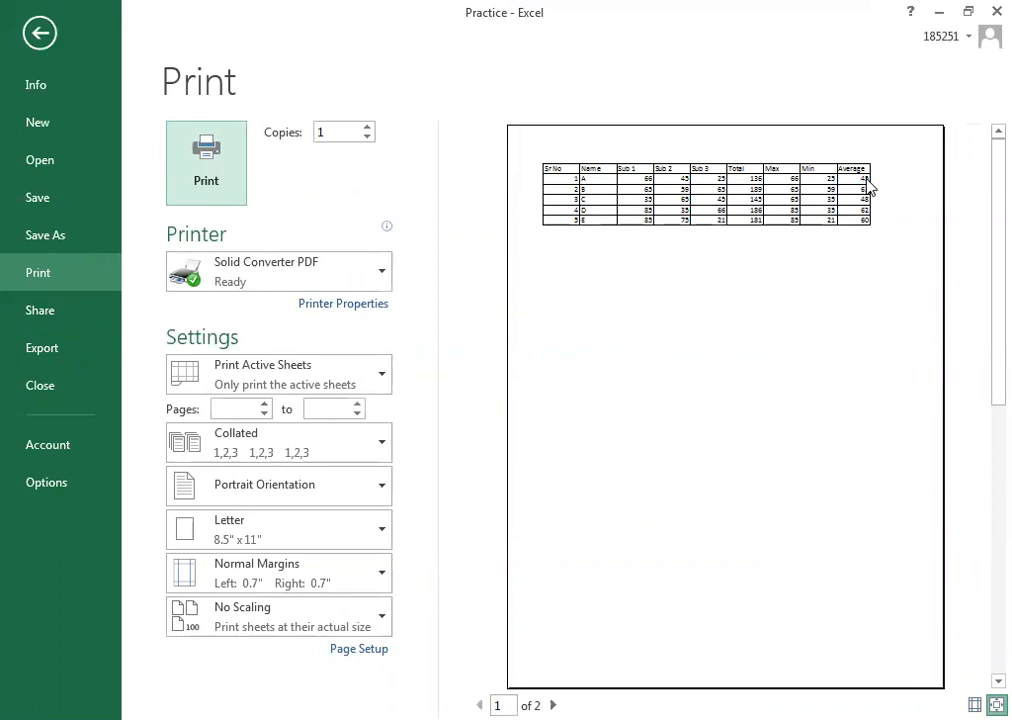
pyautogui.press('Escape')
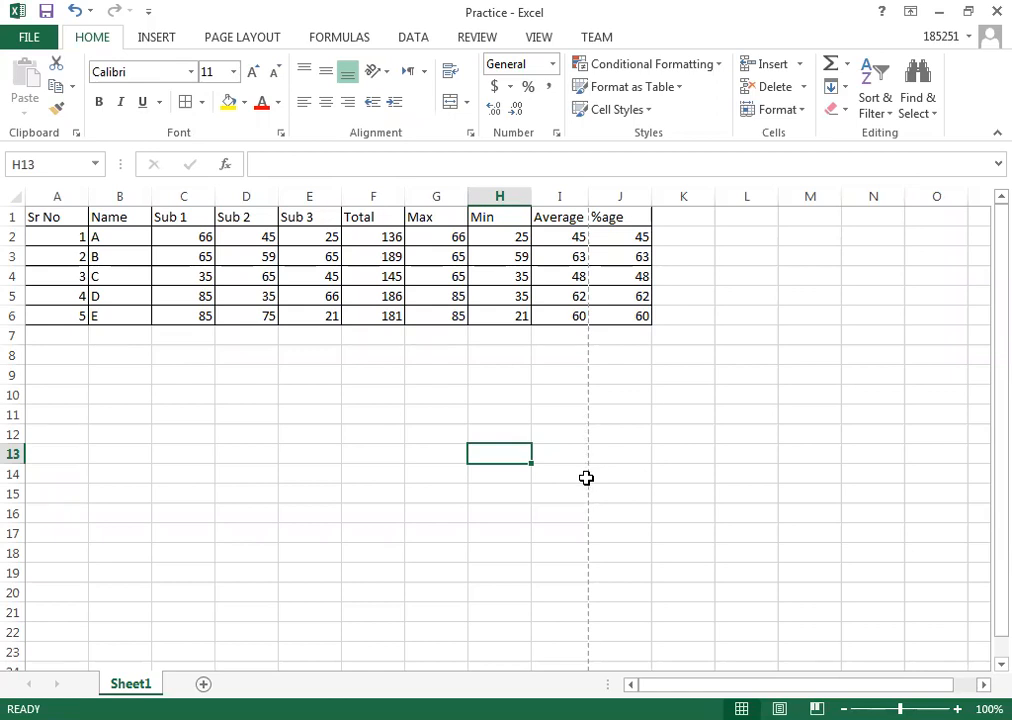
pyautogui.click(708, 370)
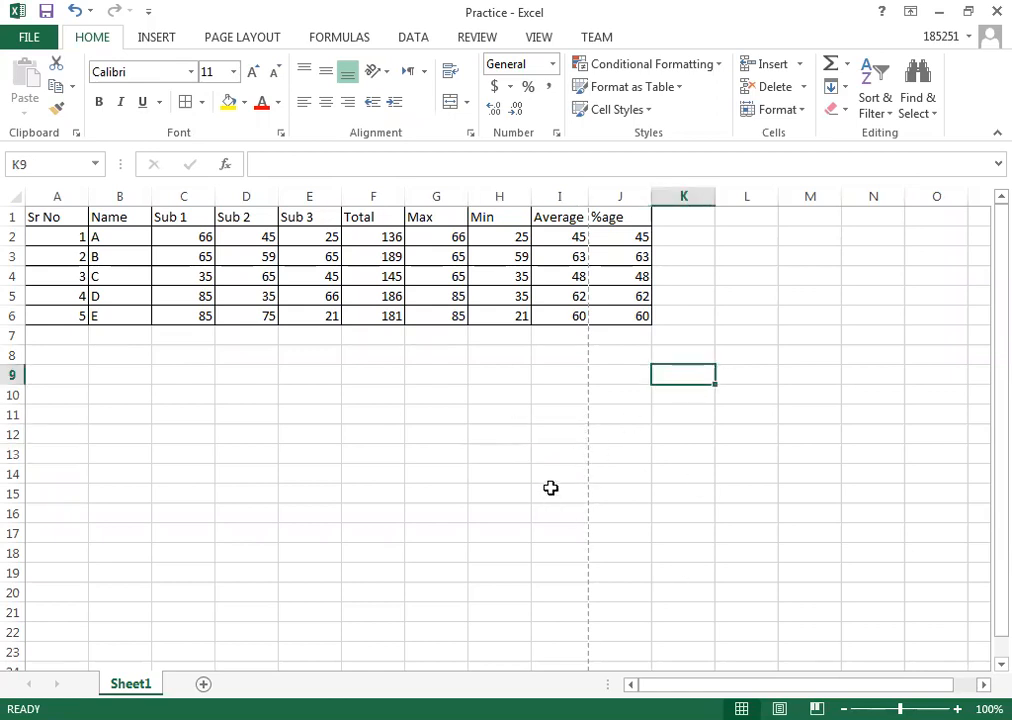
pyautogui.hotkey('ctrl', 'p')
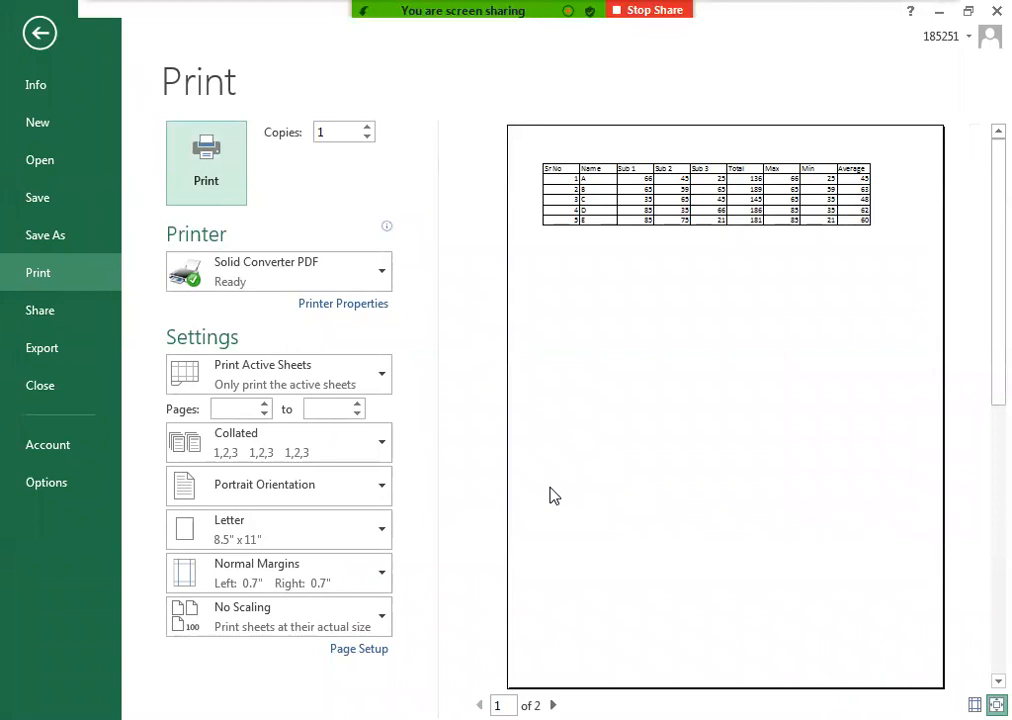
pyautogui.press('Escape')
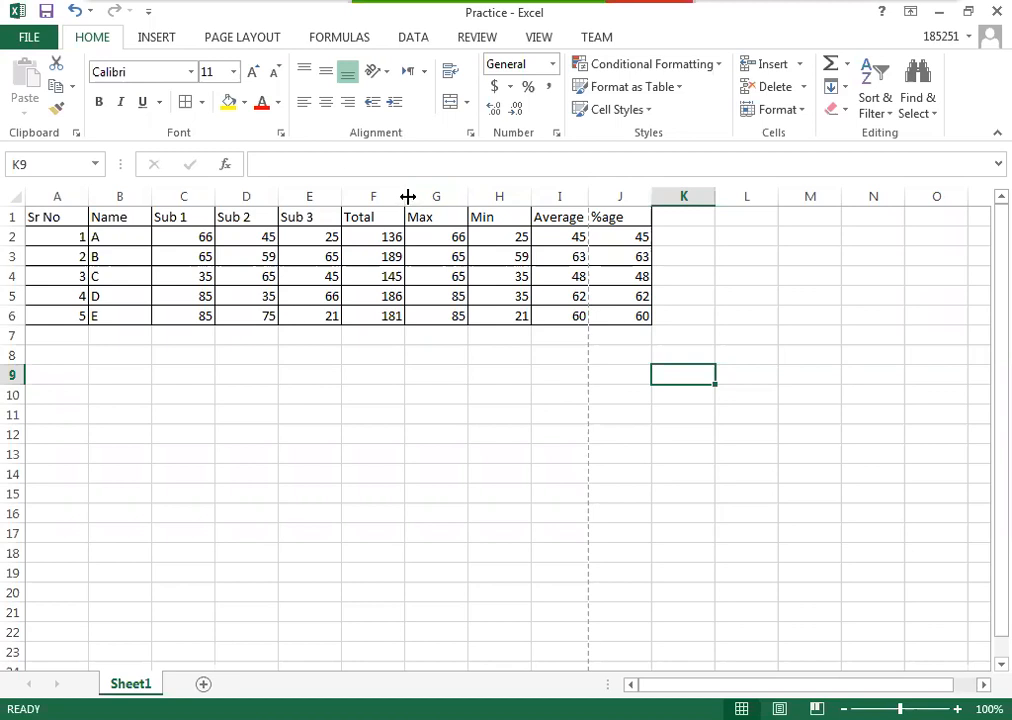
# - Narrow the Total and Max columns so the %age column fits on the first page, and check the print preview
pyautogui.moveTo(408, 197); pyautogui.dragTo(374, 197)
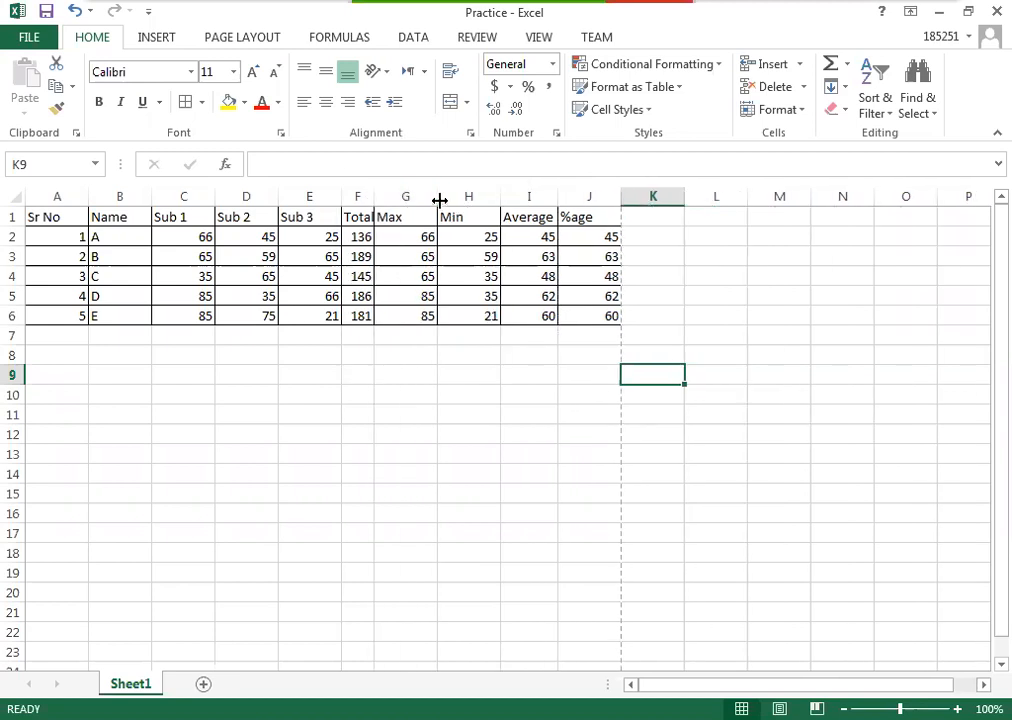
pyautogui.moveTo(439, 200); pyautogui.dragTo(409, 199)
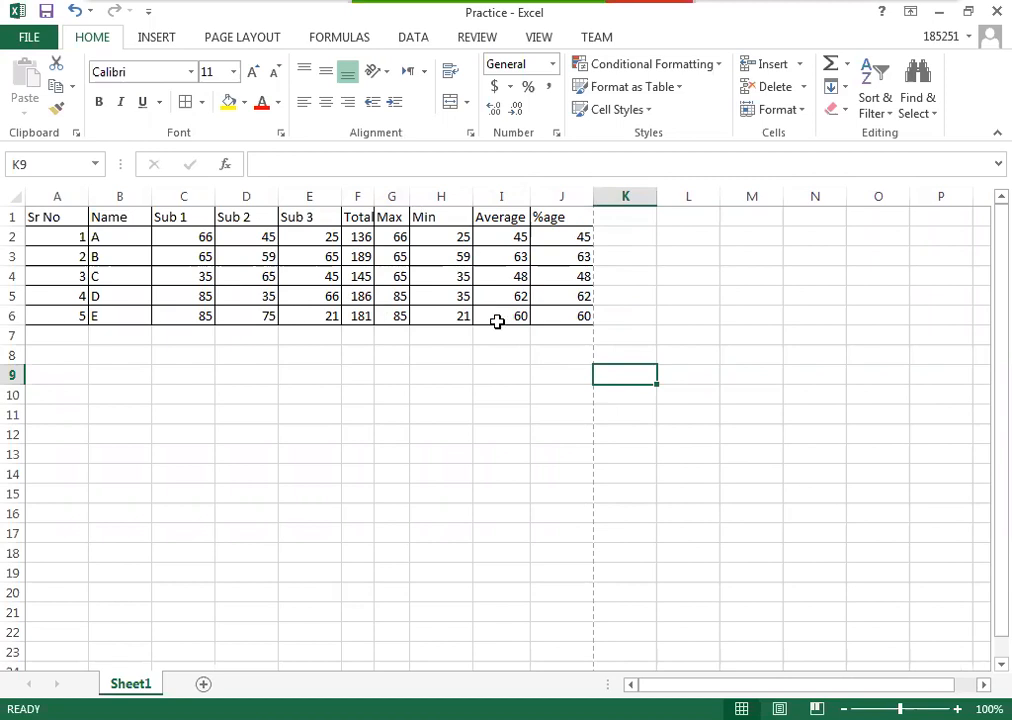
pyautogui.hotkey('ctrl', 'p')
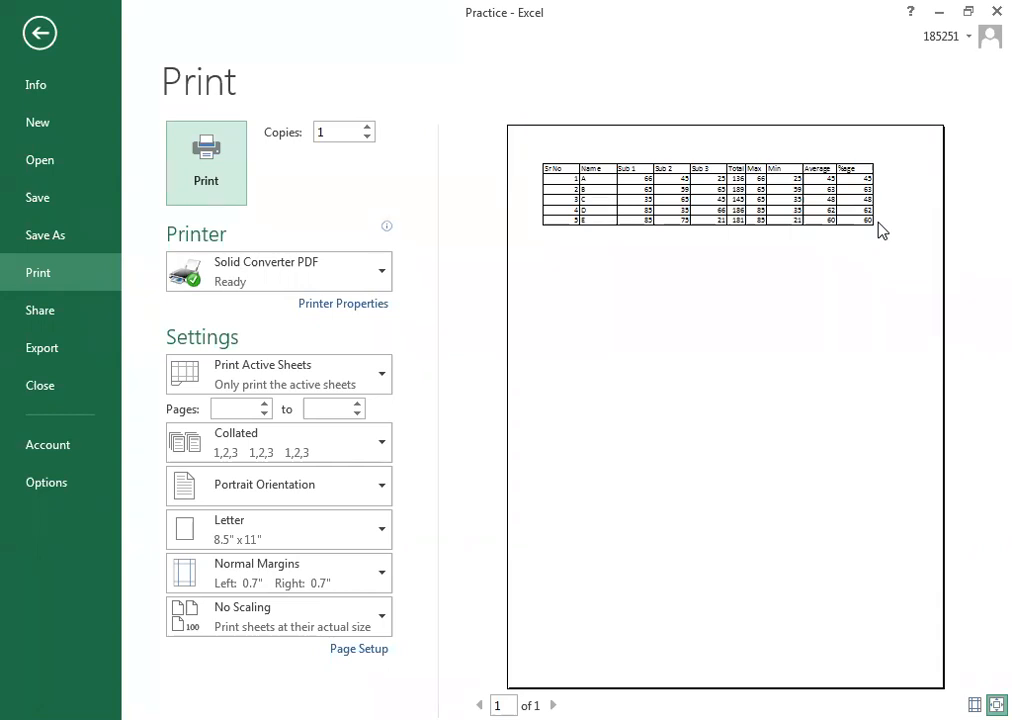
pyautogui.press('Escape')
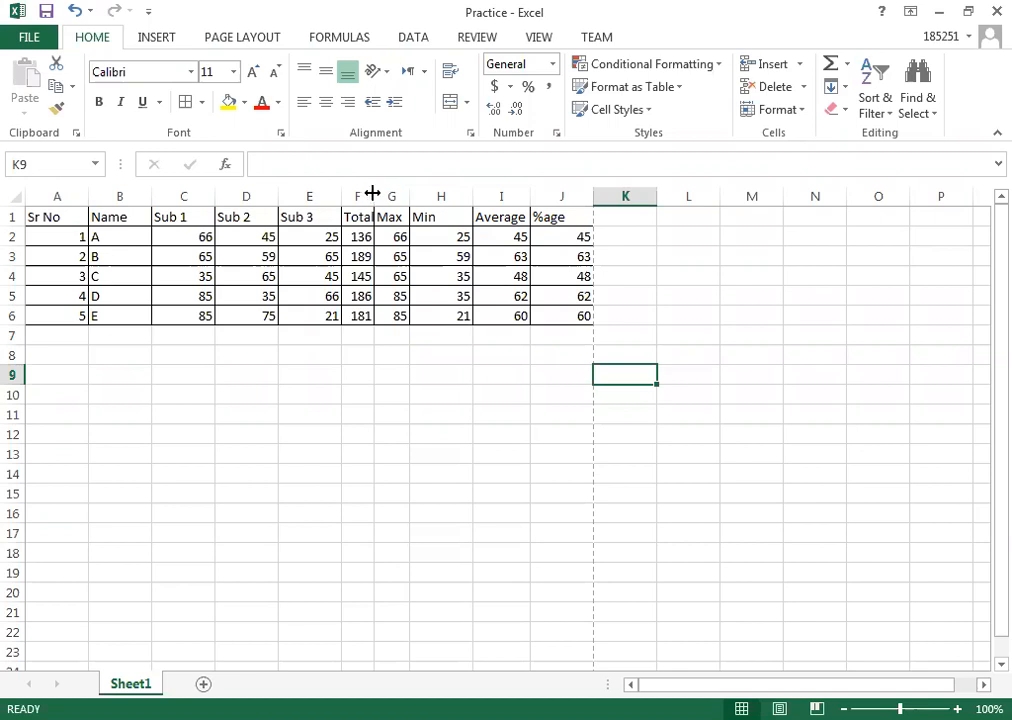
# - Narrow the Total column further, and AutoFit the Total, Min and %age columns to their contents
pyautogui.moveTo(372, 193); pyautogui.dragTo(347, 195)
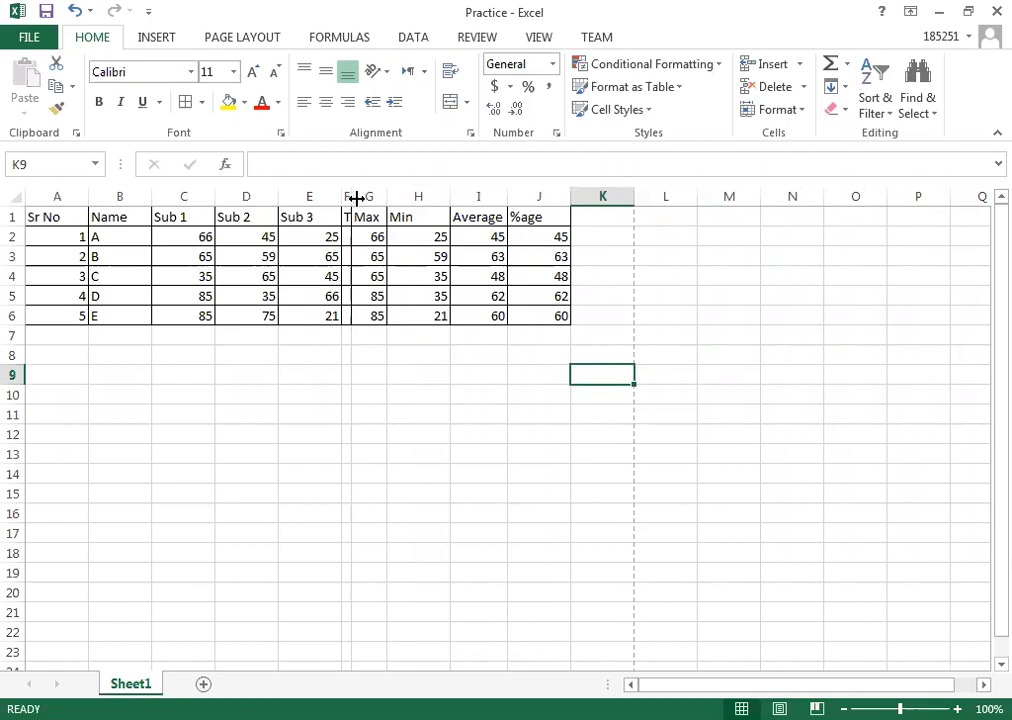
pyautogui.doubleClick(351, 198)
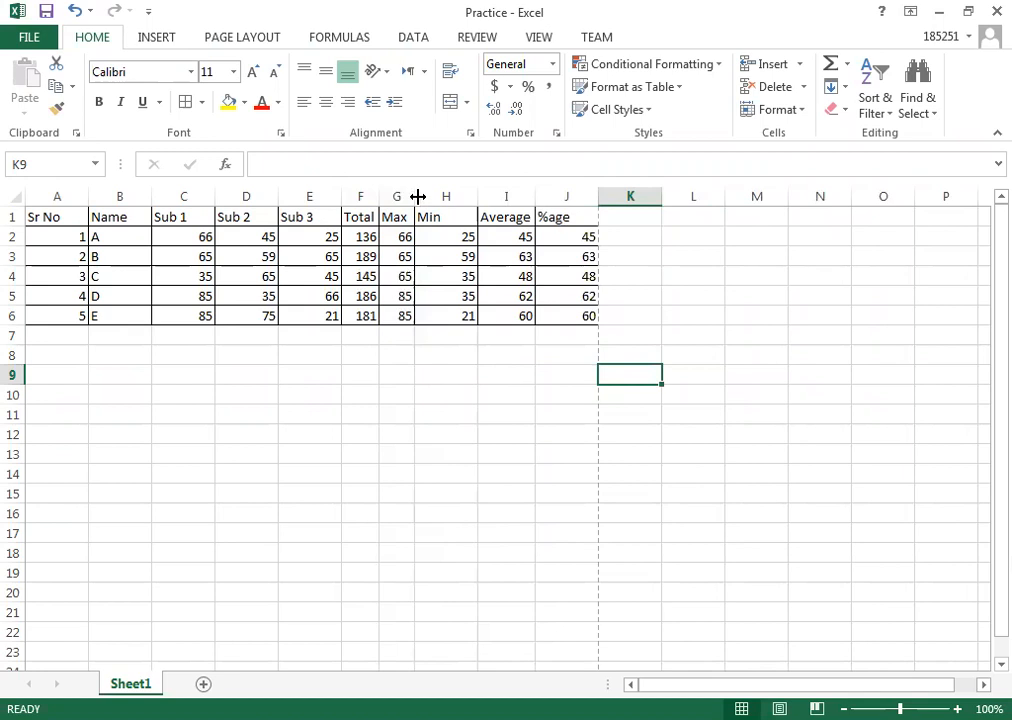
pyautogui.doubleClick(478, 194)
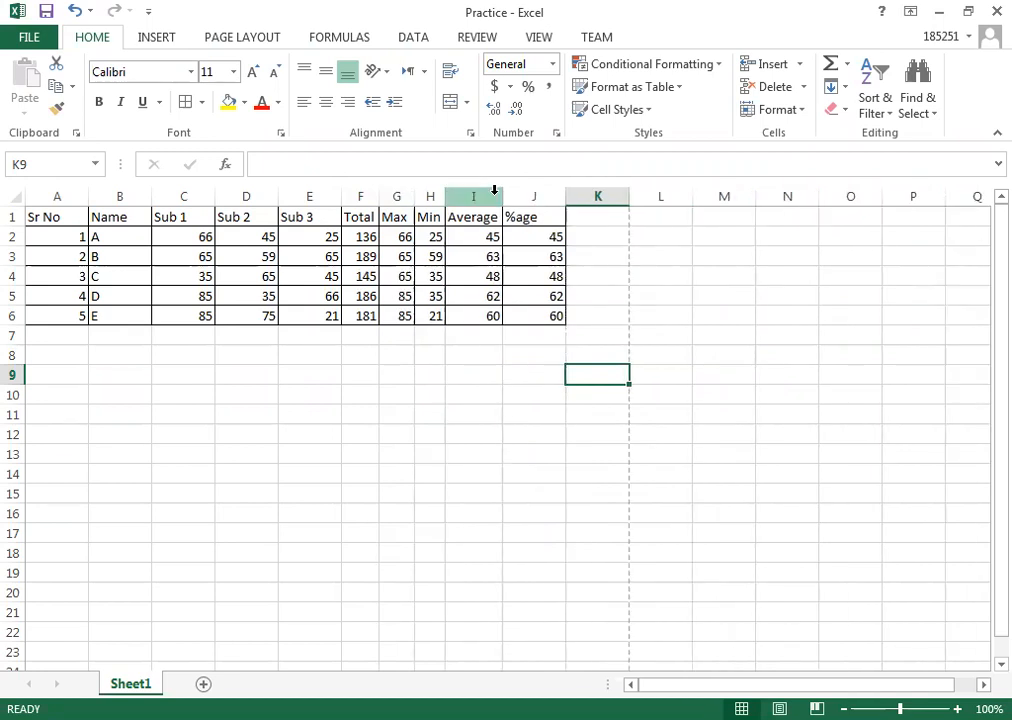
pyautogui.doubleClick(567, 197)
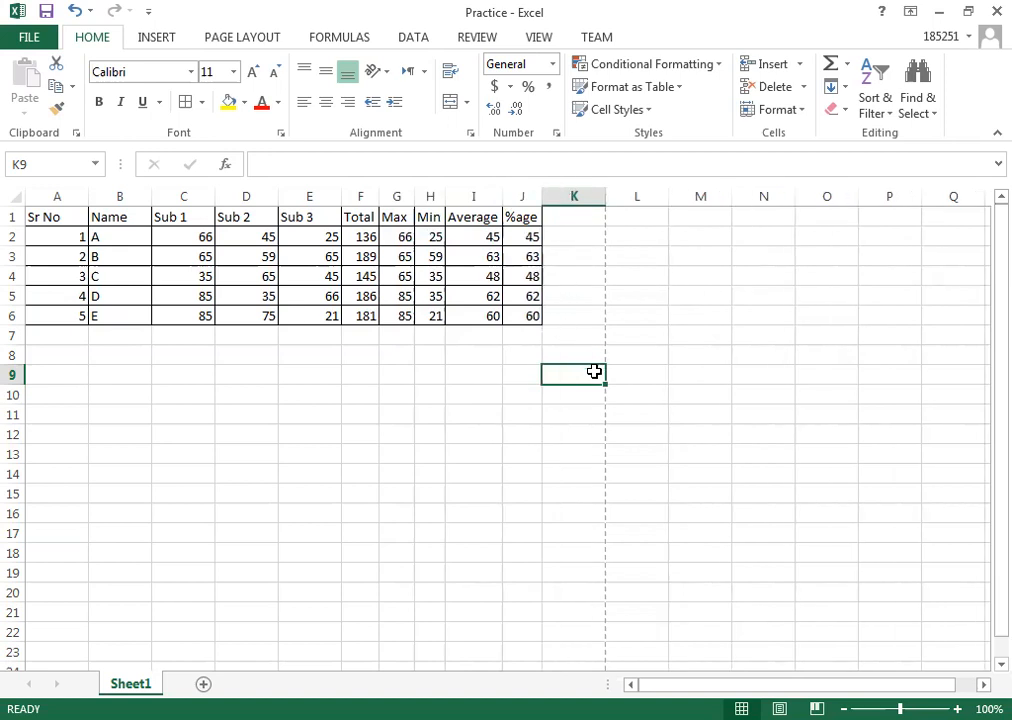
pyautogui.click(578, 215)
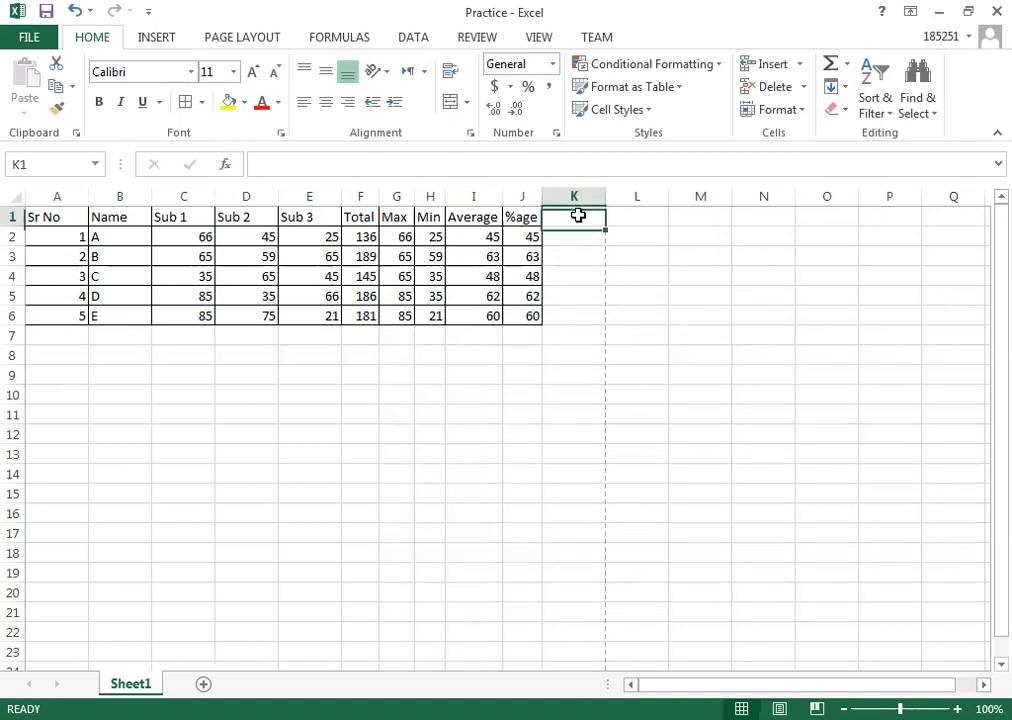
pyautogui.moveTo(578, 215); pyautogui.dragTo(576, 272)
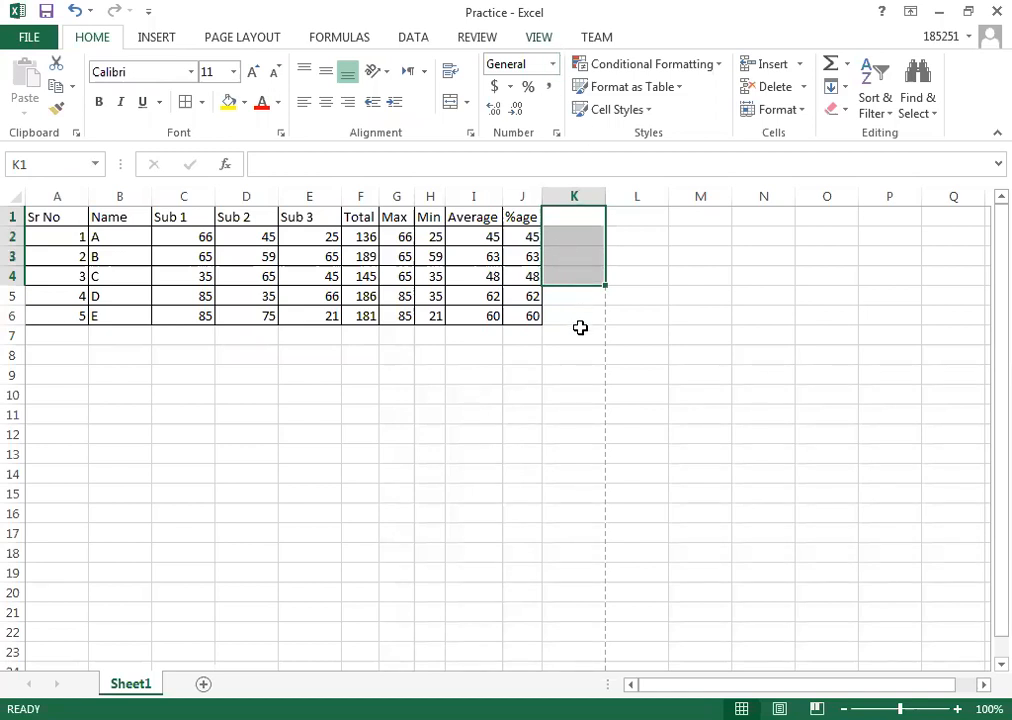
# - Undo the recent width changes to the %age, Min, Max and Total columns
pyautogui.hotkey('ctrl', 'z')
pyautogui.hotkey('ctrl', 'z')
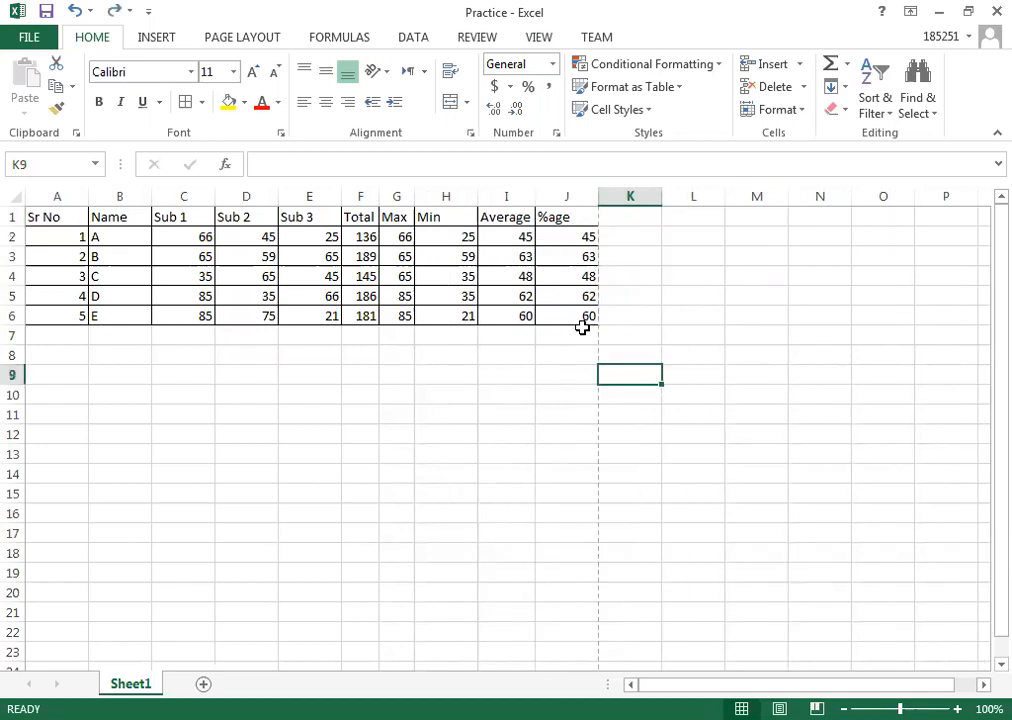
pyautogui.hotkey('ctrl', 'z')
pyautogui.hotkey('ctrl', 'z')
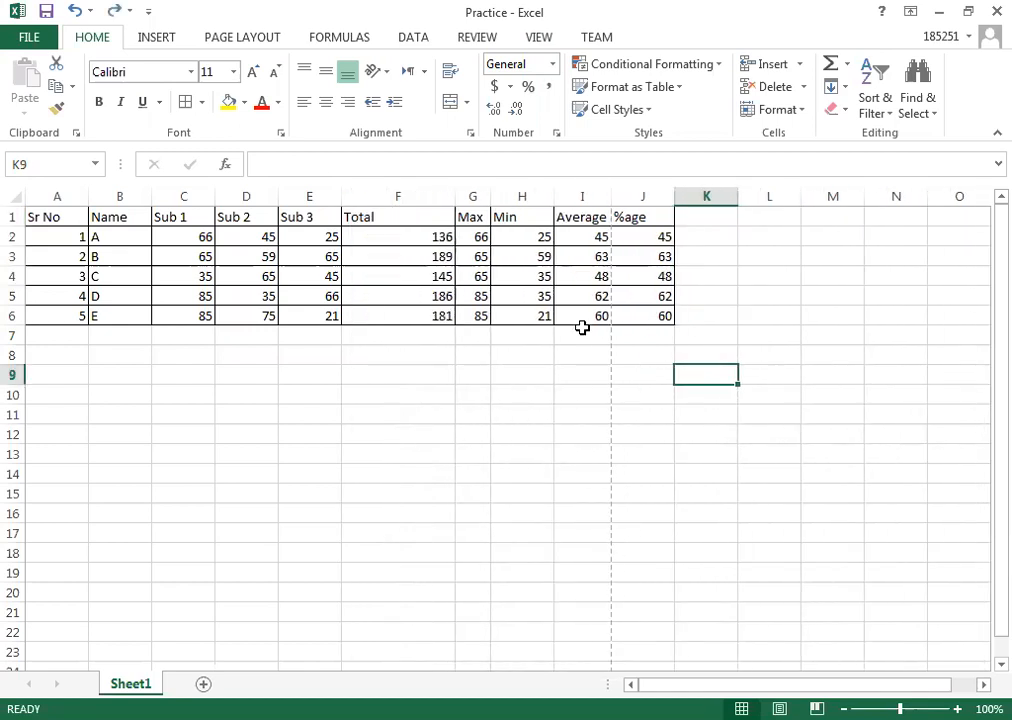
pyautogui.hotkey('ctrl', 'z')
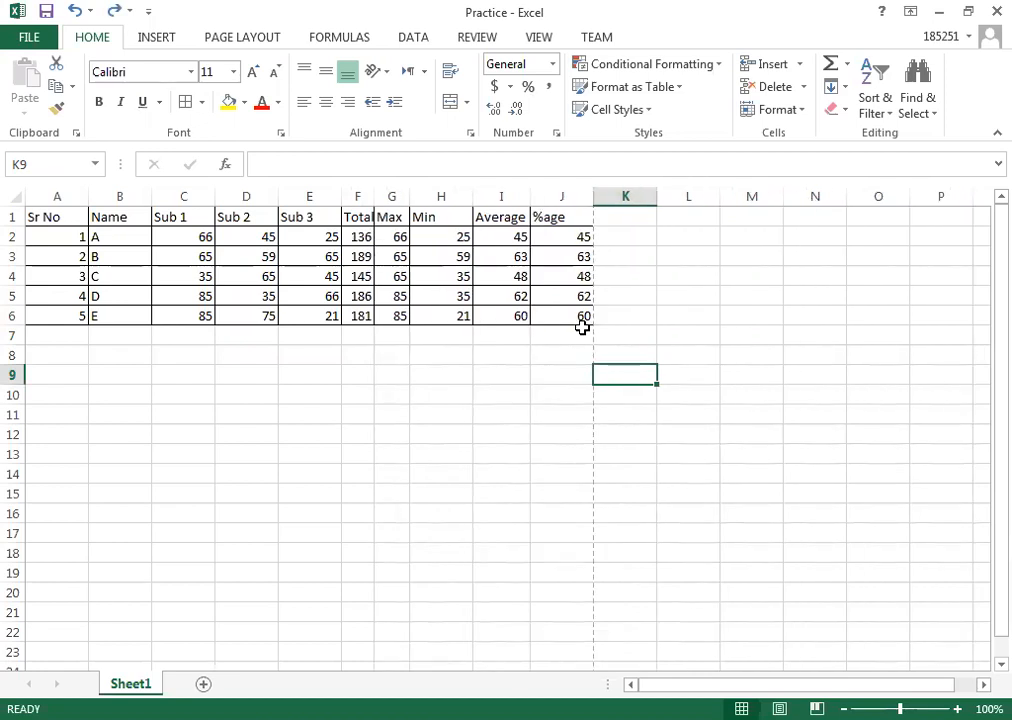
# - Redo the last undone column width change and AutoFit the Total column to its contents
pyautogui.hotkey('ctrl', 'y')
pyautogui.click(566, 410)
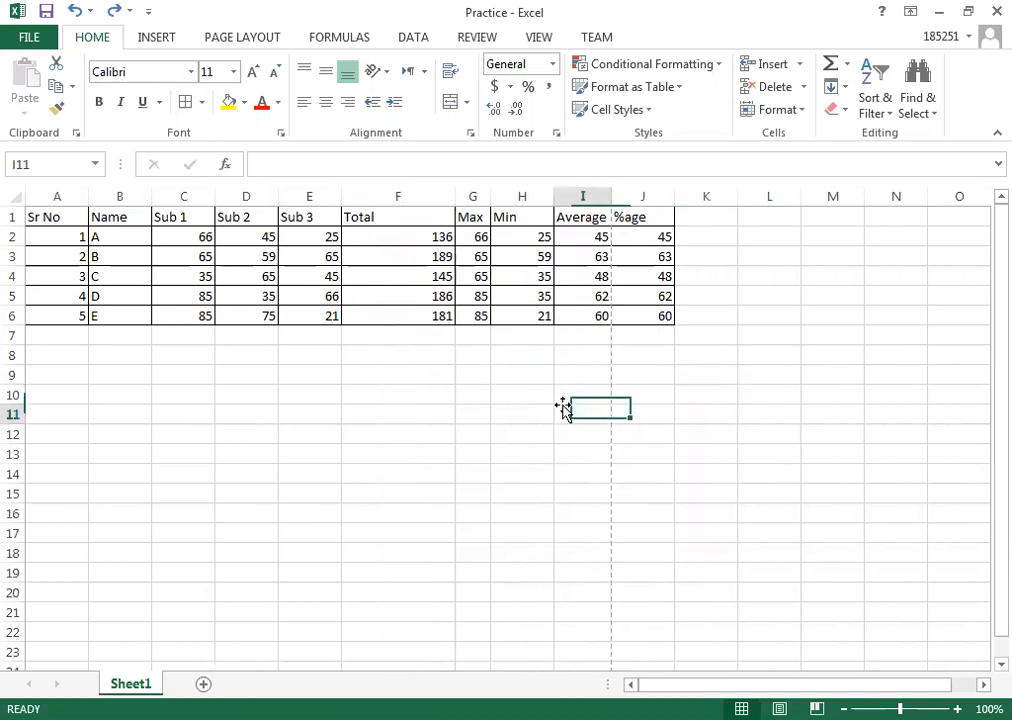
pyautogui.doubleClick(457, 198)
# - Format the marks range A1:J6 as a table with headers, using the orange Medium style with banded rows
pyautogui.moveTo(590, 317); pyautogui.dragTo(523, 301)
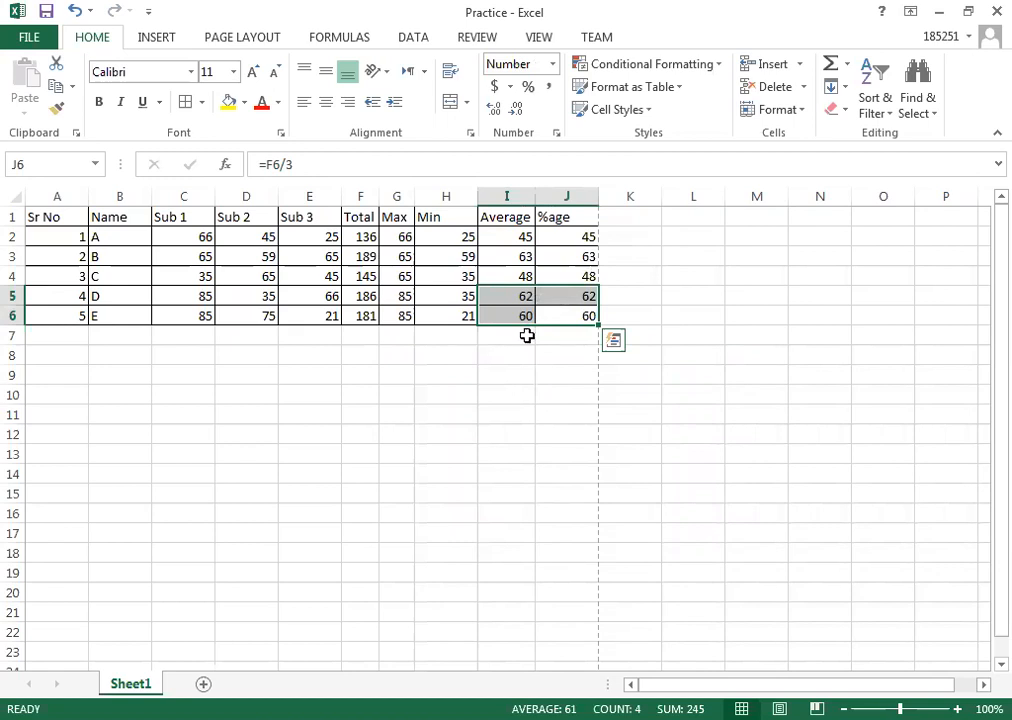
pyautogui.click(565, 417)
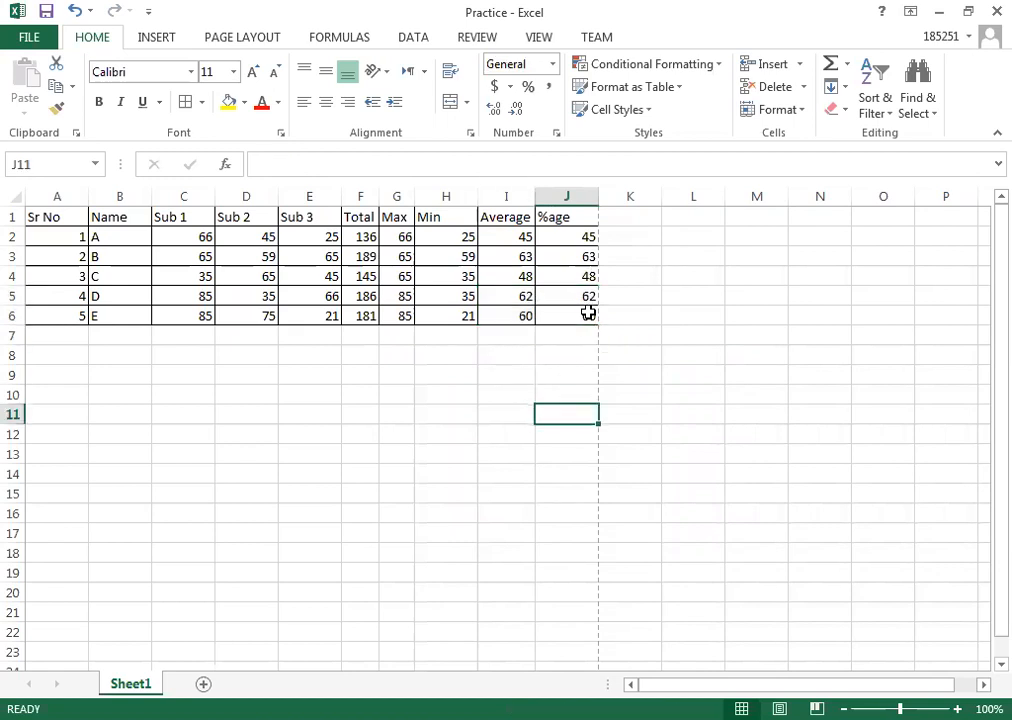
pyautogui.moveTo(586, 315); pyautogui.dragTo(68, 214)
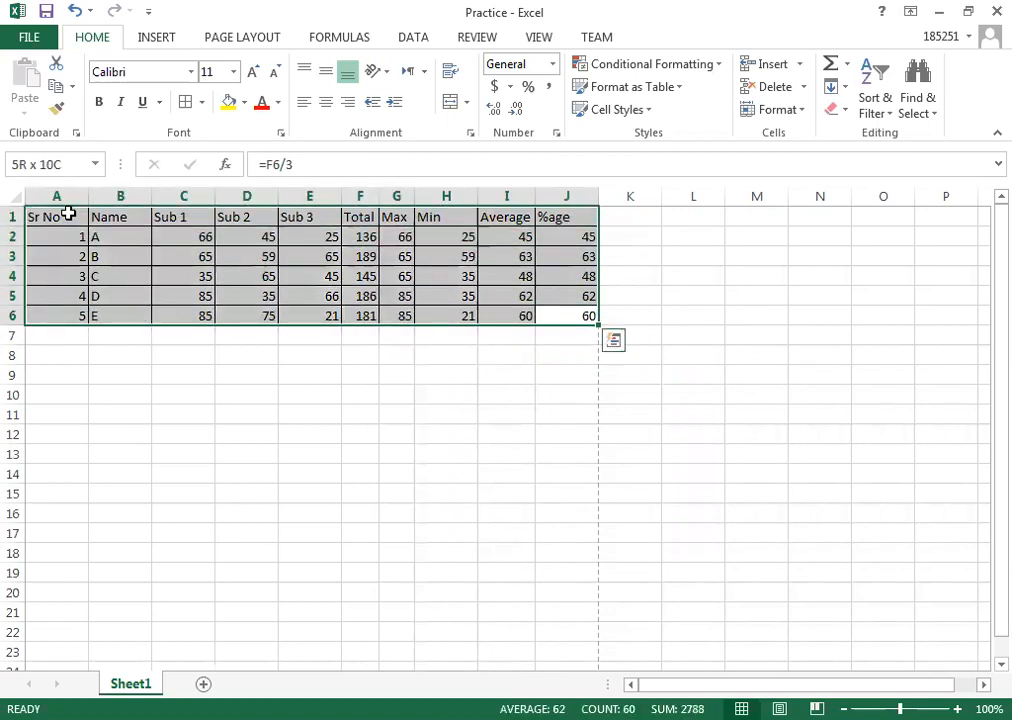
pyautogui.click(680, 89)
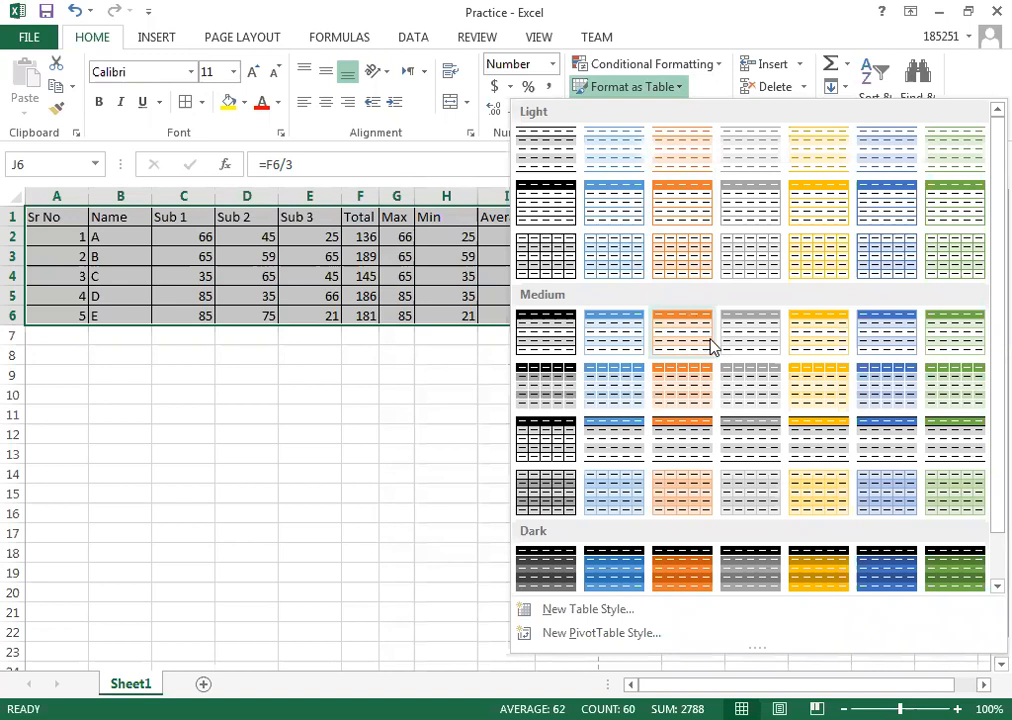
pyautogui.click(682, 342)
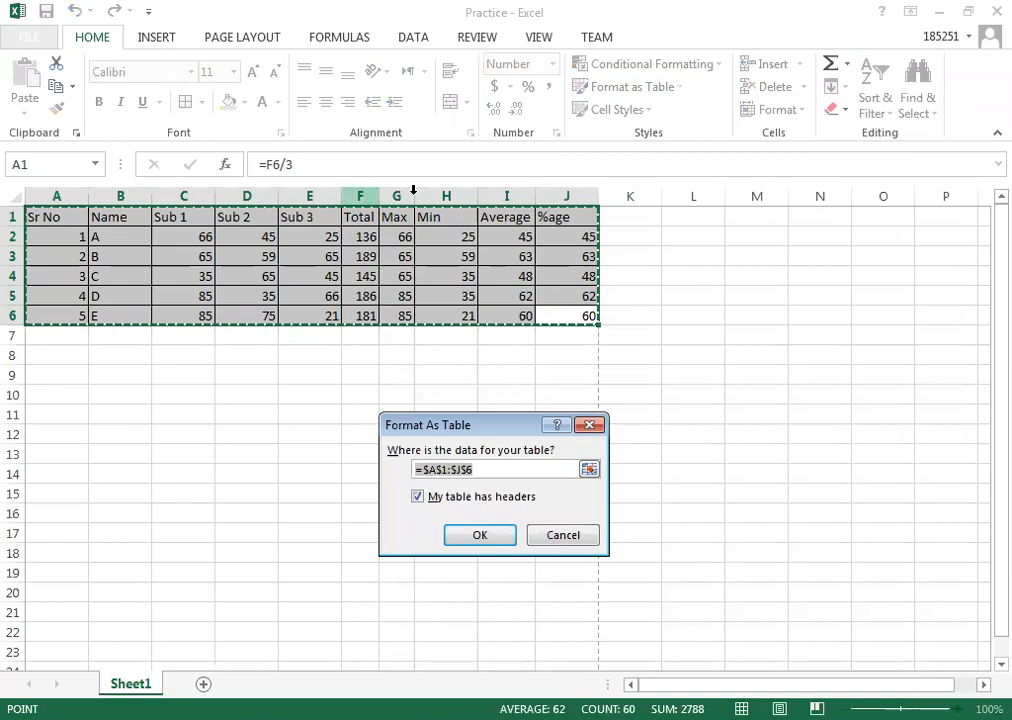
pyautogui.click(742, 229)
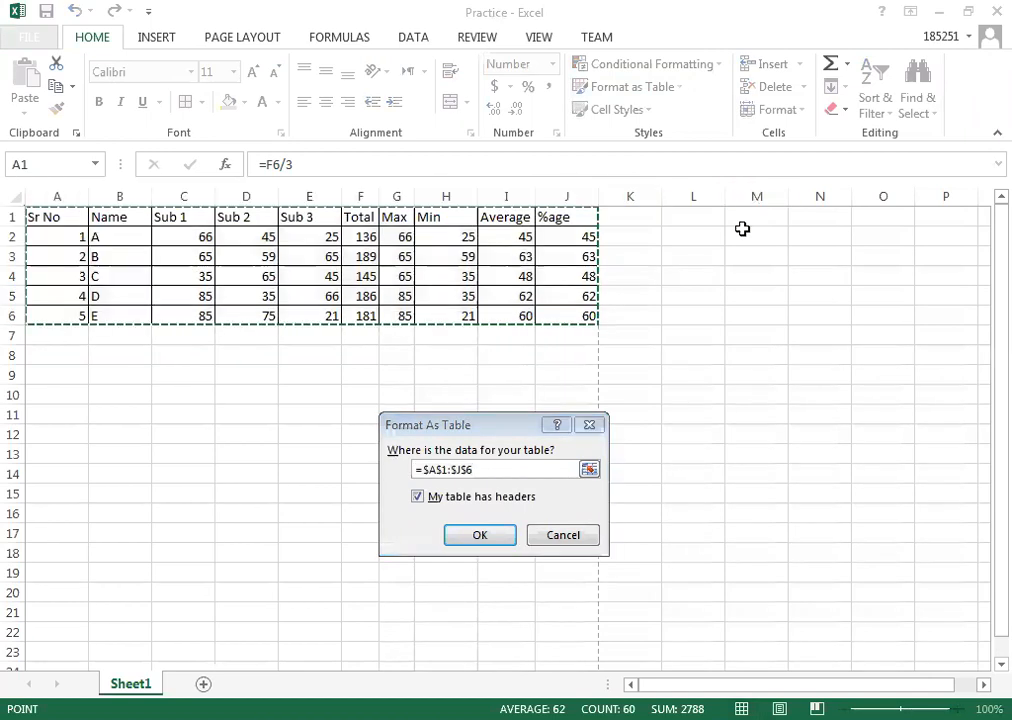
pyautogui.click(501, 542)
pyautogui.click(488, 543)
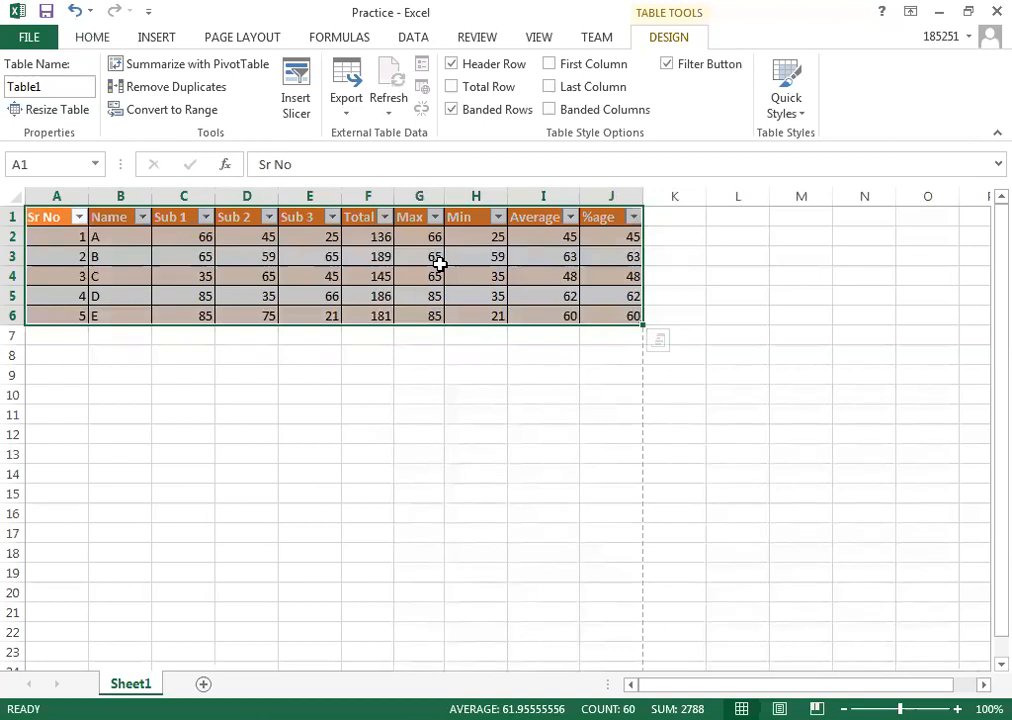
pyautogui.click(91, 40)
pyautogui.click(614, 374)
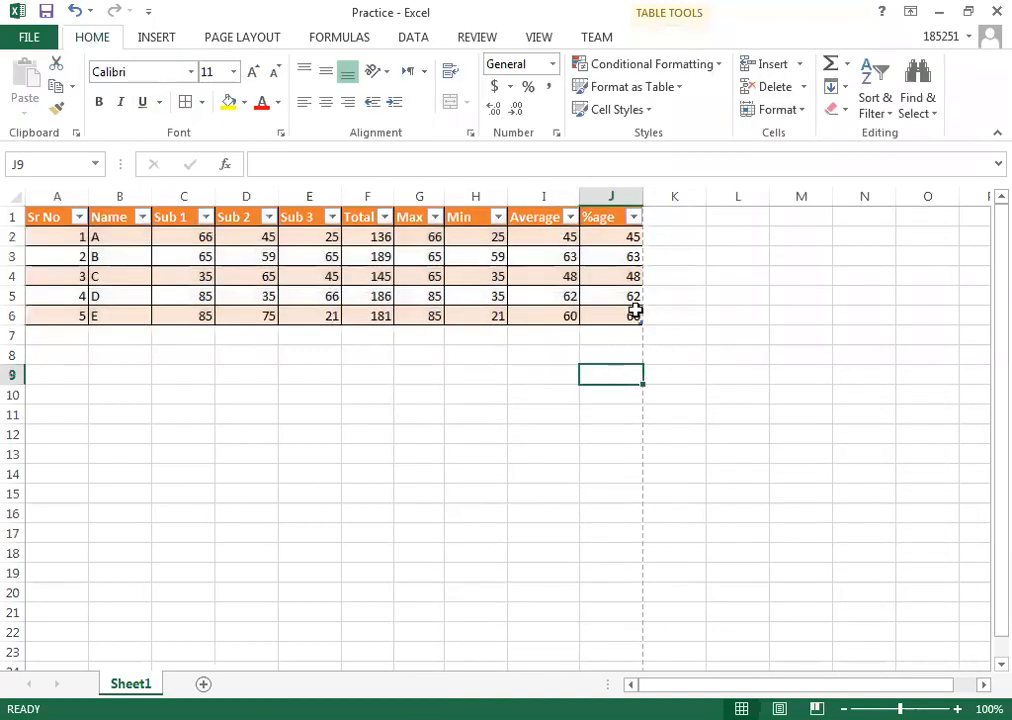
# - Restyle the marks table A1:J6 with the blue Medium style that fills all rows in banded shades
pyautogui.moveTo(635, 315); pyautogui.dragTo(61, 217)
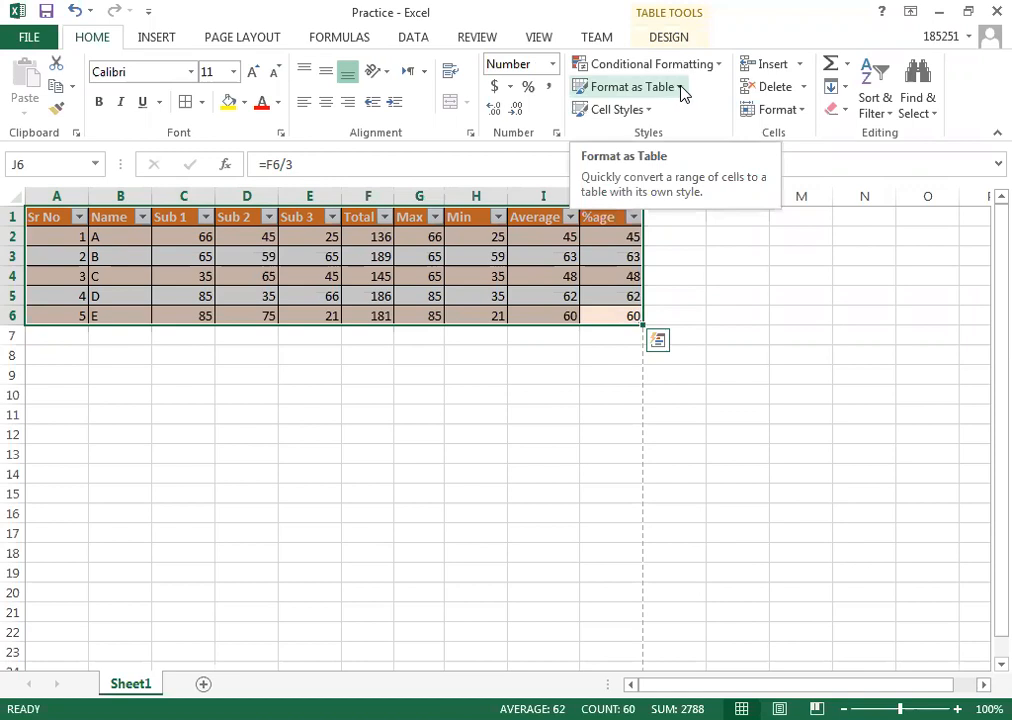
pyautogui.click(681, 88)
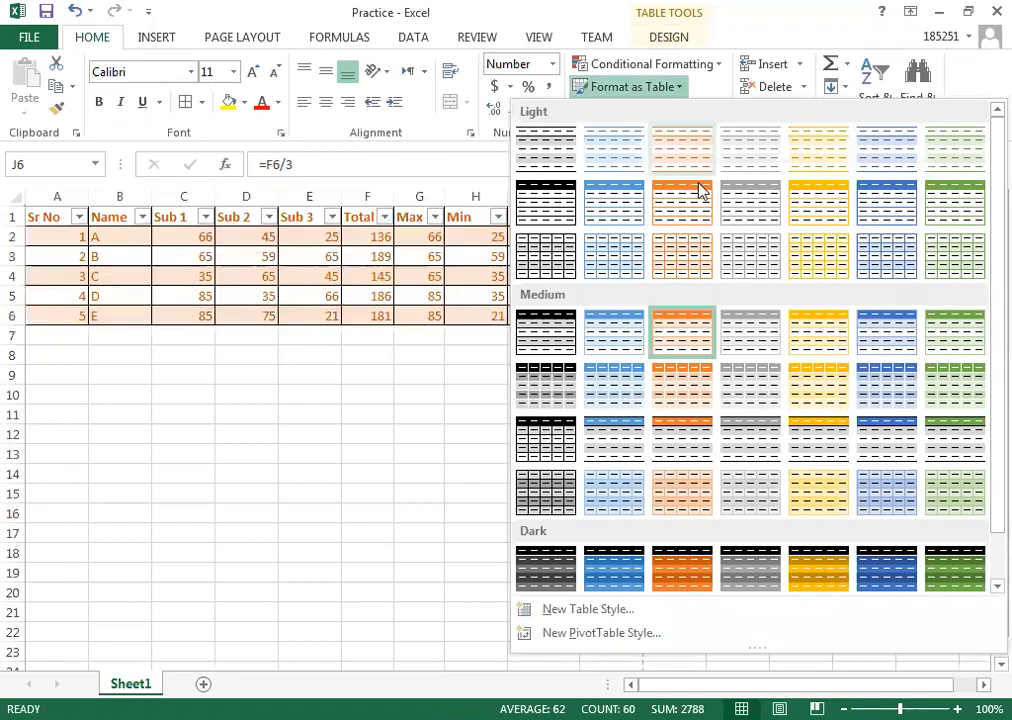
pyautogui.click(611, 392)
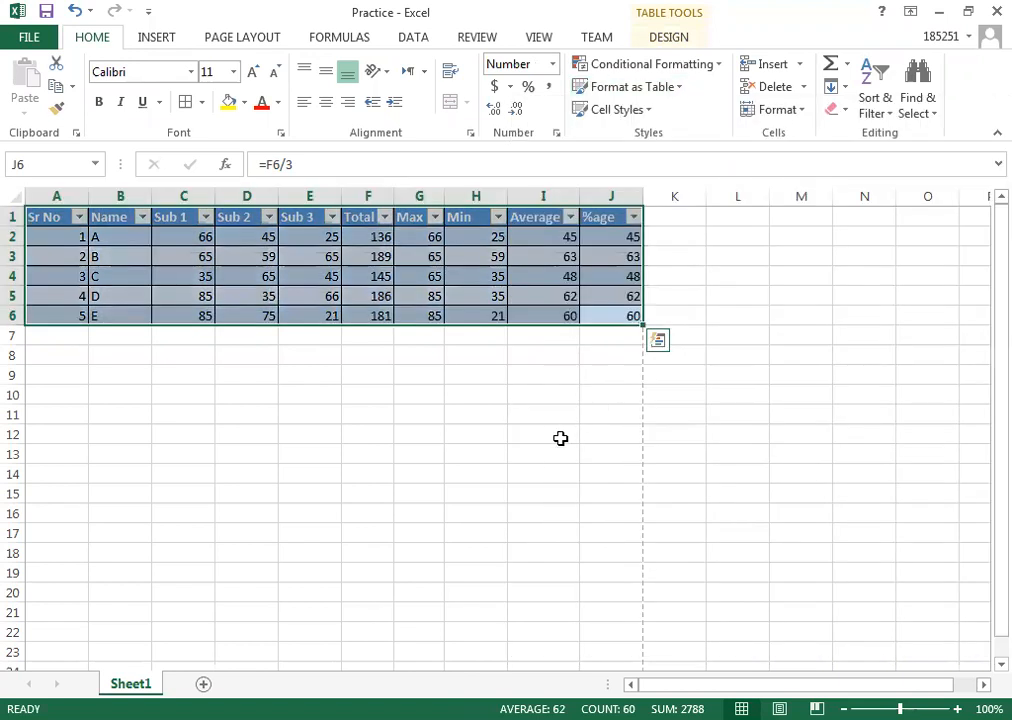
pyautogui.click(529, 451)
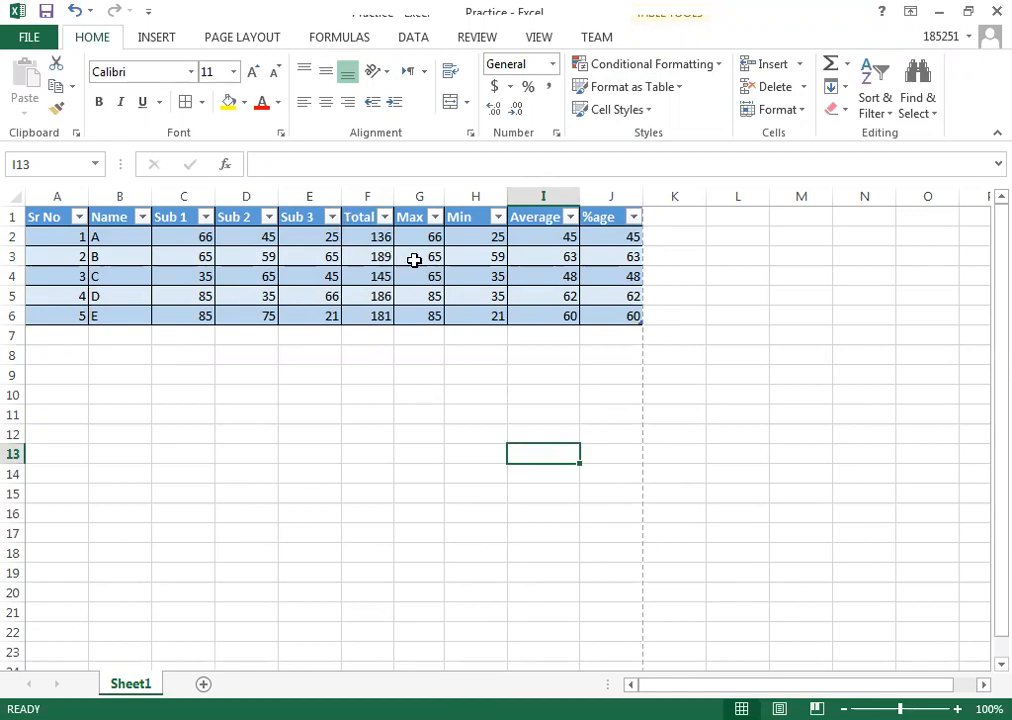
# - Clear the values in the table's Min column, cells H2 to H6
pyautogui.click(483, 258)
pyautogui.moveTo(483, 258); pyautogui.dragTo(483, 332)
pyautogui.press('Delete')
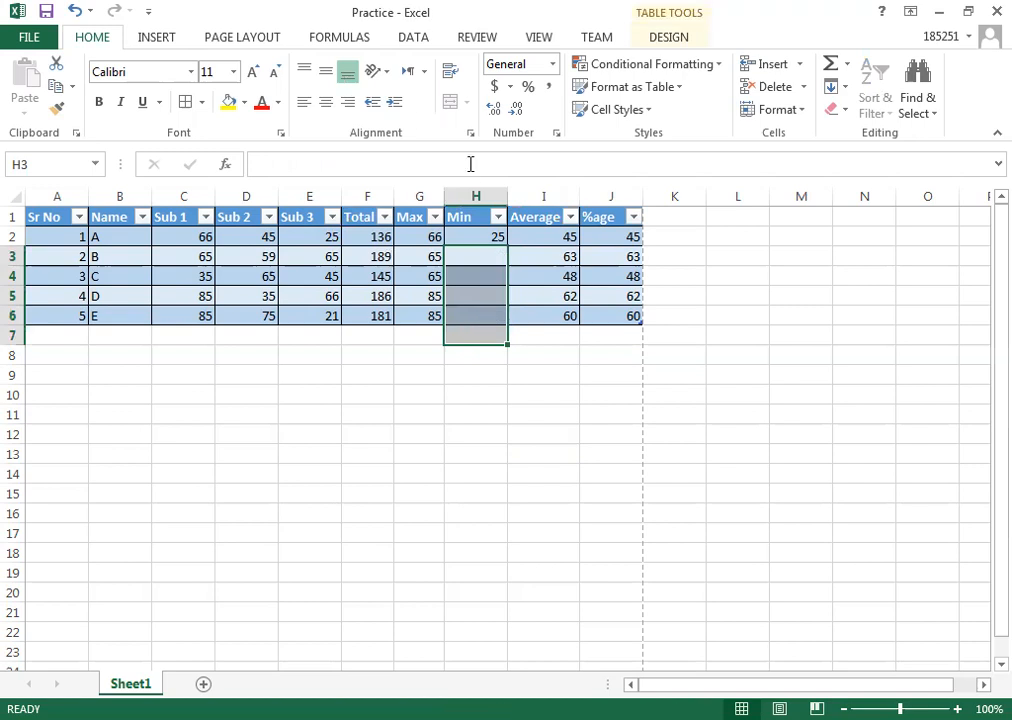
pyautogui.click(492, 238)
pyautogui.press('Delete')
pyautogui.click(483, 325)
pyautogui.click(480, 254)
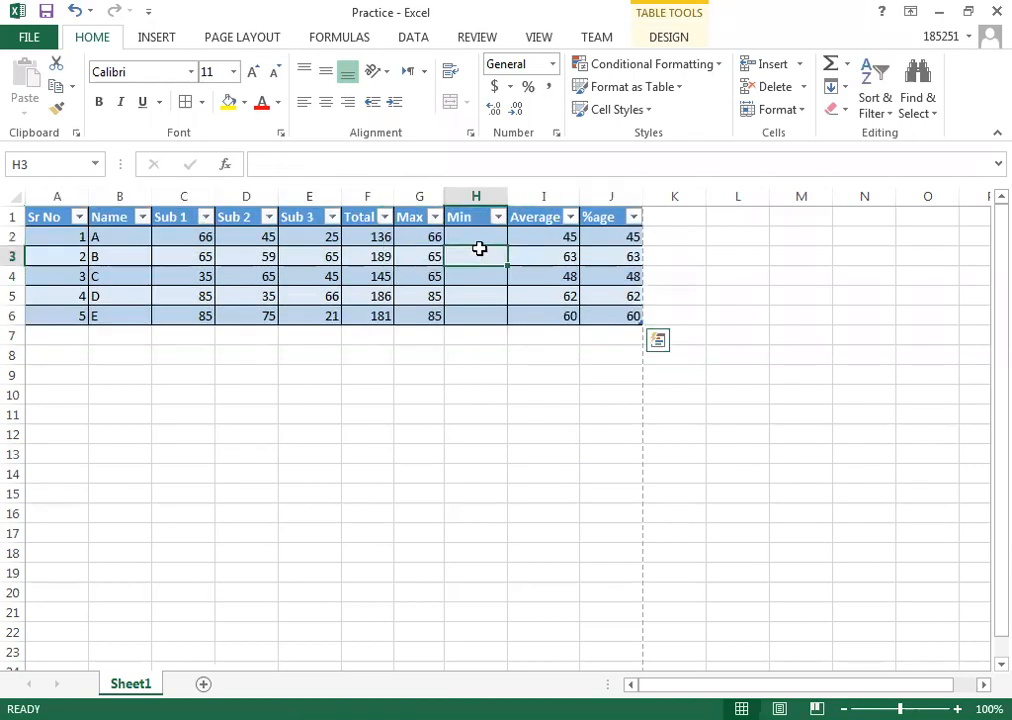
# - Enter the formula =MIN(Table1[@[Sub 1]:[Sub 3 ]]) in H2 so the table fills the Min column
pyautogui.click(470, 234)
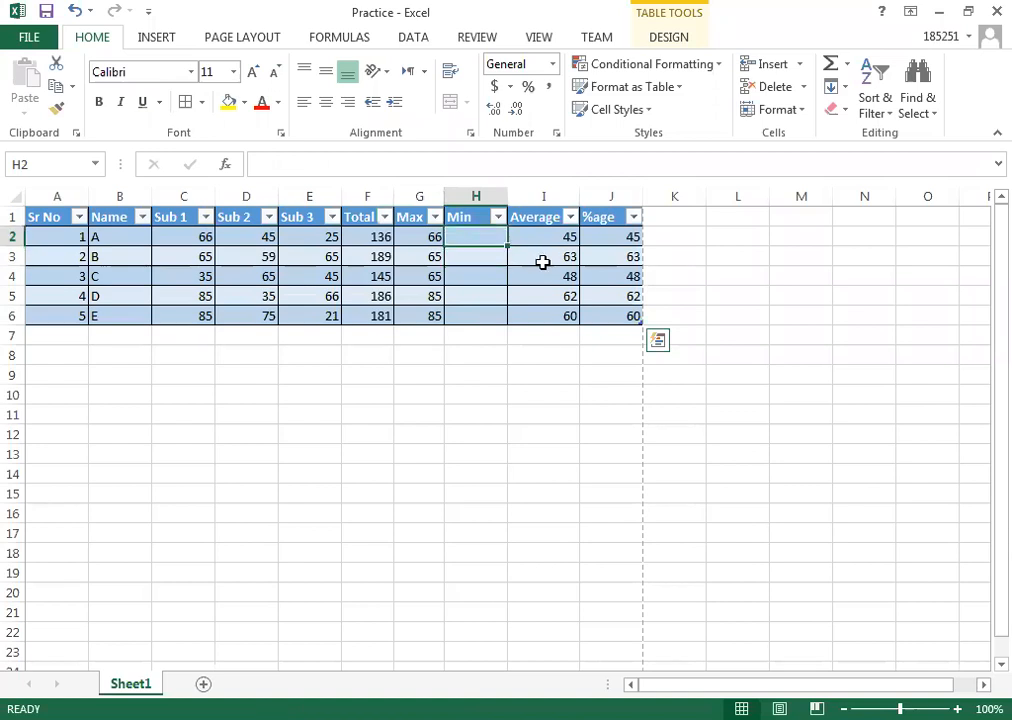
pyautogui.write('=')
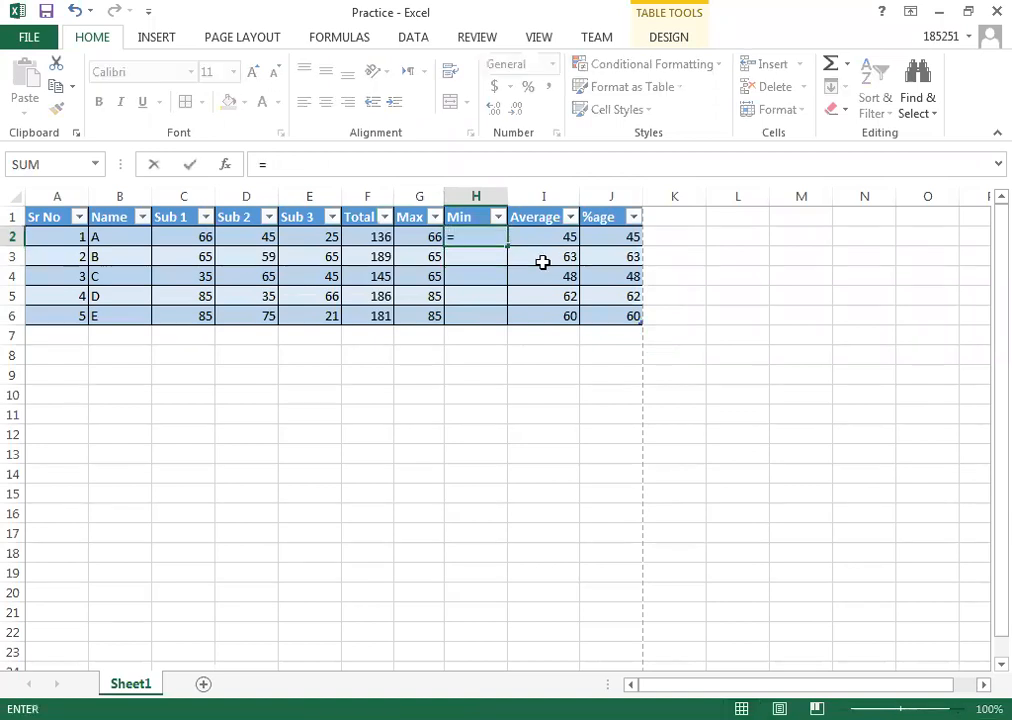
pyautogui.write('min')
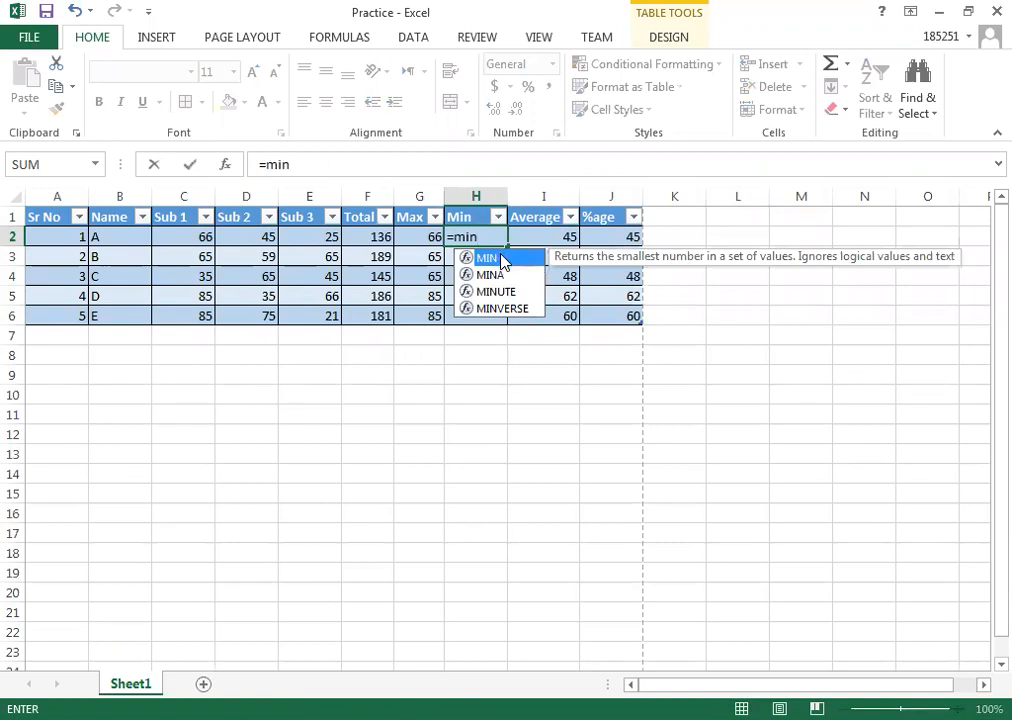
pyautogui.doubleClick(502, 259)
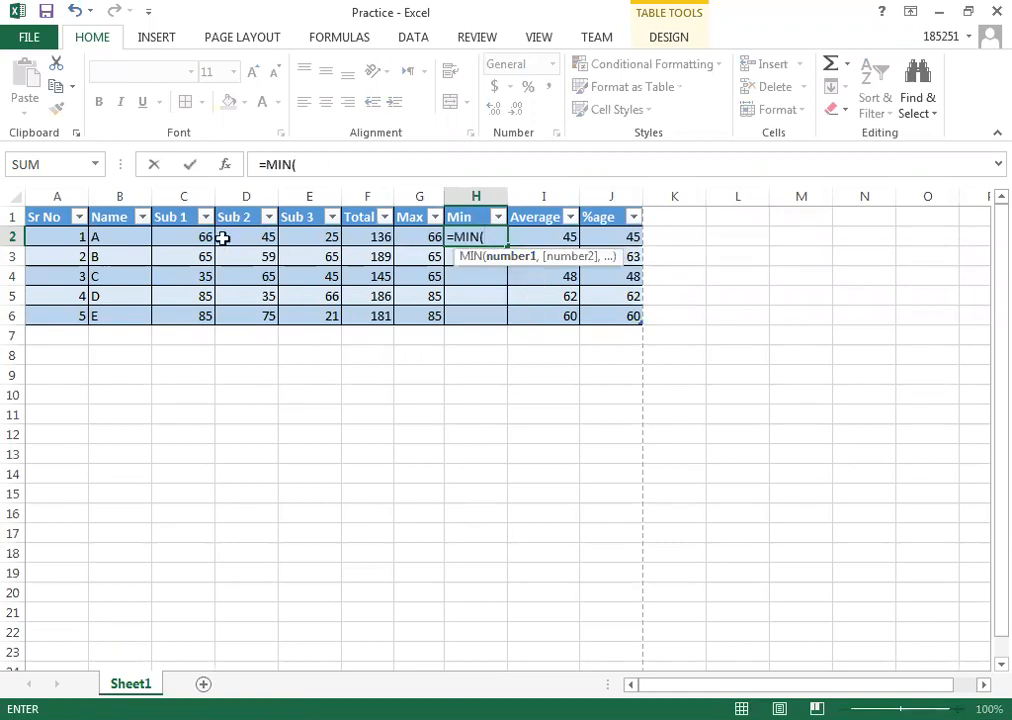
pyautogui.moveTo(200, 233); pyautogui.dragTo(298, 235)
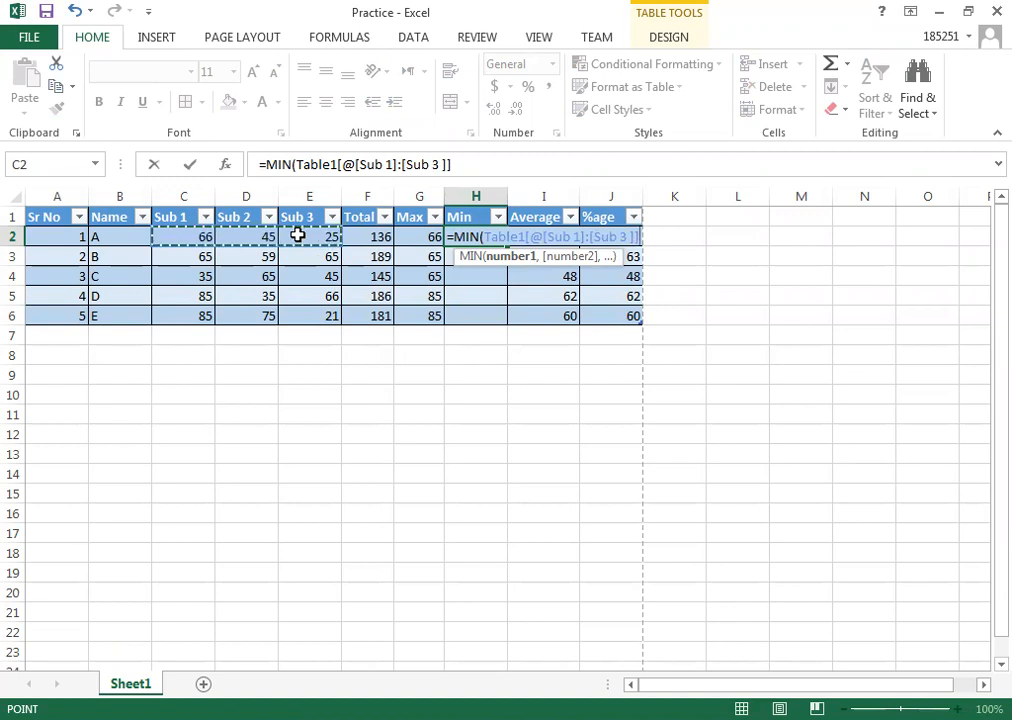
pyautogui.write(')')
pyautogui.press('Return')
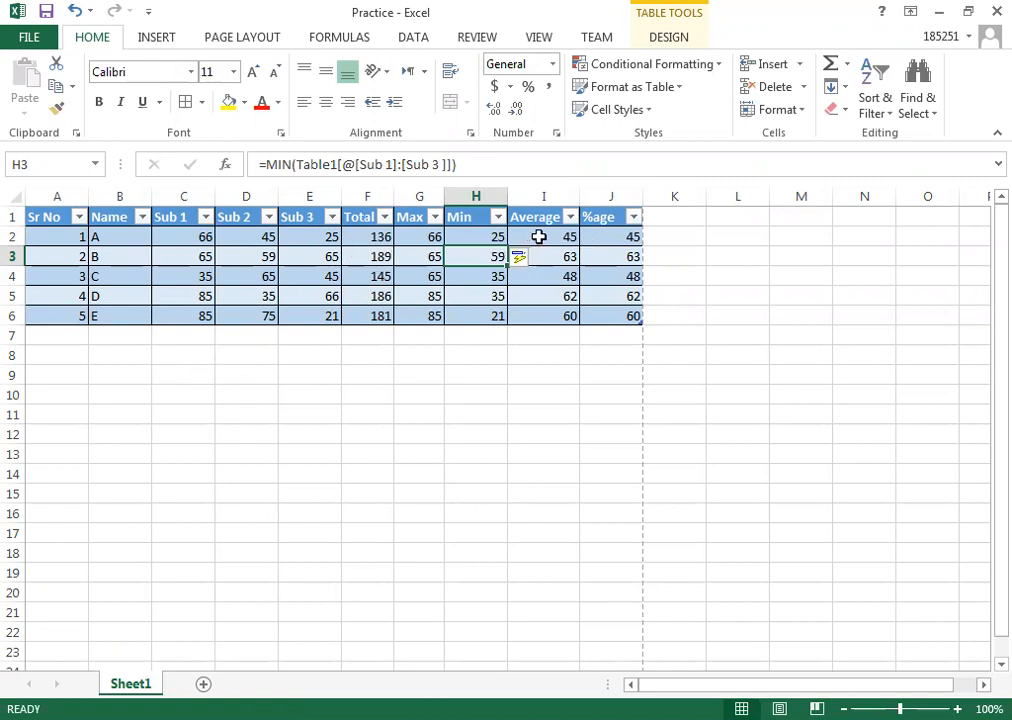
# - Clear the values in the table's Average column, cells I2 to I6
pyautogui.click(539, 236)
pyautogui.moveTo(539, 236); pyautogui.dragTo(547, 312)
pyautogui.click(547, 465)
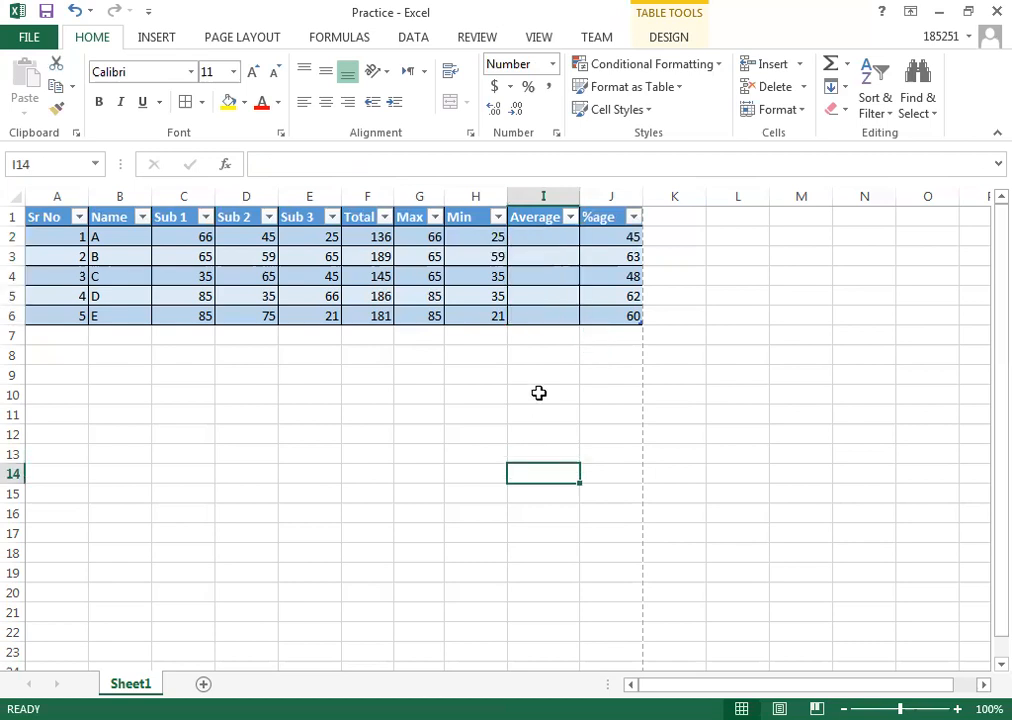
# - Enter the formula =AVERAGE(Table1[@[Sub 1]:[Sub 3 ]]) in I2 so the table fills the Average column
pyautogui.click(547, 236)
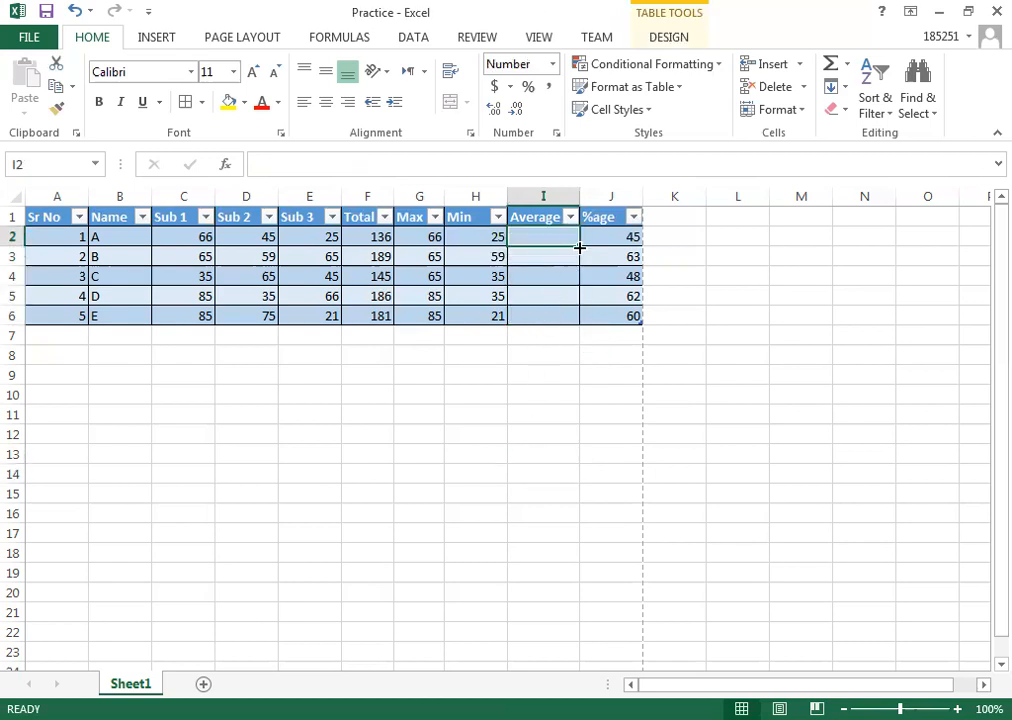
pyautogui.write('=')
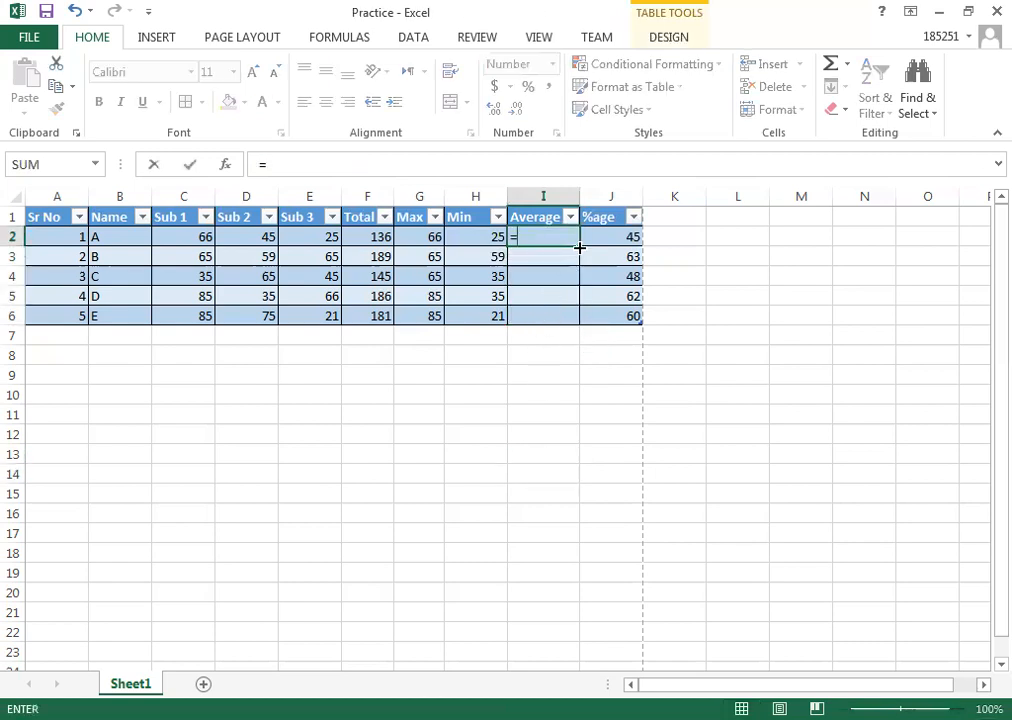
pyautogui.write('av')
pyautogui.click(582, 275)
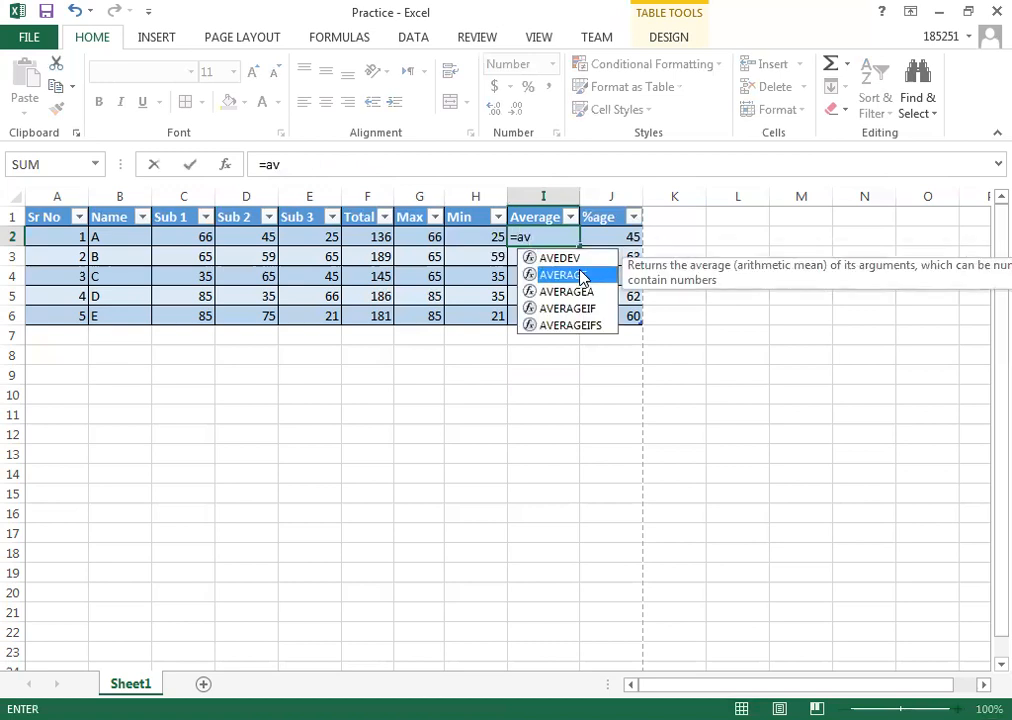
pyautogui.doubleClick(582, 275)
pyautogui.moveTo(197, 239); pyautogui.dragTo(331, 238)
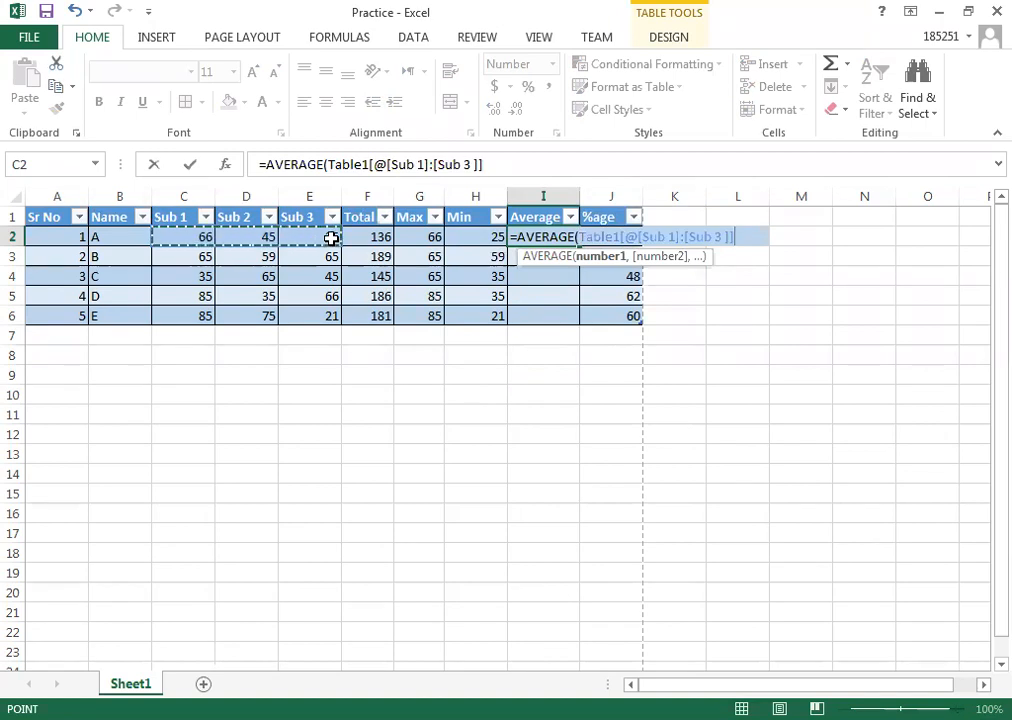
pyautogui.write(')')
pyautogui.press('Return')
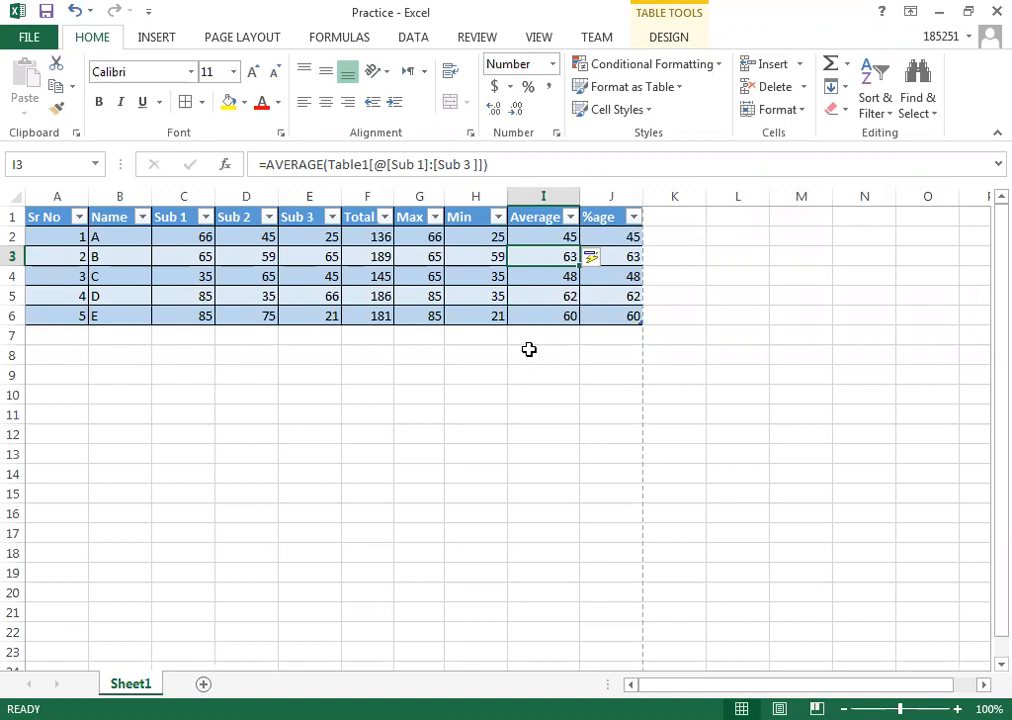
# - Undo the re-entered Average and Min formulas and the table formatting, back to the plain bordered range
pyautogui.hotkey('ctrl', 'z')
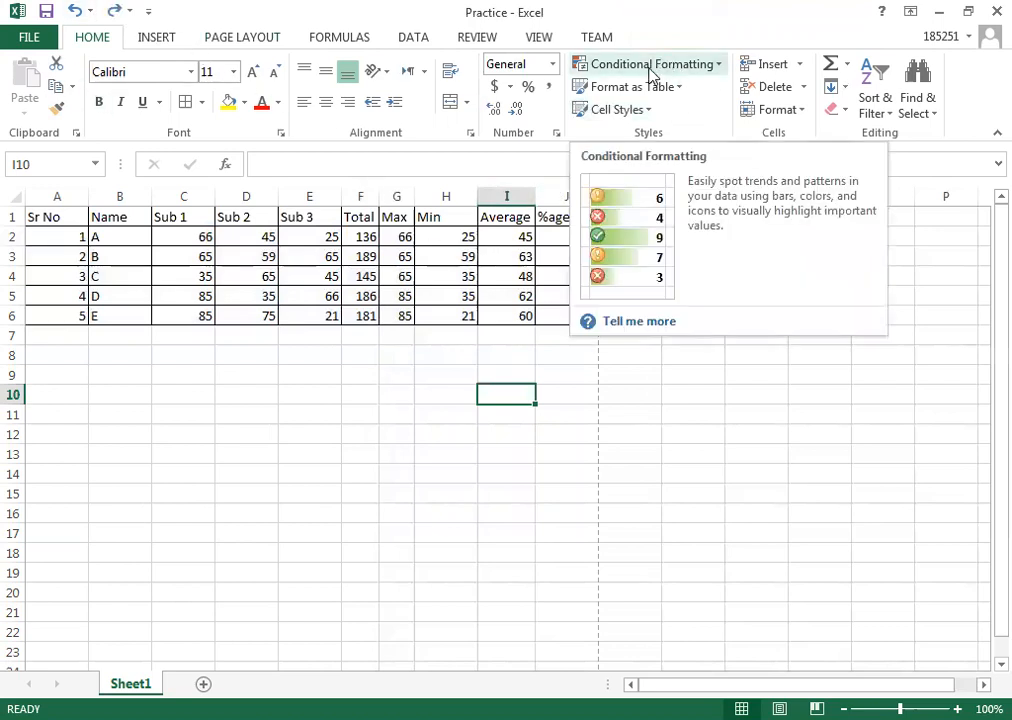
# - Add a Greater Than 65 highlight rule with Green Fill with Dark Green Text to the empty cell I10
pyautogui.click(718, 67)
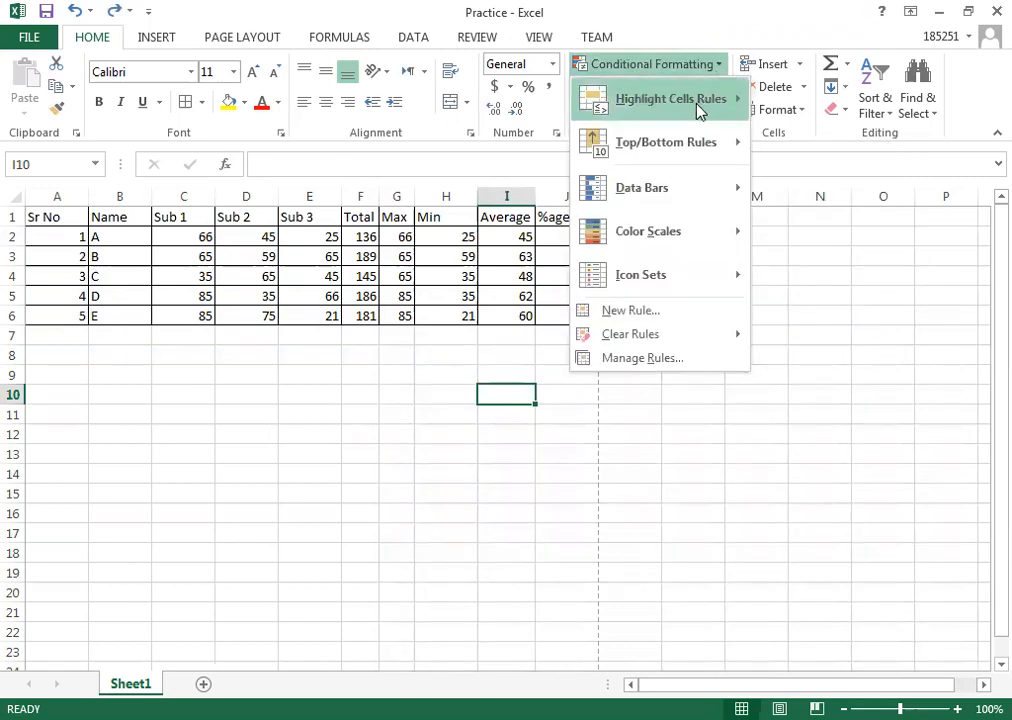
pyautogui.moveTo(697, 108)
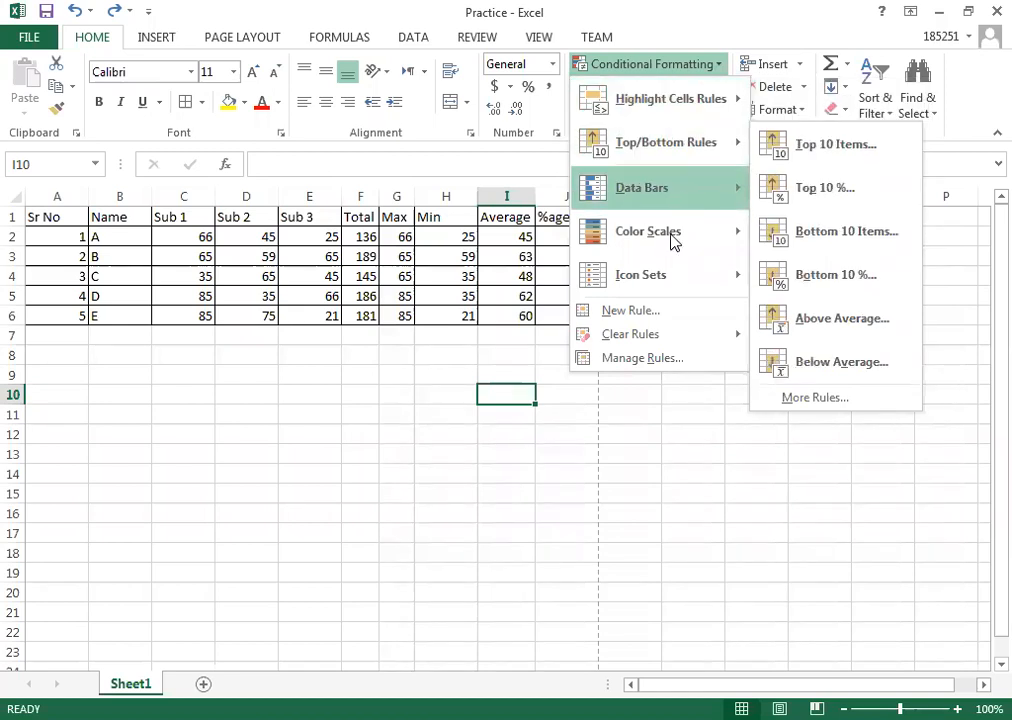
pyautogui.moveTo(697, 239)
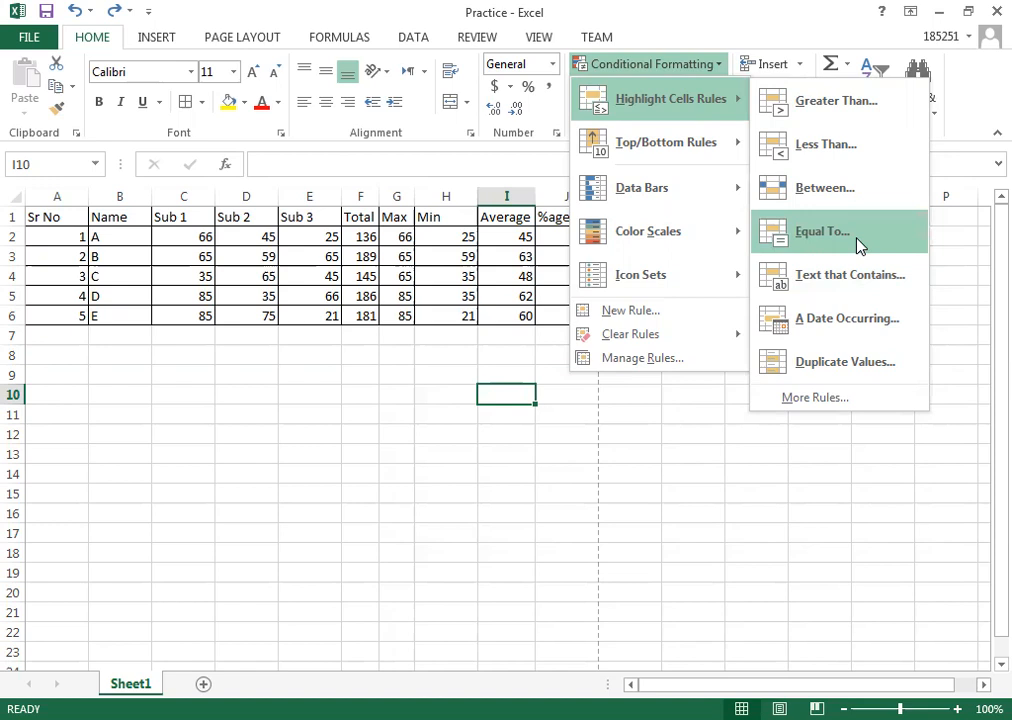
pyautogui.click(836, 105)
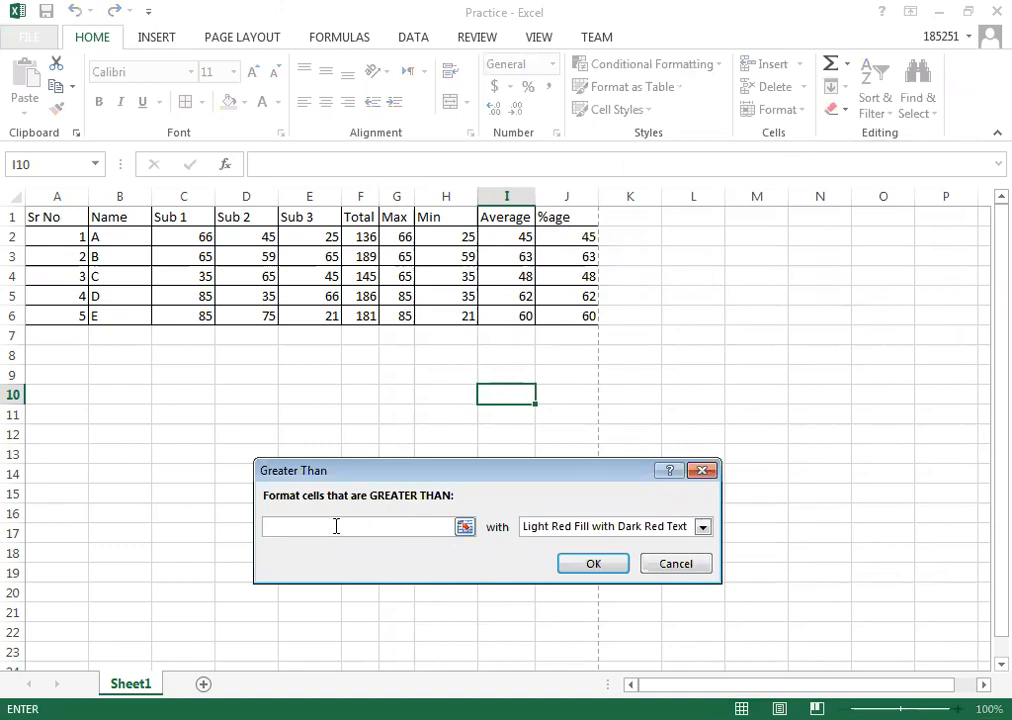
pyautogui.write('65')
pyautogui.click(705, 530)
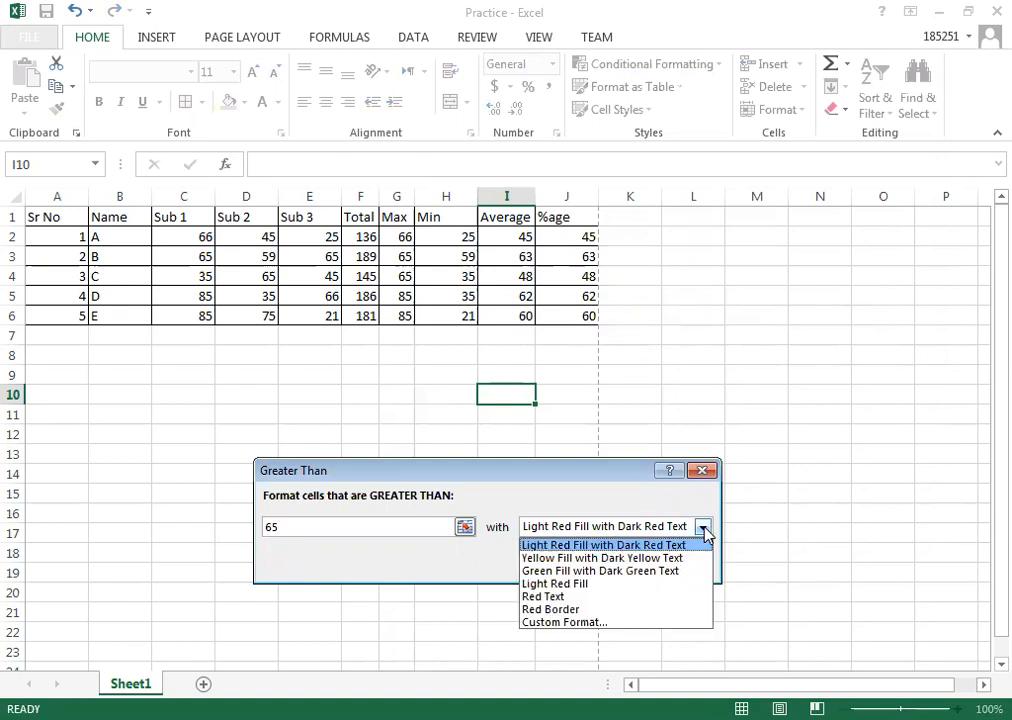
pyautogui.click(576, 571)
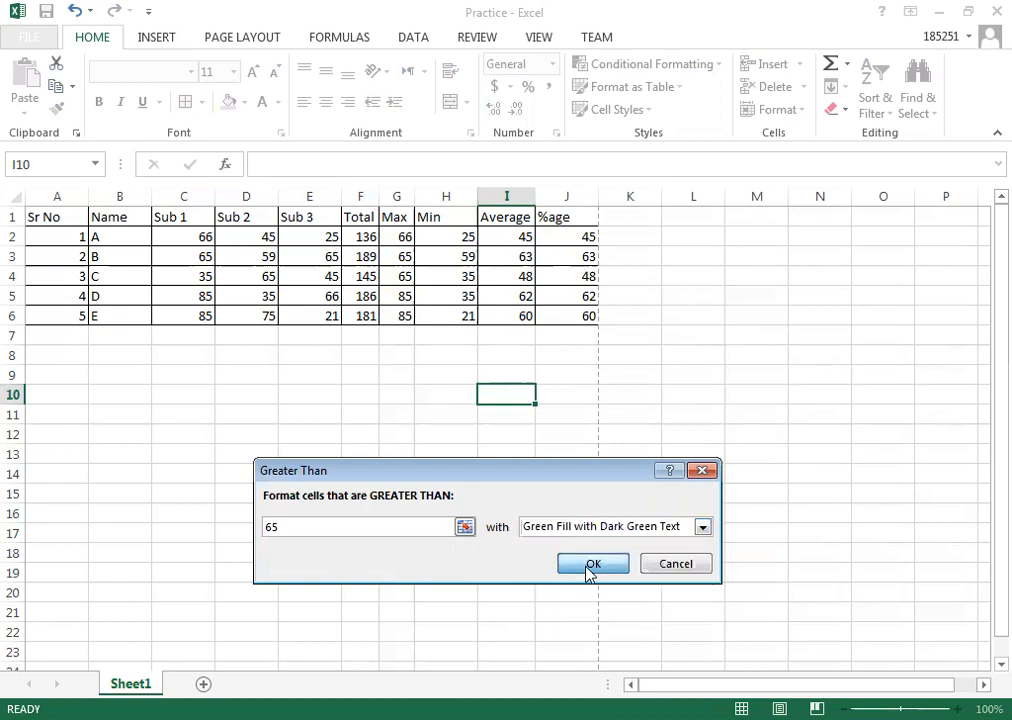
pyautogui.click(590, 565)
# - Add a Greater Than 65 highlight rule with Green Fill with Dark Green Text to the first student's subject marks, C2 to E2
pyautogui.click(195, 240)
pyautogui.moveTo(195, 240); pyautogui.dragTo(336, 240)
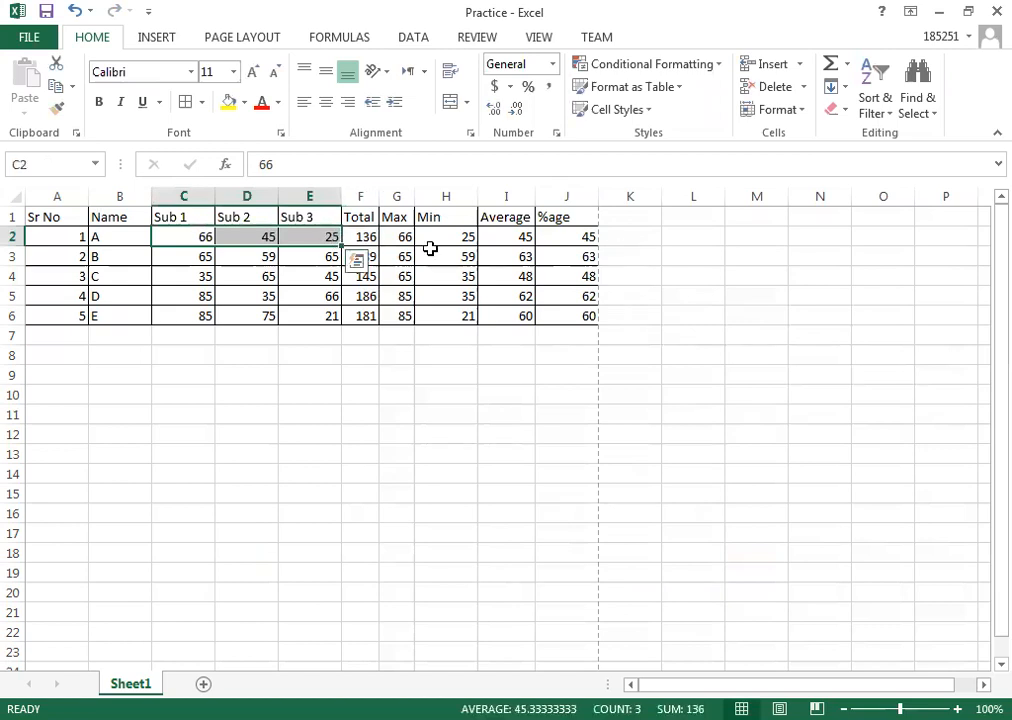
pyautogui.click(718, 66)
pyautogui.moveTo(716, 99)
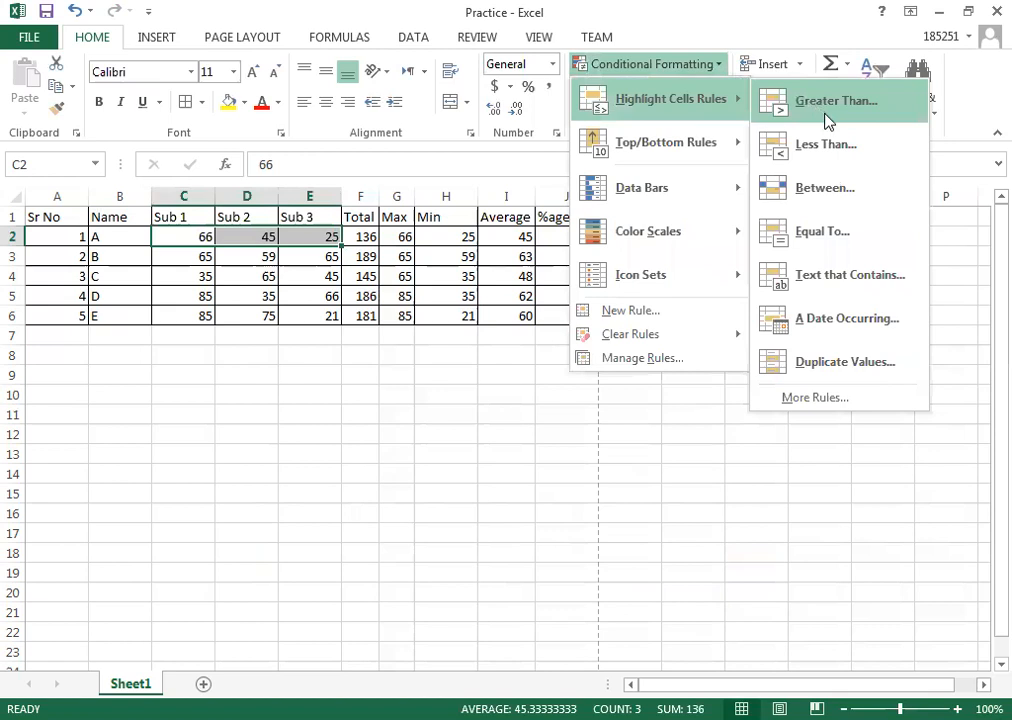
pyautogui.click(830, 120)
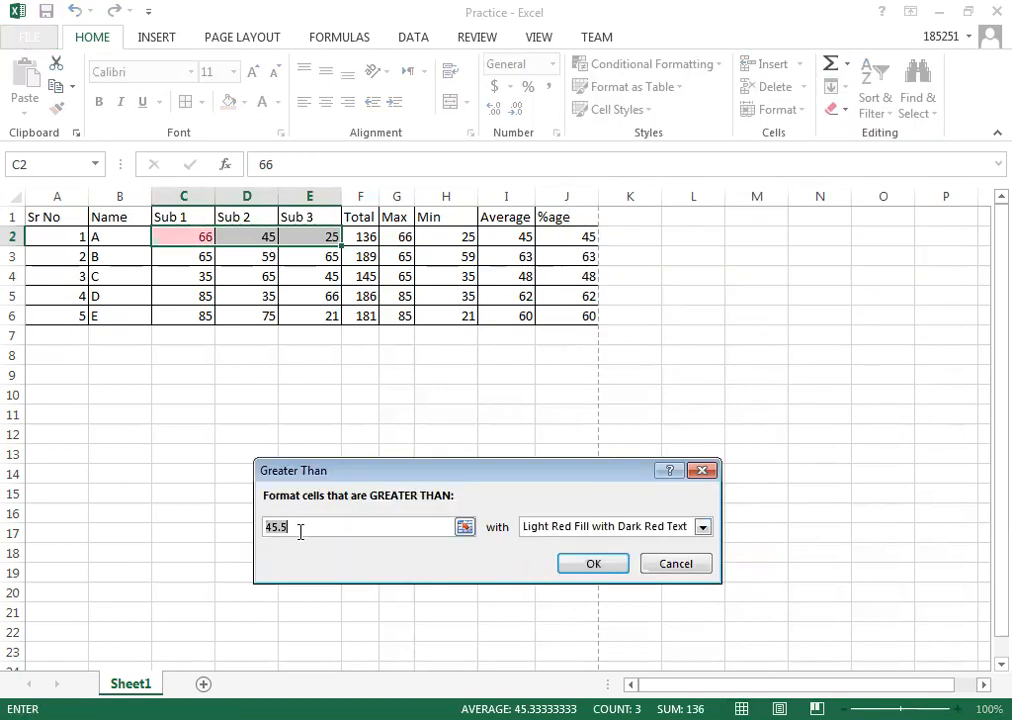
pyautogui.write('65')
pyautogui.click(703, 527)
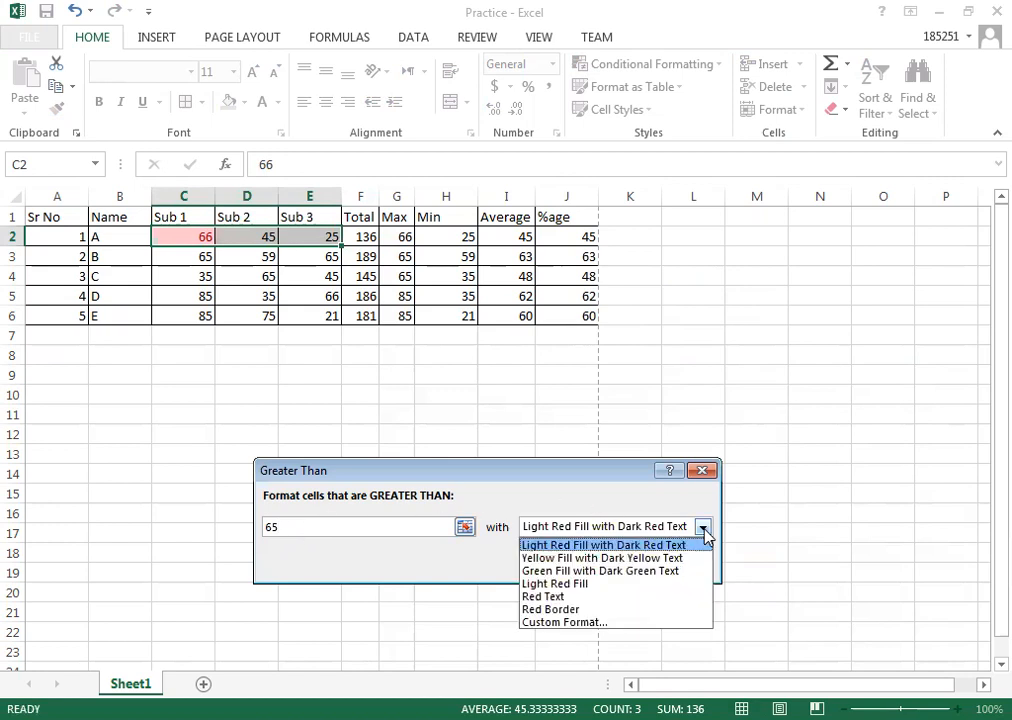
pyautogui.click(612, 570)
pyautogui.click(592, 564)
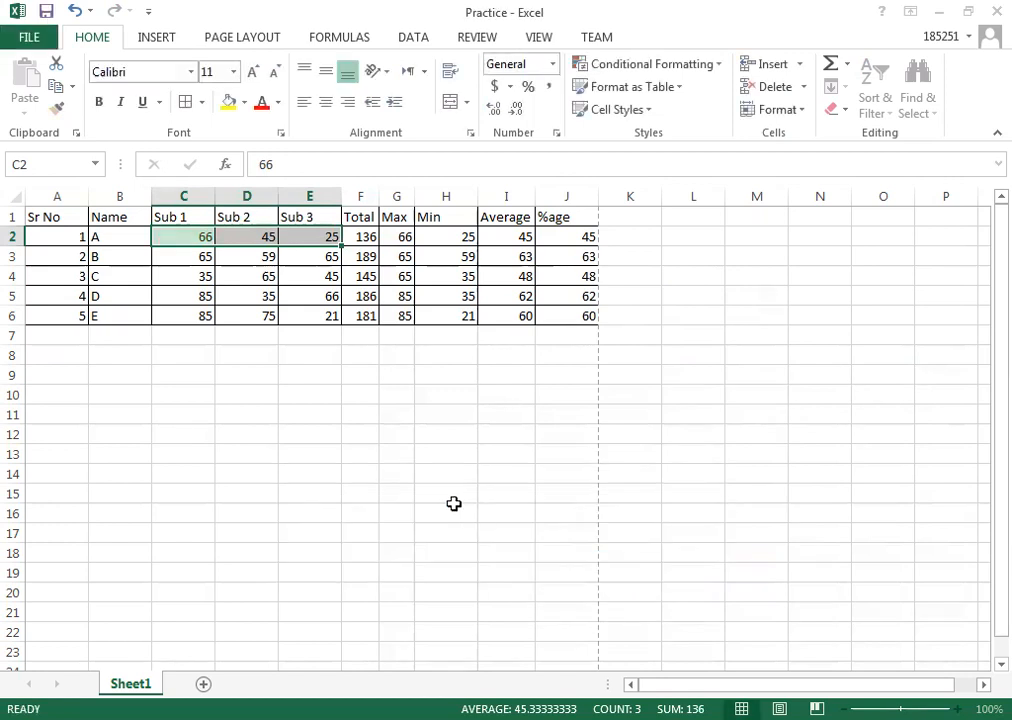
pyautogui.click(452, 511)
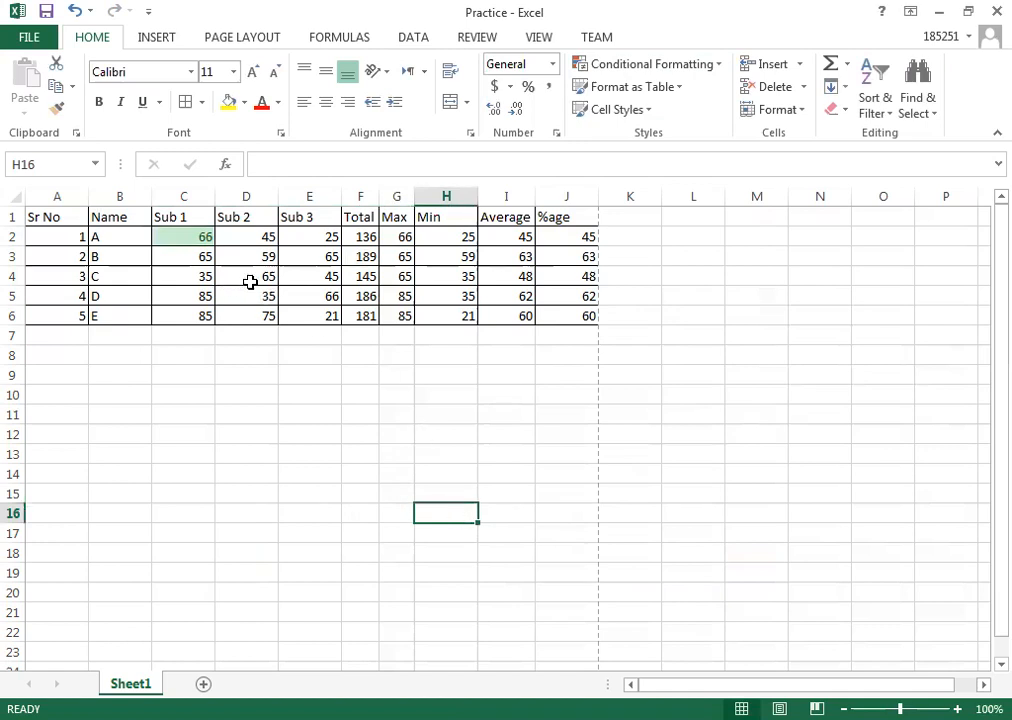
# - Add a Greater Than 80 highlight rule with Green Fill with Dark Green Text to all data rows, A2 to J6
pyautogui.moveTo(201, 238); pyautogui.dragTo(322, 230)
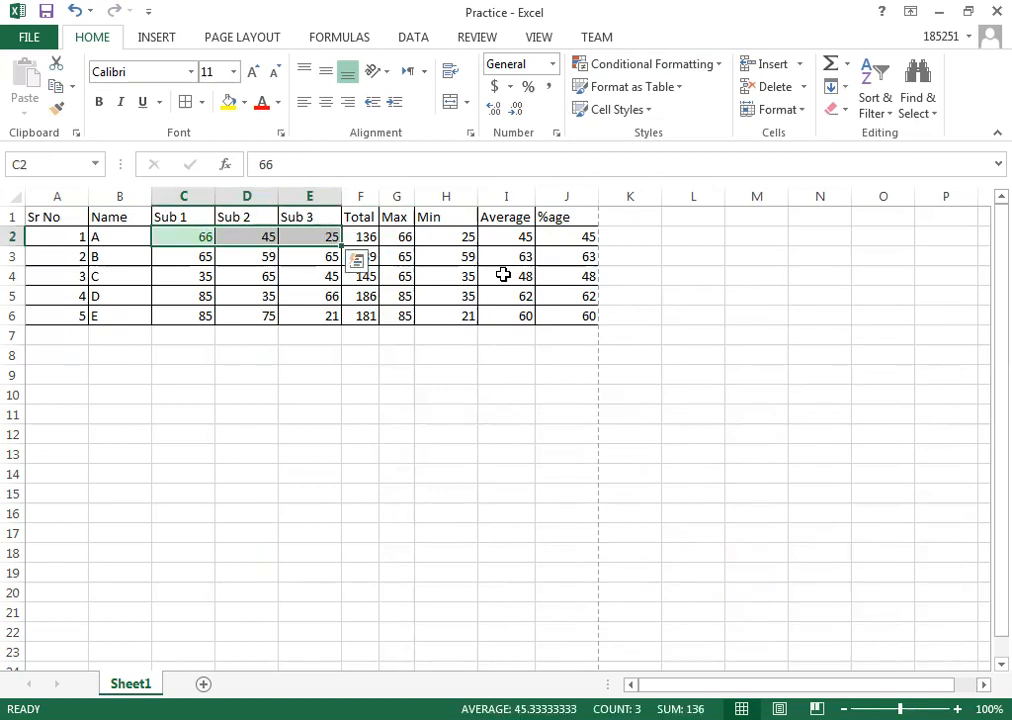
pyautogui.moveTo(585, 318); pyautogui.dragTo(56, 232)
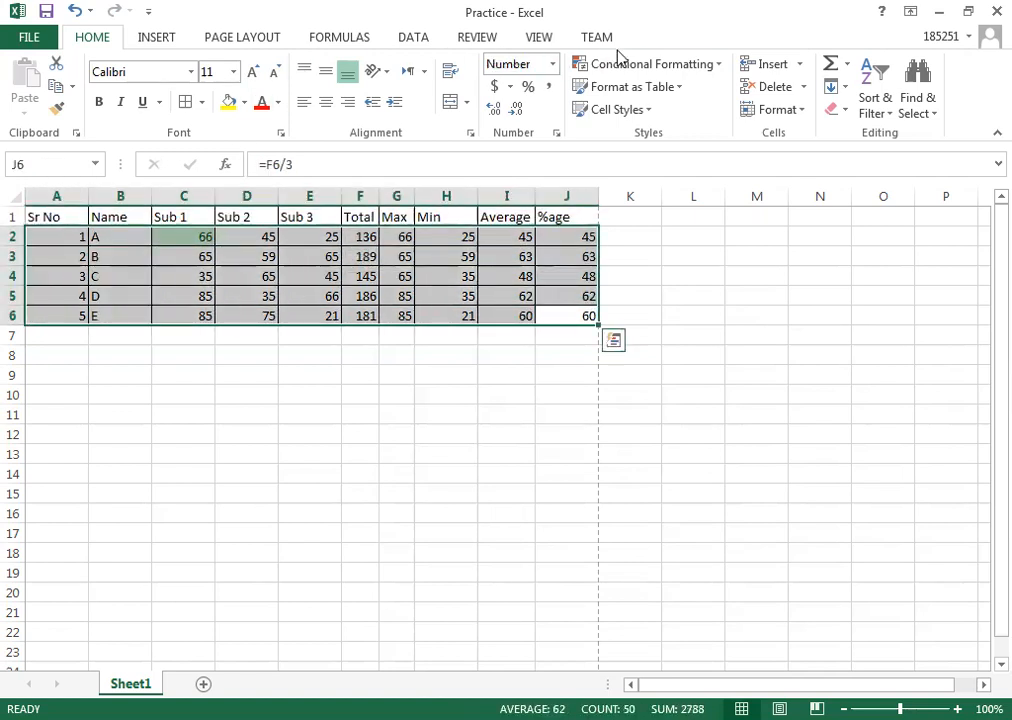
pyautogui.click(718, 66)
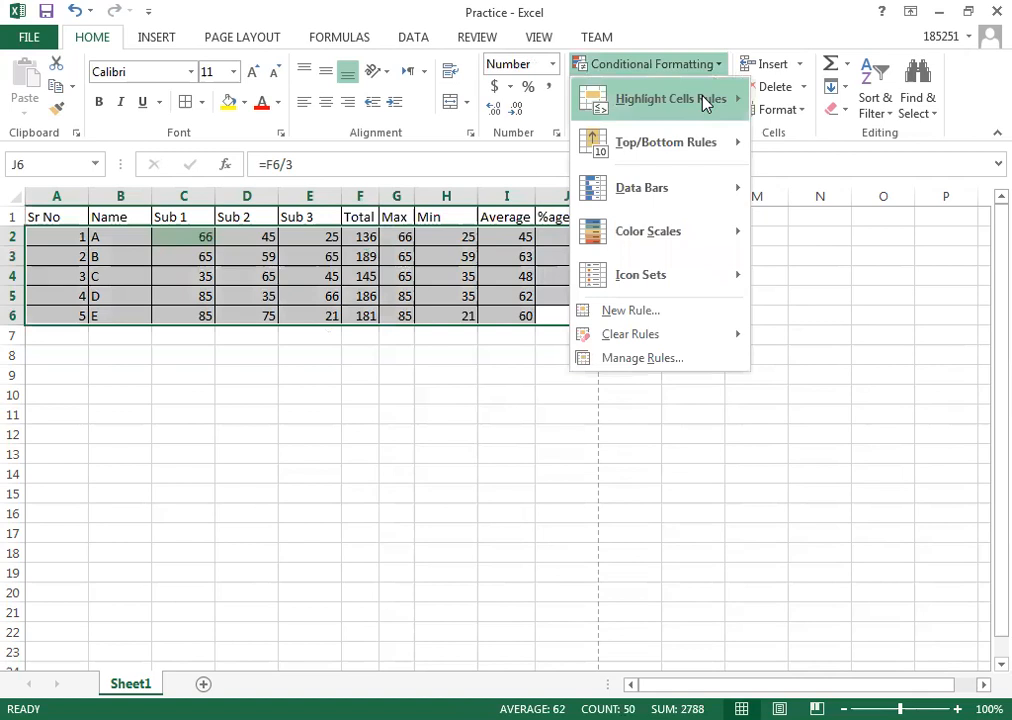
pyautogui.moveTo(706, 102)
pyautogui.click(822, 102)
pyautogui.write('95')
pyautogui.moveTo(314, 526); pyautogui.dragTo(261, 526)
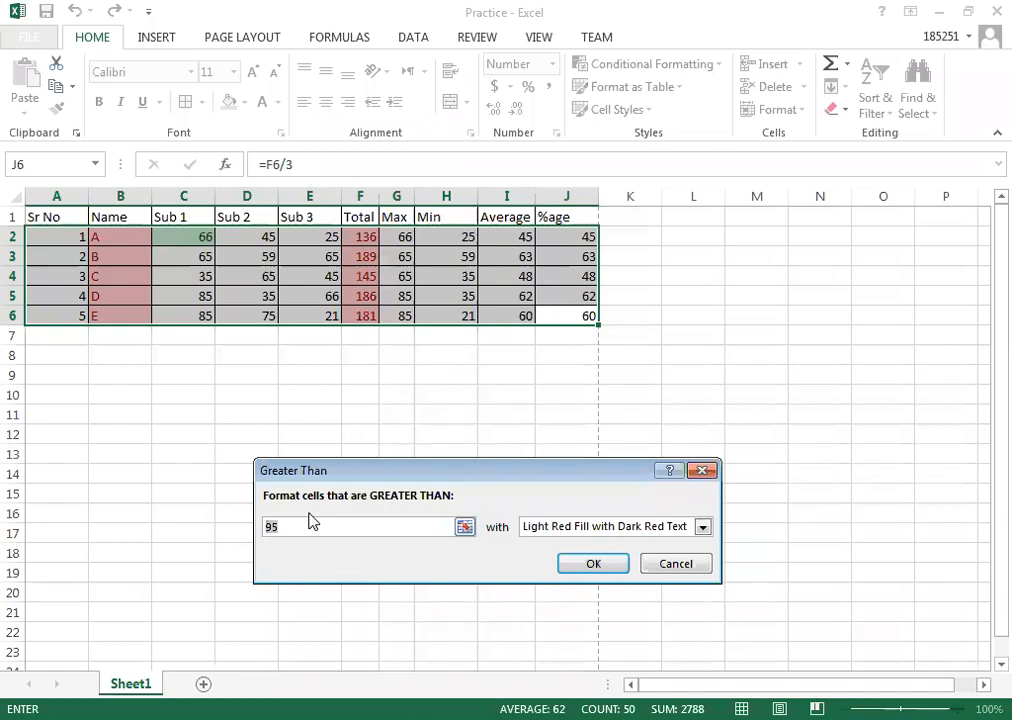
pyautogui.write('80')
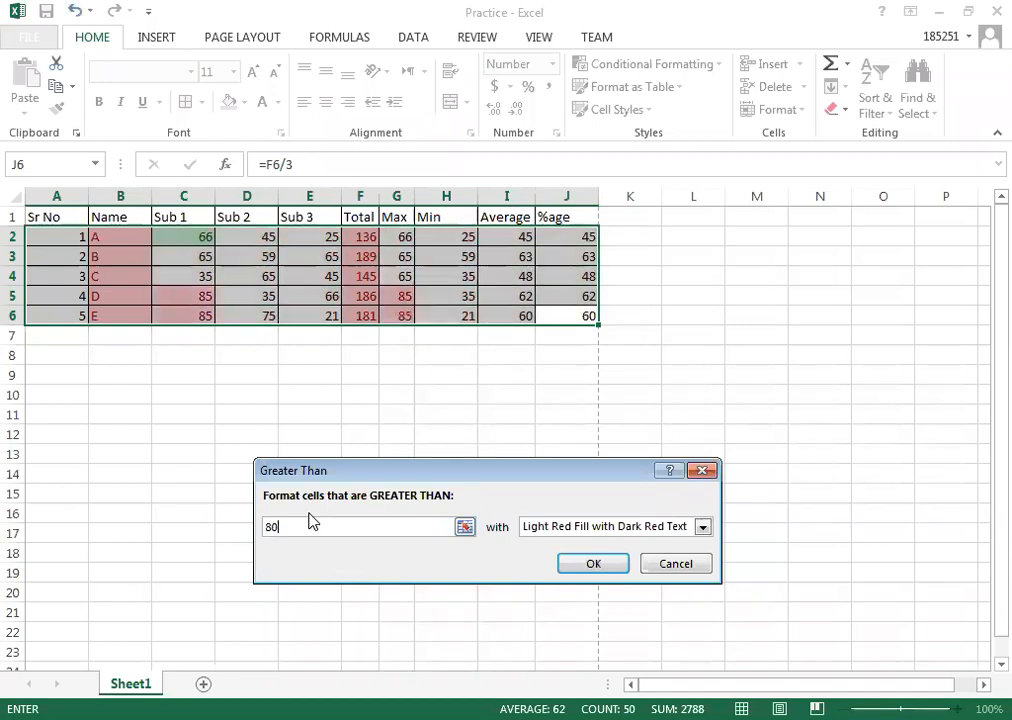
pyautogui.click(703, 527)
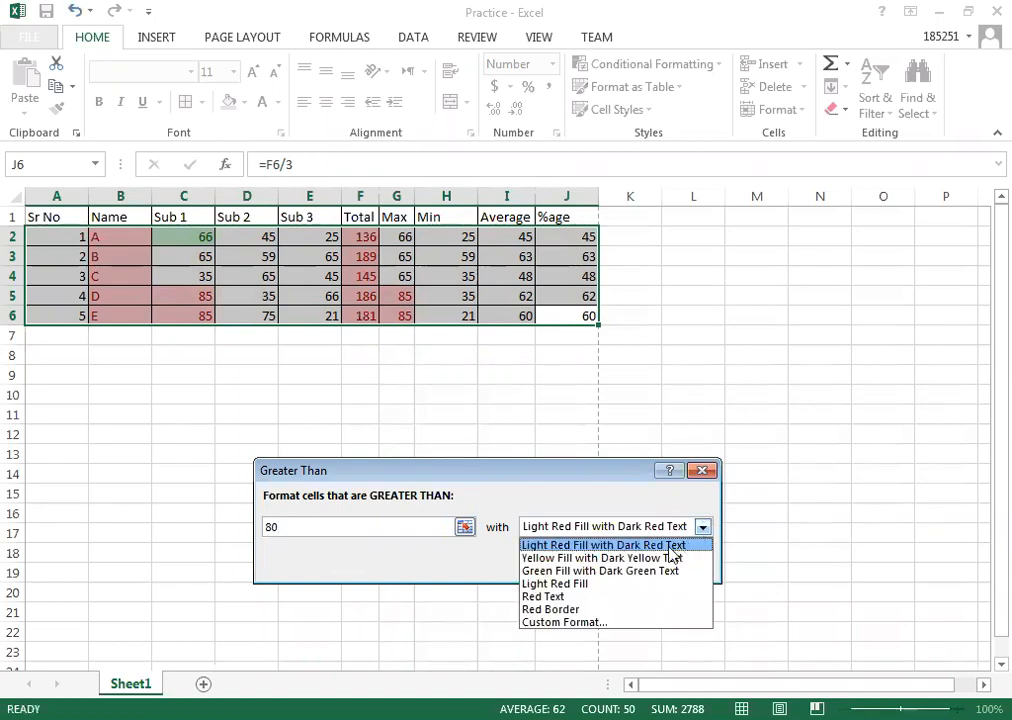
pyautogui.click(588, 571)
pyautogui.click(594, 566)
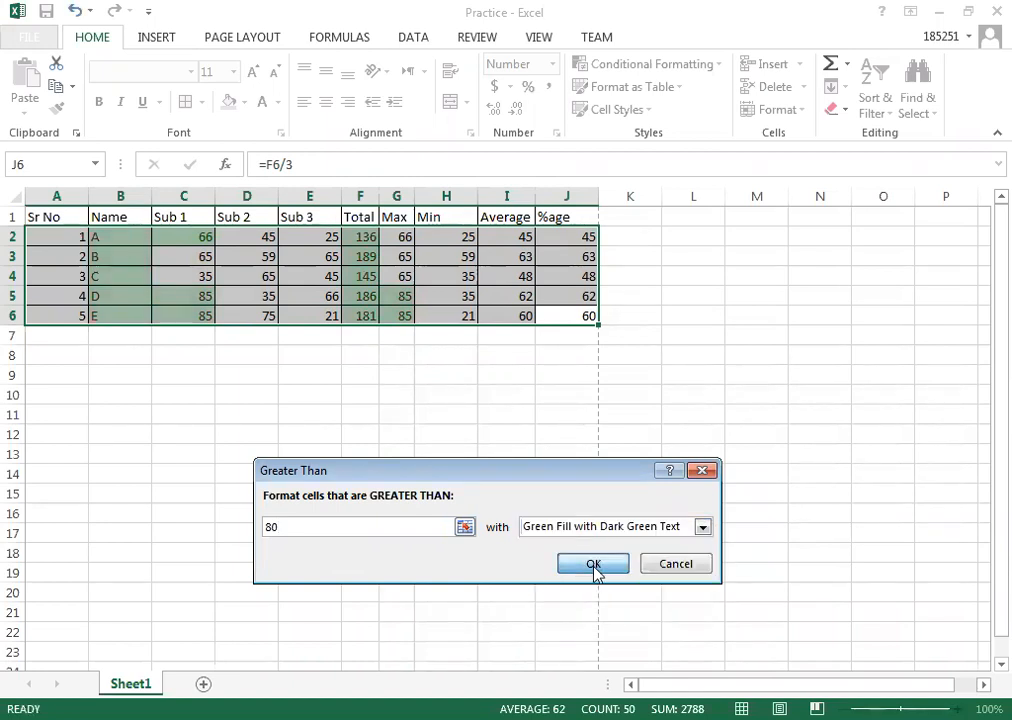
pyautogui.click(337, 450)
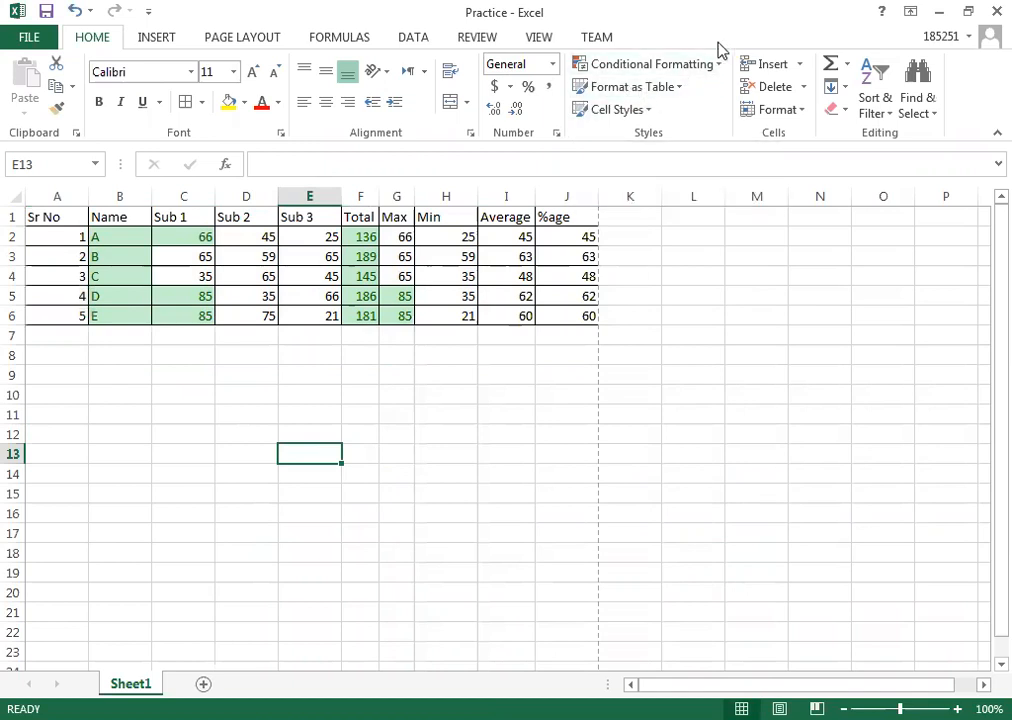
pyautogui.click(335, 390)
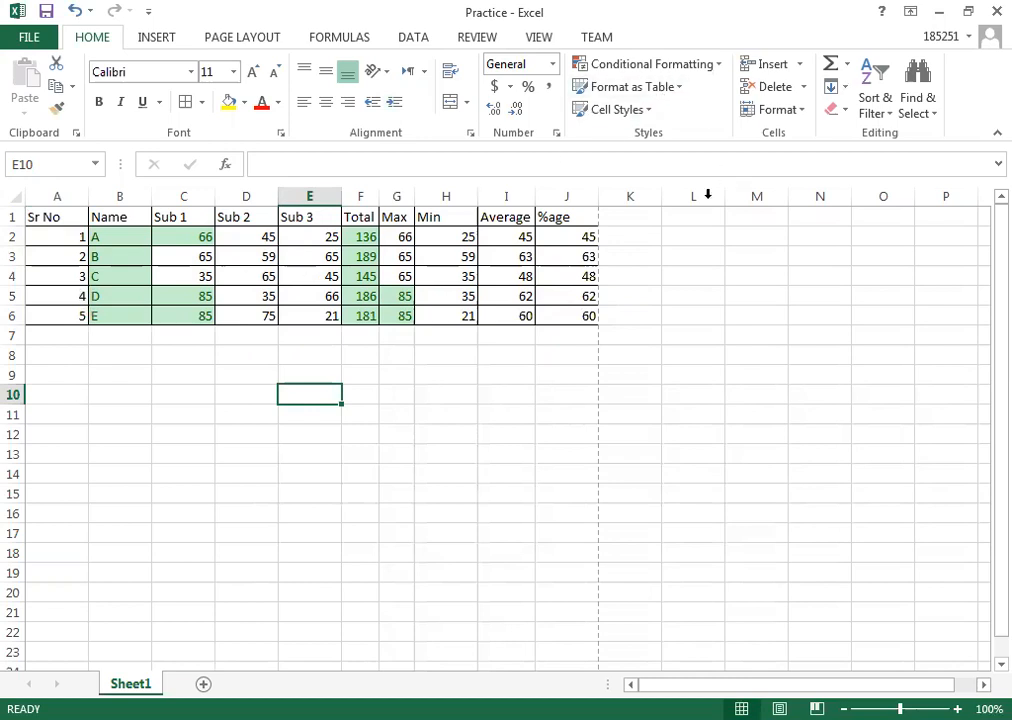
pyautogui.click(717, 67)
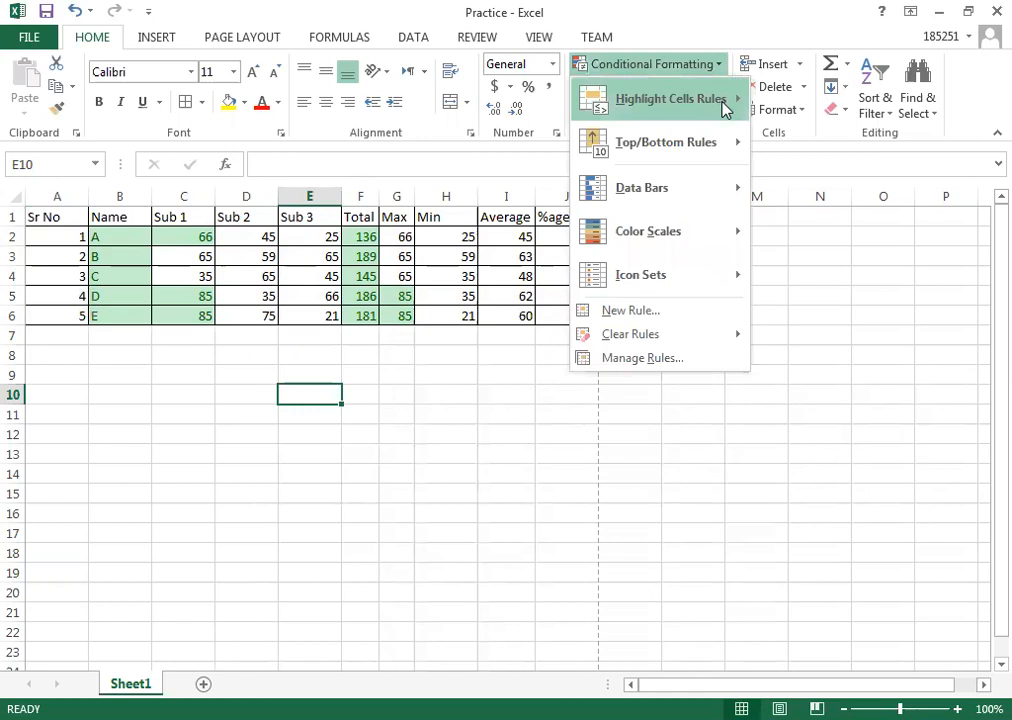
pyautogui.moveTo(724, 104)
pyautogui.click(844, 100)
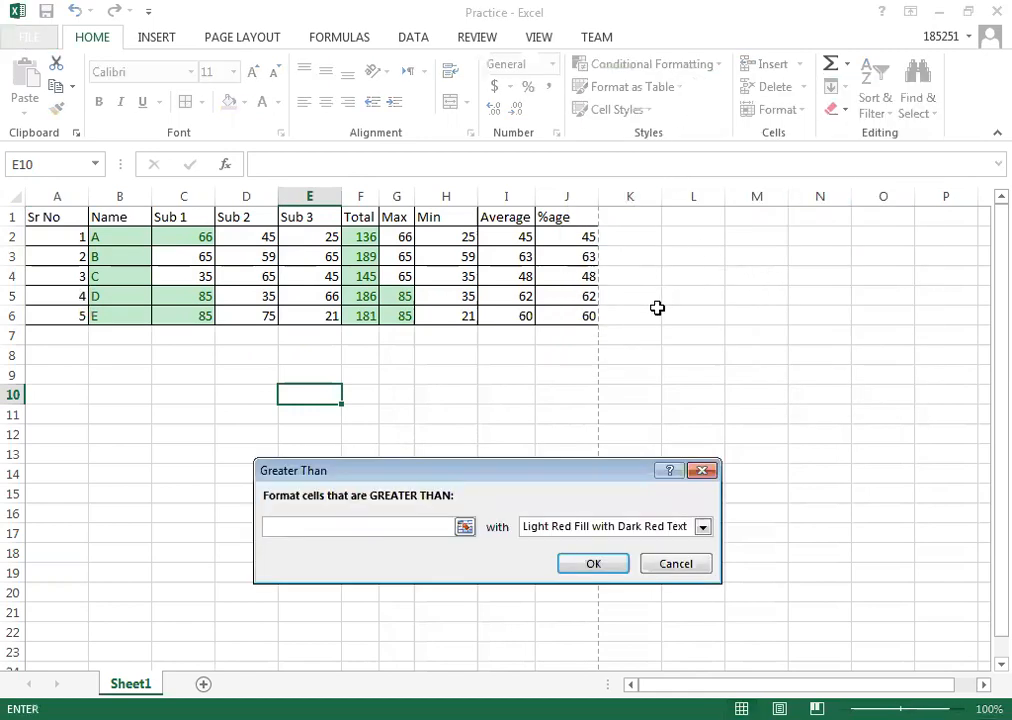
pyautogui.click(671, 557)
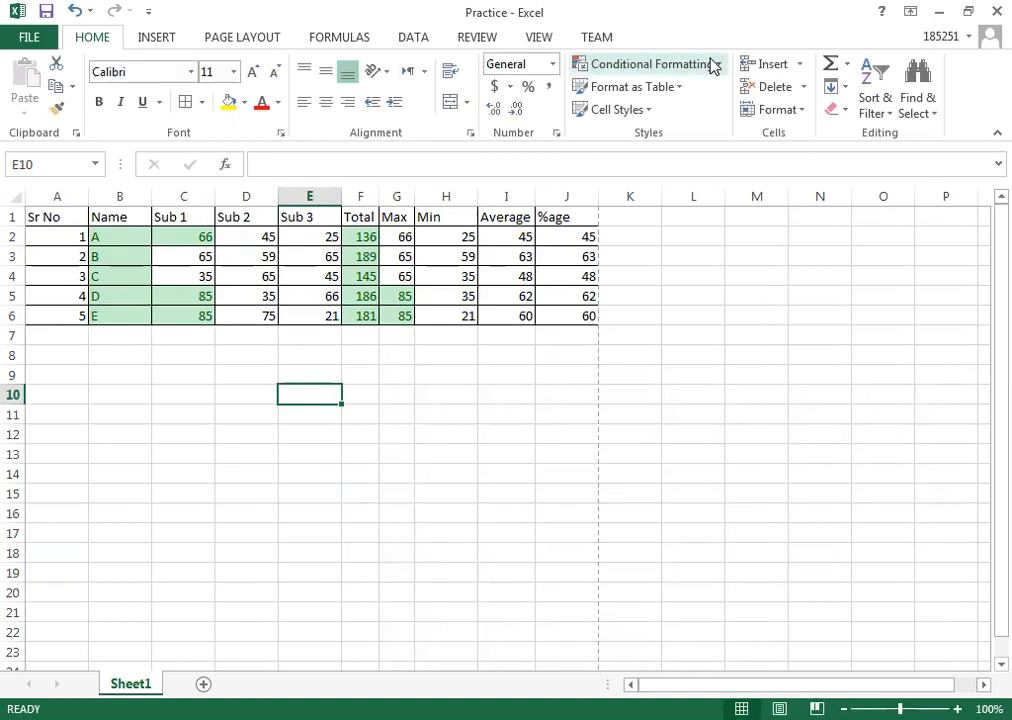
# - Add a Less Than 33 highlight rule with Light Red Fill with Dark Red Text to cells C2 to G6
pyautogui.click(185, 237)
pyautogui.moveTo(270, 287); pyautogui.dragTo(413, 314)
pyautogui.click(716, 65)
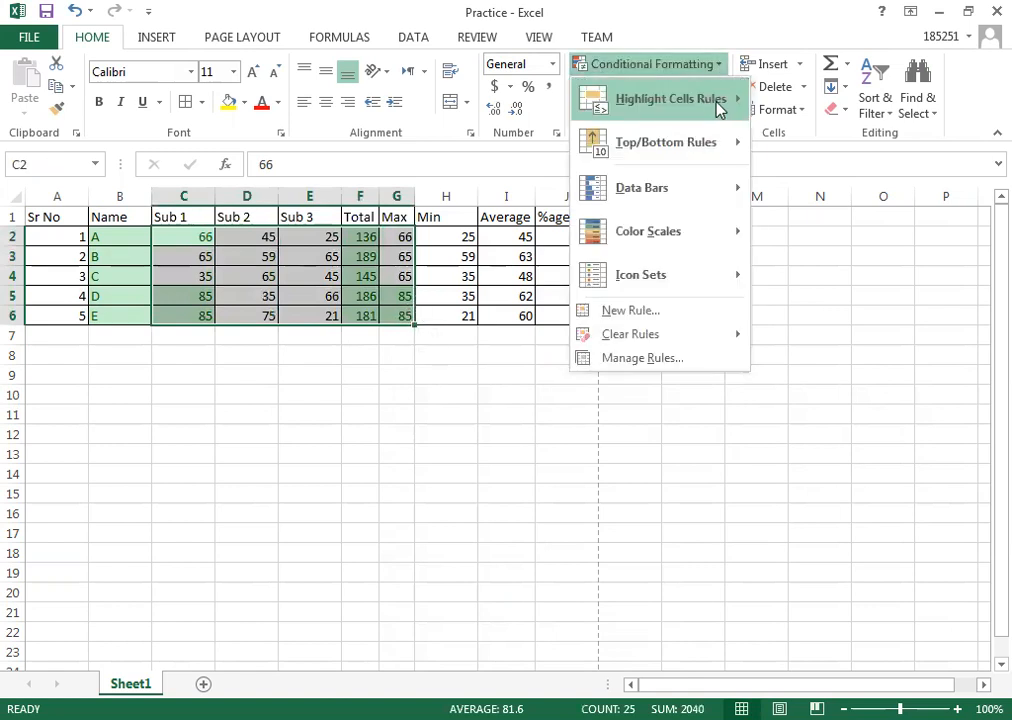
pyautogui.moveTo(731, 107)
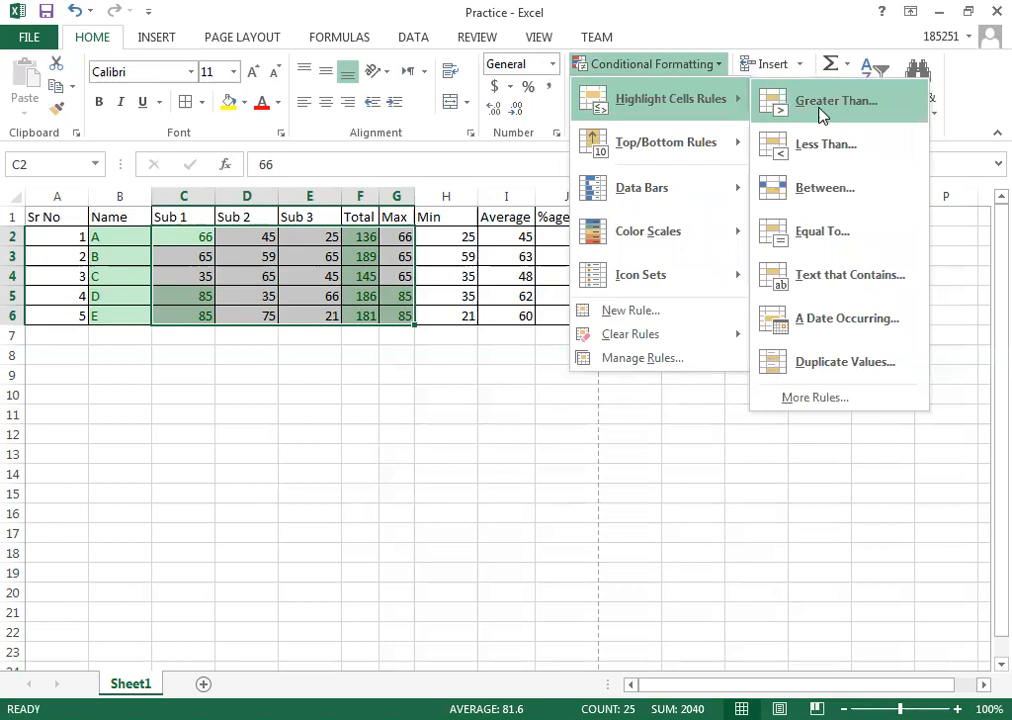
pyautogui.click(831, 158)
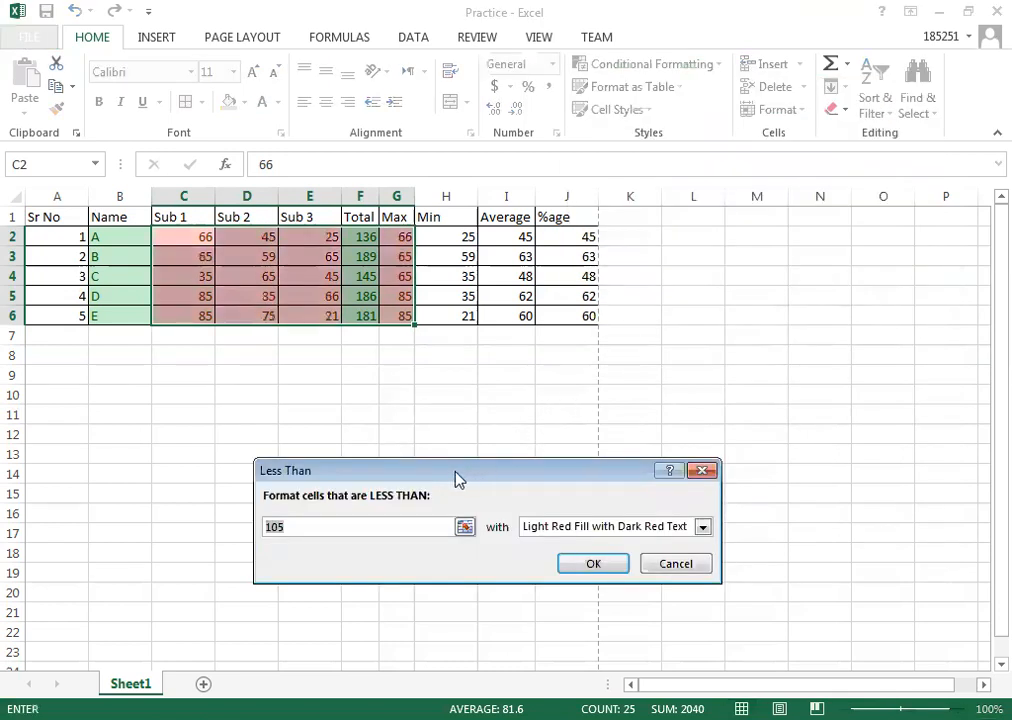
pyautogui.write('33')
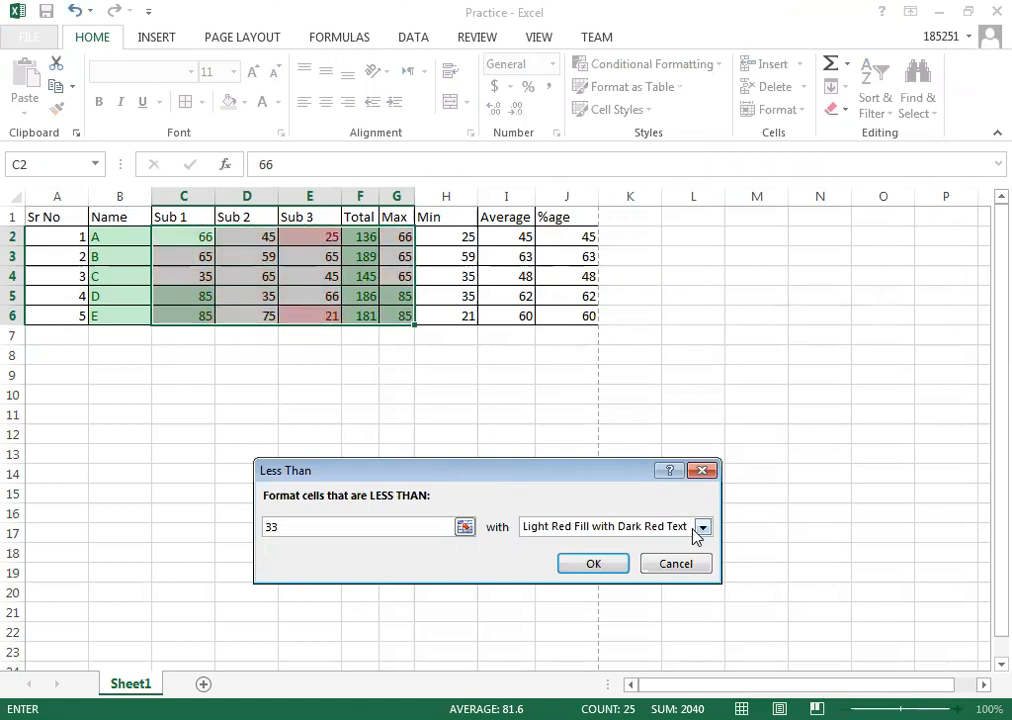
pyautogui.click(588, 564)
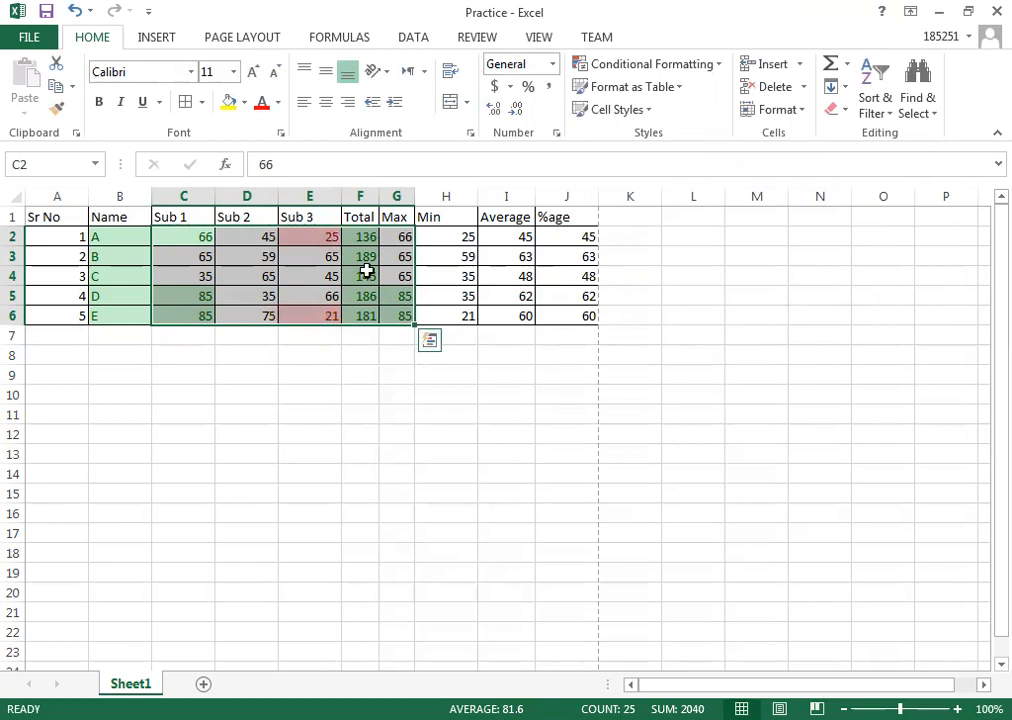
pyautogui.click(296, 336)
# - Highlight names in B2 to B6 that contain the text A with Yellow Fill with Dark Yellow Text
pyautogui.moveTo(126, 235); pyautogui.dragTo(122, 312)
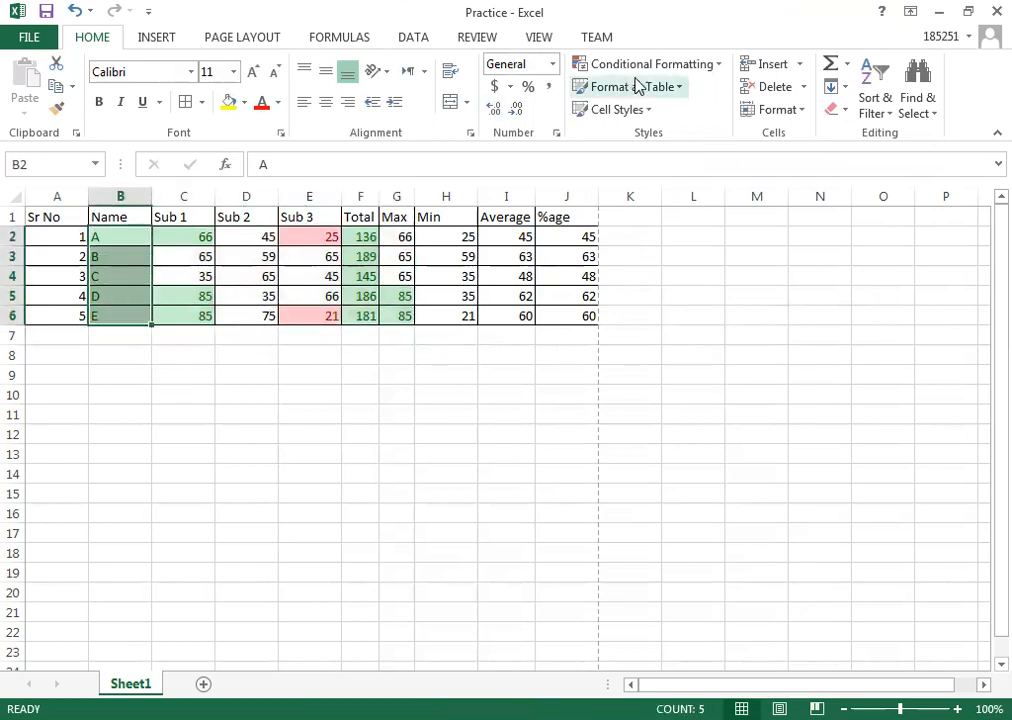
pyautogui.click(718, 65)
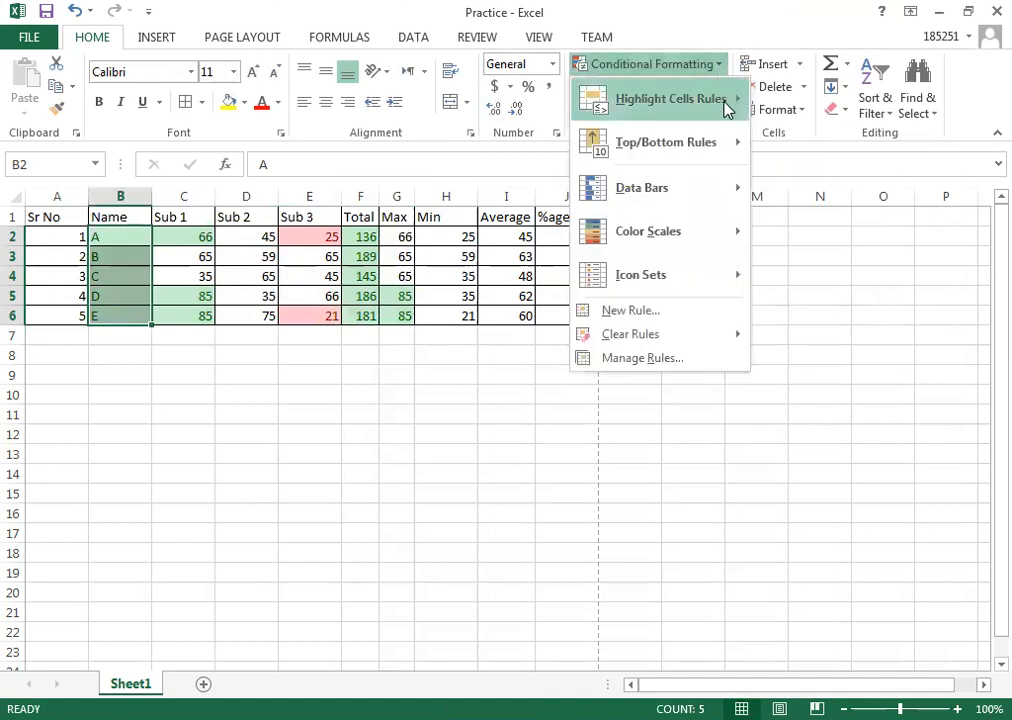
pyautogui.moveTo(726, 104)
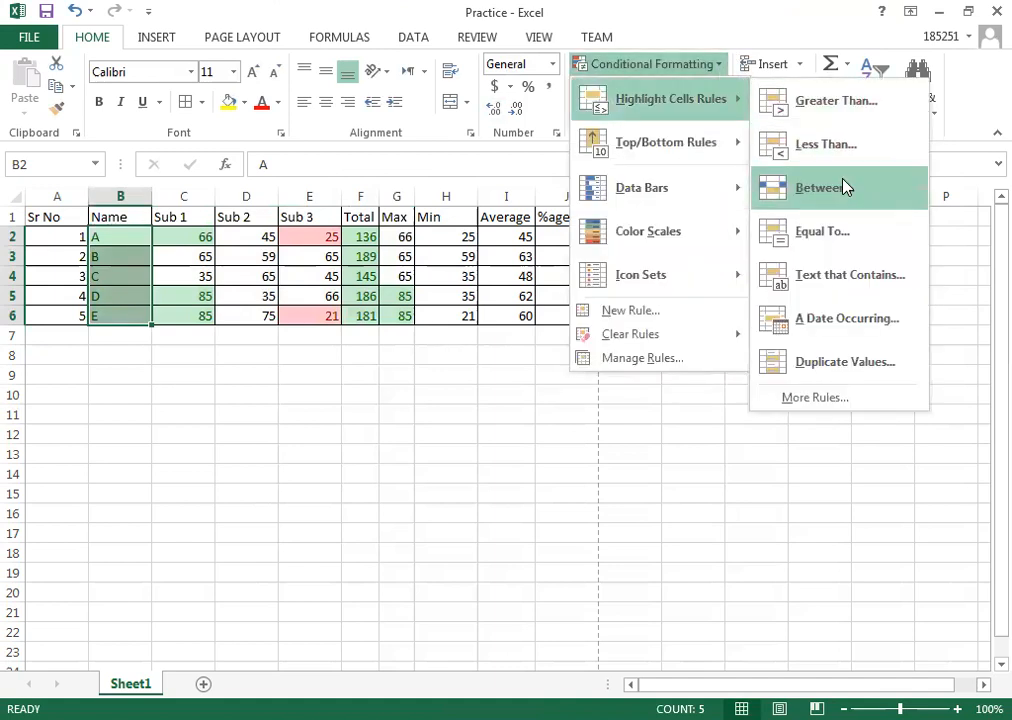
pyautogui.click(843, 283)
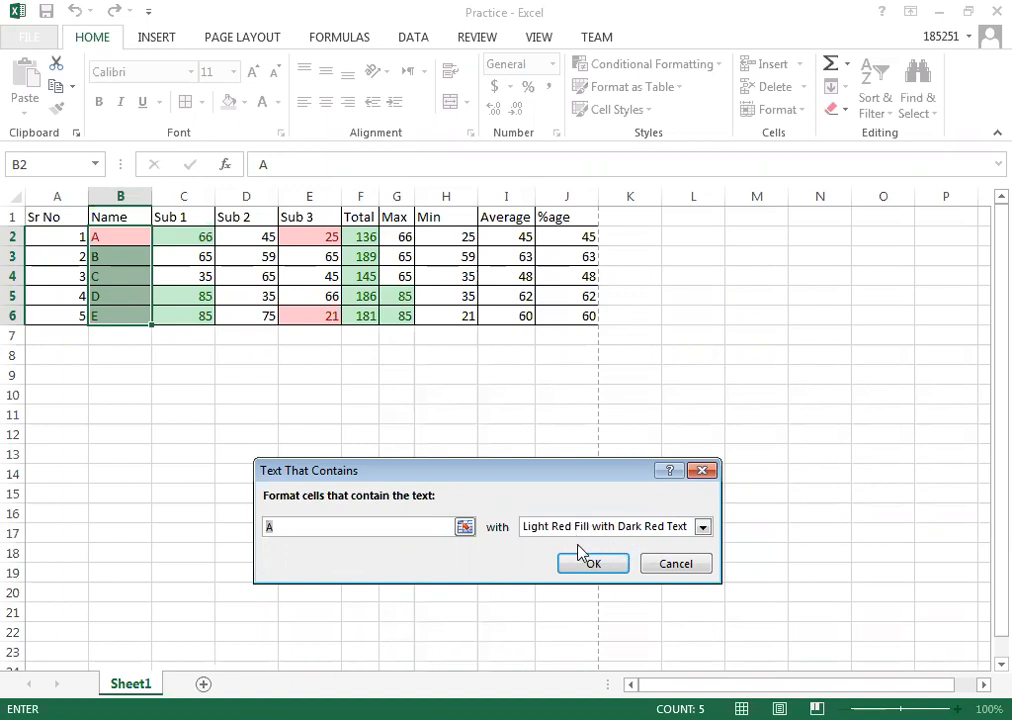
pyautogui.click(704, 528)
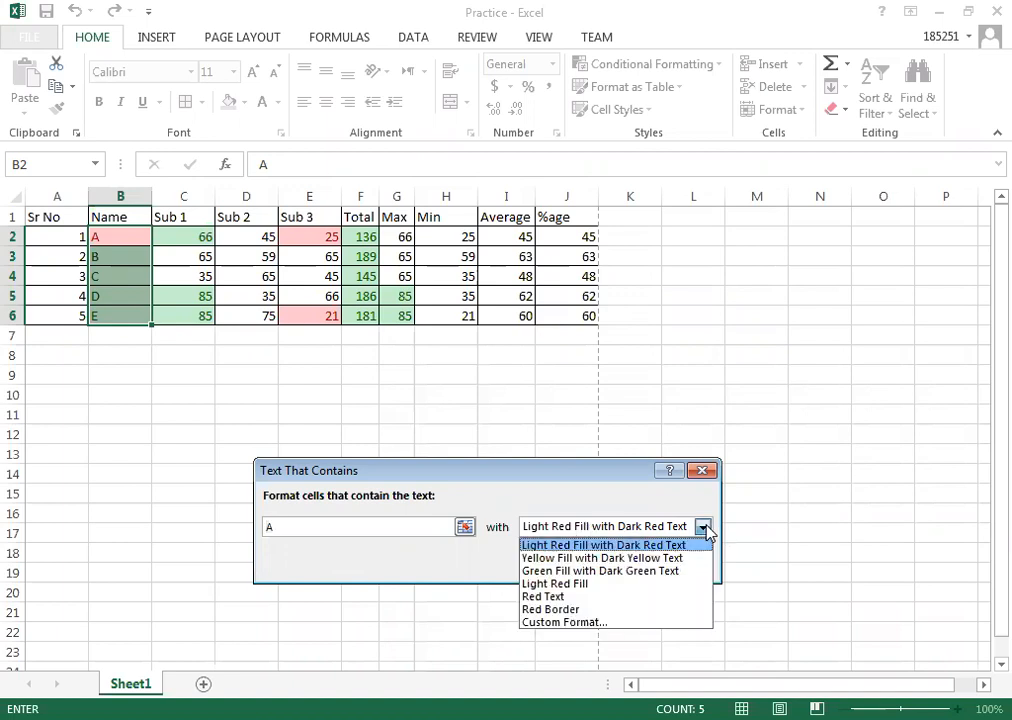
pyautogui.click(608, 559)
pyautogui.click(597, 568)
pyautogui.click(585, 556)
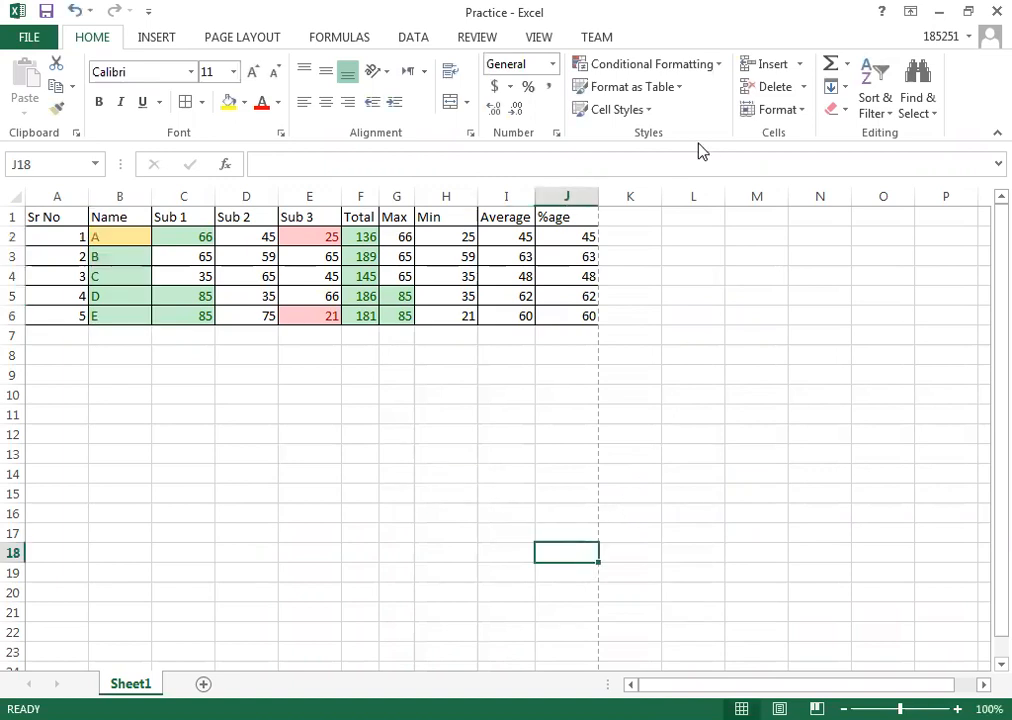
# - Add a Bottom 10% rule with Green Fill with Dark Green Text to the empty cell J18
pyautogui.click(705, 65)
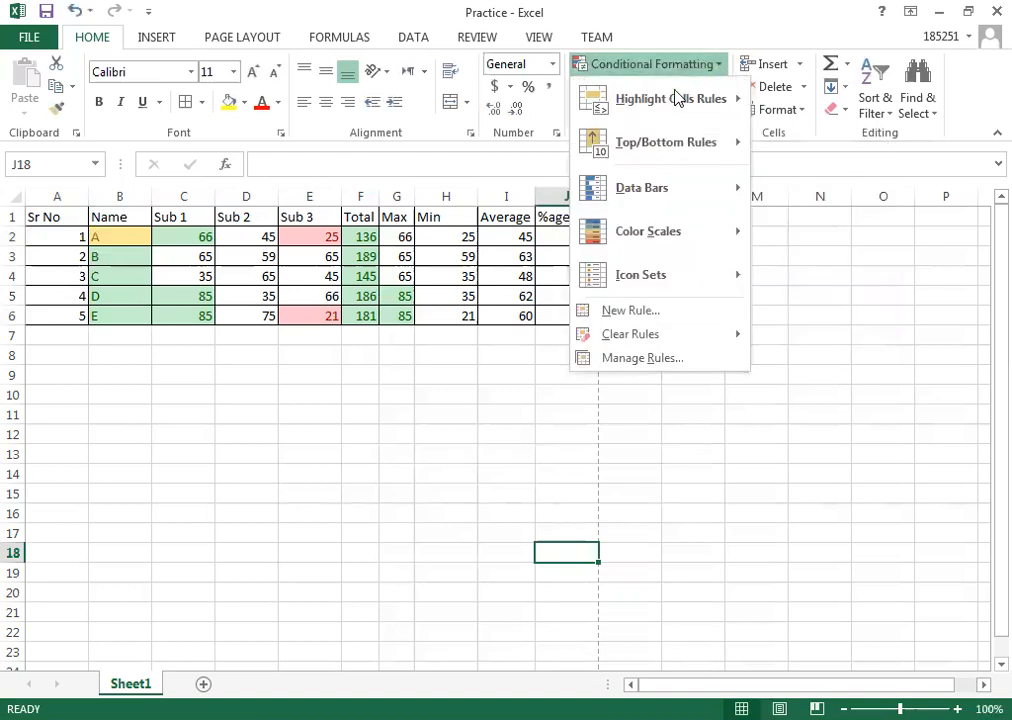
pyautogui.moveTo(671, 108)
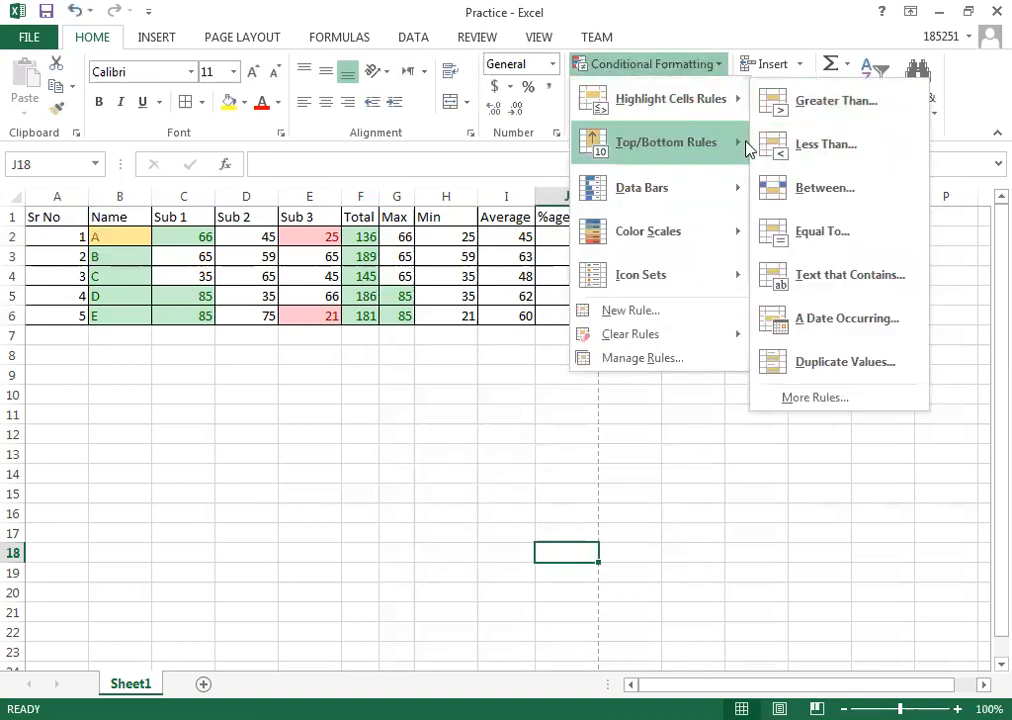
pyautogui.moveTo(716, 156)
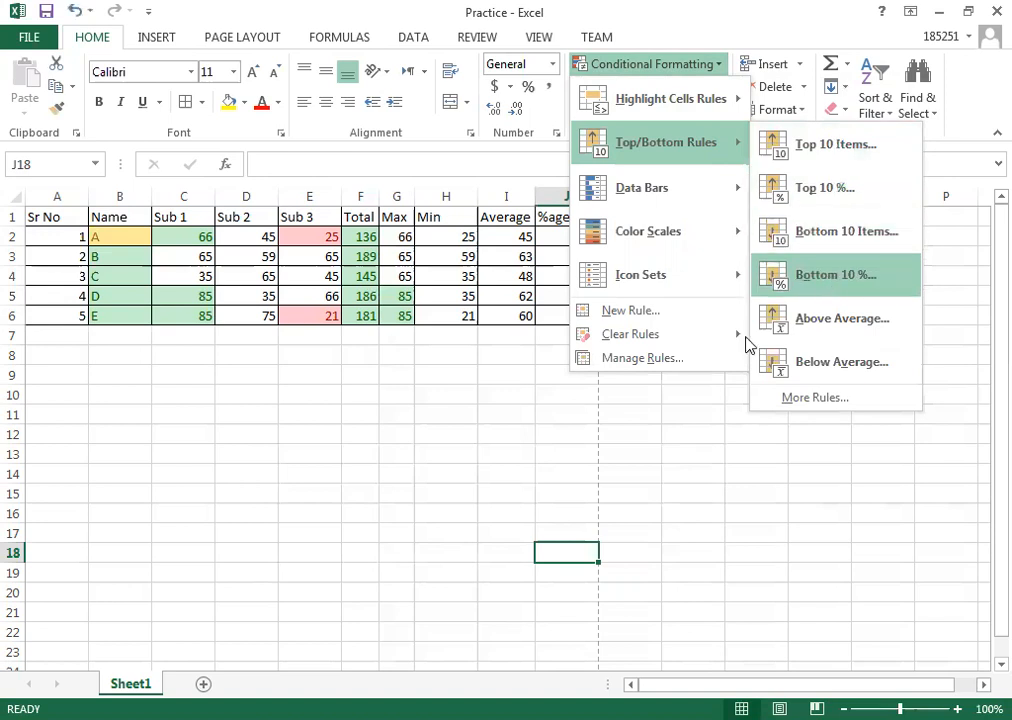
pyautogui.click(830, 276)
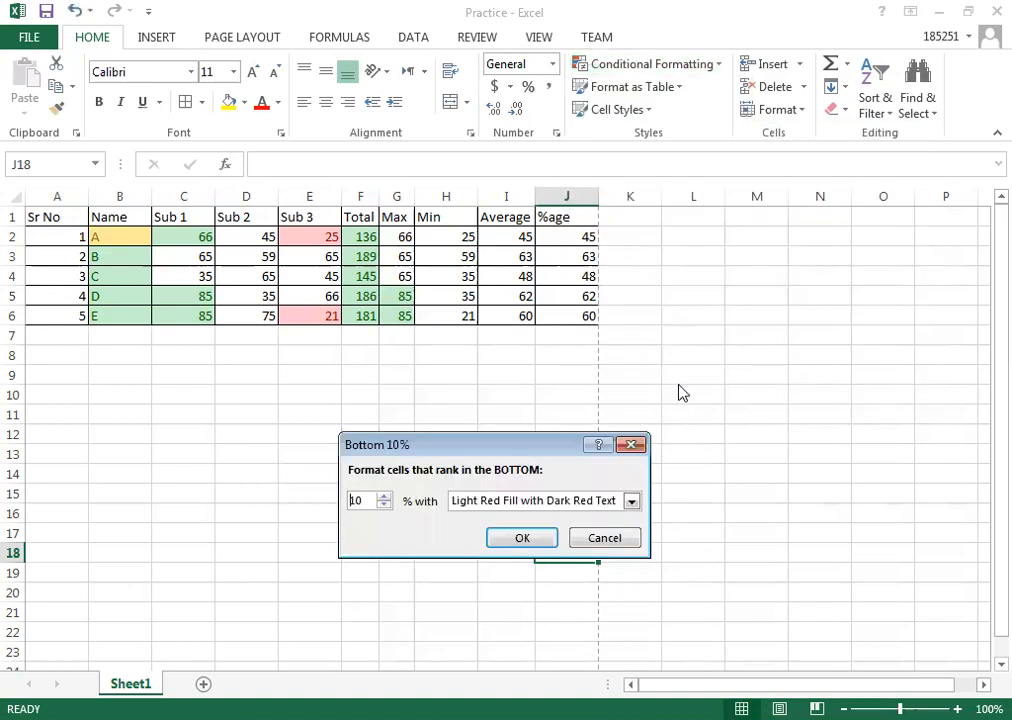
pyautogui.click(631, 504)
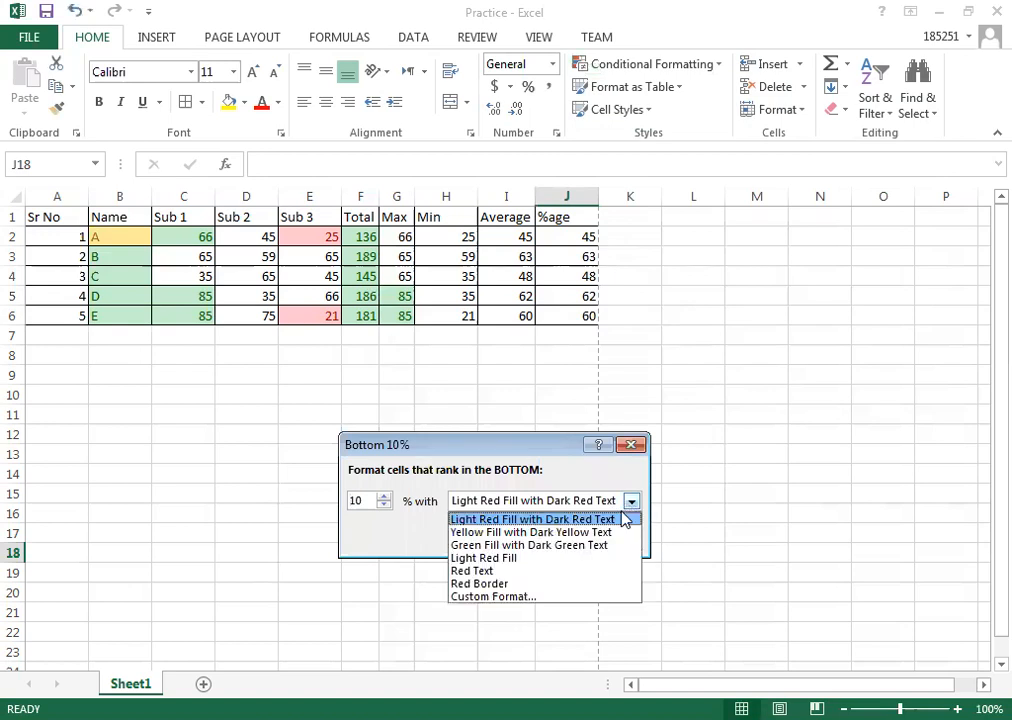
pyautogui.click(537, 548)
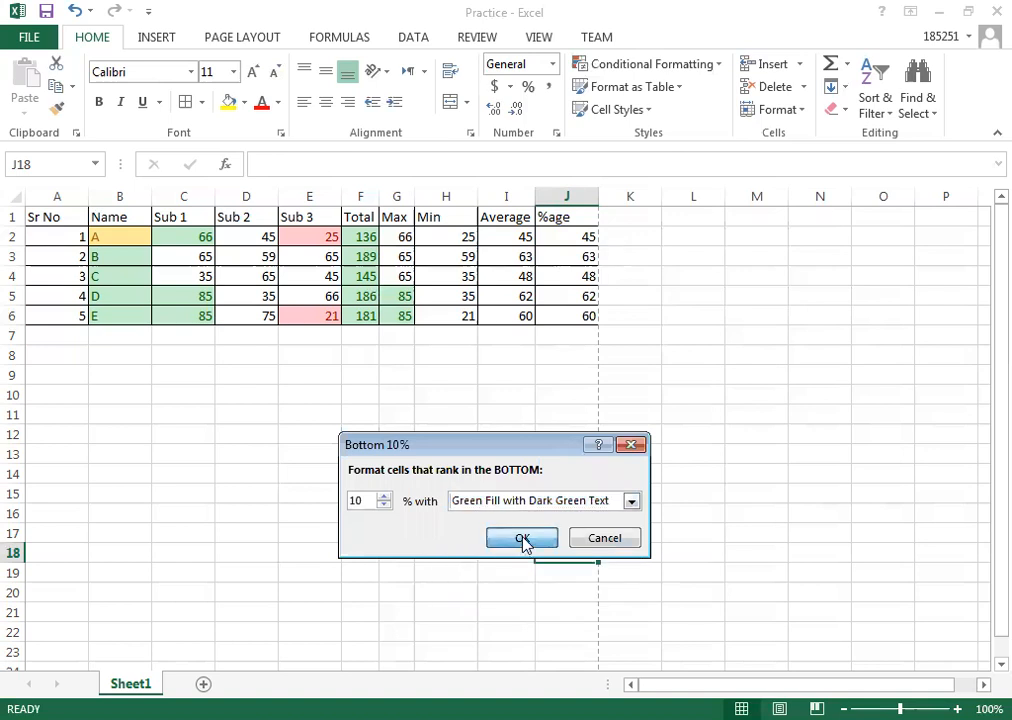
pyautogui.click(524, 541)
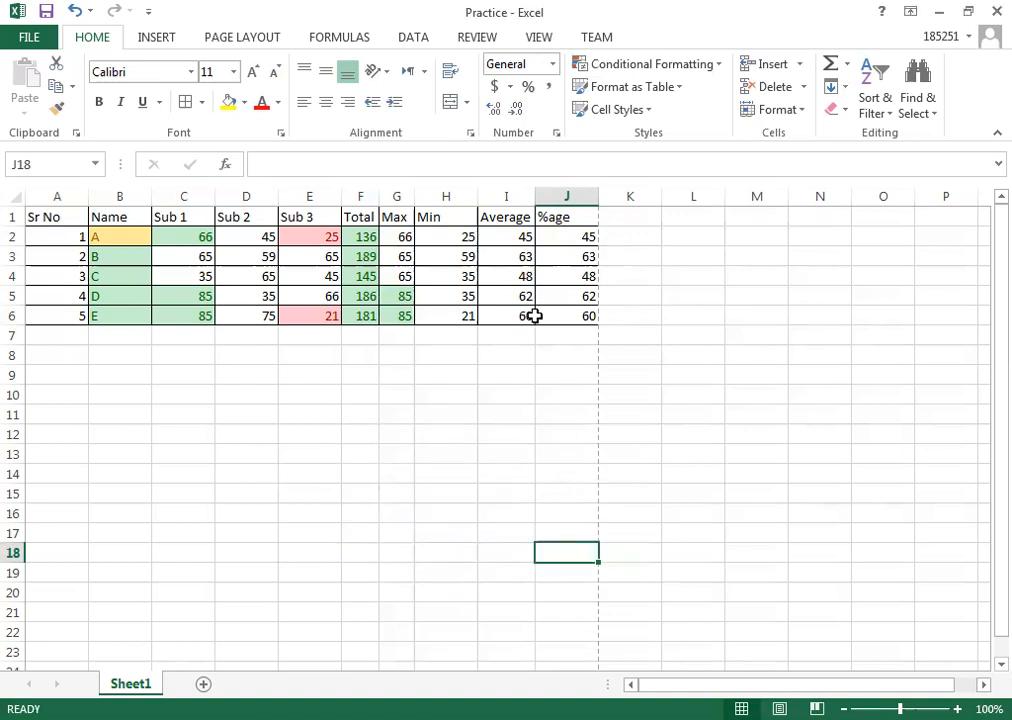
pyautogui.moveTo(585, 242); pyautogui.dragTo(583, 316)
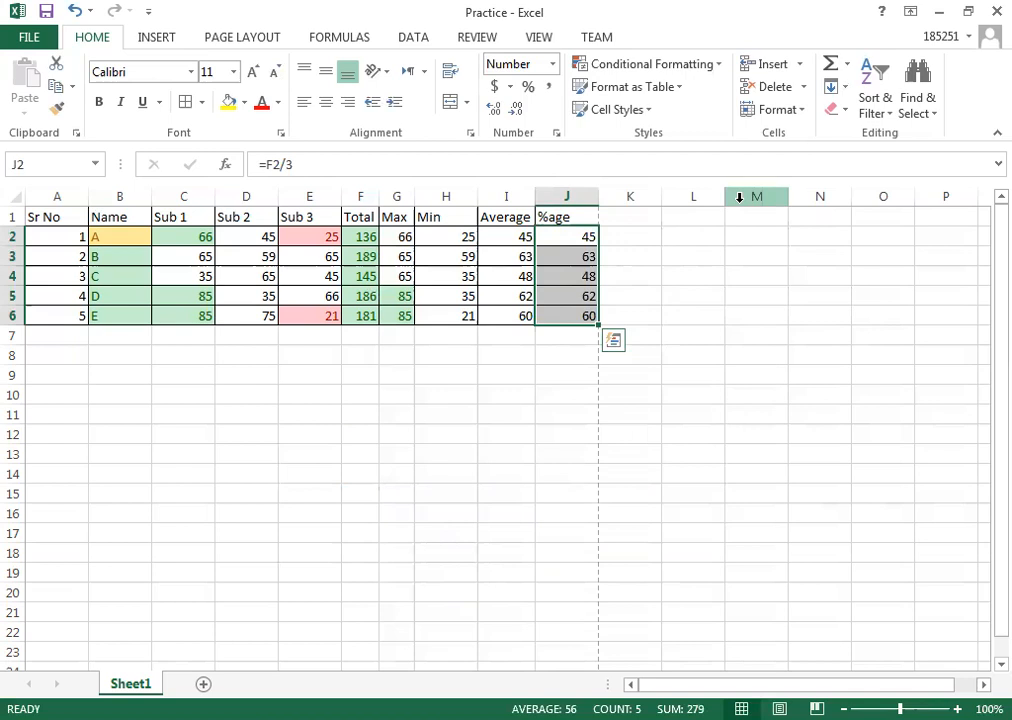
pyautogui.click(700, 75)
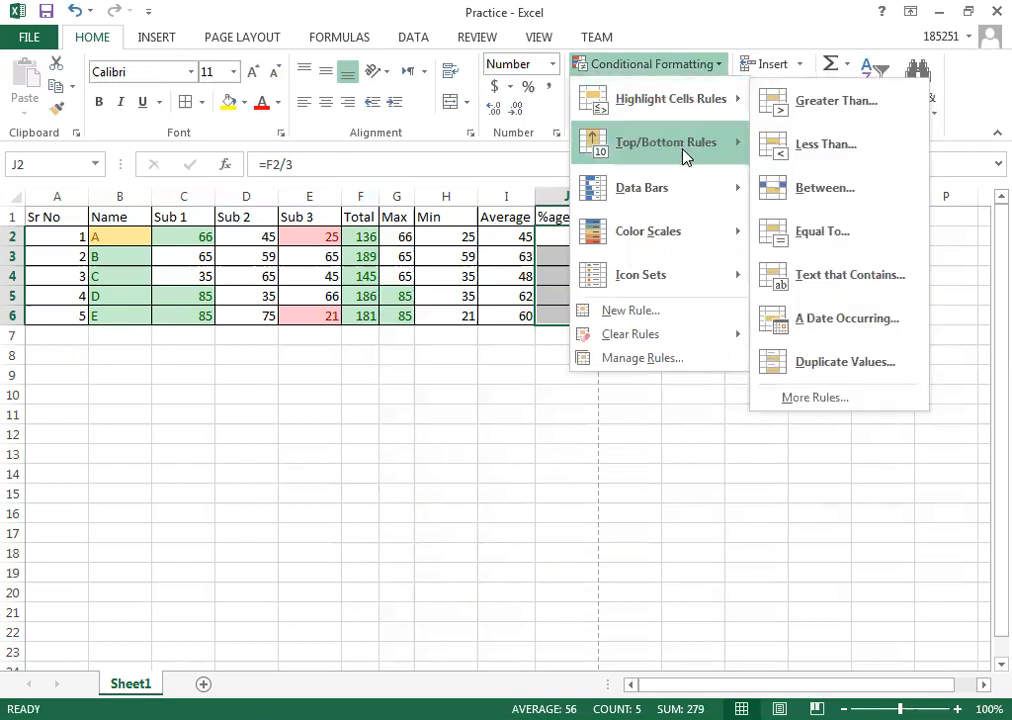
pyautogui.moveTo(668, 198)
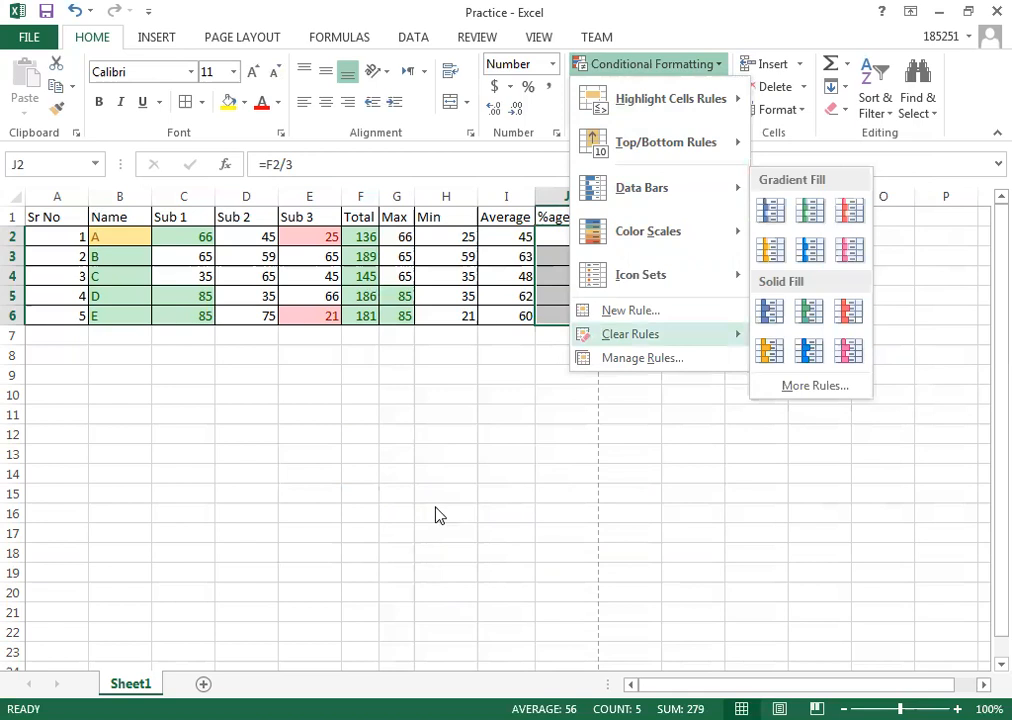
pyautogui.click(199, 217)
# - Add blue solid fill data bars to the subject marks in C2 to E6
pyautogui.click(190, 236)
pyautogui.moveTo(238, 250); pyautogui.dragTo(323, 316)
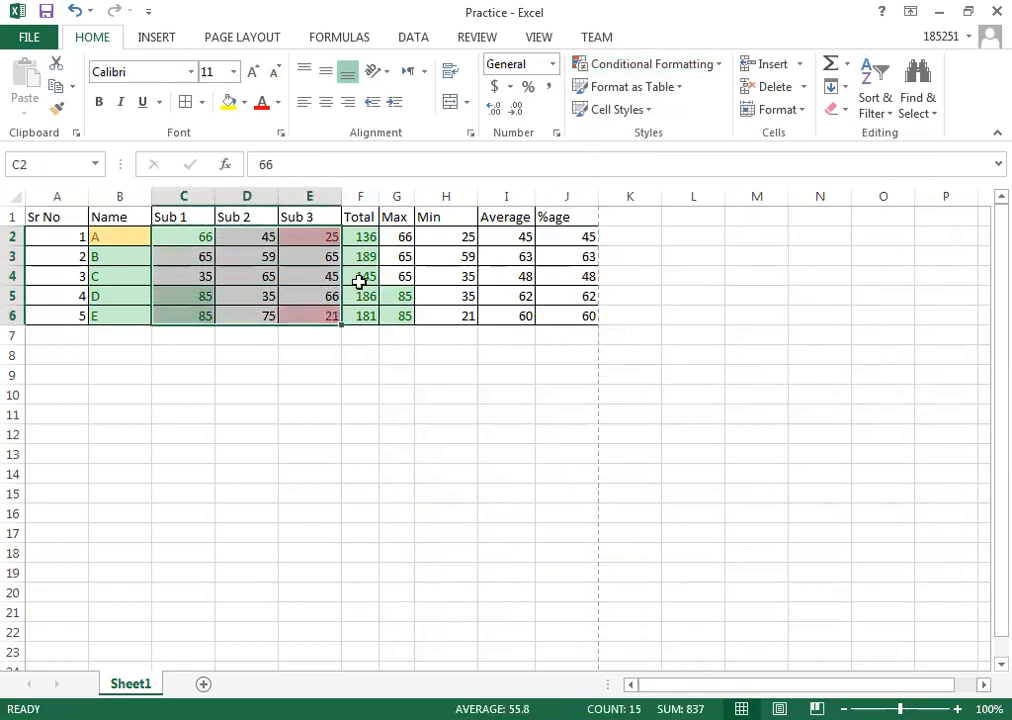
pyautogui.click(716, 68)
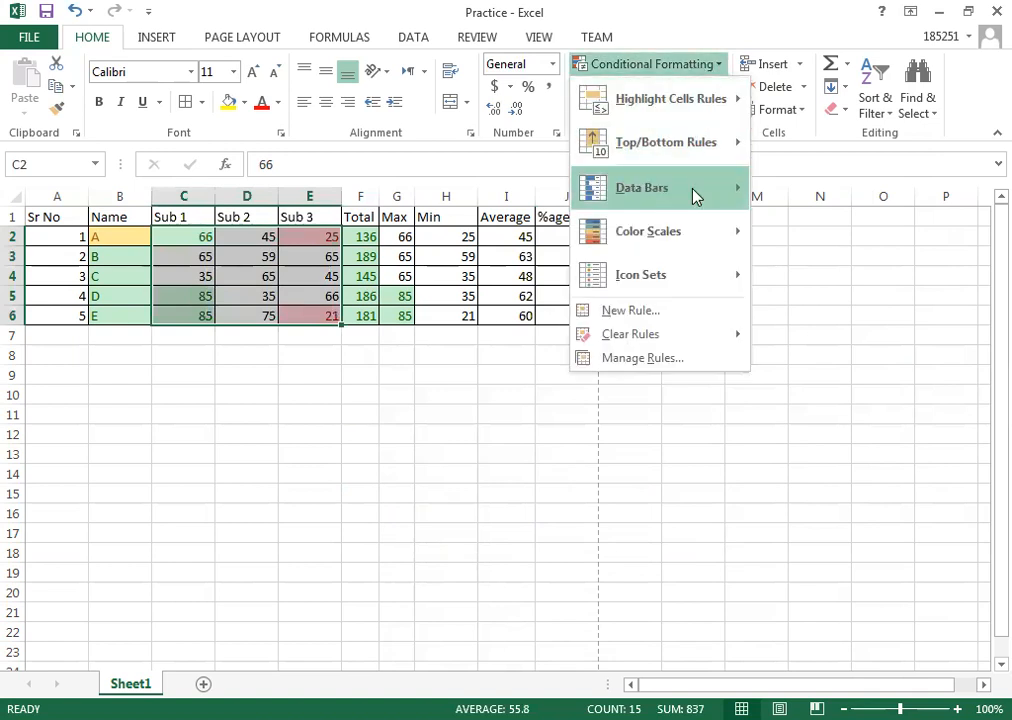
pyautogui.moveTo(695, 196)
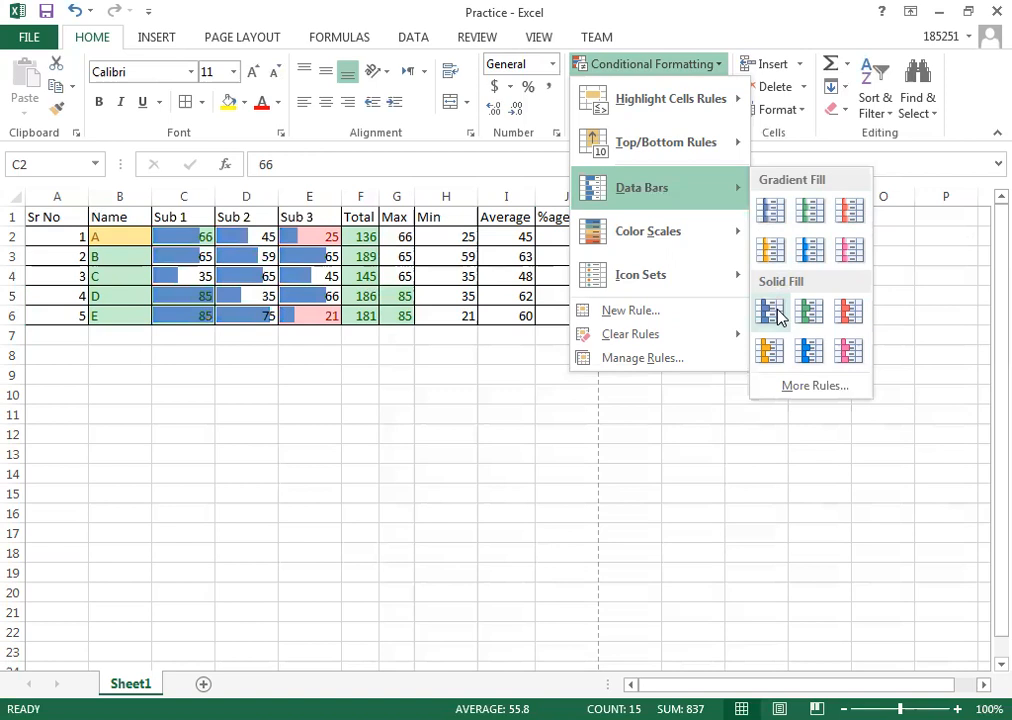
pyautogui.click(351, 410)
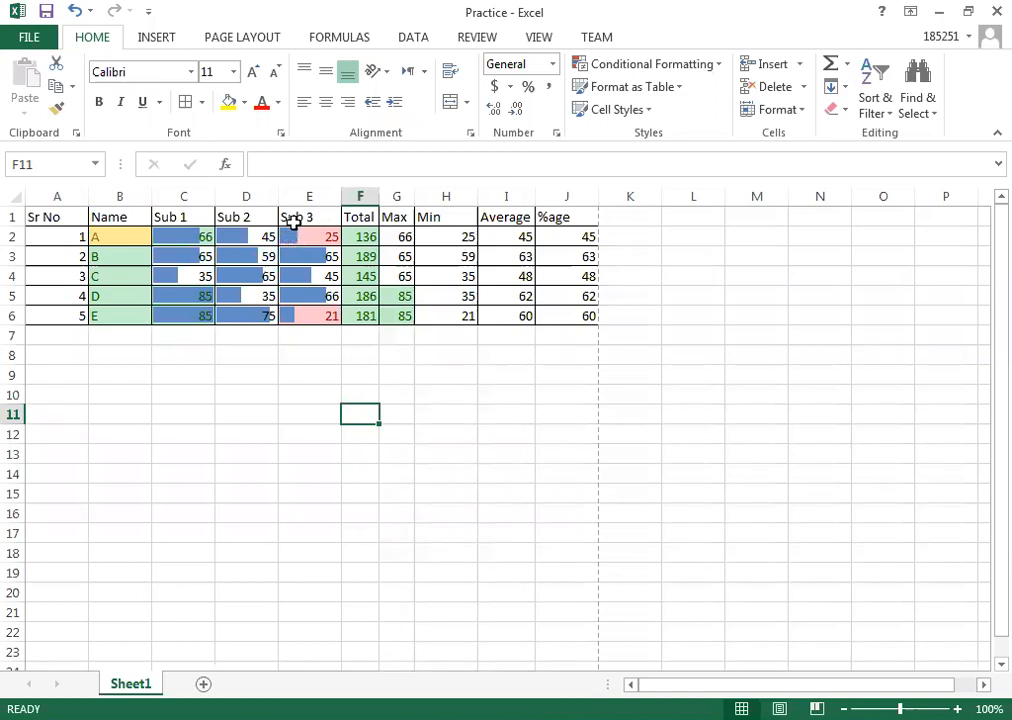
pyautogui.click(332, 259)
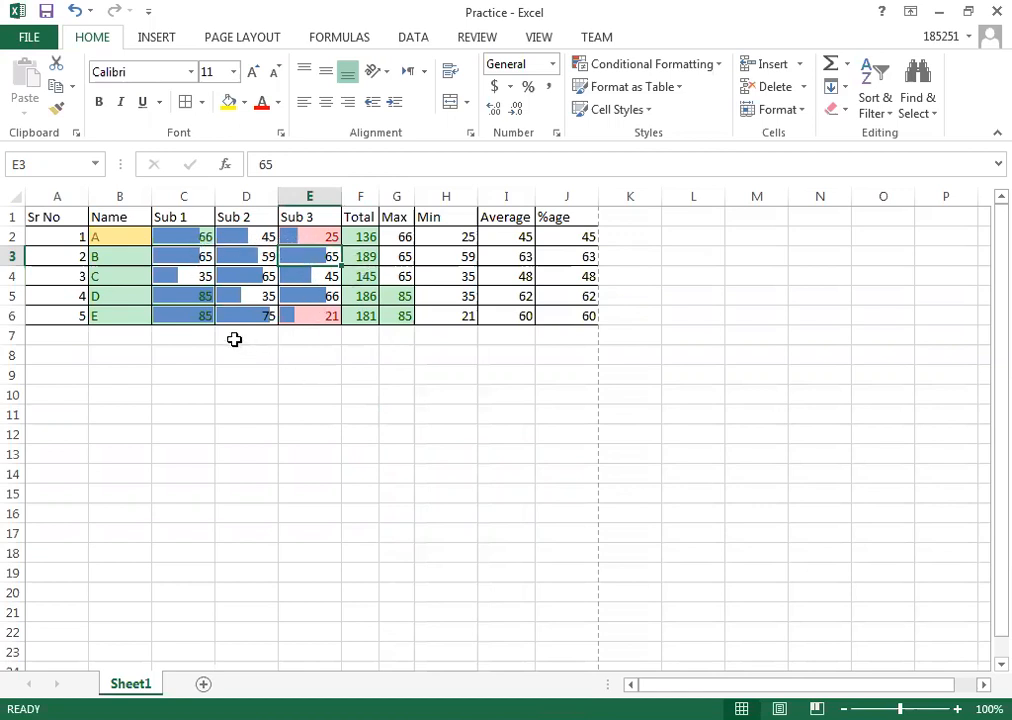
pyautogui.click(170, 313)
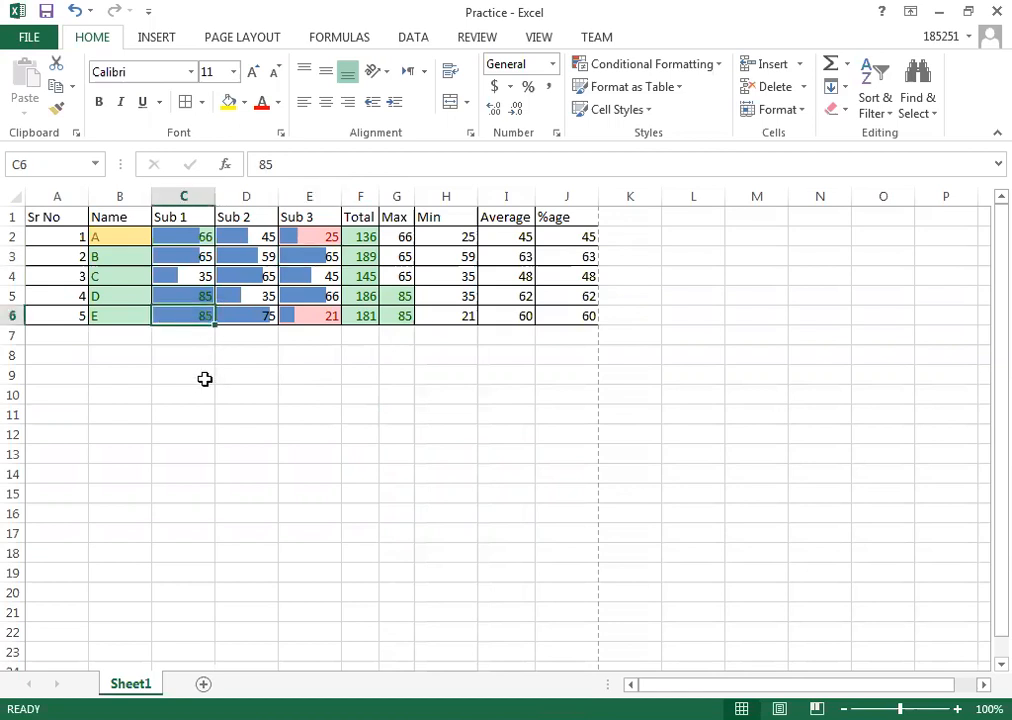
pyautogui.click(308, 378)
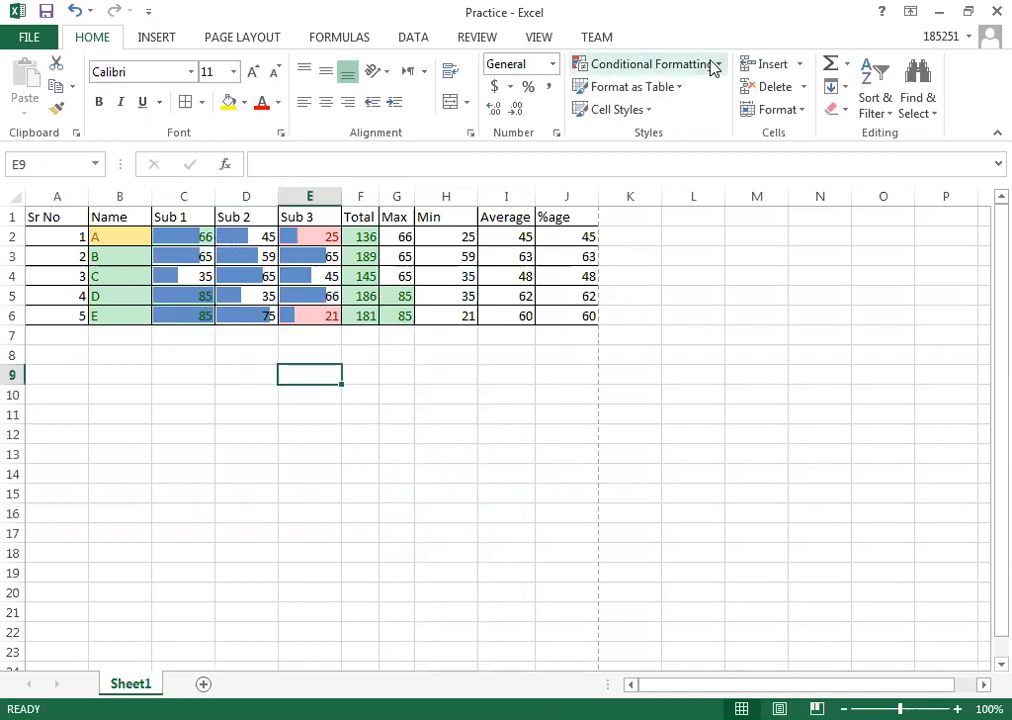
# - Clear the conditional formatting rules from the subject marks in C2 to E6 only
pyautogui.click(171, 236)
pyautogui.moveTo(171, 236); pyautogui.dragTo(331, 317)
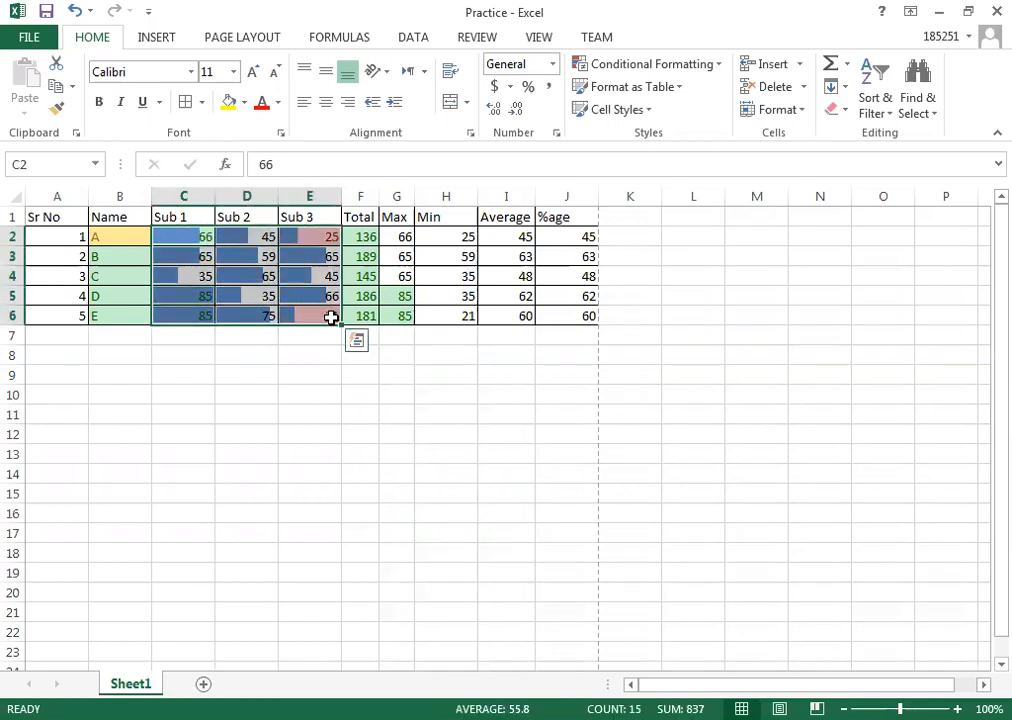
pyautogui.click(721, 68)
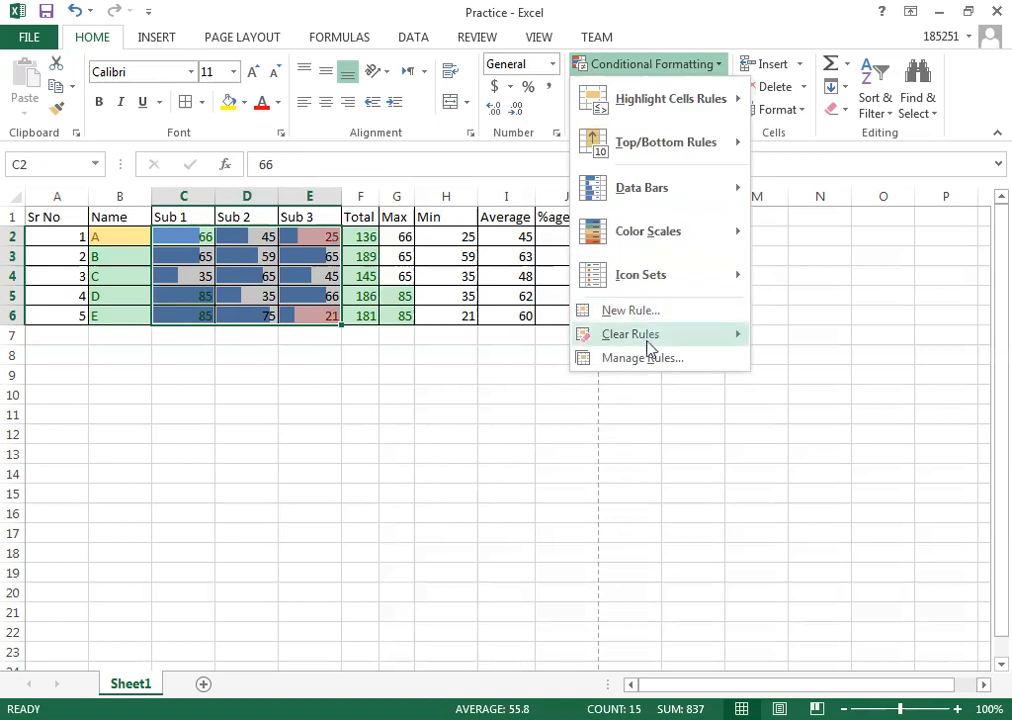
pyautogui.moveTo(659, 344)
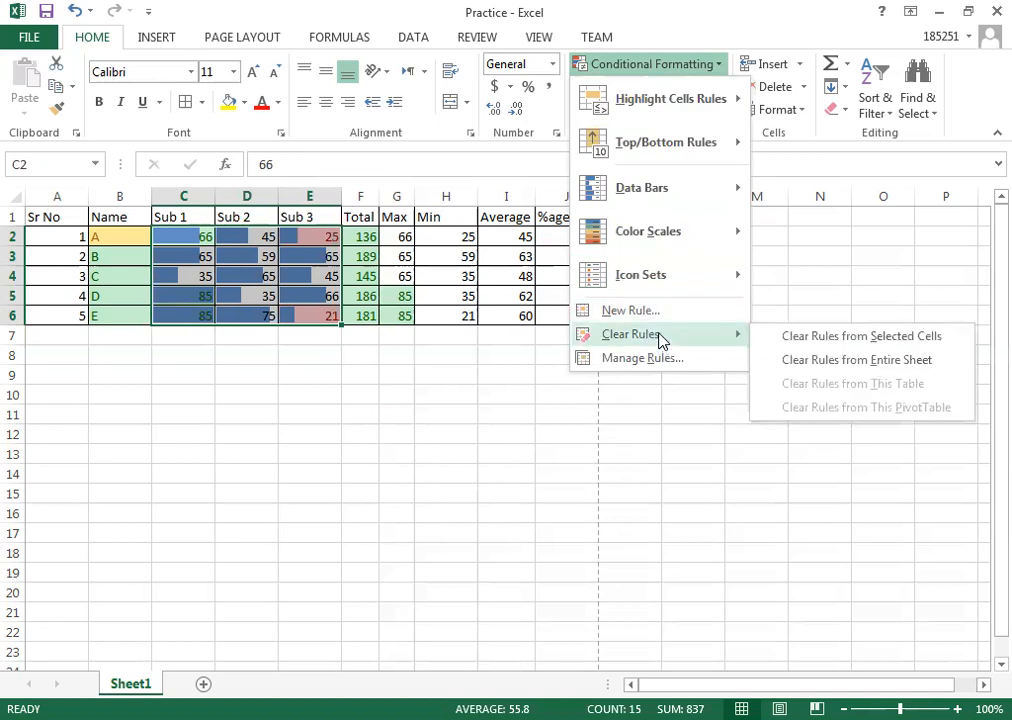
pyautogui.click(840, 337)
pyautogui.click(253, 456)
pyautogui.click(214, 236)
pyautogui.moveTo(214, 236); pyautogui.dragTo(318, 349)
pyautogui.click(305, 476)
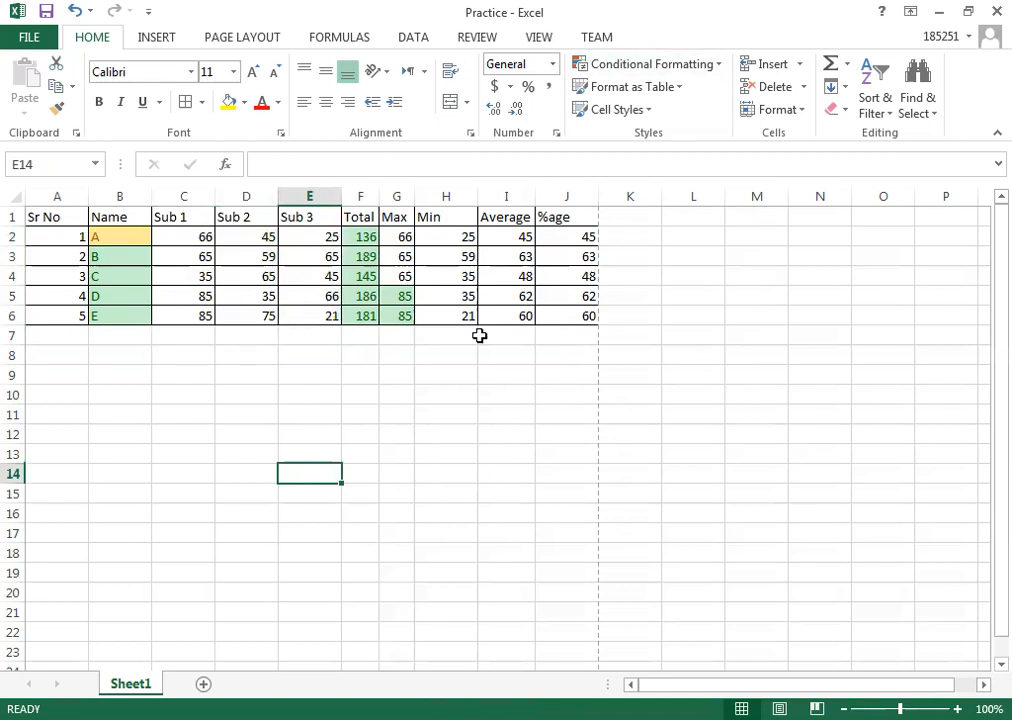
# - Clear all remaining conditional formatting rules from the entire sheet
pyautogui.click(372, 316)
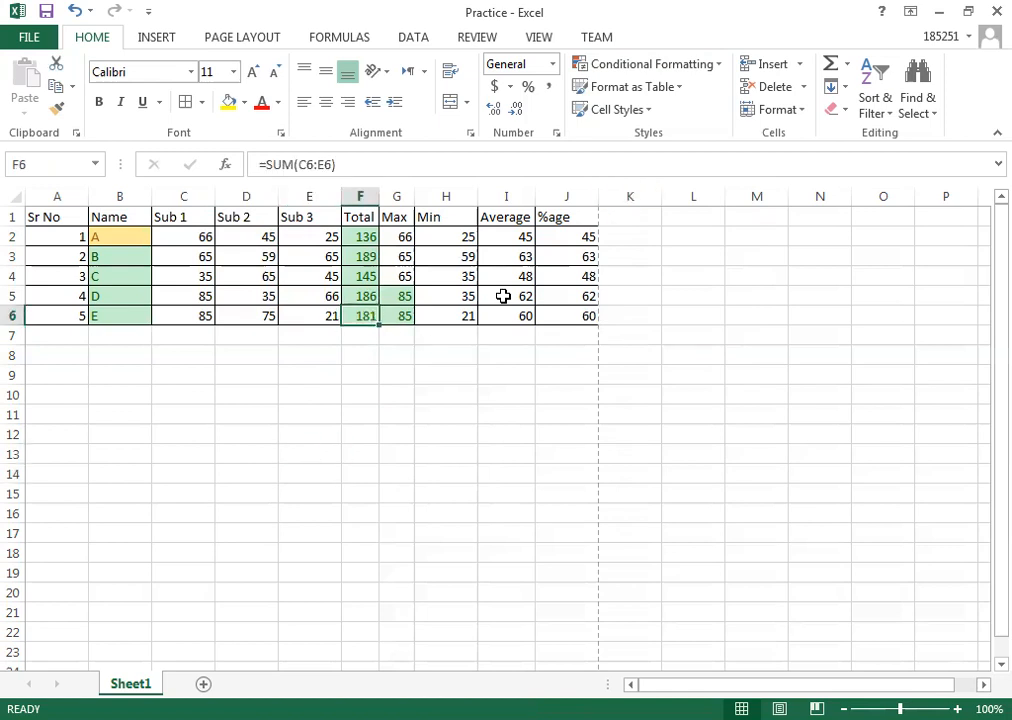
pyautogui.click(724, 68)
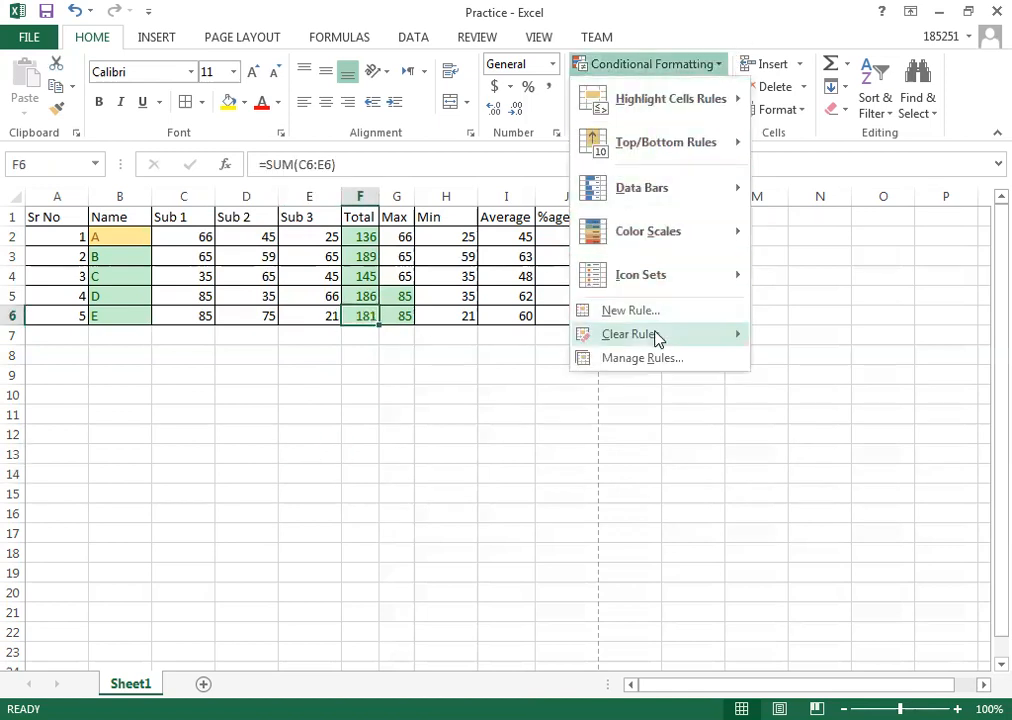
pyautogui.moveTo(715, 341)
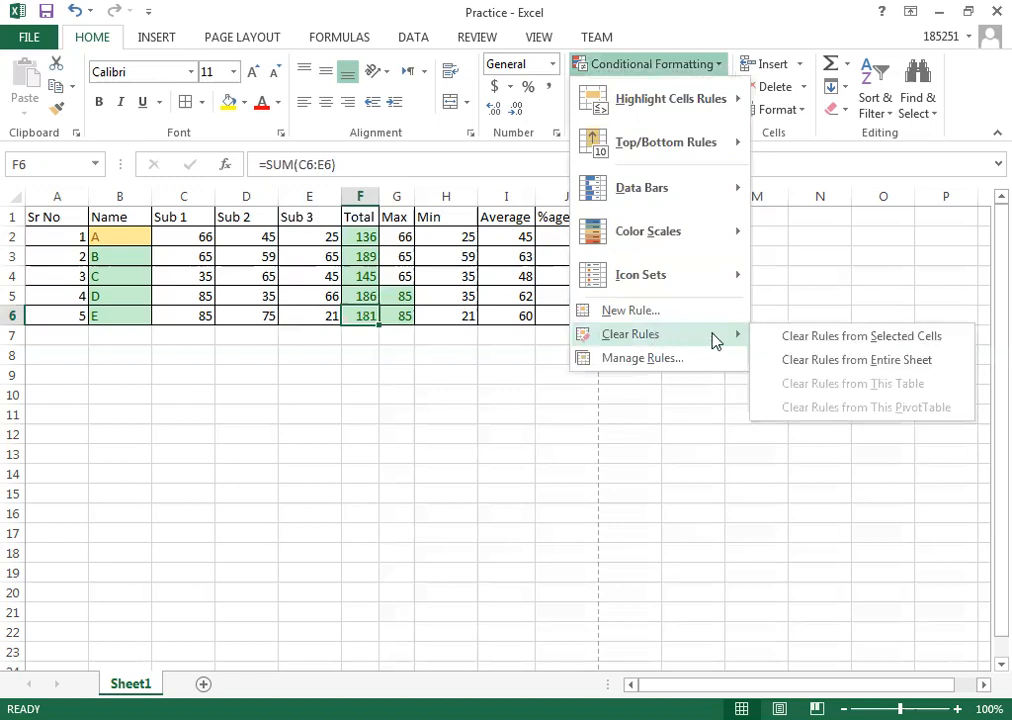
pyautogui.click(843, 359)
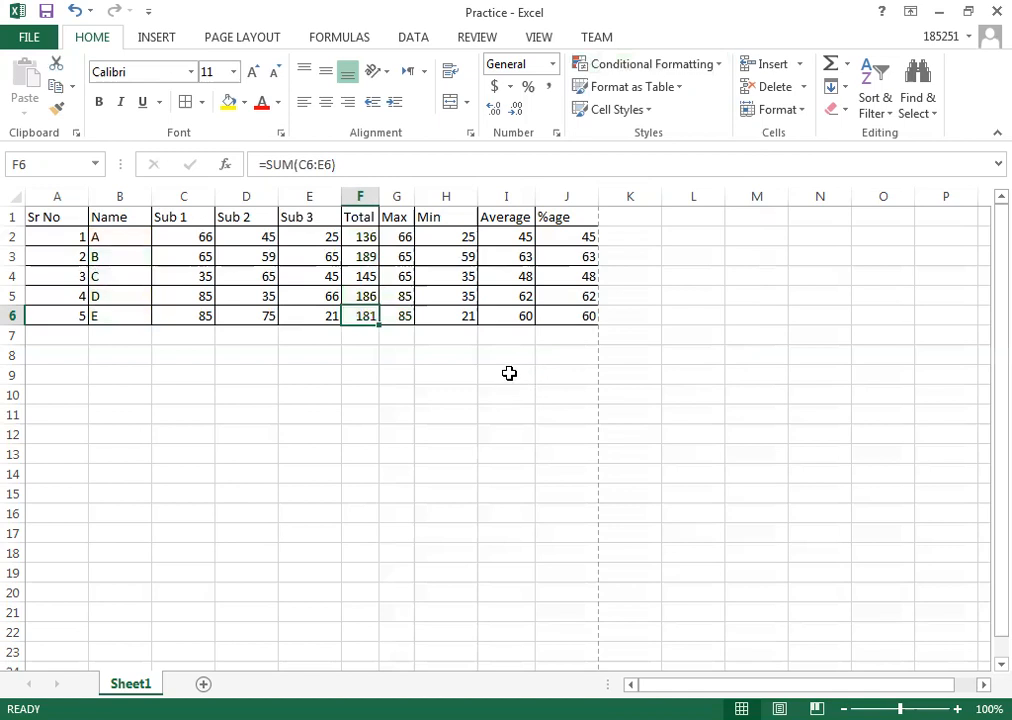
pyautogui.click(680, 89)
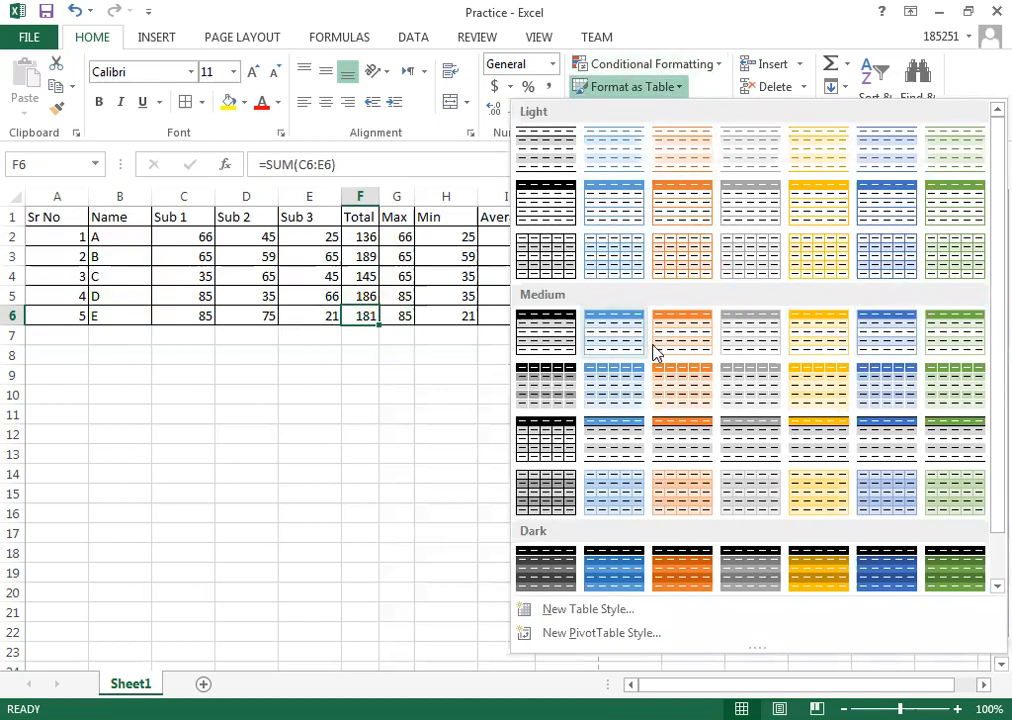
pyautogui.click(299, 387)
pyautogui.click(651, 113)
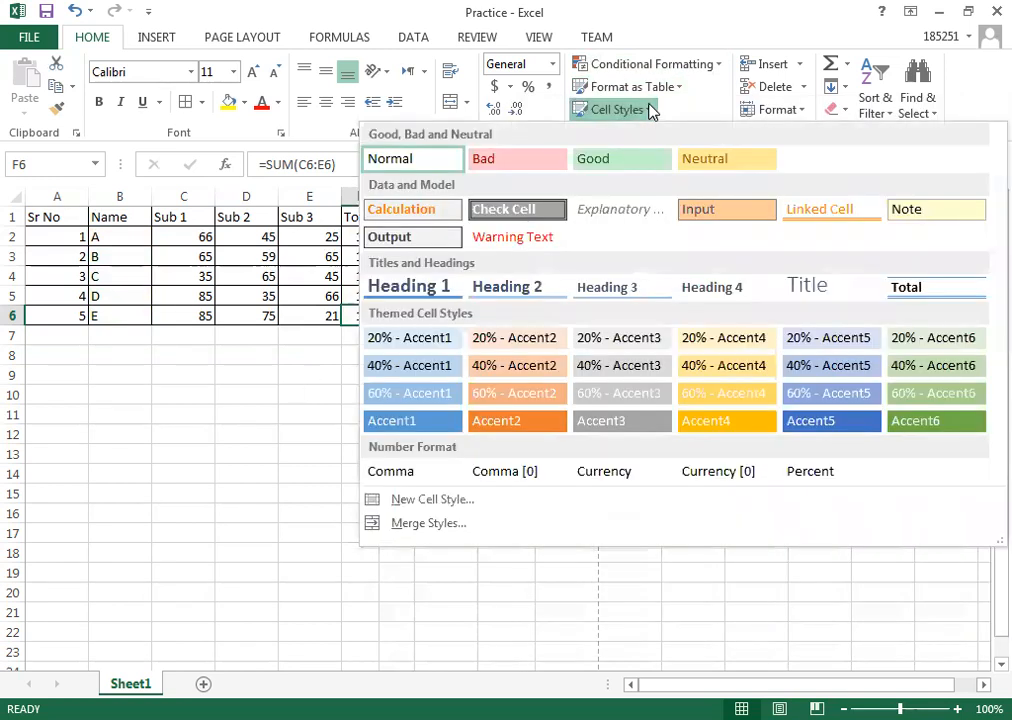
# - Apply the 20% - Accent1 cell style to the first student's name in B2
pyautogui.click(114, 234)
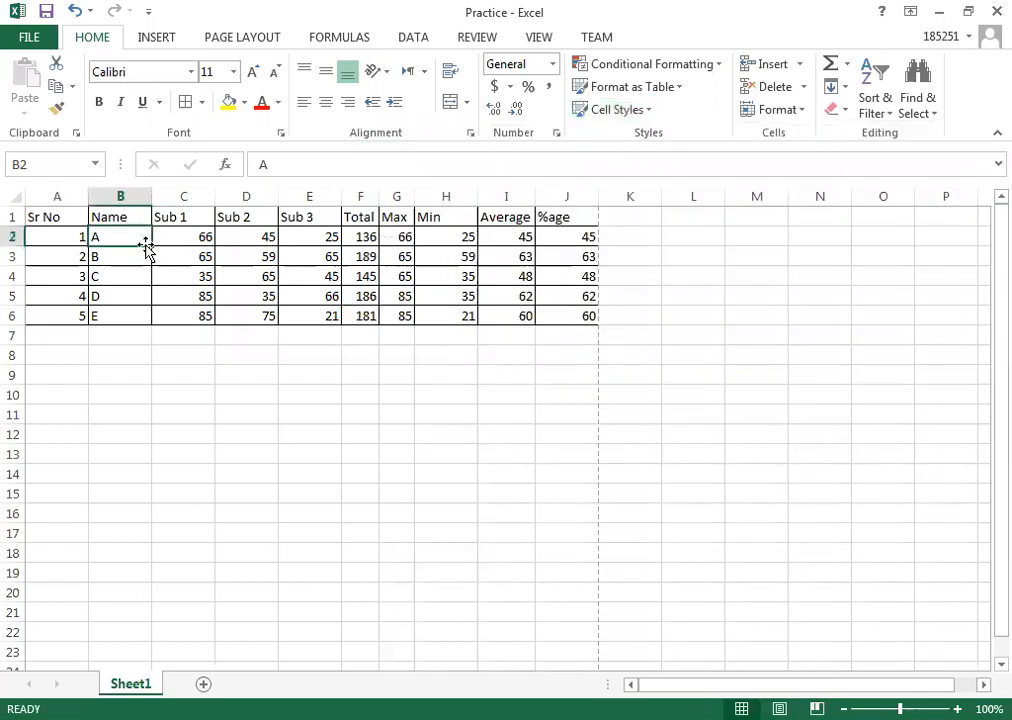
pyautogui.click(648, 110)
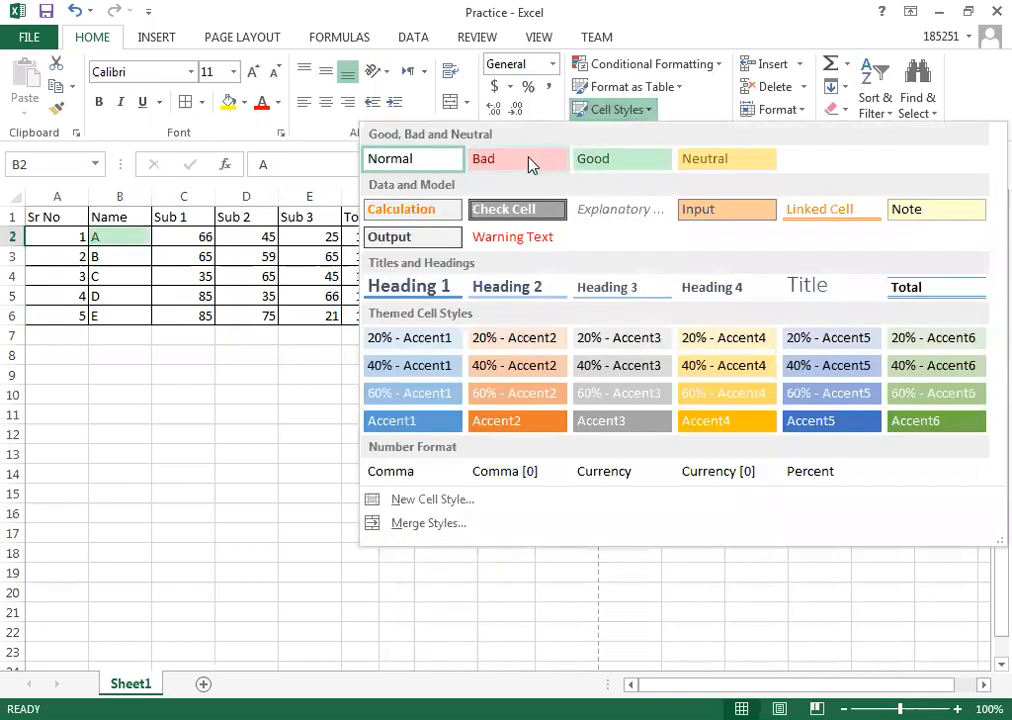
pyautogui.click(402, 338)
# - Apply the Bad cell style to the first student's Sub 3 mark in E2
pyautogui.click(333, 238)
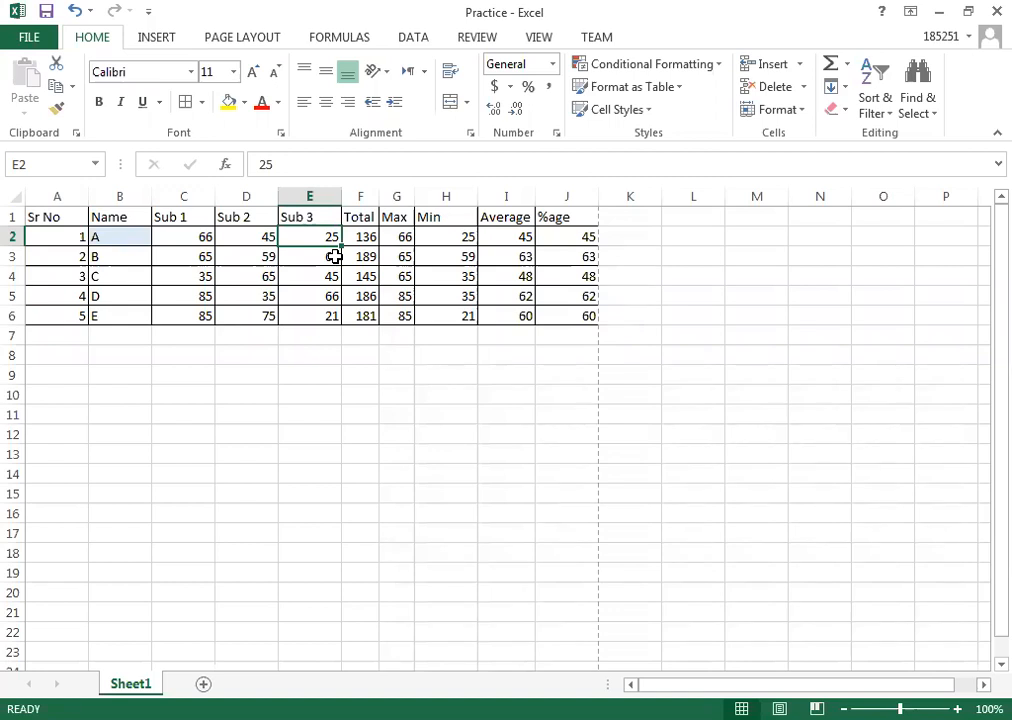
pyautogui.click(646, 110)
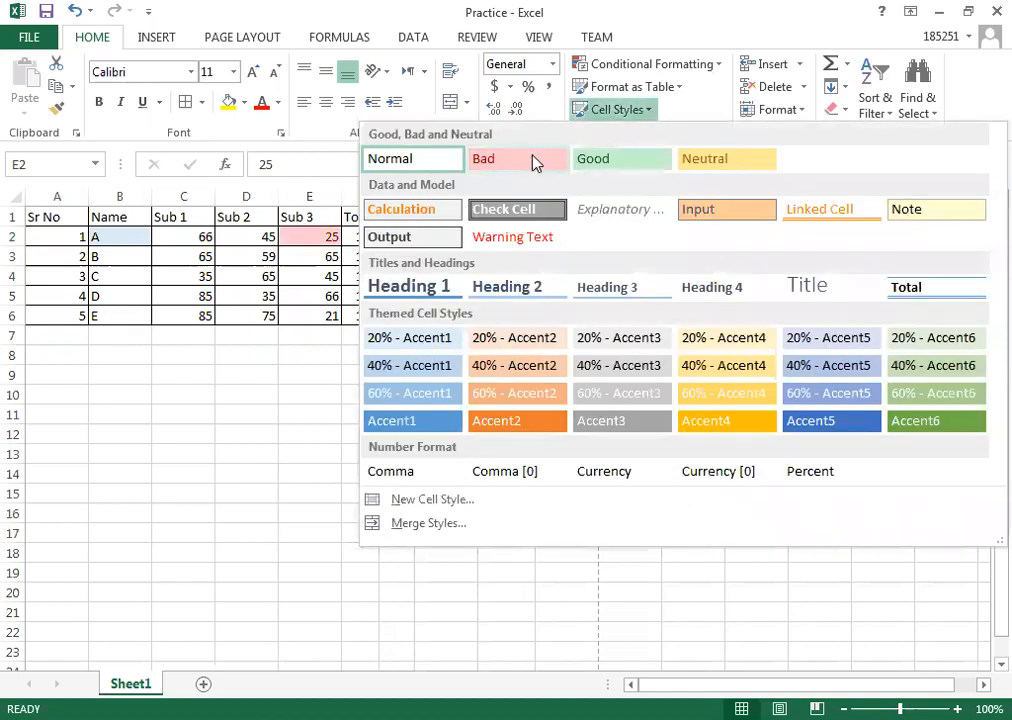
pyautogui.click(553, 156)
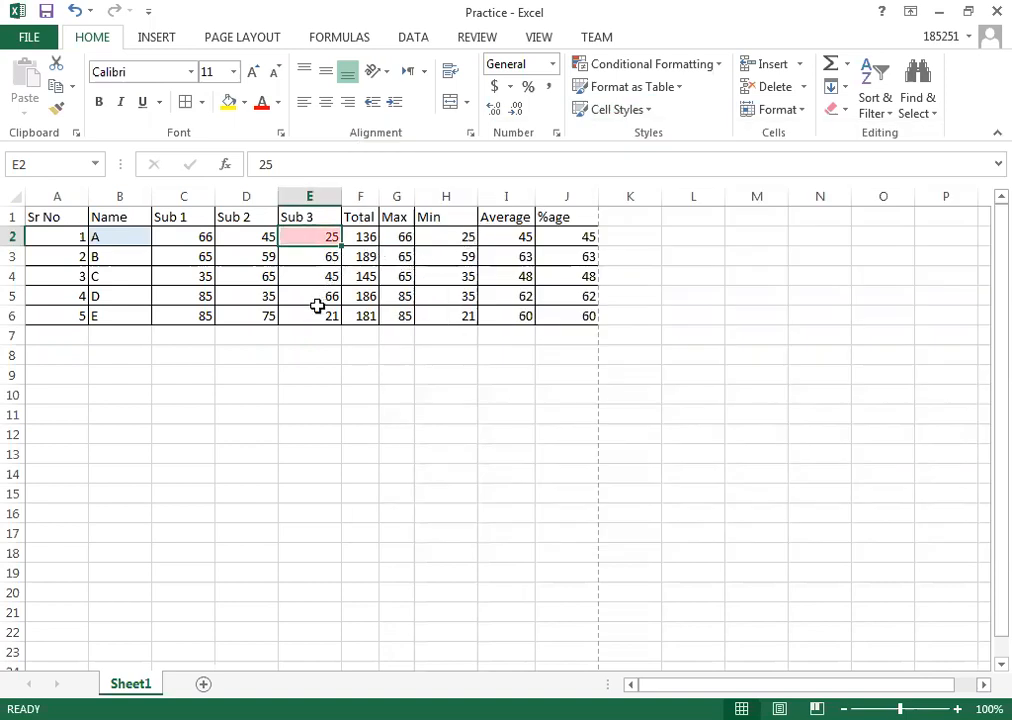
pyautogui.click(195, 334)
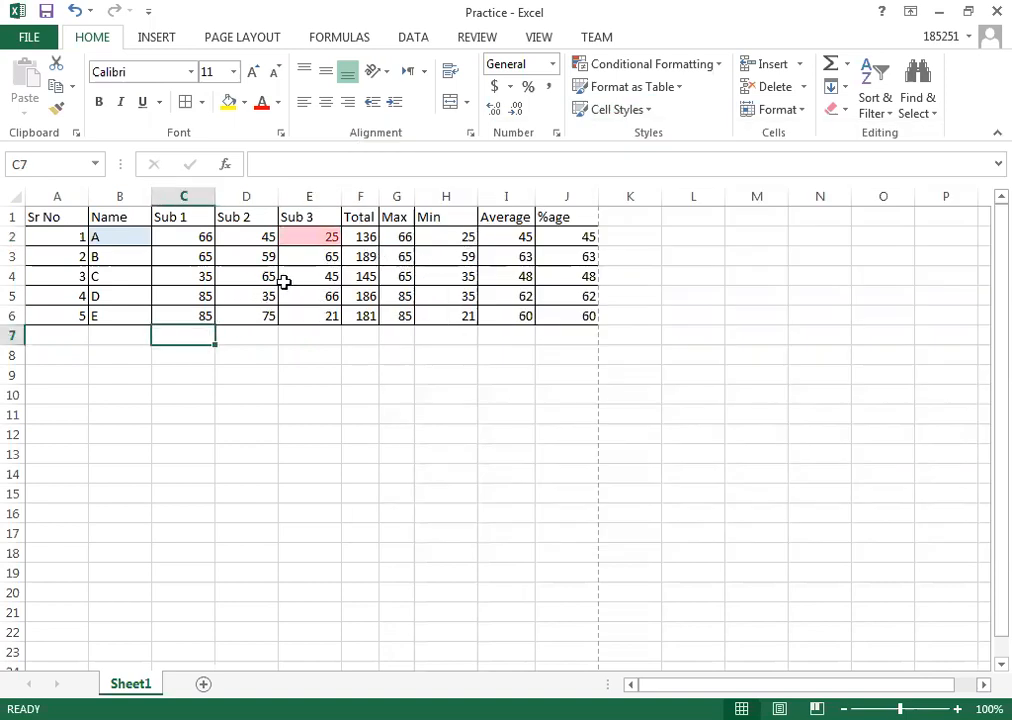
# - Apply the Good cell style to the last student's Sub 1 mark in C6
pyautogui.click(199, 313)
pyautogui.click(645, 112)
pyautogui.click(610, 158)
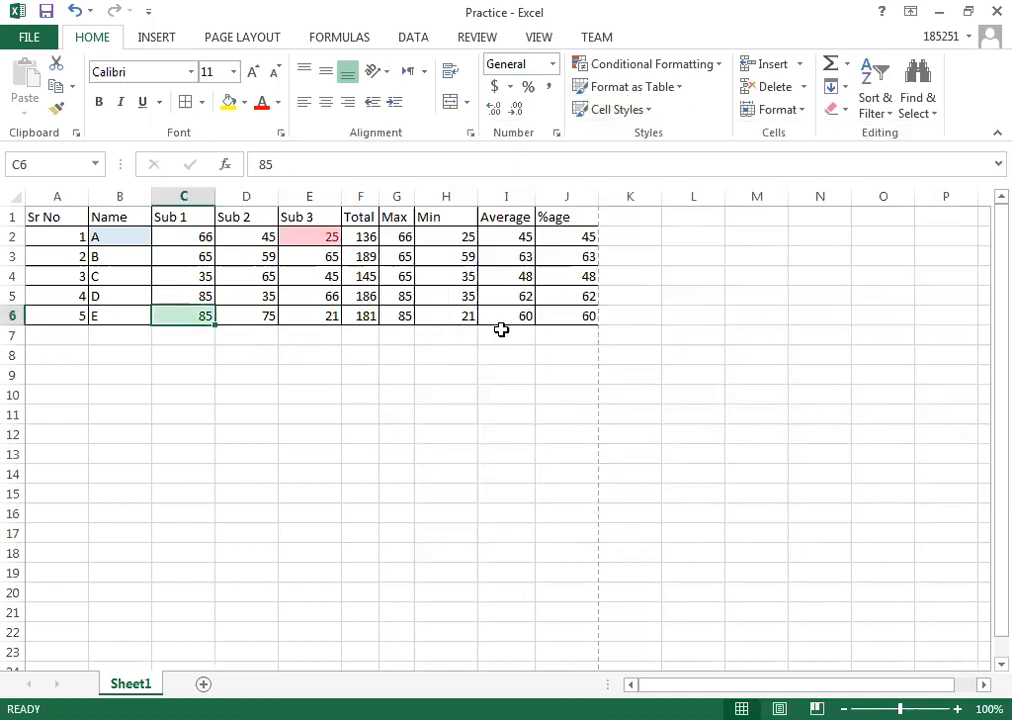
pyautogui.click(452, 376)
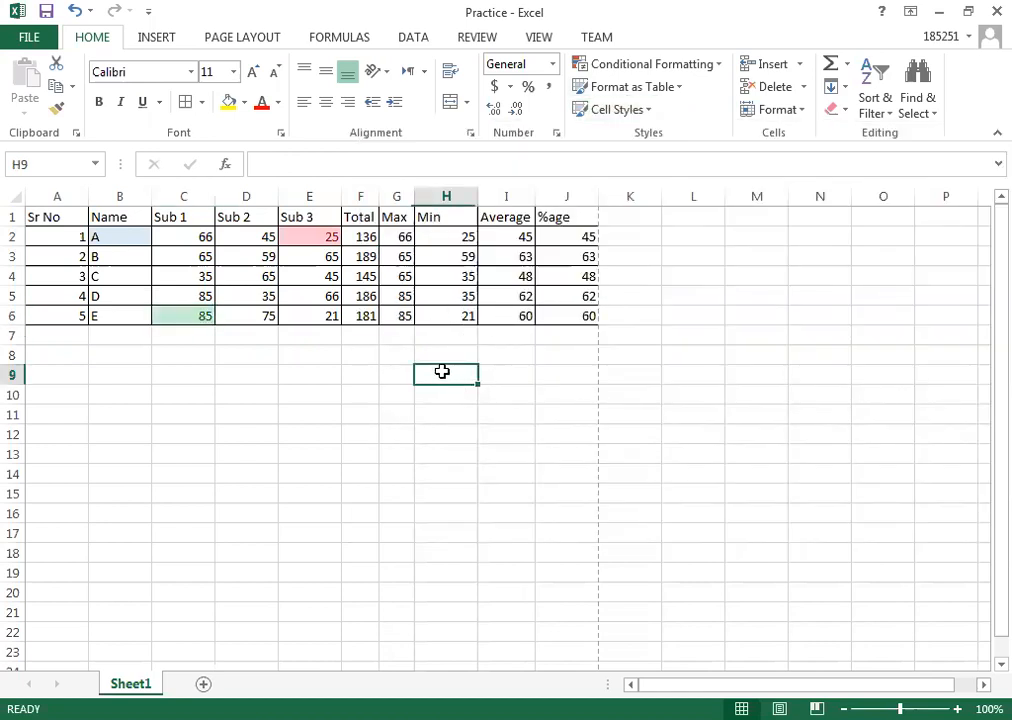